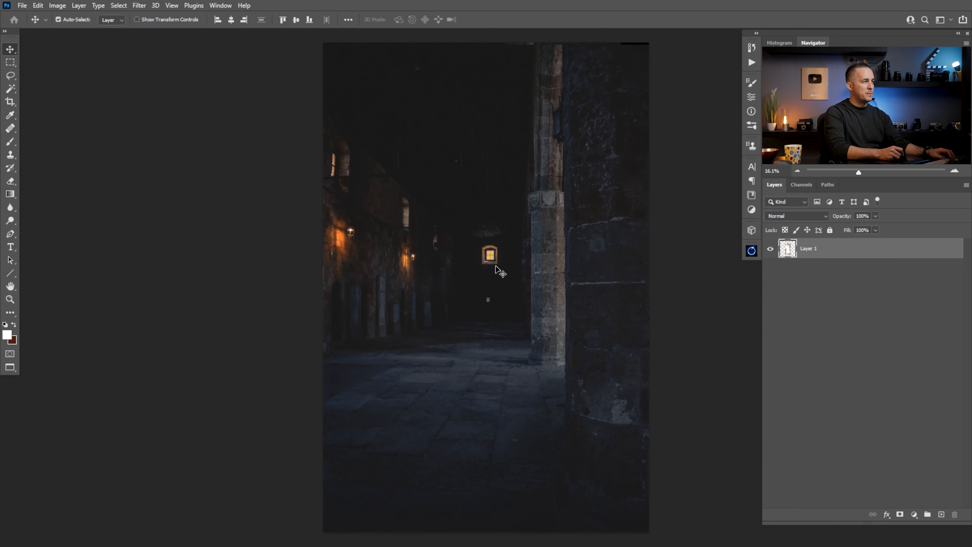
# Copy the whole dark hall photo into the blank portrait document and position it over the canvas
pyautogui.hotkey('ctrl', 'a')
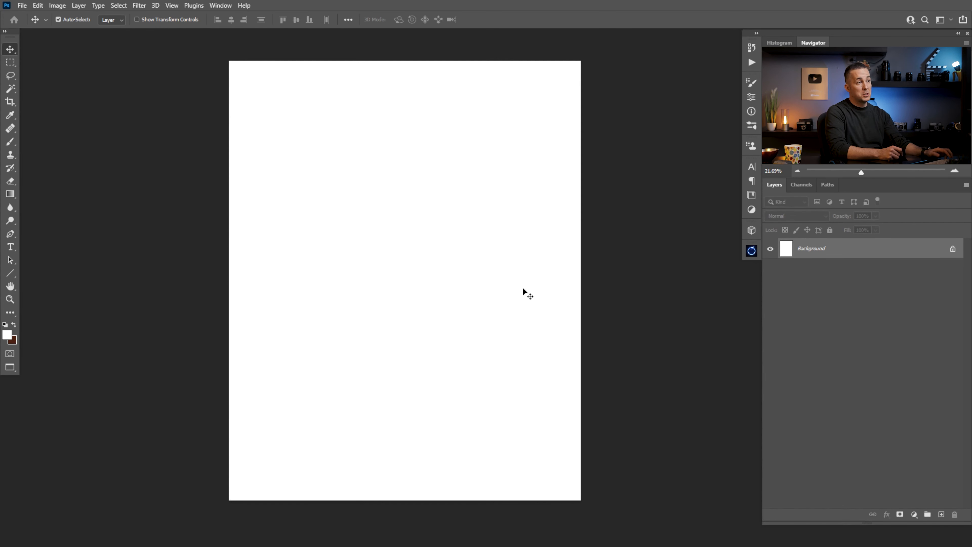
pyautogui.hotkey('ctrl', 'v')
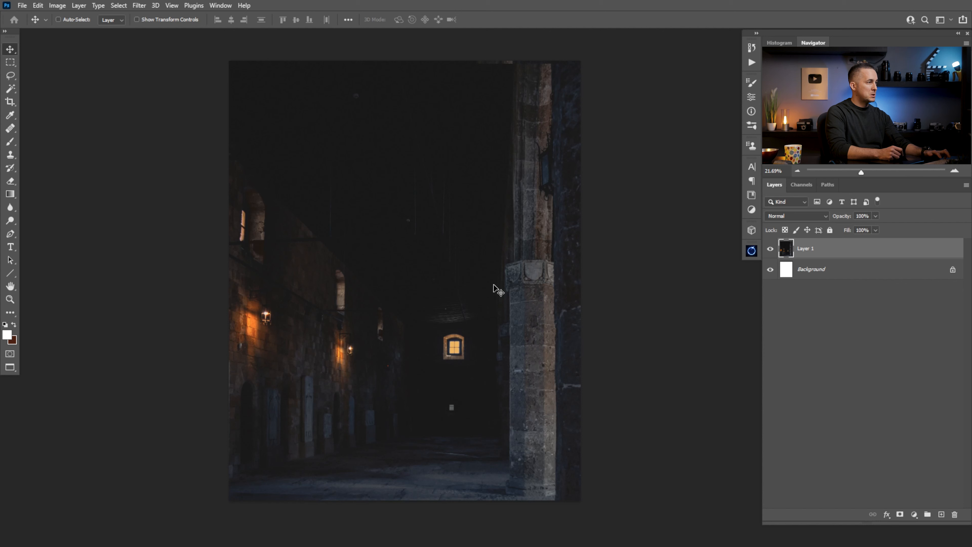
pyautogui.moveTo(443, 363); pyautogui.dragTo(440, 268)
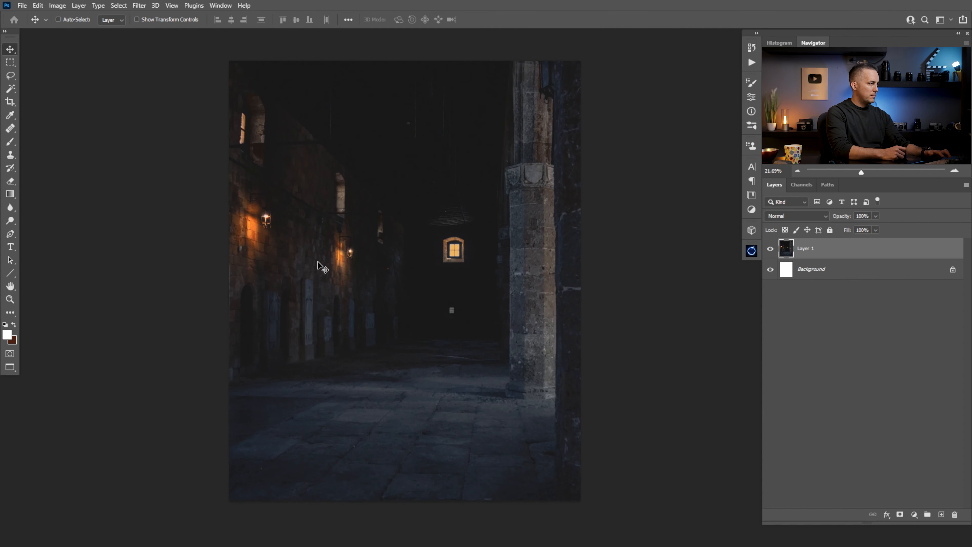
pyautogui.moveTo(431, 223); pyautogui.dragTo(398, 290)
# Flip the hall image horizontally and reposition it to cover the canvas, with the stone pillar on the left
pyautogui.hotkey('ctrl', 't')
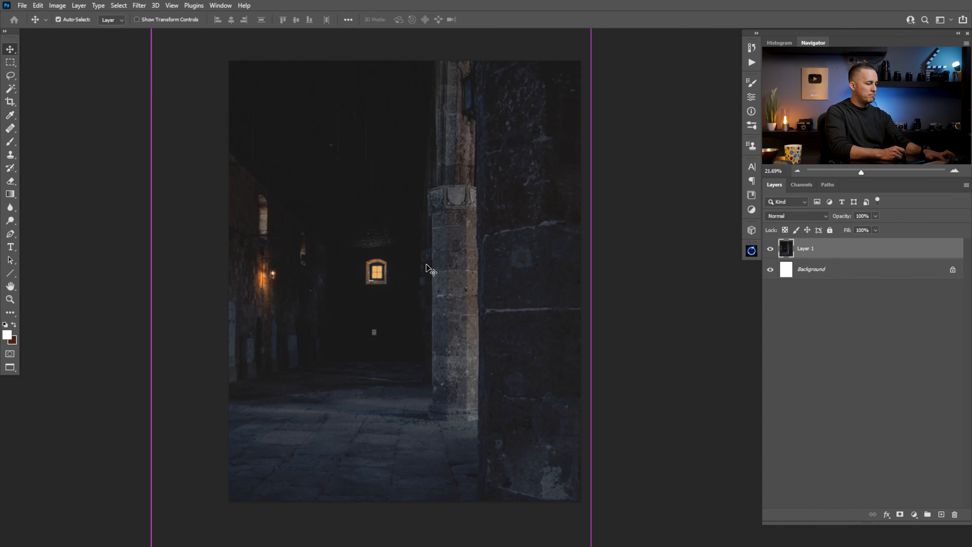
pyautogui.rightClick(429, 263)
pyautogui.click(471, 450)
pyautogui.moveTo(468, 400); pyautogui.dragTo(485, 330)
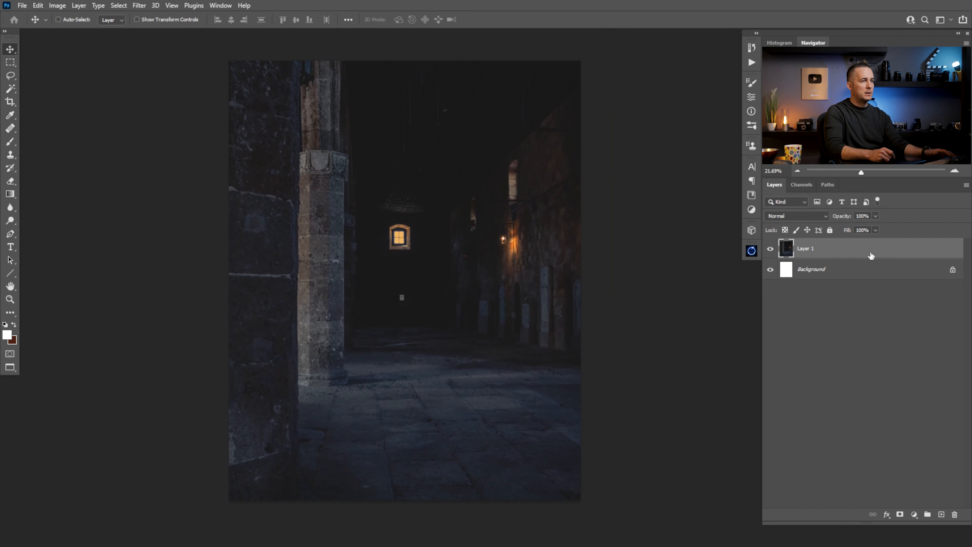
# Convert the hall layer to a smart object and move the image down so the lit window sits lower
pyautogui.rightClick(869, 252)
pyautogui.click(769, 252)
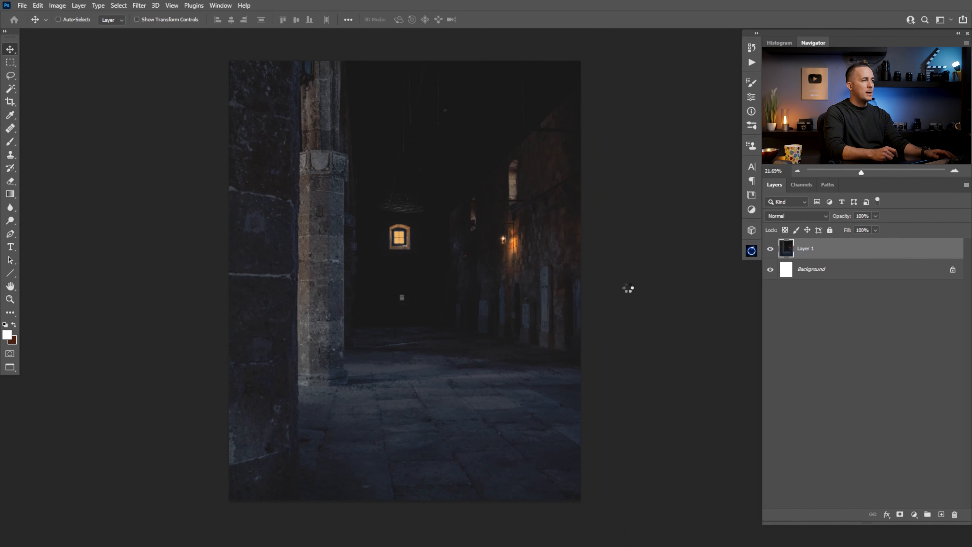
pyautogui.moveTo(512, 320); pyautogui.dragTo(506, 380)
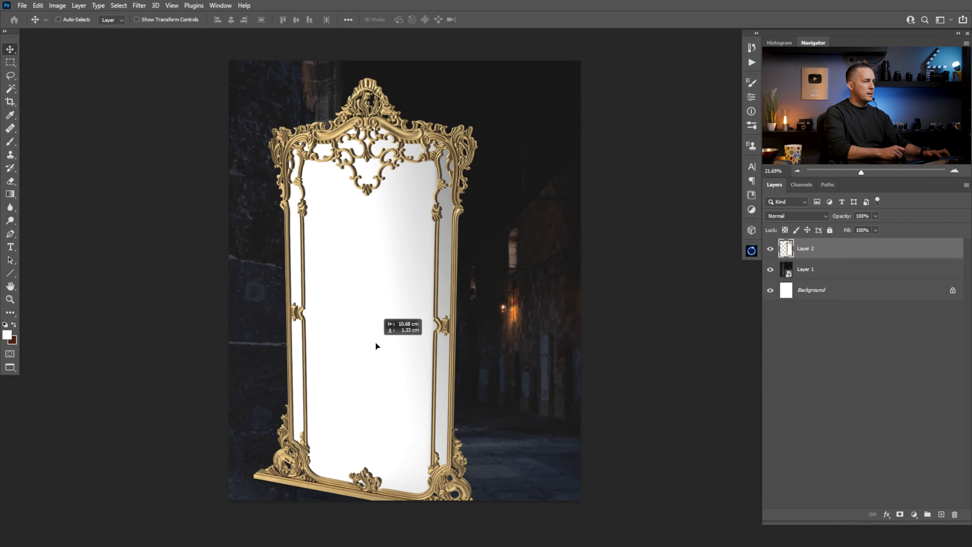
# Position the golden mirror near the canvas centre and convert its layer to a smart object
pyautogui.moveTo(375, 342); pyautogui.dragTo(410, 320)
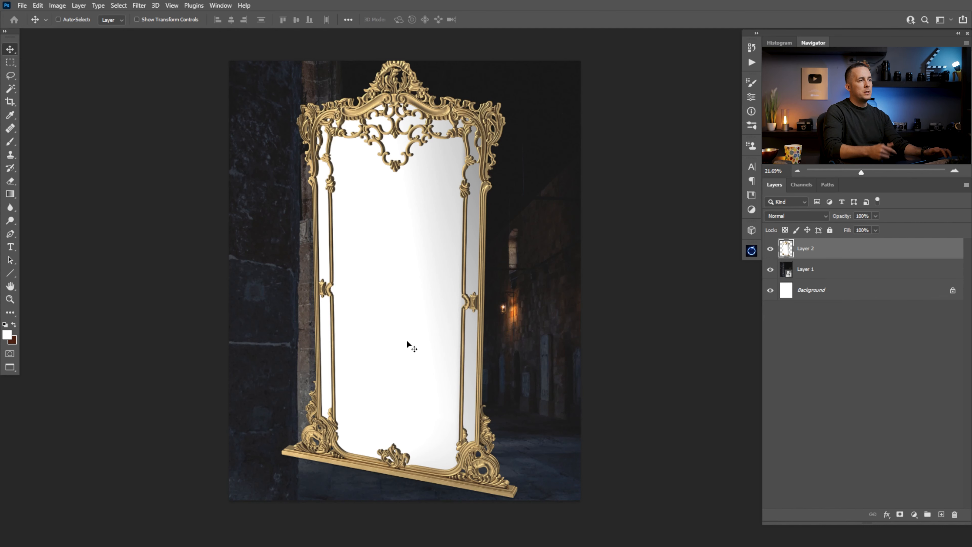
pyautogui.rightClick(833, 252)
pyautogui.click(771, 254)
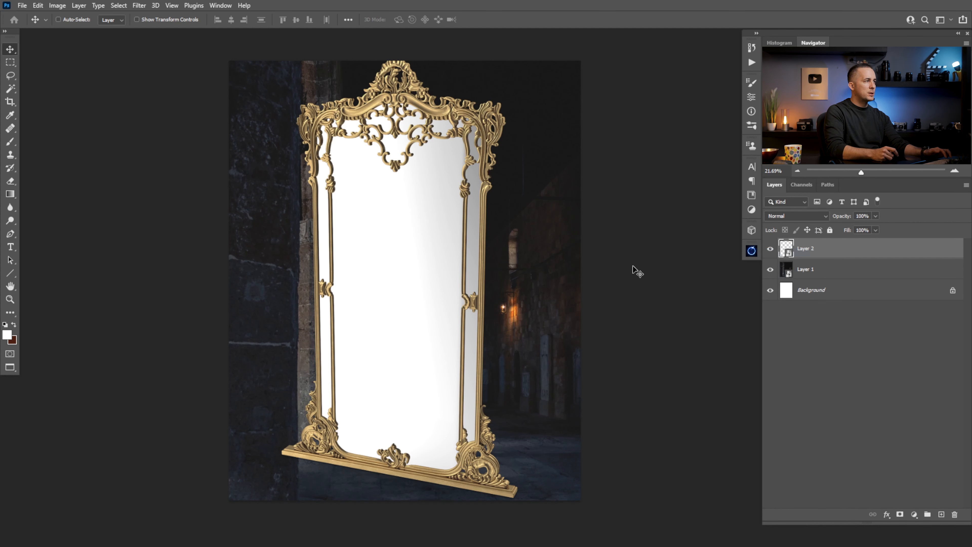
pyautogui.moveTo(416, 276); pyautogui.dragTo(415, 271)
# Select all the mirror's glass, including the grey side strip, with the Magic Wand at tolerance 45 and check the selection in Quick Mask
pyautogui.press('w')
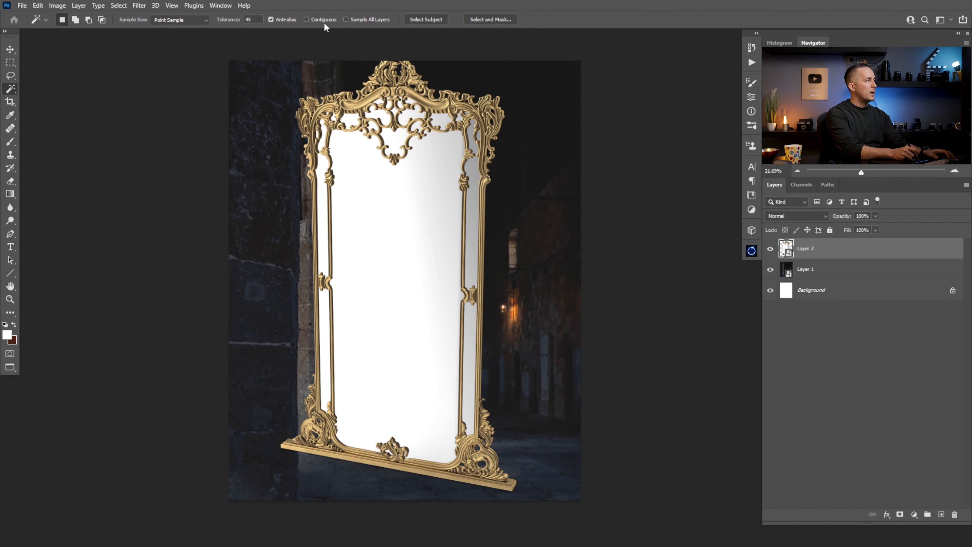
pyautogui.click(390, 232)
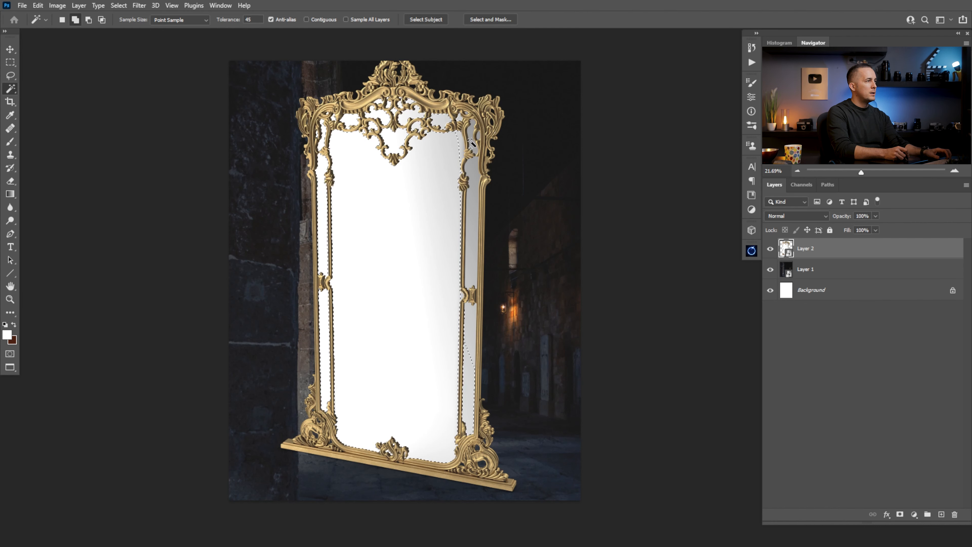
pyautogui.keyDown('shift'); pyautogui.click(476, 232); pyautogui.keyUp('shift')
pyautogui.keyDown('shift'); pyautogui.click(470, 354); pyautogui.keyUp('shift')
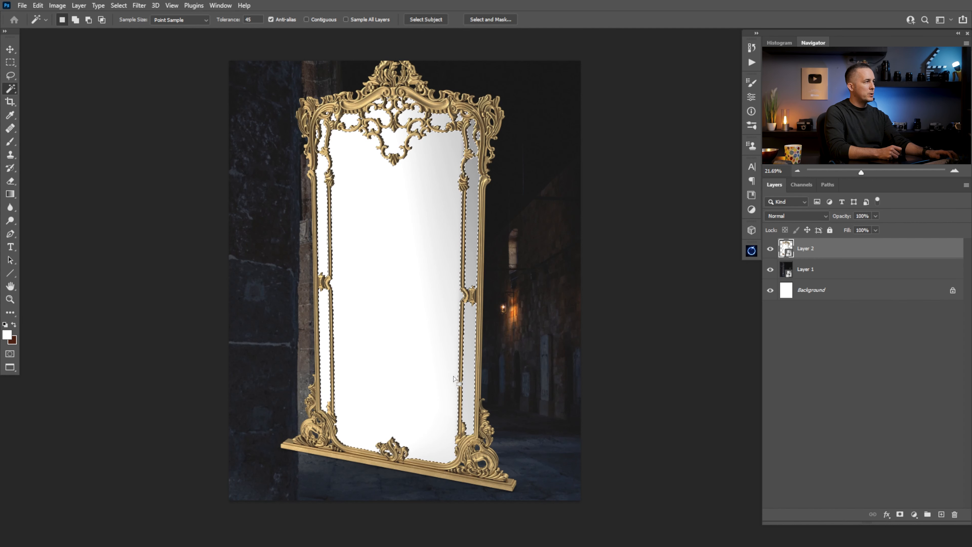
pyautogui.press('q')
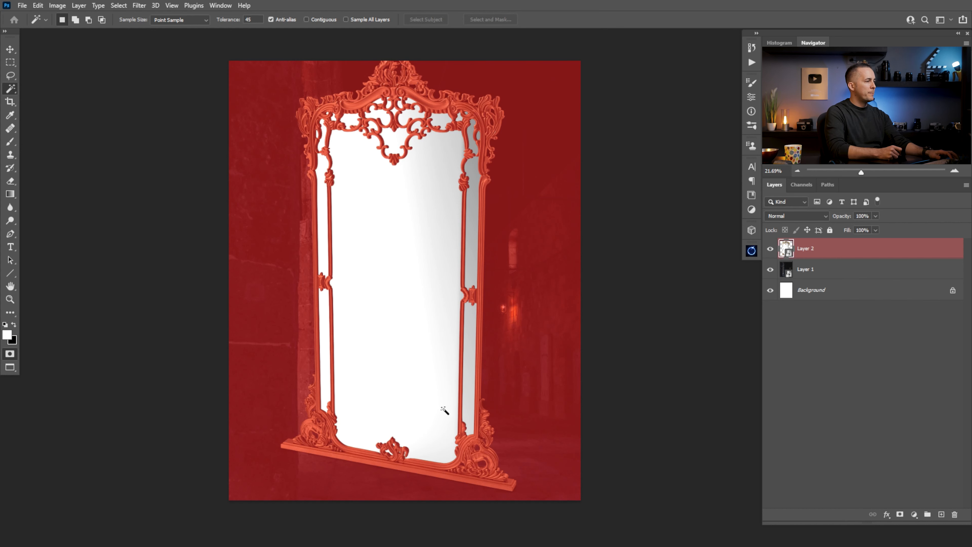
pyautogui.press('q')
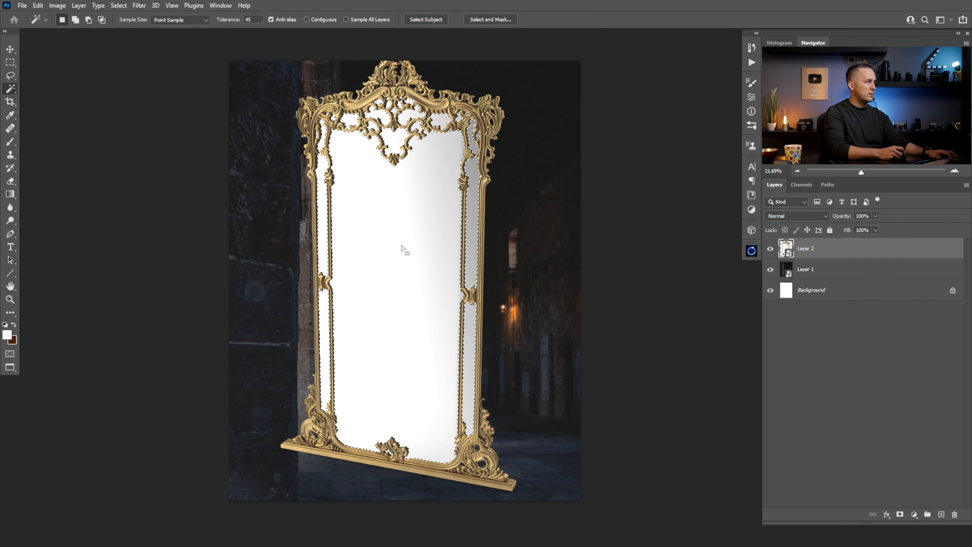
# Add a layer mask to the mirror from the selection and invert it to hide the glass
pyautogui.click(900, 514)
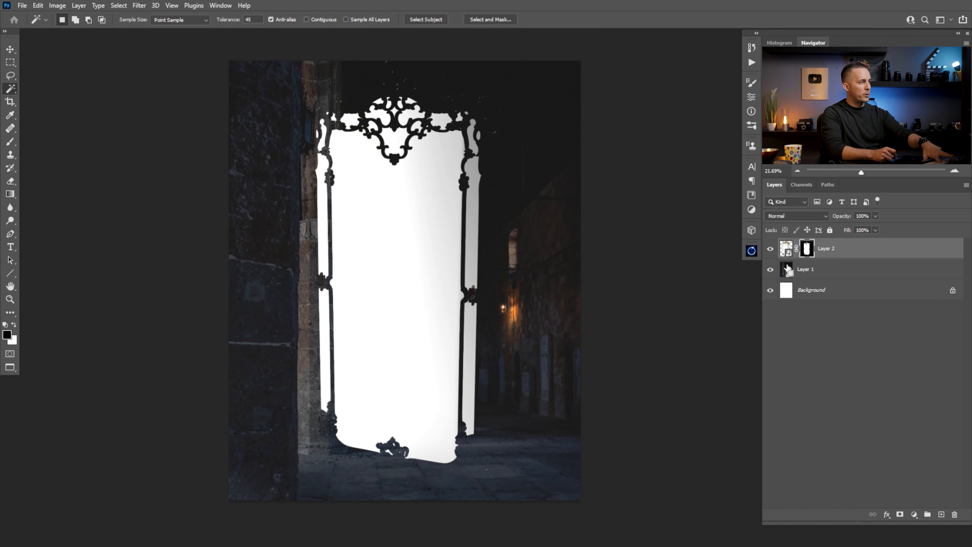
pyautogui.hotkey('ctrl', 'i')
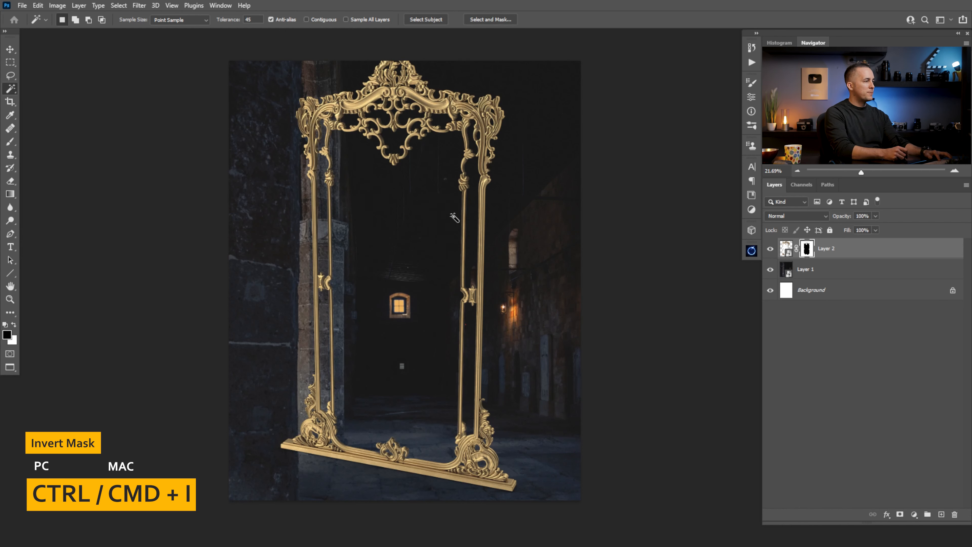
# Widen the mirror frame to about 116% with Free Transform and move it lower so its base falls below the canvas
pyautogui.press('v')
pyautogui.moveTo(469, 349)
pyautogui.mouseDown()
pyautogui.moveTo(486, 352)
pyautogui.moveTo(483, 366)
pyautogui.moveTo(479, 337)
pyautogui.mouseUp()
pyautogui.hotkey('ctrl', 't')
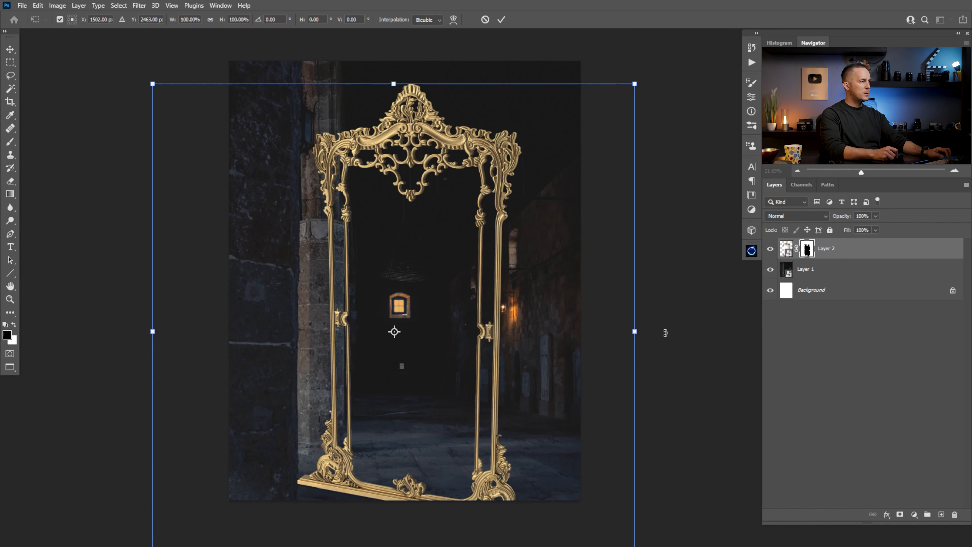
pyautogui.moveTo(637, 337); pyautogui.dragTo(687, 332)
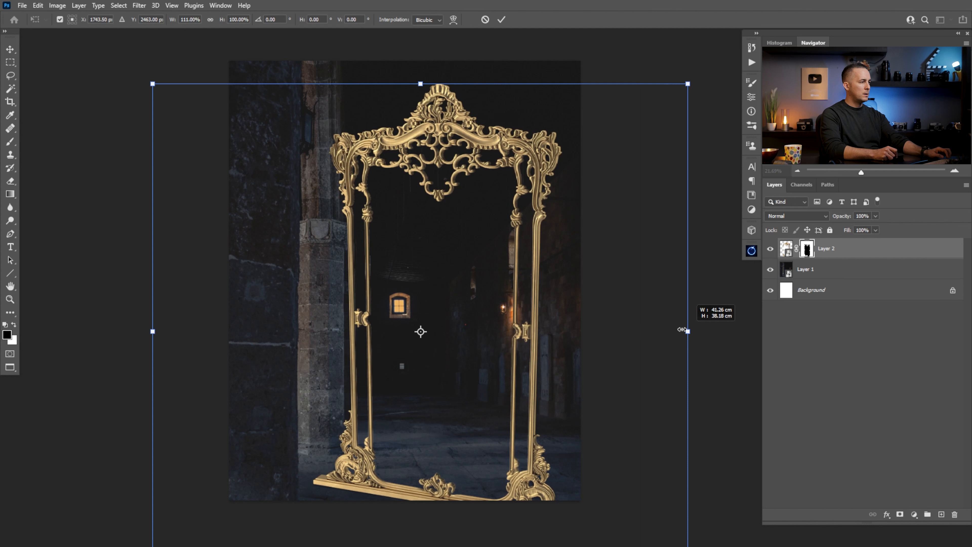
pyautogui.moveTo(483, 330); pyautogui.dragTo(480, 347)
pyautogui.moveTo(417, 102); pyautogui.dragTo(417, 98)
pyautogui.moveTo(150, 348); pyautogui.dragTo(125, 347)
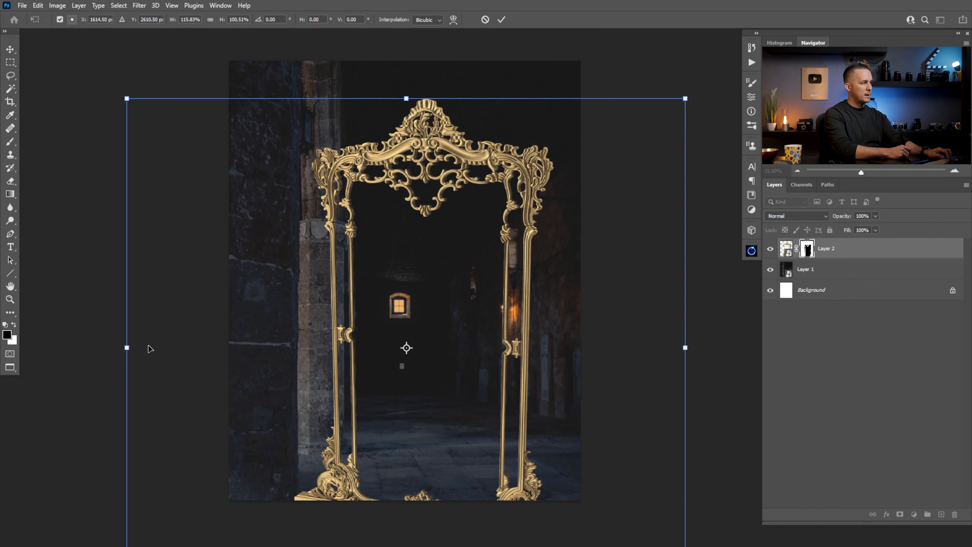
pyautogui.moveTo(463, 323); pyautogui.dragTo(469, 286)
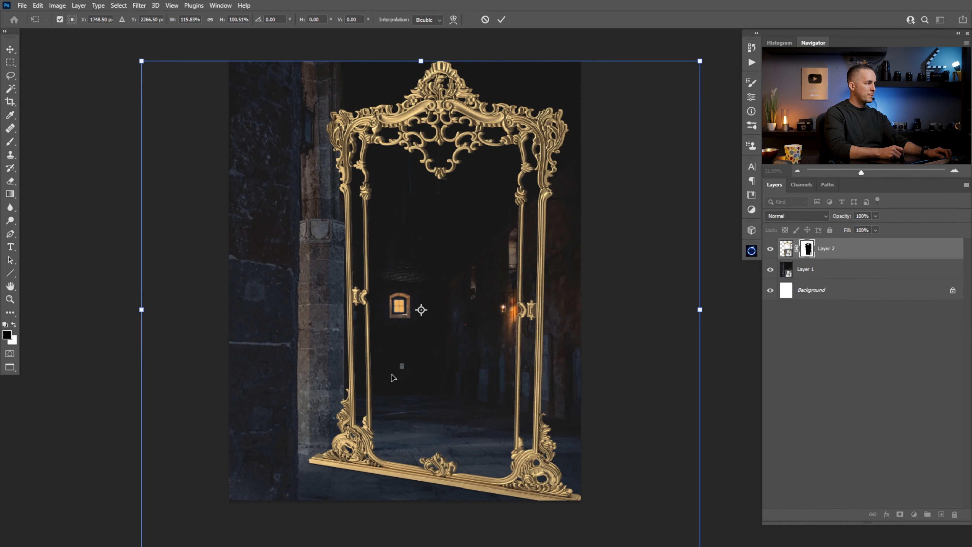
pyautogui.moveTo(394, 355); pyautogui.dragTo(392, 423)
# Tilt the mirror frame's upper edge by adjusting its top corners, enlarge it slightly, apply the transform and shift the frame left
pyautogui.moveTo(140, 129); pyautogui.dragTo(139, 113)
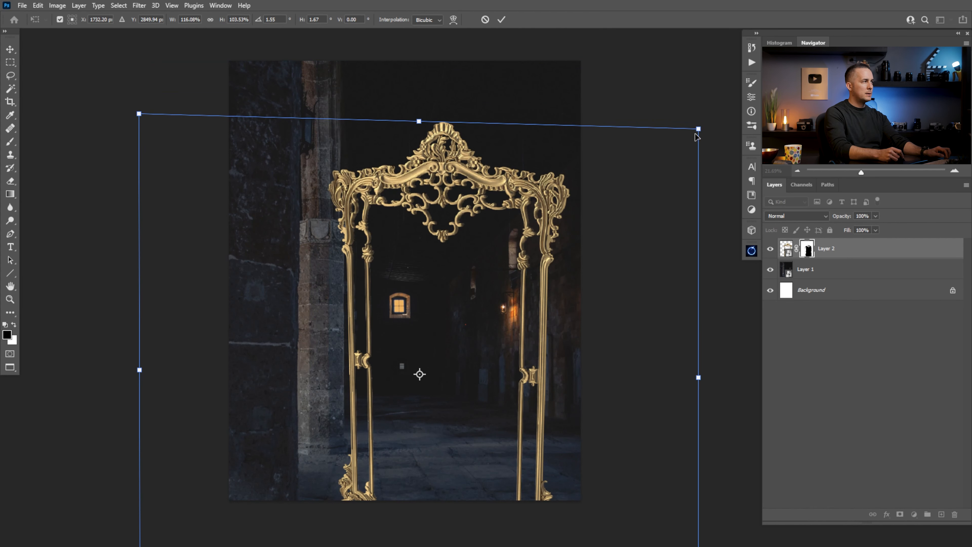
pyautogui.moveTo(699, 132); pyautogui.dragTo(699, 135)
pyautogui.moveTo(492, 240); pyautogui.dragTo(492, 238)
pyautogui.moveTo(420, 121); pyautogui.dragTo(419, 112)
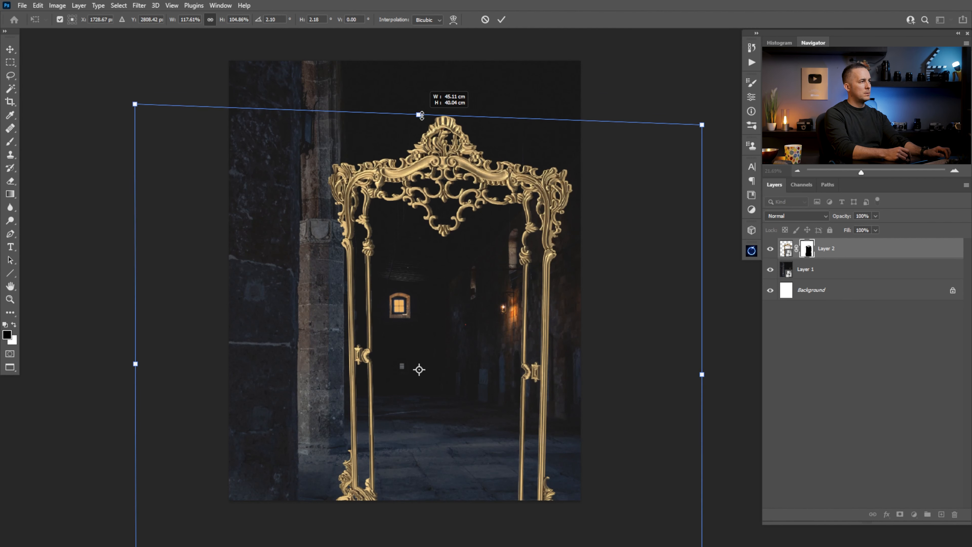
pyautogui.moveTo(699, 376); pyautogui.dragTo(721, 373)
pyautogui.press('Return')
pyautogui.moveTo(527, 346); pyautogui.dragTo(506, 328)
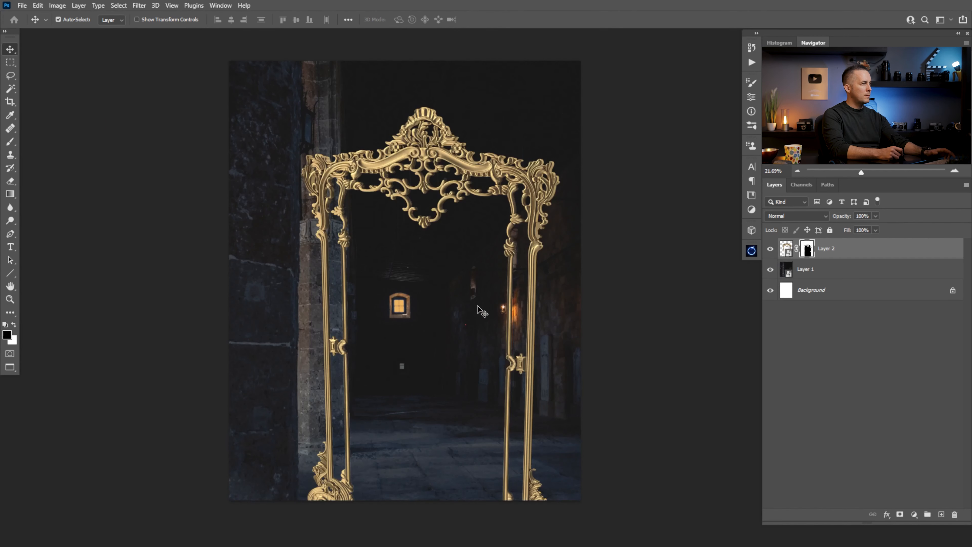
pyautogui.moveTo(479, 303); pyautogui.dragTo(476, 297)
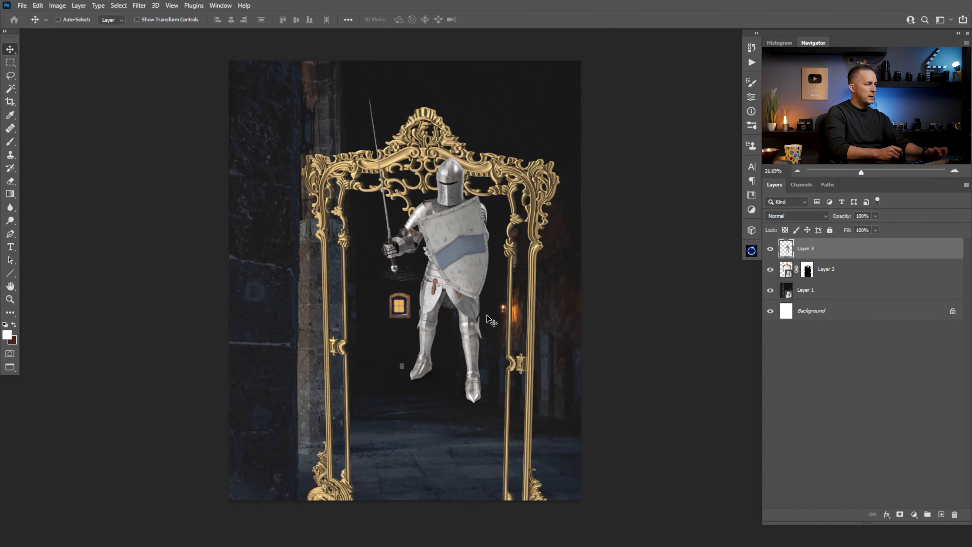
# Convert the pasted knight layer to a smart object
pyautogui.rightClick(829, 247)
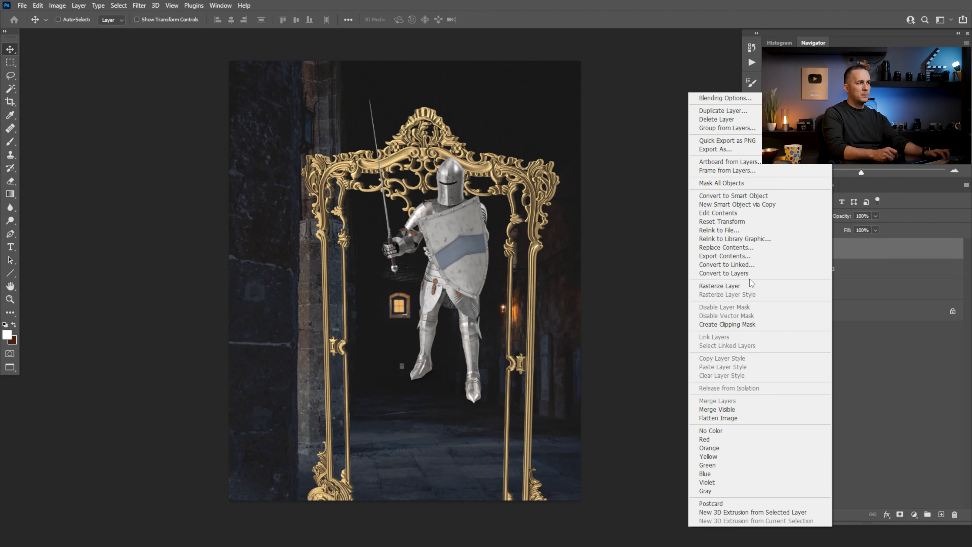
pyautogui.press('Escape')
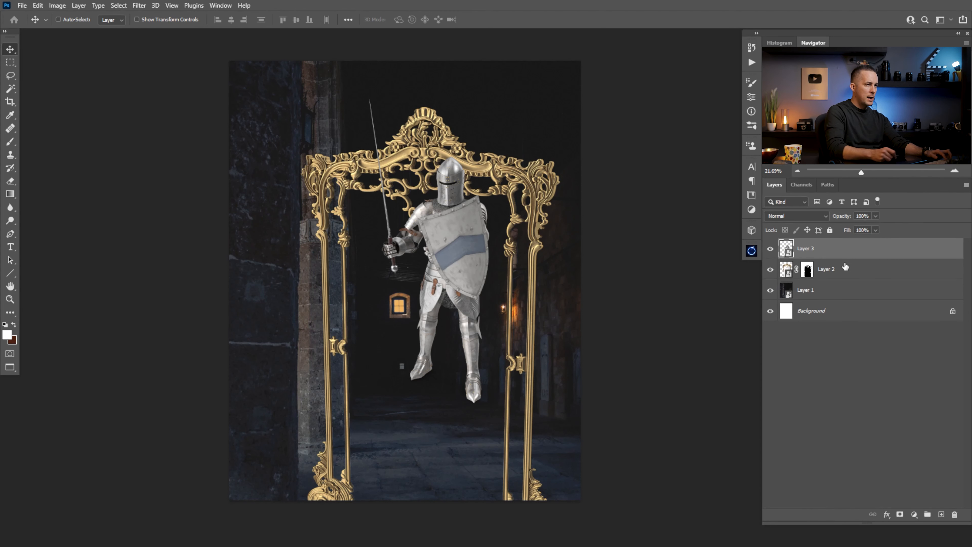
# Rename the frame layer Mirror, the knight layer Knight and the hall layer Background
pyautogui.doubleClick(826, 269)
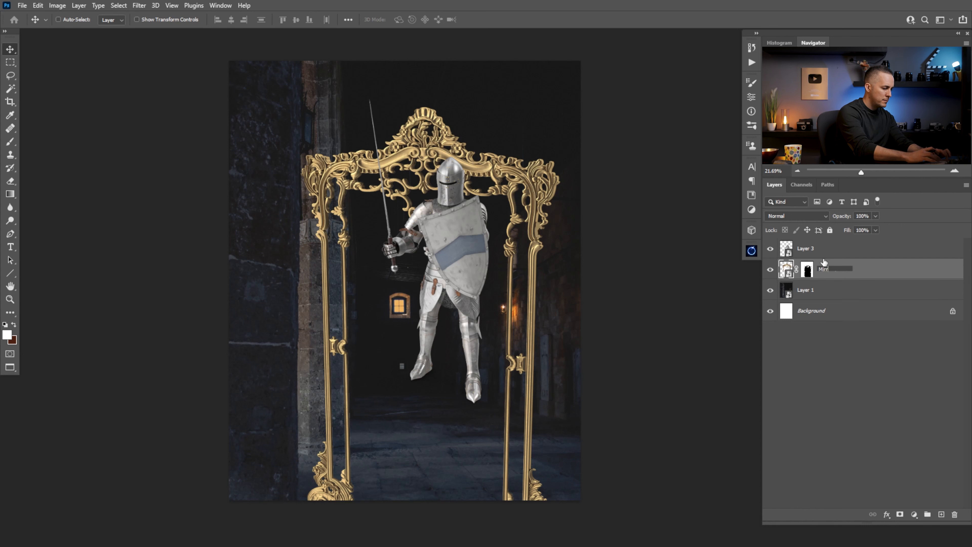
pyautogui.doubleClick(806, 248)
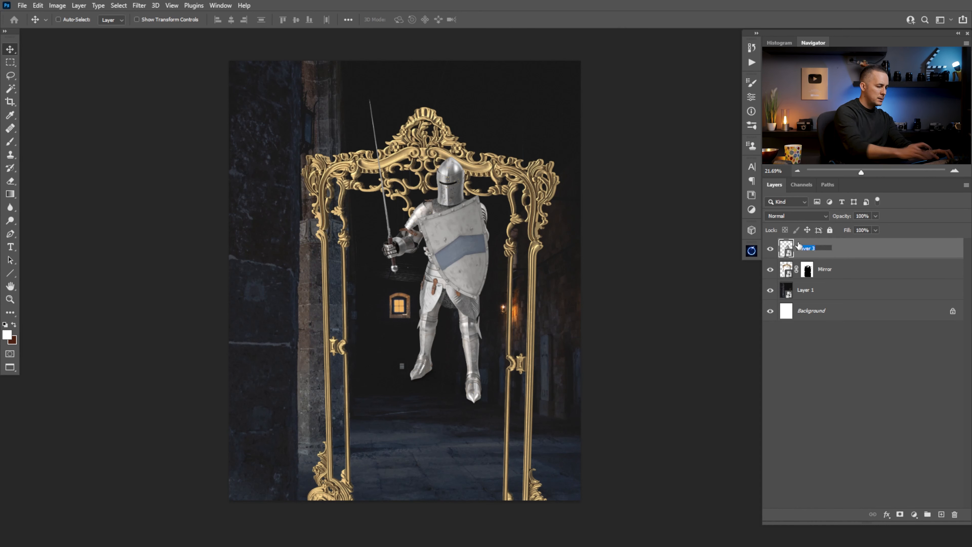
pyautogui.write('Knight')
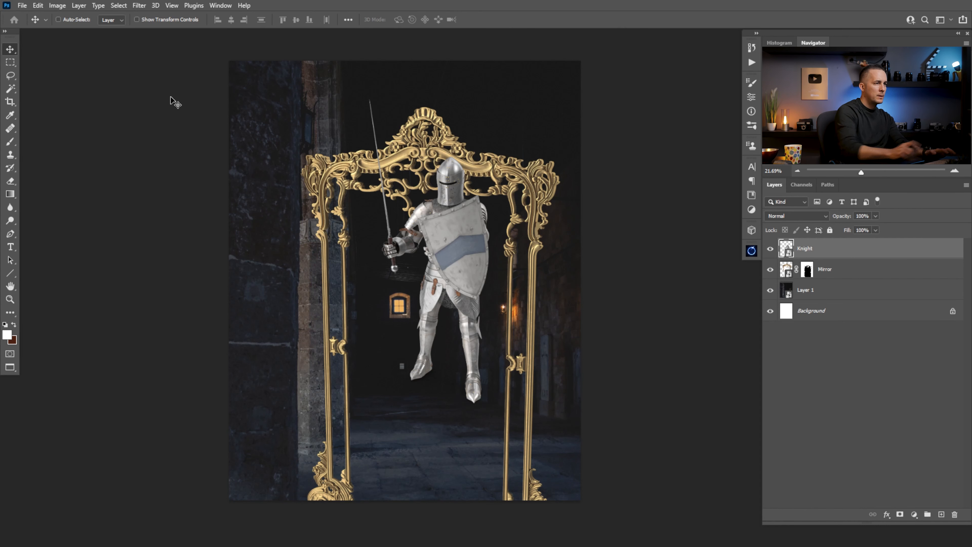
pyautogui.doubleClick(805, 289)
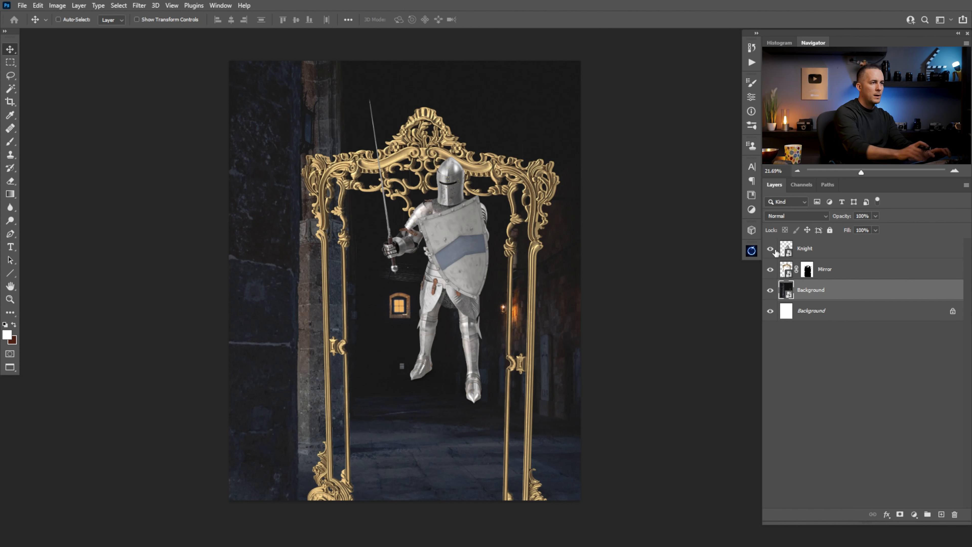
# Move the knight to the lower left in front of the mirror and scale him to about 154%
pyautogui.click(793, 252)
pyautogui.moveTo(456, 257); pyautogui.dragTo(418, 338)
pyautogui.hotkey('ctrl', 't')
pyautogui.moveTo(409, 179); pyautogui.dragTo(393, 291)
pyautogui.moveTo(356, 136); pyautogui.dragTo(356, 130)
pyautogui.moveTo(376, 273)
pyautogui.mouseDown()
pyautogui.moveTo(362, 282)
pyautogui.moveTo(392, 282)
pyautogui.mouseUp()
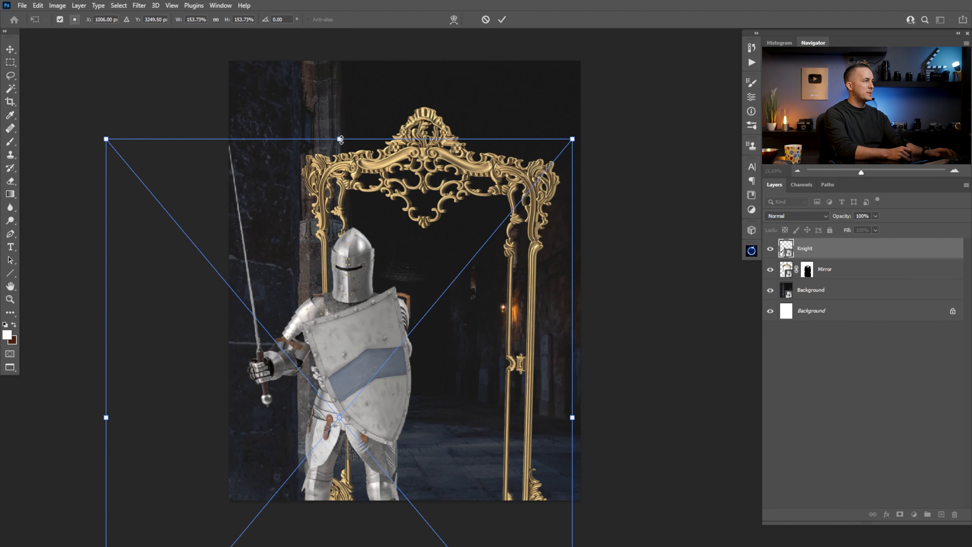
pyautogui.moveTo(339, 138); pyautogui.dragTo(340, 138)
pyautogui.moveTo(365, 292); pyautogui.dragTo(368, 298)
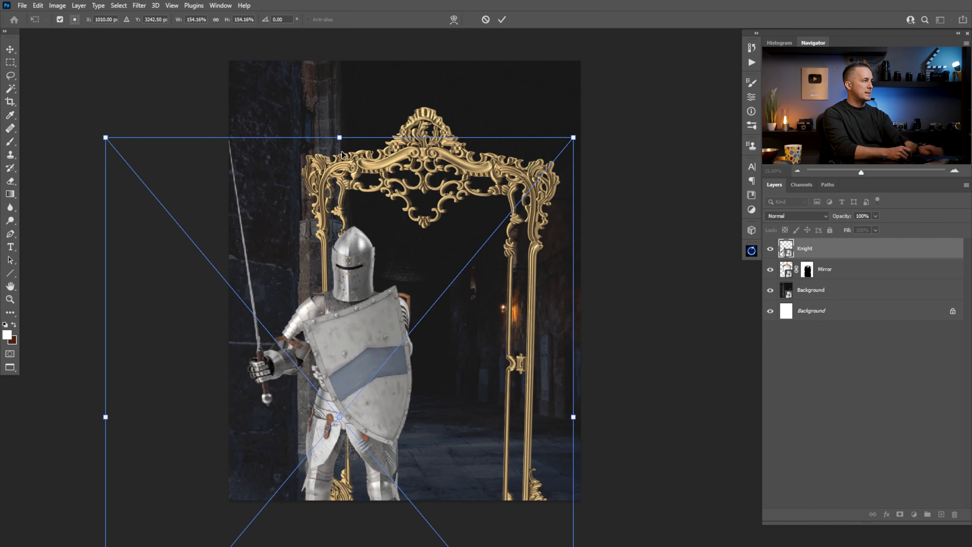
pyautogui.press('Return')
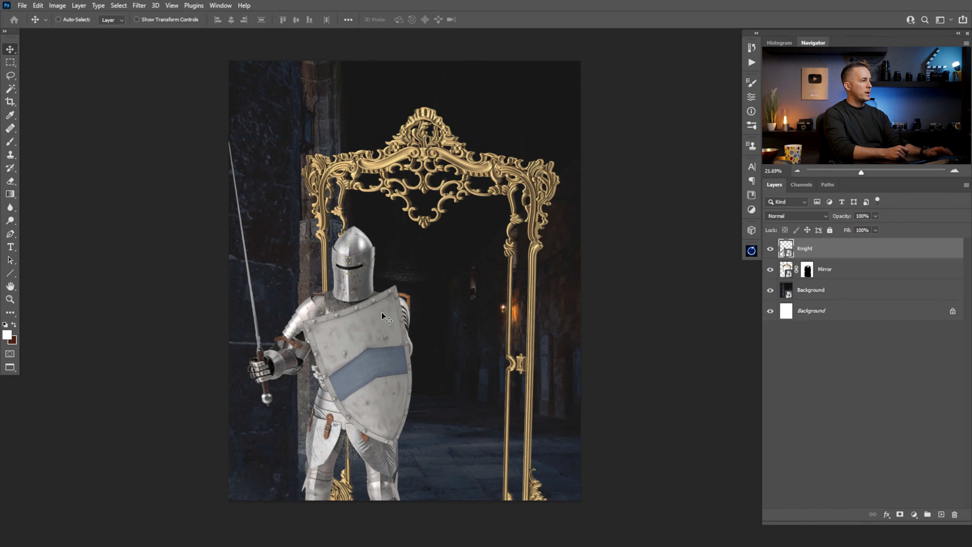
pyautogui.moveTo(378, 348); pyautogui.dragTo(382, 352)
# Close the knight, mirror and castle interior source images without saving, keeping the Magic Mirror composite open
pyautogui.hotkey('ctrl', 'Tab')
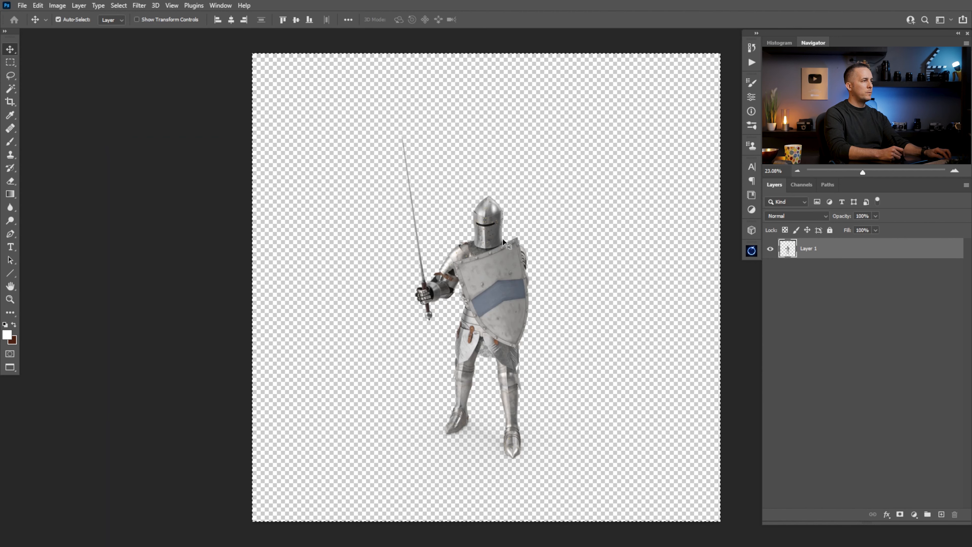
pyautogui.hotkey('ctrl', 'w')
pyautogui.click(471, 207)
pyautogui.hotkey('ctrl', 'q')
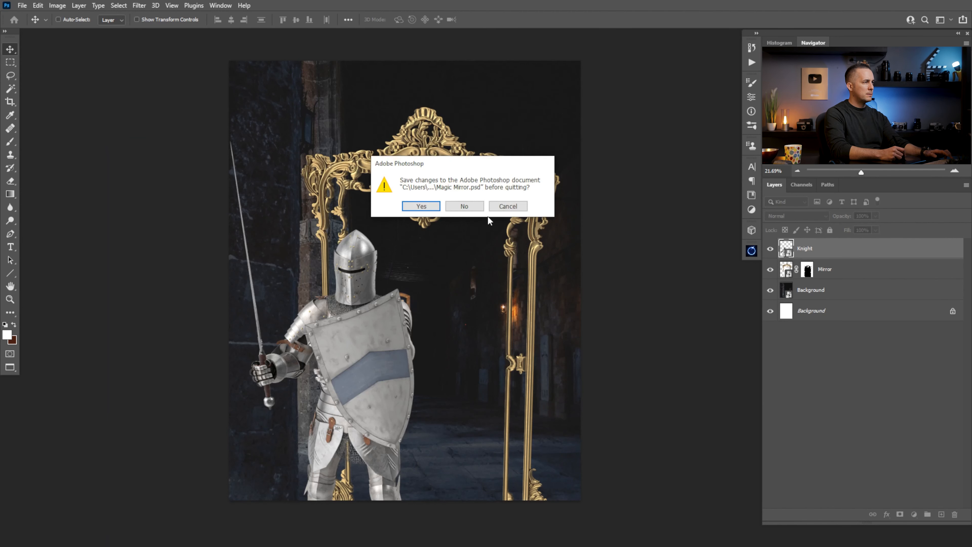
pyautogui.click(507, 206)
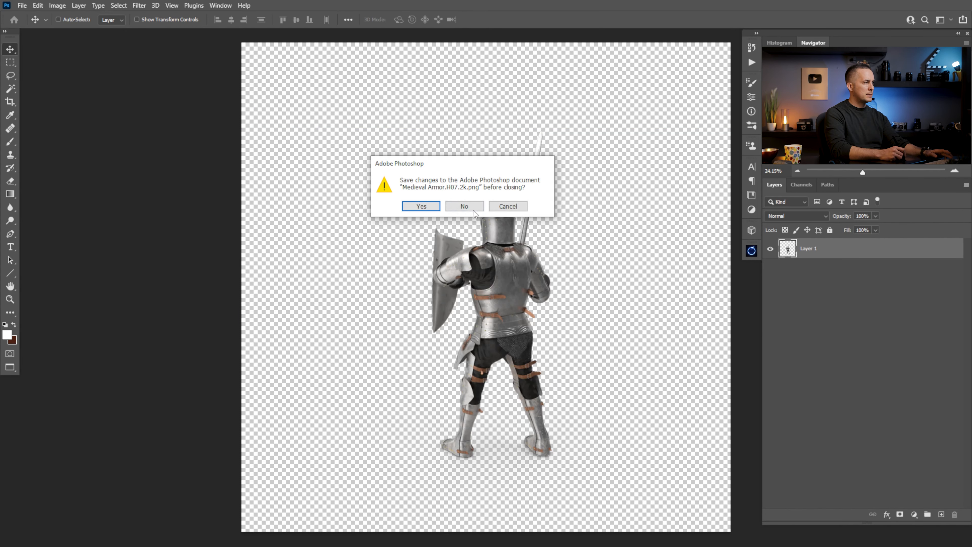
pyautogui.click(473, 210)
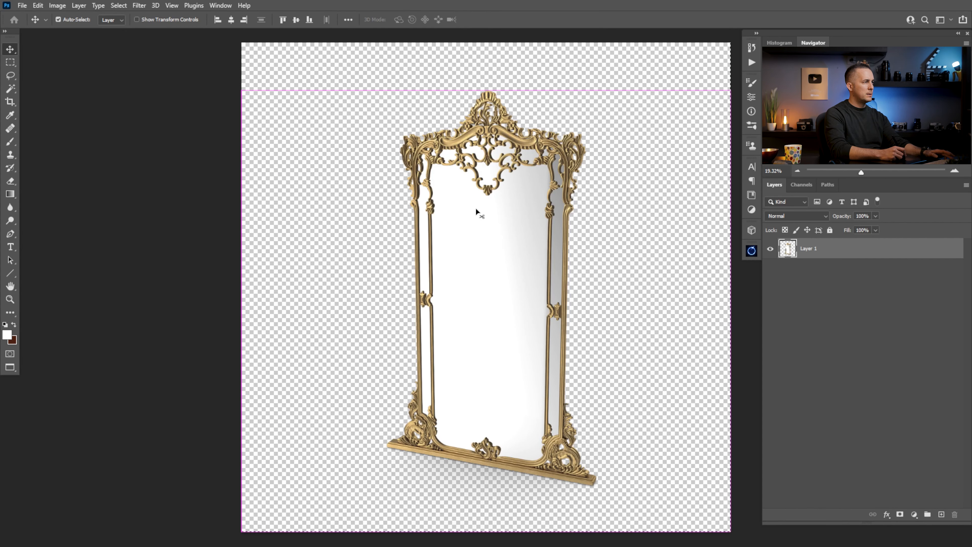
pyautogui.hotkey('ctrl', 'w')
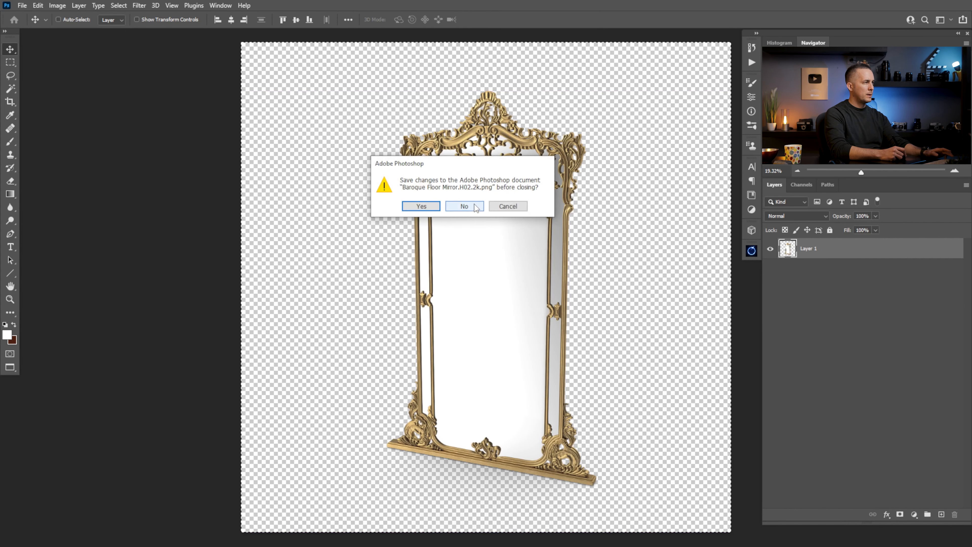
pyautogui.click(475, 207)
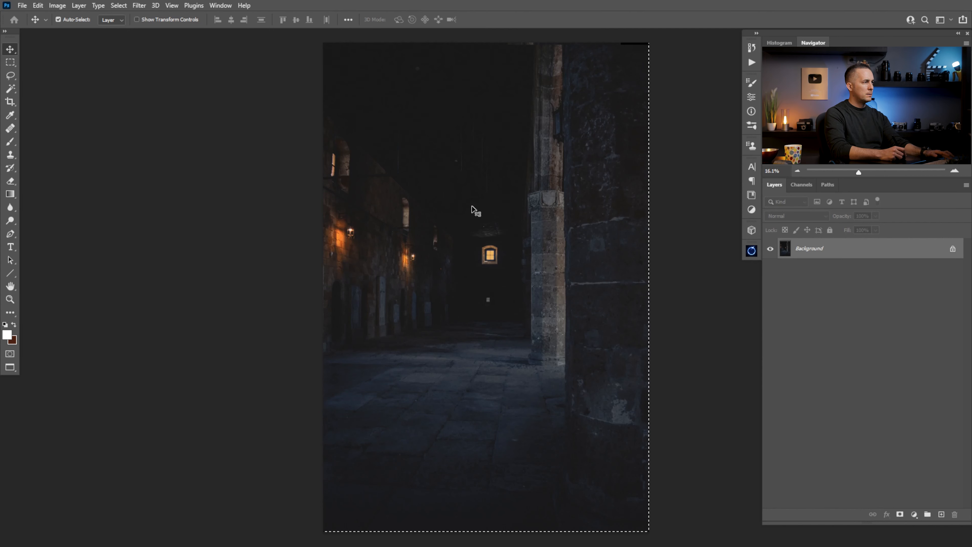
pyautogui.hotkey('ctrl', 'w')
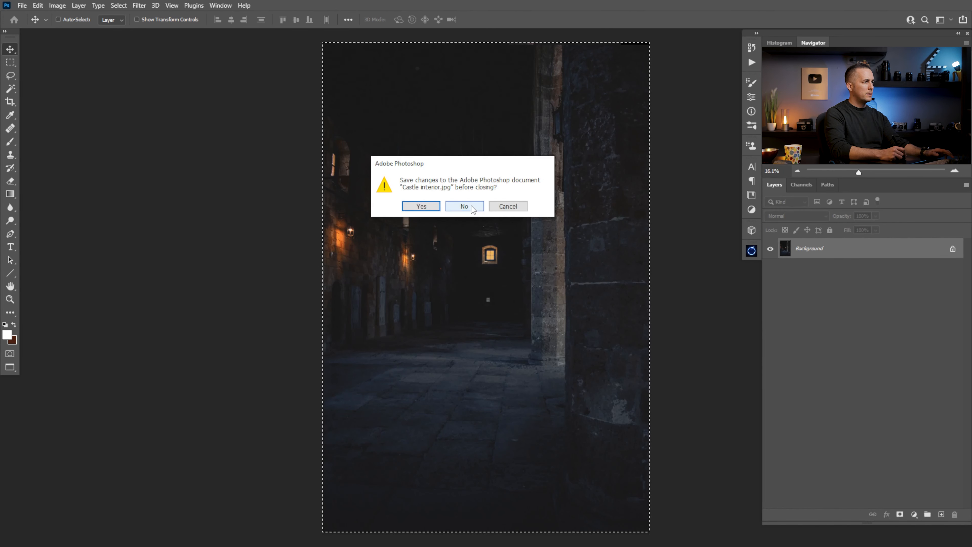
pyautogui.click(470, 206)
# Paste the back-view knight over the mirror opening and convert its layer to a smart object
pyautogui.hotkey('ctrl', 'v')
pyautogui.moveTo(400, 330); pyautogui.dragTo(429, 304)
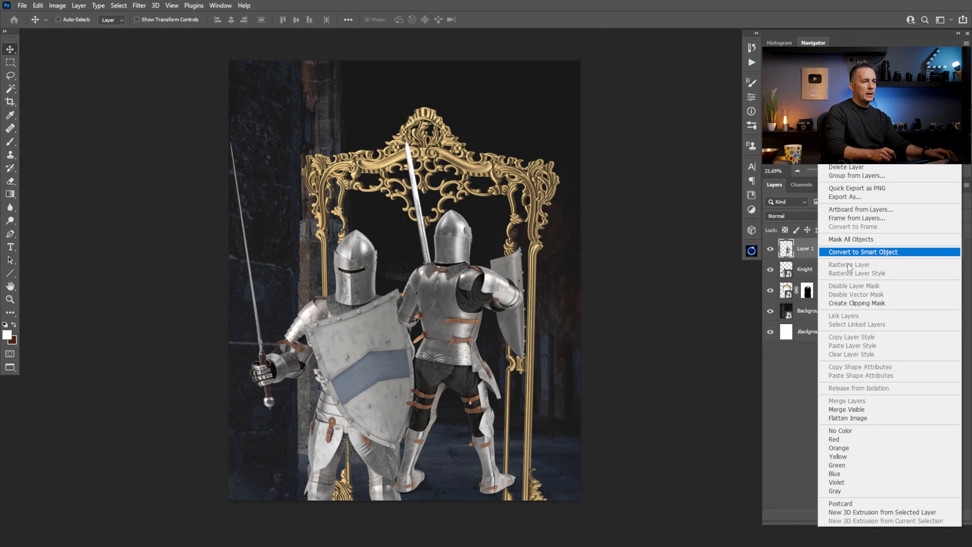
pyautogui.click(846, 302)
pyautogui.hotkey('ctrl', 'z')
pyautogui.rightClick(838, 248)
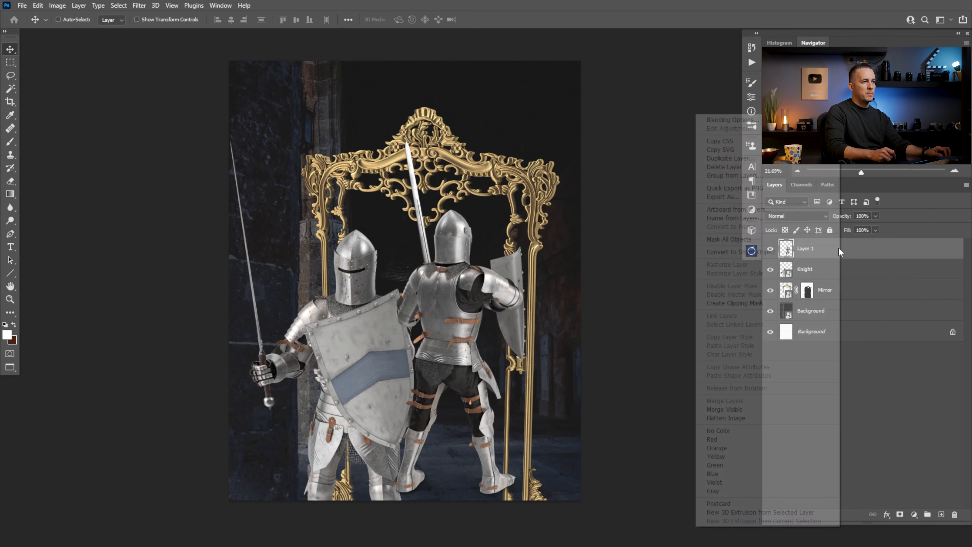
pyautogui.click(776, 251)
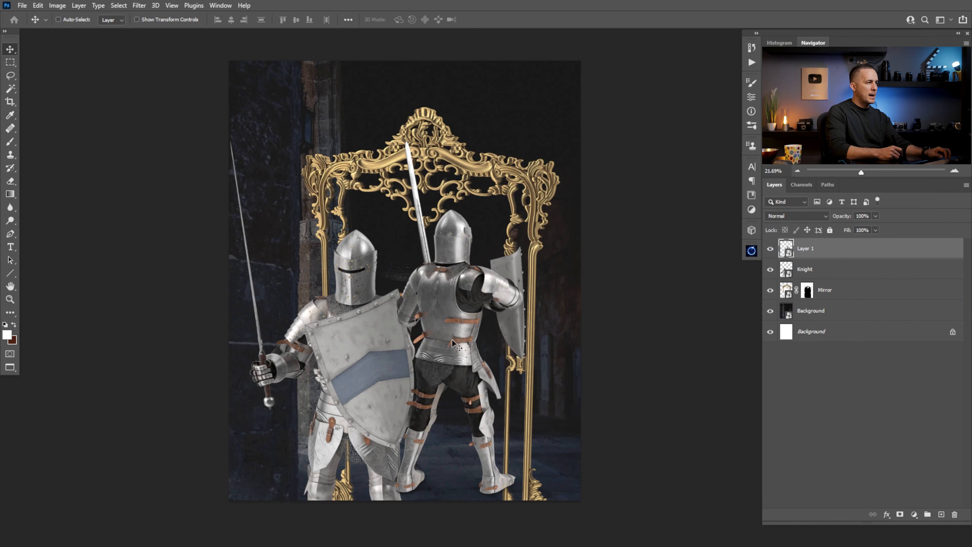
# Place the back-view knight's layer below the Knight layer and rename it Reflection
pyautogui.moveTo(828, 254); pyautogui.dragTo(803, 273)
pyautogui.write('R')
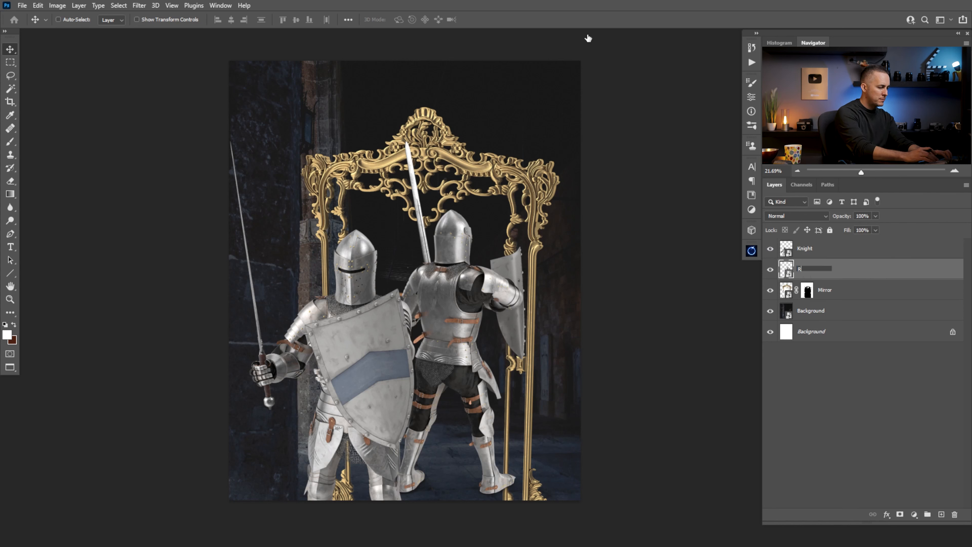
pyautogui.write('eflection')
pyautogui.press('Return')
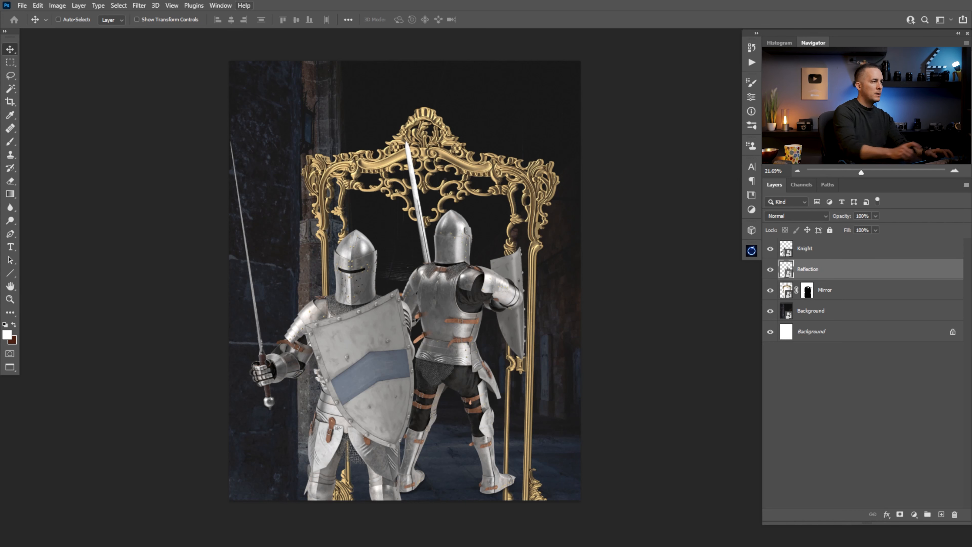
# Scale the Reflection knight to about 95% and position him inside the mirror frame, beside the front knight
pyautogui.moveTo(457, 348)
pyautogui.mouseDown()
pyautogui.moveTo(456, 376)
pyautogui.moveTo(445, 378)
pyautogui.moveTo(461, 362)
pyautogui.mouseUp()
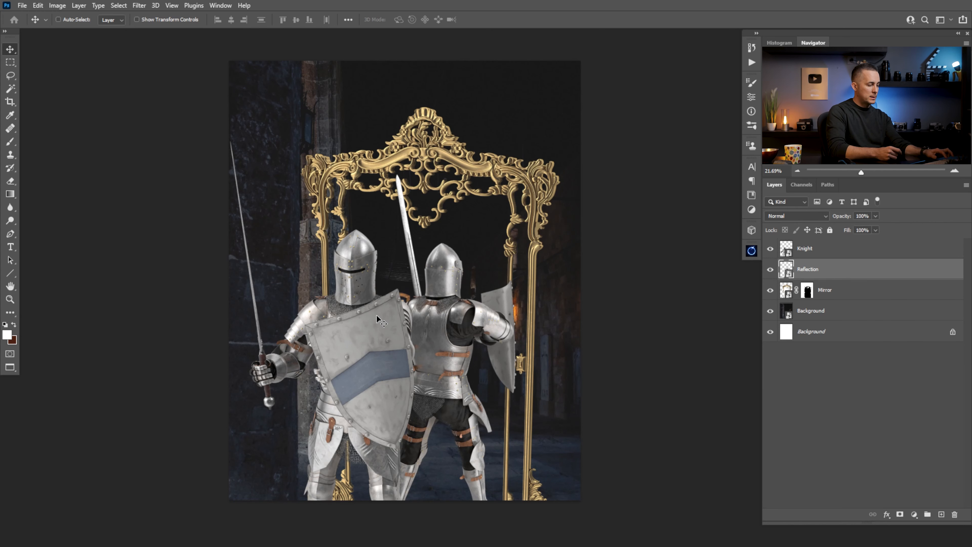
pyautogui.hotkey('ctrl', 't')
pyautogui.moveTo(634, 389); pyautogui.dragTo(629, 386)
pyautogui.moveTo(476, 348); pyautogui.dragTo(477, 356)
pyautogui.moveTo(451, 192); pyautogui.dragTo(452, 185)
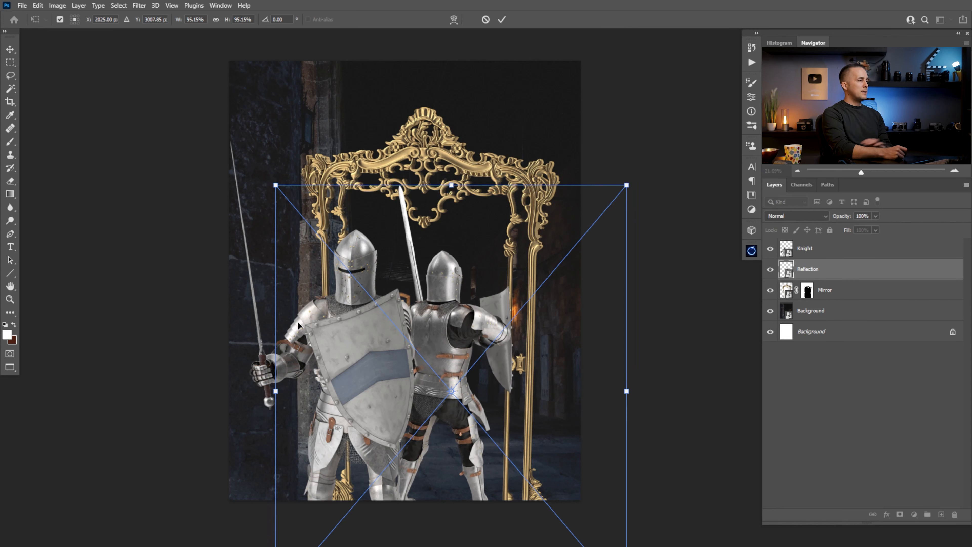
pyautogui.press('Return')
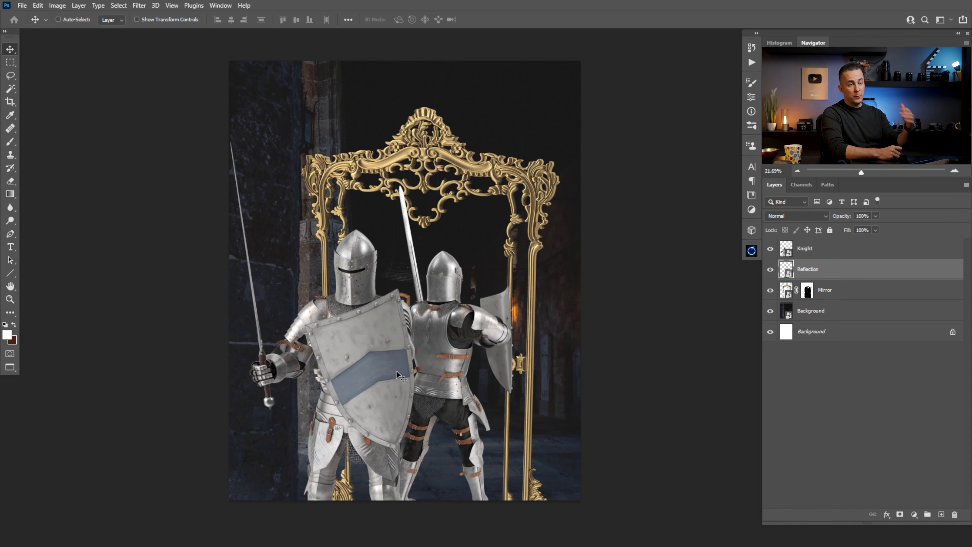
pyautogui.moveTo(453, 351)
pyautogui.mouseDown()
pyautogui.moveTo(451, 342)
pyautogui.moveTo(466, 342)
pyautogui.mouseUp()
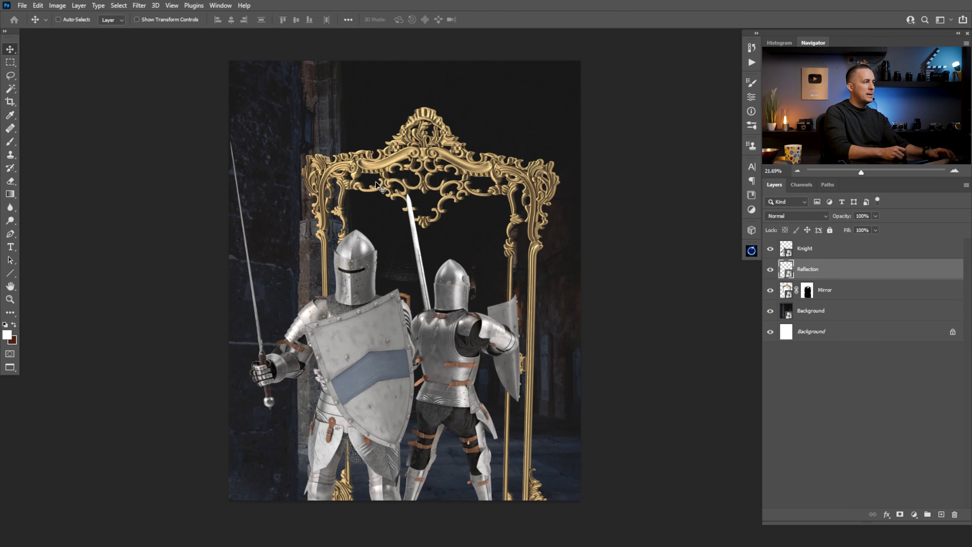
# Mask the Reflection layer with an inverted copy of the Mirror mask, and unlink the mask to reposition the knight within the frame
pyautogui.click(808, 294)
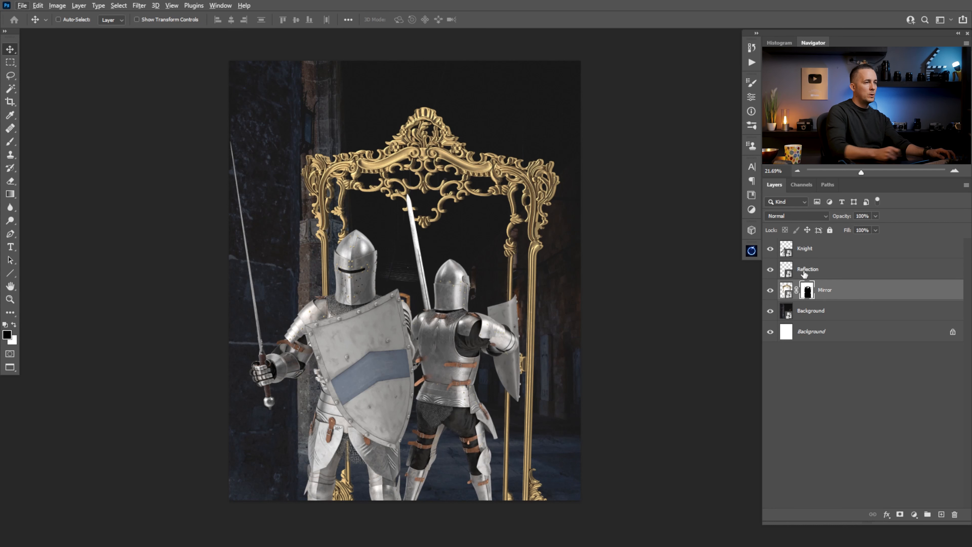
pyautogui.moveTo(807, 292); pyautogui.dragTo(807, 269)
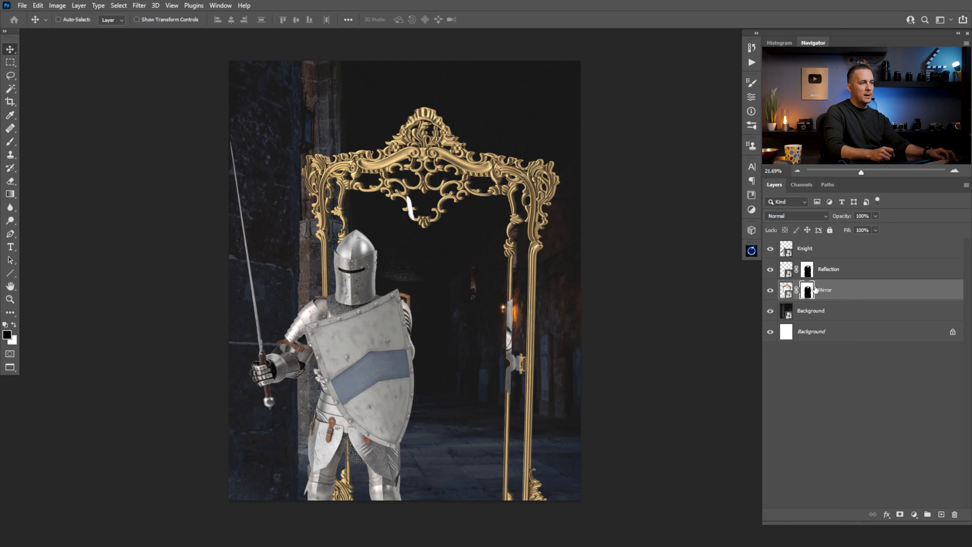
pyautogui.click(809, 269)
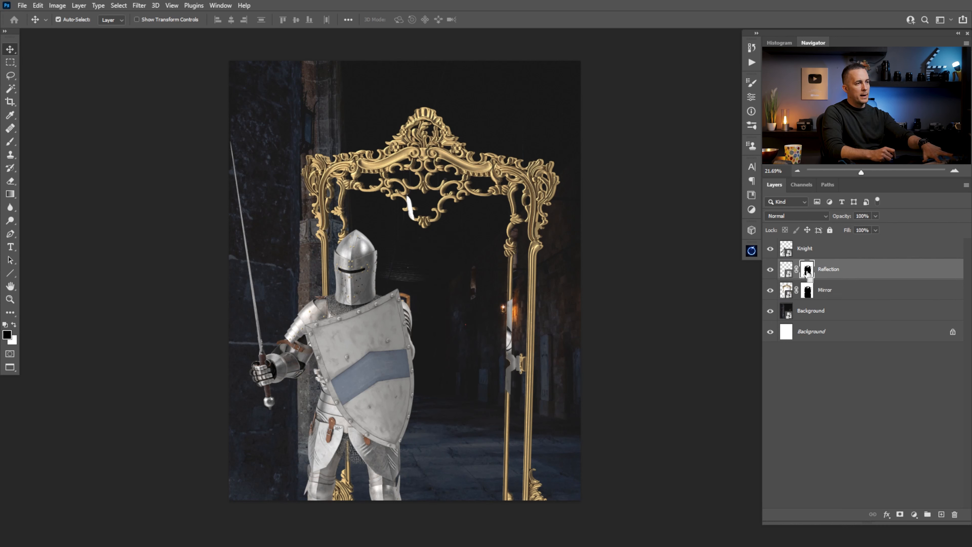
pyautogui.hotkey('ctrl', 'i')
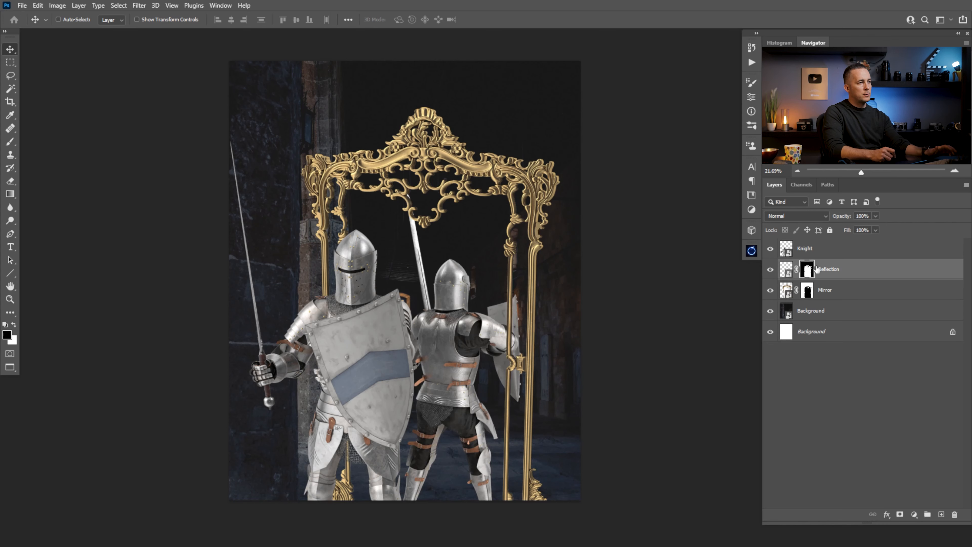
pyautogui.click(788, 272)
pyautogui.moveTo(463, 351)
pyautogui.mouseDown()
pyautogui.moveTo(481, 289)
pyautogui.moveTo(535, 330)
pyautogui.moveTo(387, 344)
pyautogui.moveTo(465, 321)
pyautogui.moveTo(469, 301)
pyautogui.moveTo(462, 341)
pyautogui.mouseUp()
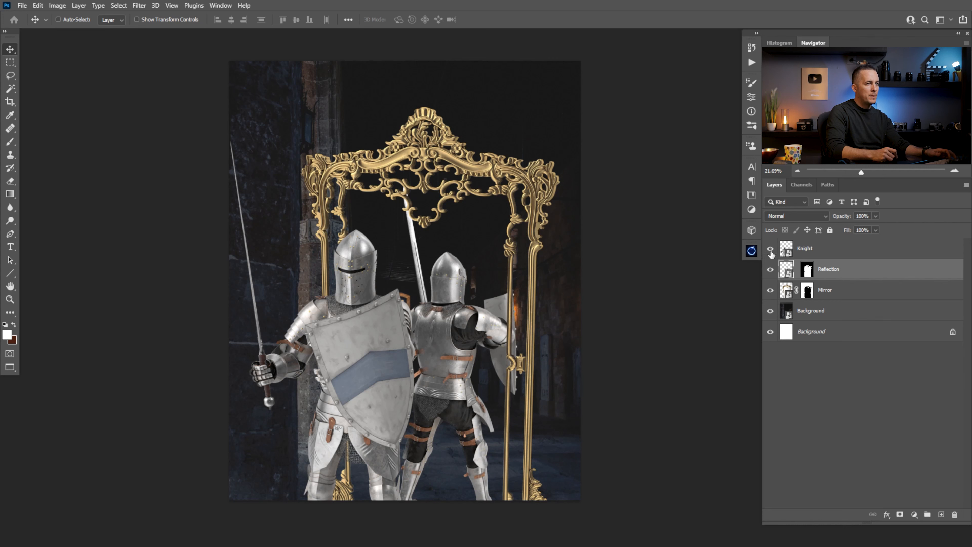
# Hide the Knight, Reflection and Mirror layers and add a new layer named Helper at the top of the stack
pyautogui.moveTo(770, 290); pyautogui.dragTo(772, 261)
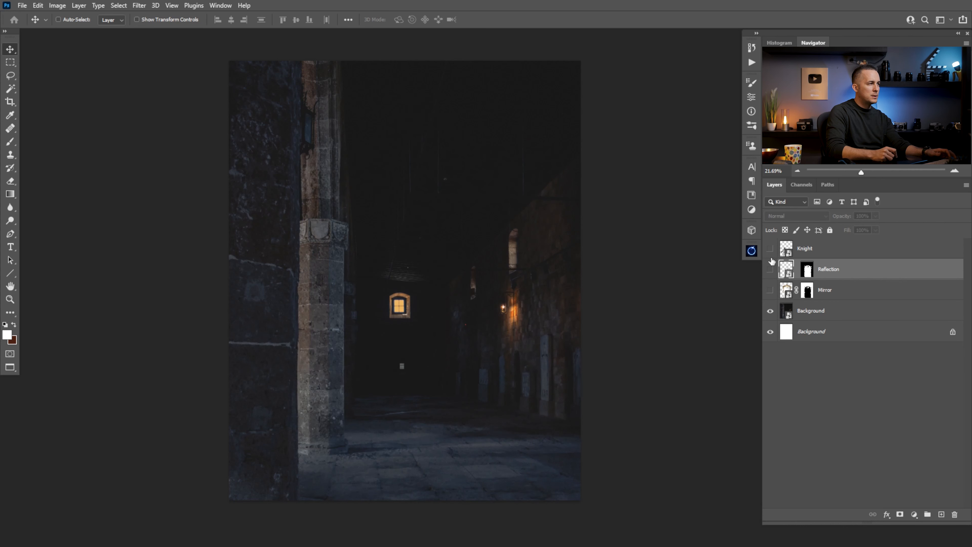
pyautogui.click(796, 249)
pyautogui.click(941, 514)
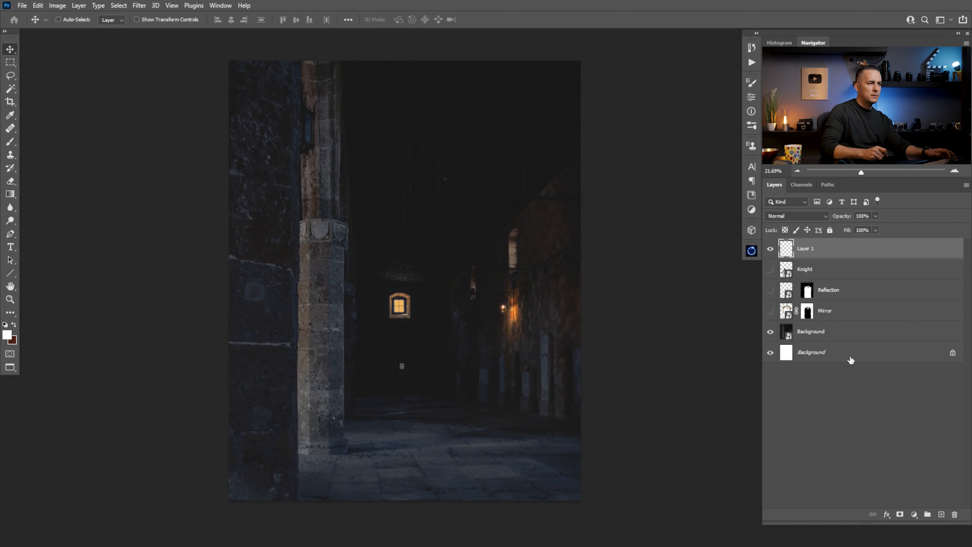
pyautogui.doubleClick(804, 249)
pyautogui.write('Helper')
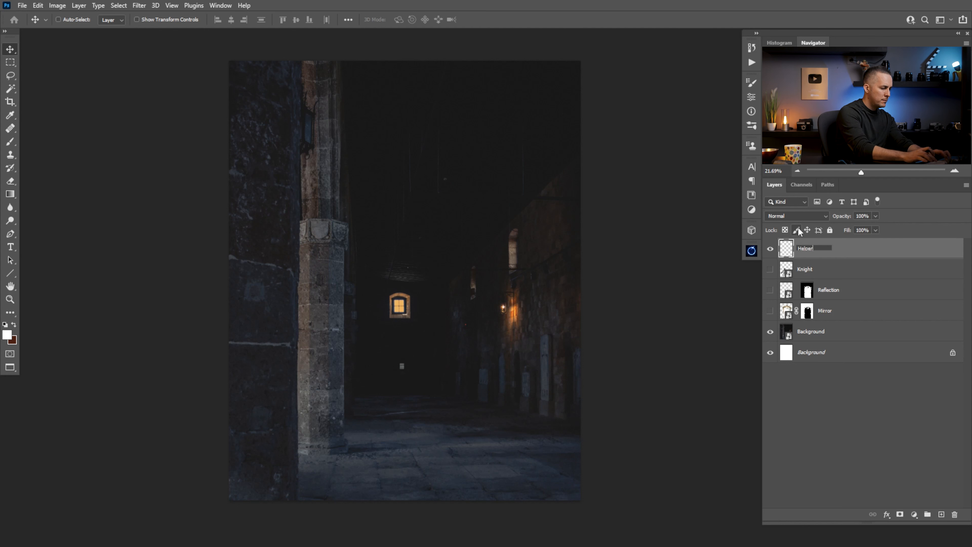
pyautogui.press('Return')
# Draw five converging 3 px perspective lines across the hall on the Helper layer, following the stone joints of the near wall
pyautogui.press('b')
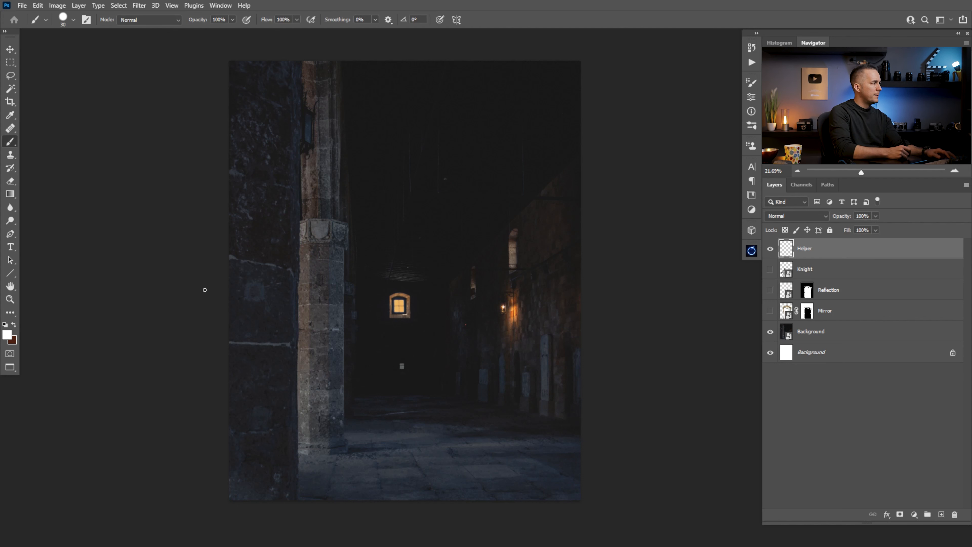
pyautogui.click(11, 275)
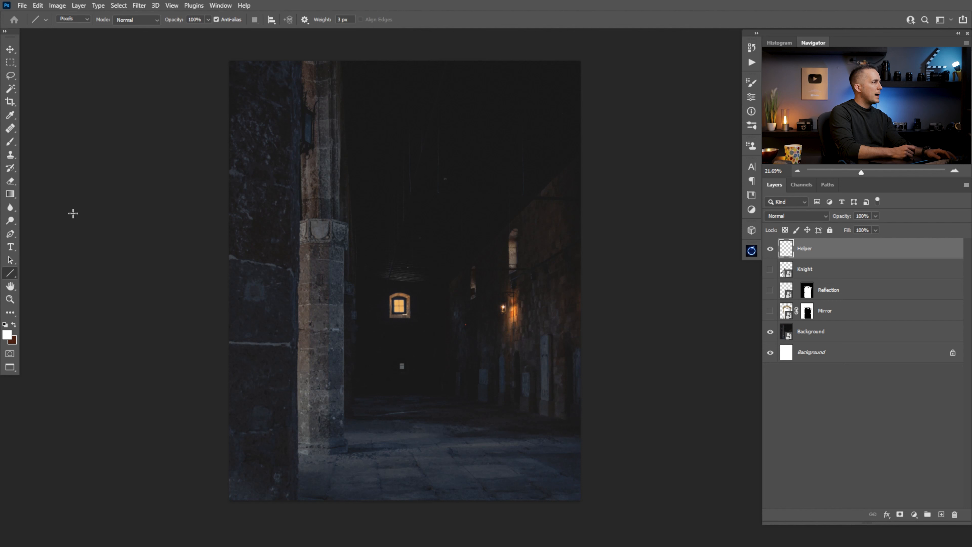
pyautogui.moveTo(260, 243); pyautogui.dragTo(400, 283)
pyautogui.hotkey('ctrl', 'z')
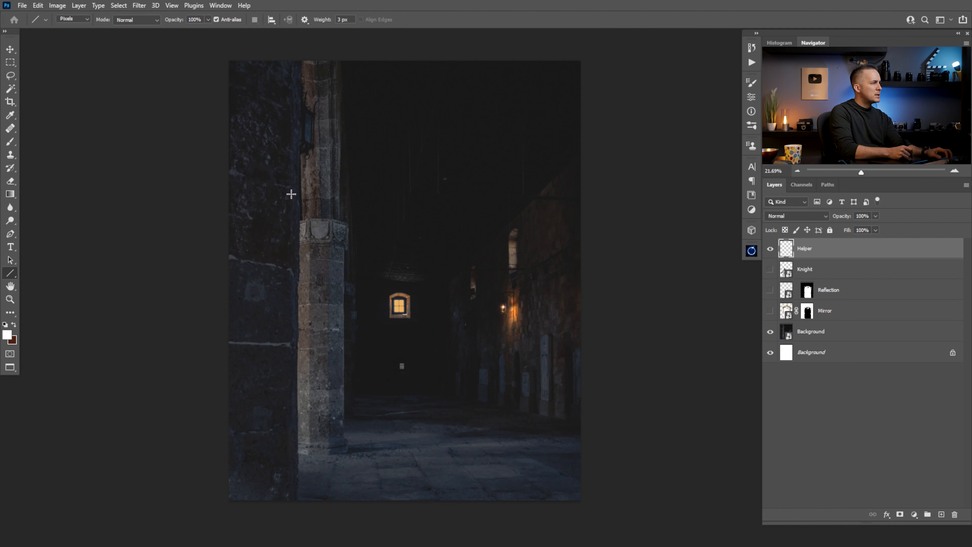
pyautogui.moveTo(226, 256); pyautogui.dragTo(683, 334)
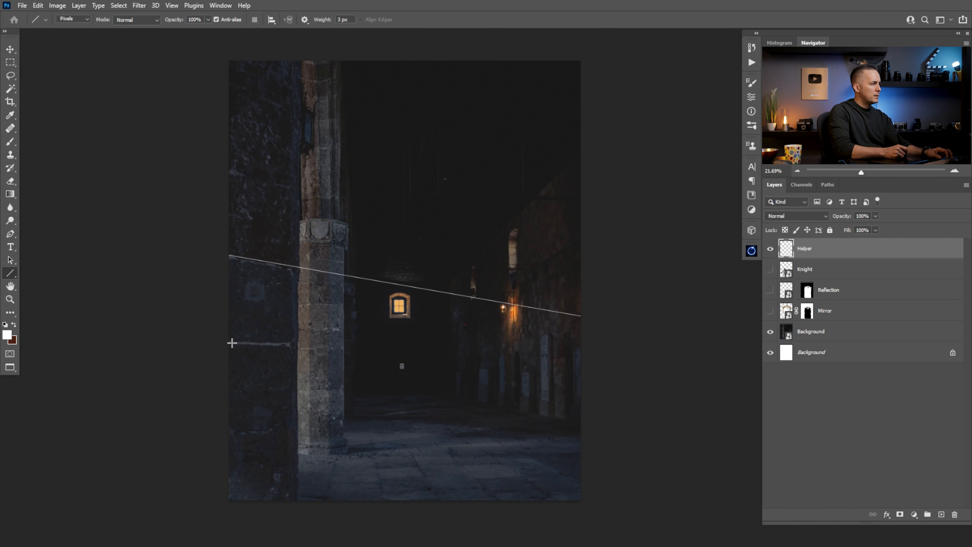
pyautogui.moveTo(225, 342); pyautogui.dragTo(752, 361)
pyautogui.moveTo(229, 432); pyautogui.dragTo(757, 414)
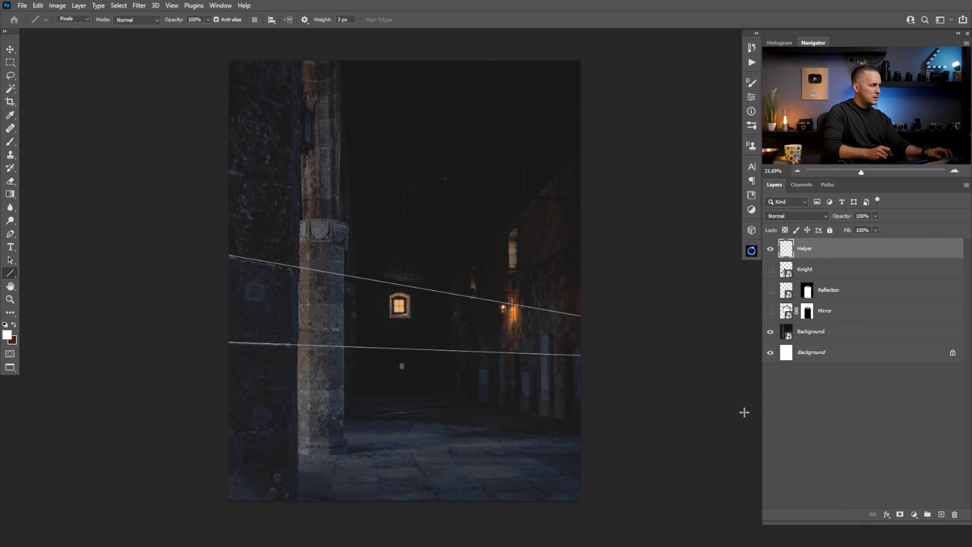
pyautogui.moveTo(226, 169); pyautogui.dragTo(743, 296)
pyautogui.moveTo(228, 81); pyautogui.dragTo(755, 317)
# Add five full-height vertical guide lines across the hall on the Helper layer to complete the perspective grid
pyautogui.moveTo(284, 59); pyautogui.dragTo(283, 536)
pyautogui.moveTo(360, 245); pyautogui.dragTo(330, 433)
pyautogui.scroll(2, 315, 271)
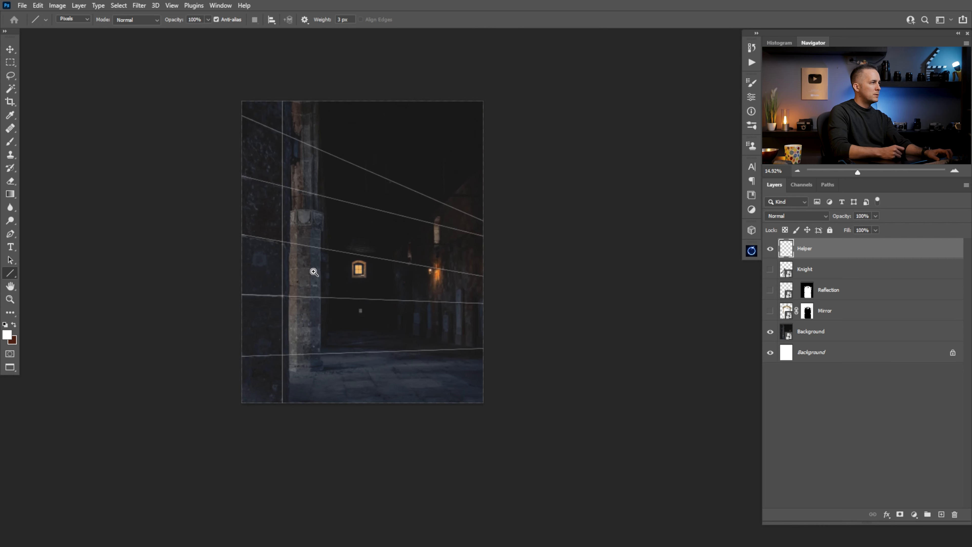
pyautogui.moveTo(321, 246); pyautogui.dragTo(333, 272)
pyautogui.moveTo(347, 102); pyautogui.dragTo(350, 493)
pyautogui.moveTo(399, 103); pyautogui.dragTo(408, 496)
pyautogui.moveTo(461, 101); pyautogui.dragTo(461, 504)
pyautogui.moveTo(507, 96); pyautogui.dragTo(523, 486)
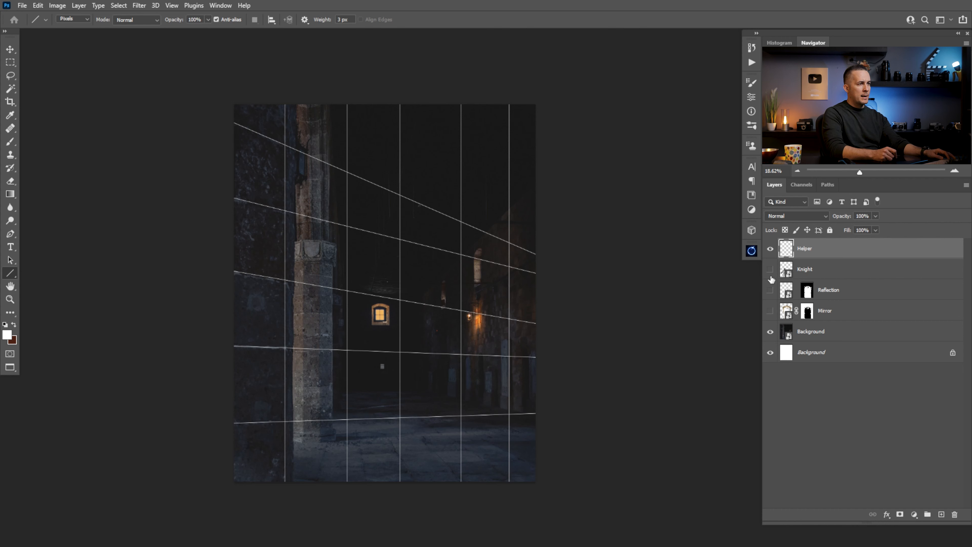
# Show the Mirror, Reflection and Knight layers again, then scale the Knight to about 159% and shift him slightly right
pyautogui.click(770, 310)
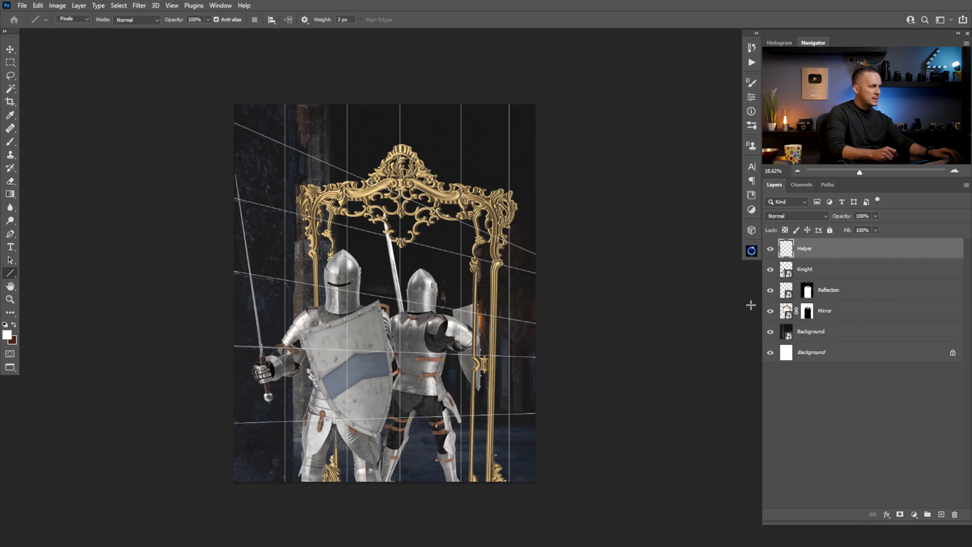
pyautogui.click(784, 269)
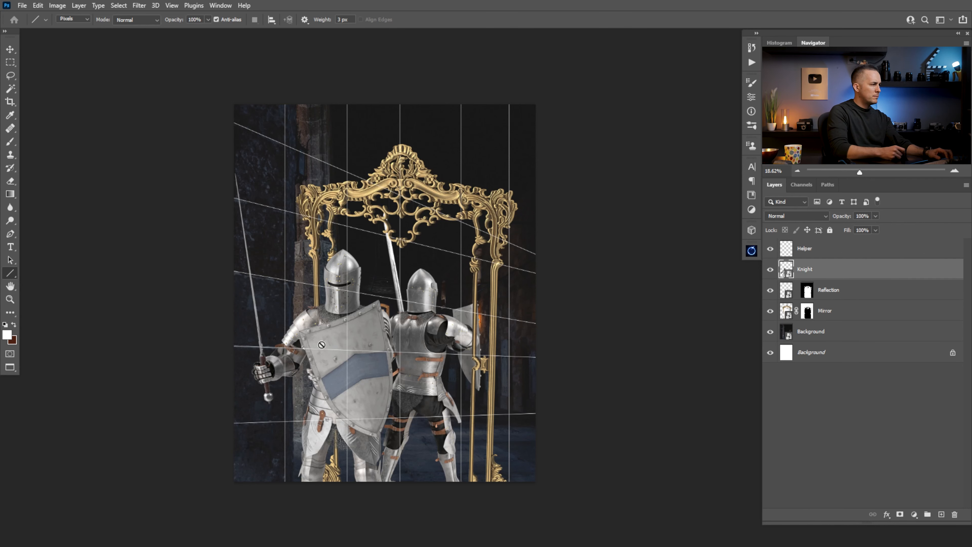
pyautogui.hotkey('ctrl', 't')
pyautogui.moveTo(329, 173); pyautogui.dragTo(332, 157)
pyautogui.moveTo(330, 272)
pyautogui.mouseDown()
pyautogui.moveTo(350, 273)
pyautogui.moveTo(342, 273)
pyautogui.mouseUp()
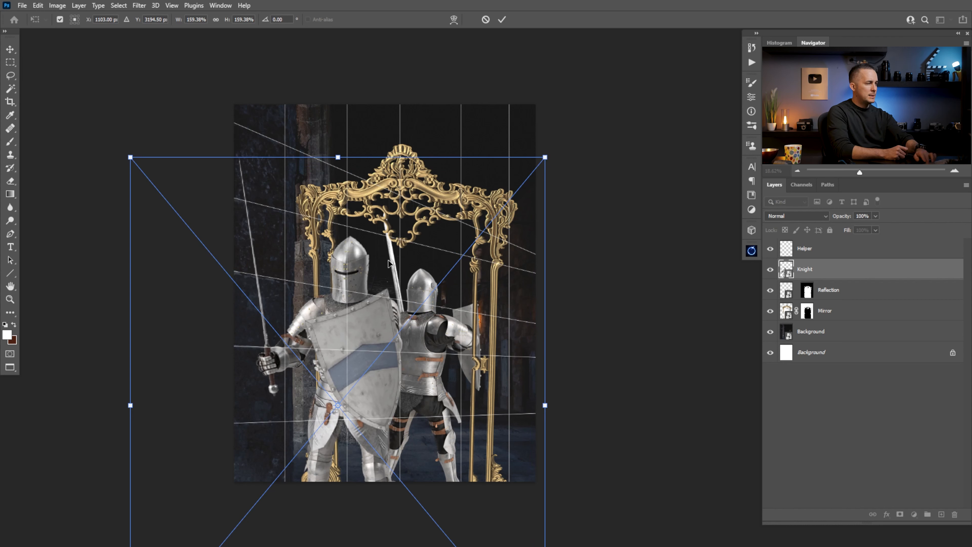
pyautogui.press('Return')
# Apply the Knight's transform, then select the Mirror and Reflection layers together and move them right, clear of the knight's shield
pyautogui.press('u')
pyautogui.click(790, 312)
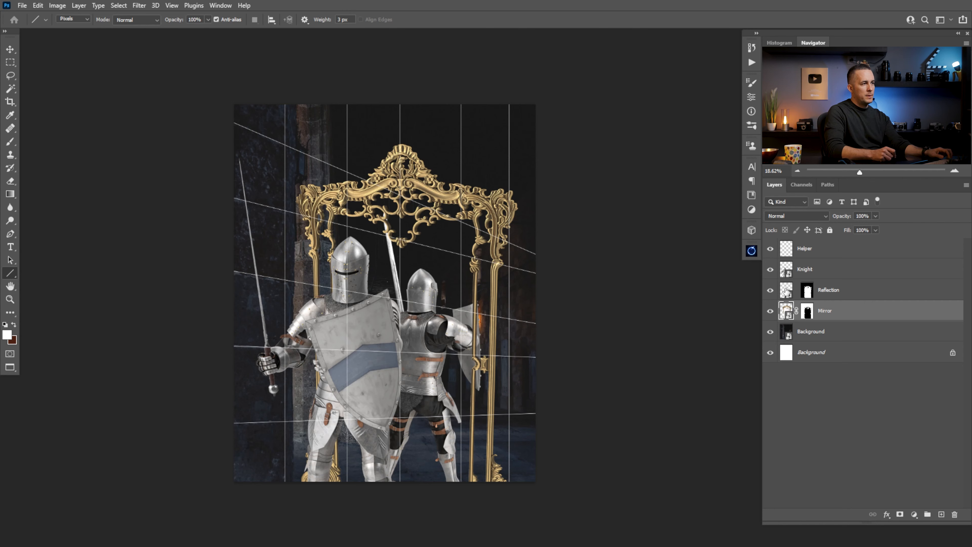
pyautogui.keyDown('shift'); pyautogui.click(785, 292); pyautogui.keyUp('shift')
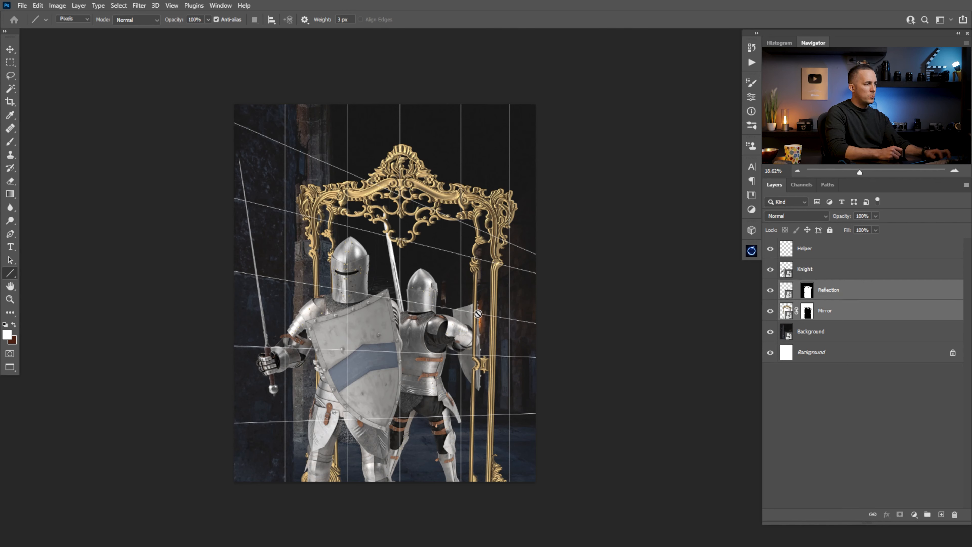
pyautogui.press('v')
pyautogui.moveTo(465, 294); pyautogui.dragTo(497, 302)
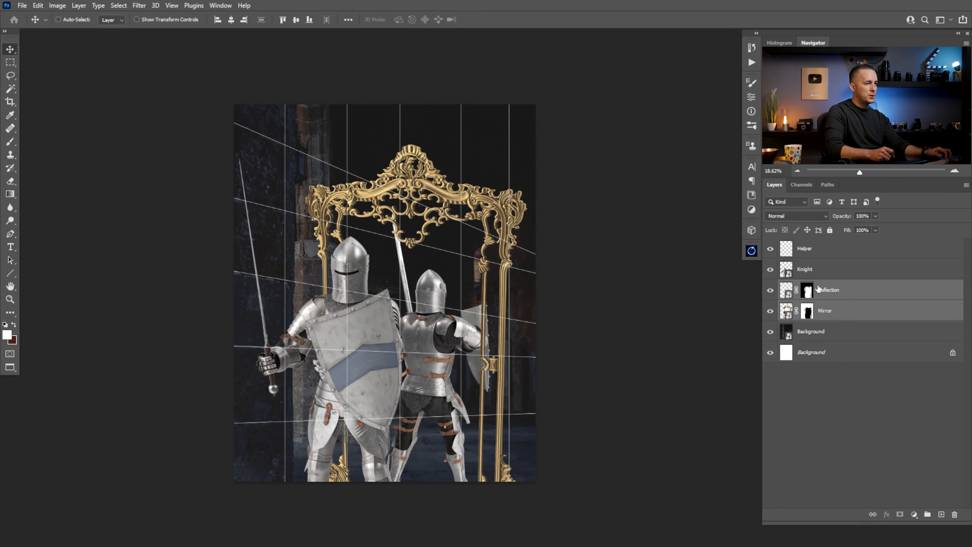
pyautogui.moveTo(444, 323)
pyautogui.mouseDown()
pyautogui.moveTo(483, 323)
pyautogui.moveTo(423, 324)
pyautogui.moveTo(475, 322)
pyautogui.moveTo(454, 330)
pyautogui.moveTo(467, 335)
pyautogui.moveTo(455, 330)
pyautogui.mouseUp()
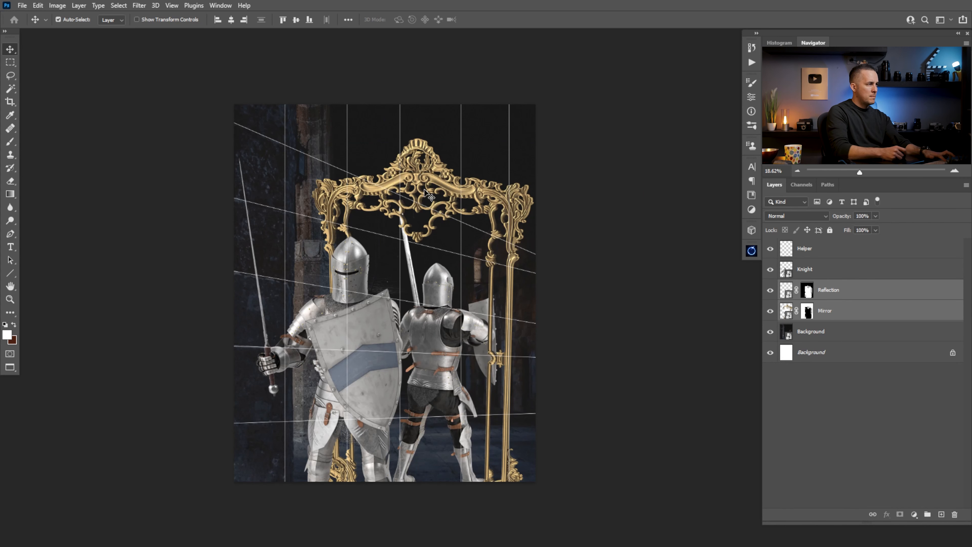
# Scale the Mirror and Reflection together to about 103% and shift them right until the frame meets the canvas's right edge
pyautogui.hotkey('ctrl', 't')
pyautogui.moveTo(393, 137); pyautogui.dragTo(394, 126)
pyautogui.moveTo(466, 251); pyautogui.dragTo(467, 250)
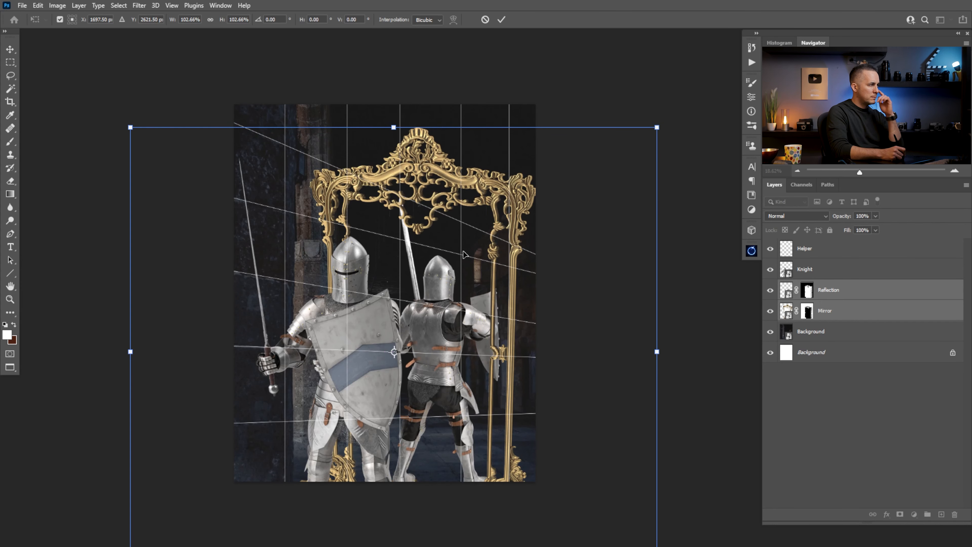
pyautogui.press('Right')
pyautogui.press('Right')
pyautogui.press('Right')
pyautogui.press('Right')
pyautogui.press('Right')
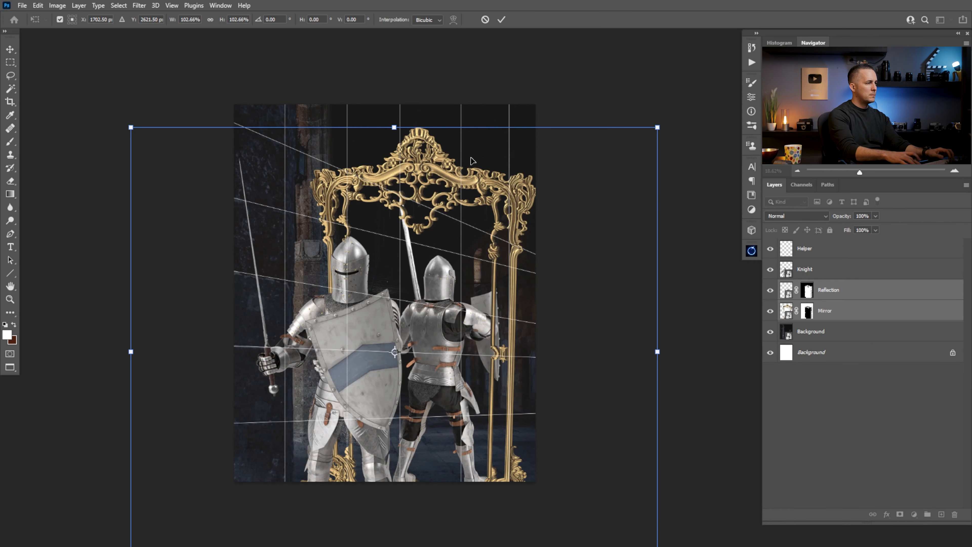
pyautogui.press('Right')
pyautogui.press('Right')
pyautogui.press('Right')
pyautogui.press('Right')
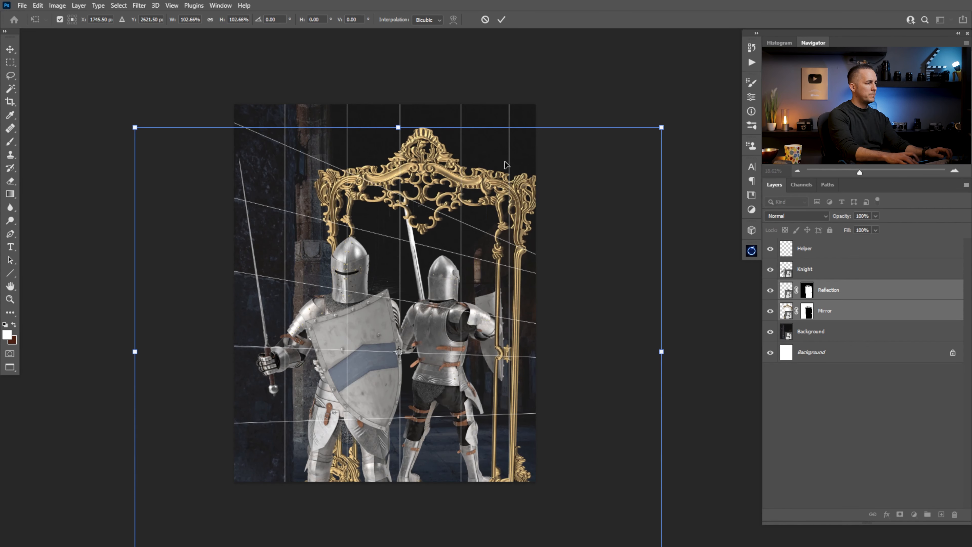
pyautogui.moveTo(398, 127); pyautogui.dragTo(408, 113)
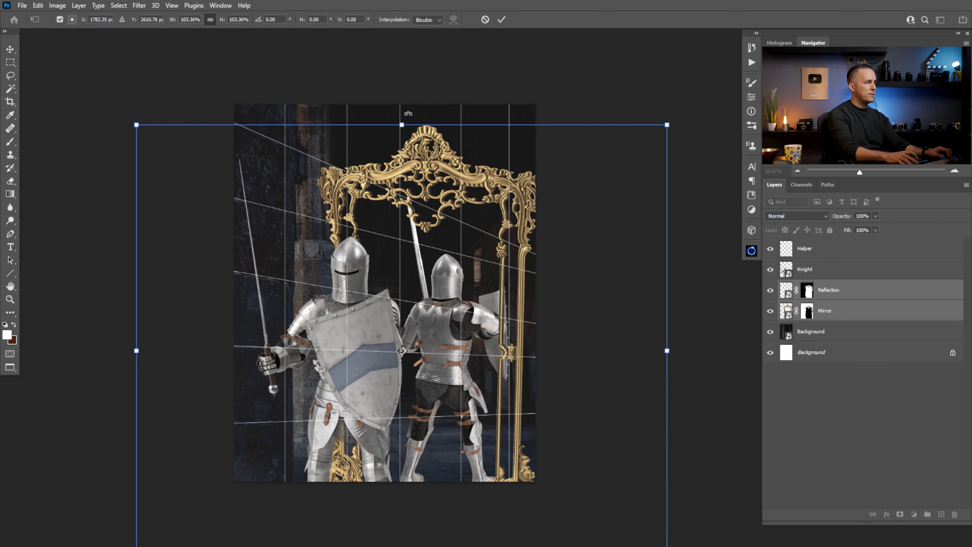
pyautogui.press('Right')
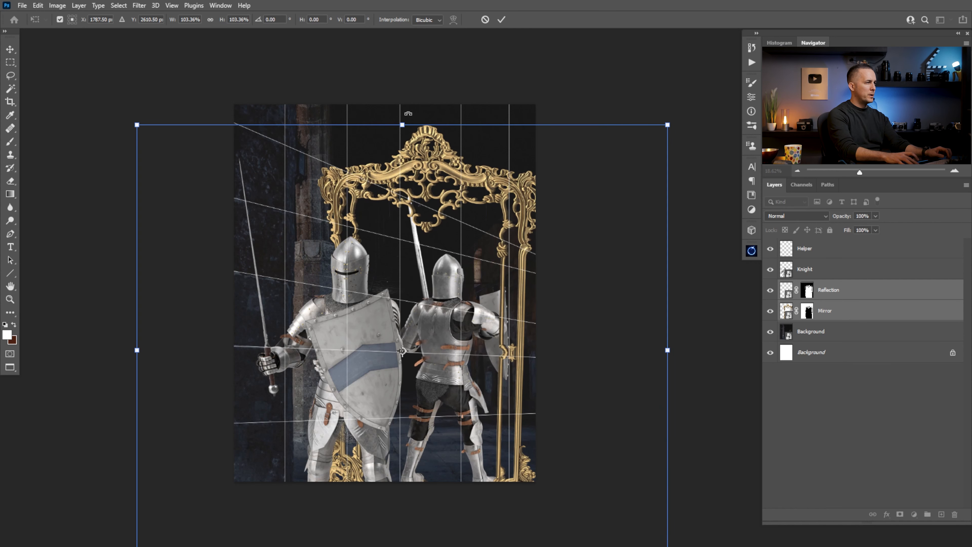
pyautogui.press('Return')
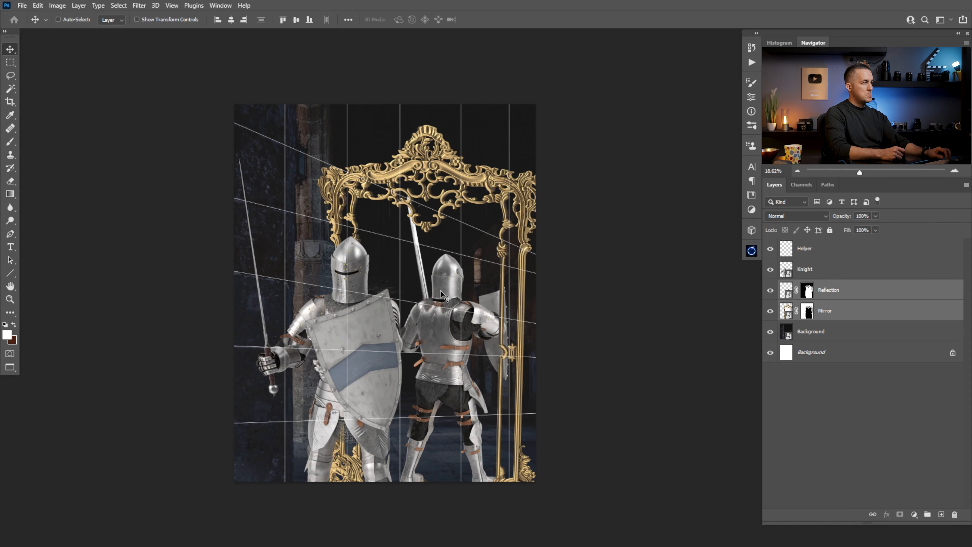
# Move the Knight slightly right in front of the mirror and scale him to about 161%
pyautogui.moveTo(360, 337); pyautogui.dragTo(380, 329)
pyautogui.press('ctrl')
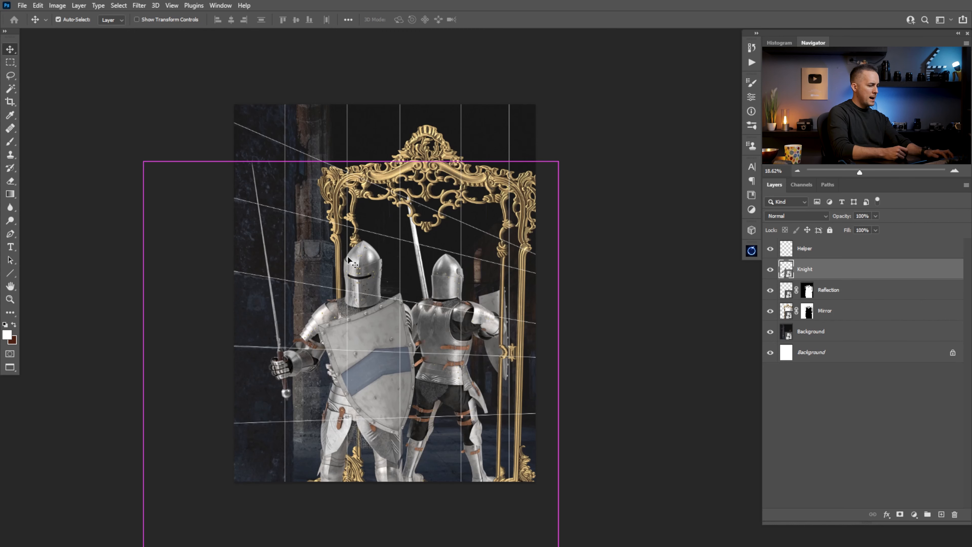
pyautogui.hotkey('ctrl', '0')
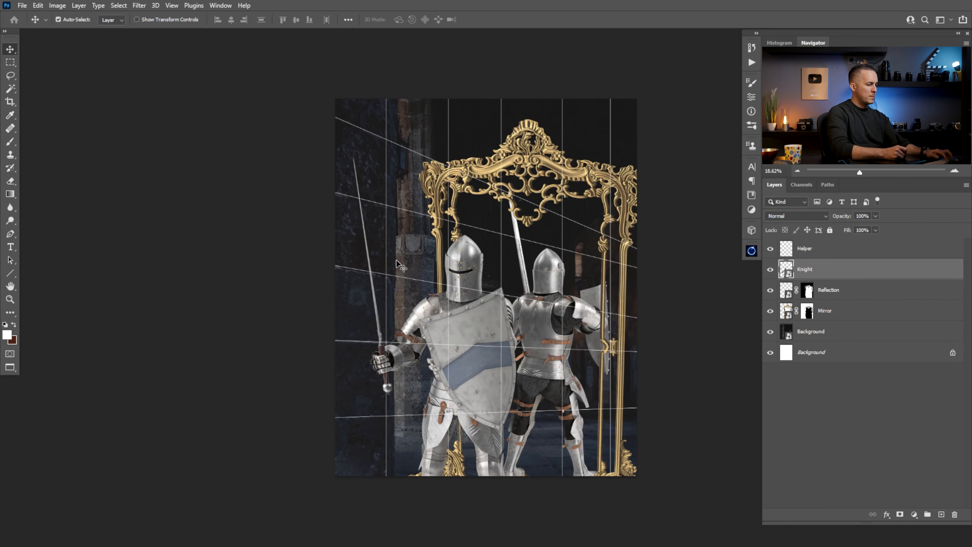
pyautogui.hotkey('ctrl', 't')
pyautogui.moveTo(451, 153); pyautogui.dragTo(452, 149)
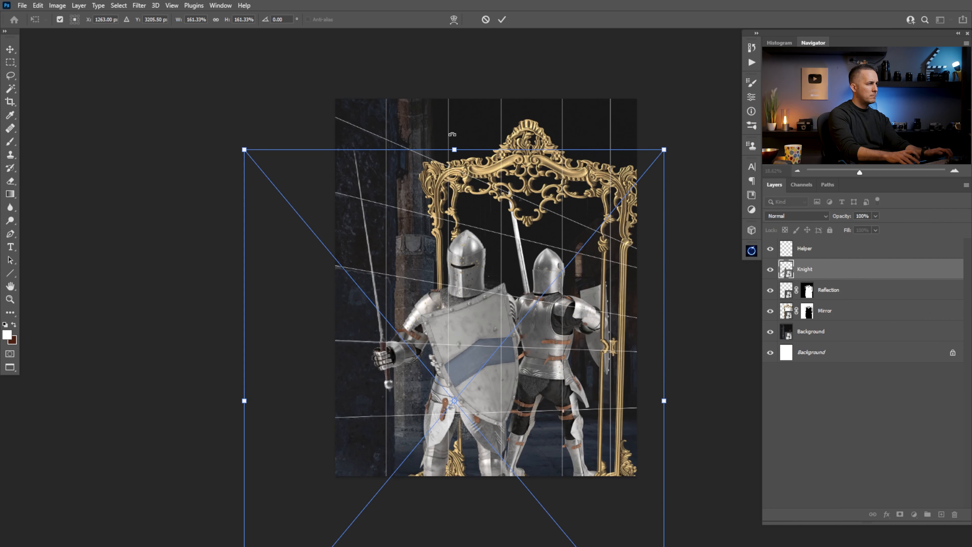
pyautogui.moveTo(420, 279); pyautogui.dragTo(423, 279)
pyautogui.moveTo(332, 135); pyautogui.dragTo(269, 150)
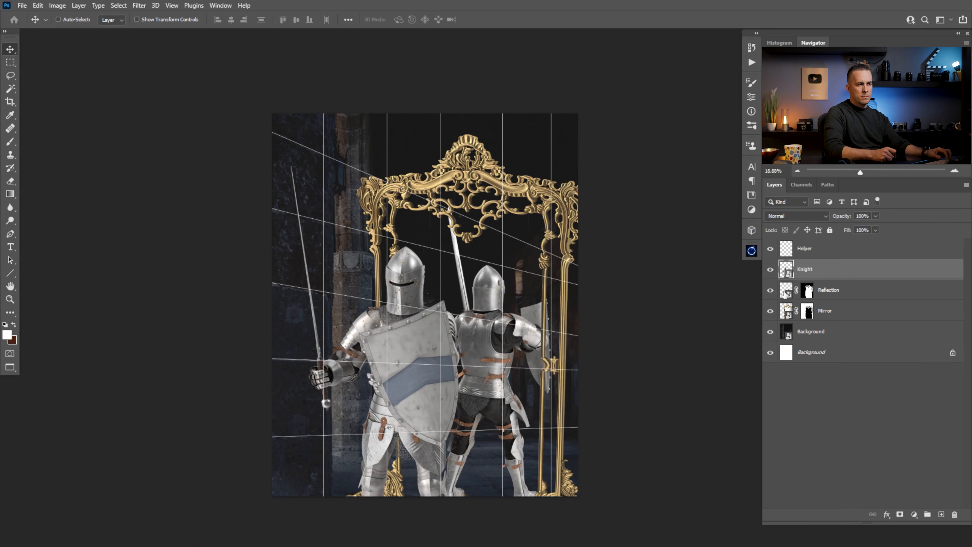
# Try the Reflection layer at different positions, then place it further left in the mirror, partly behind the knight's shield
pyautogui.click(785, 293)
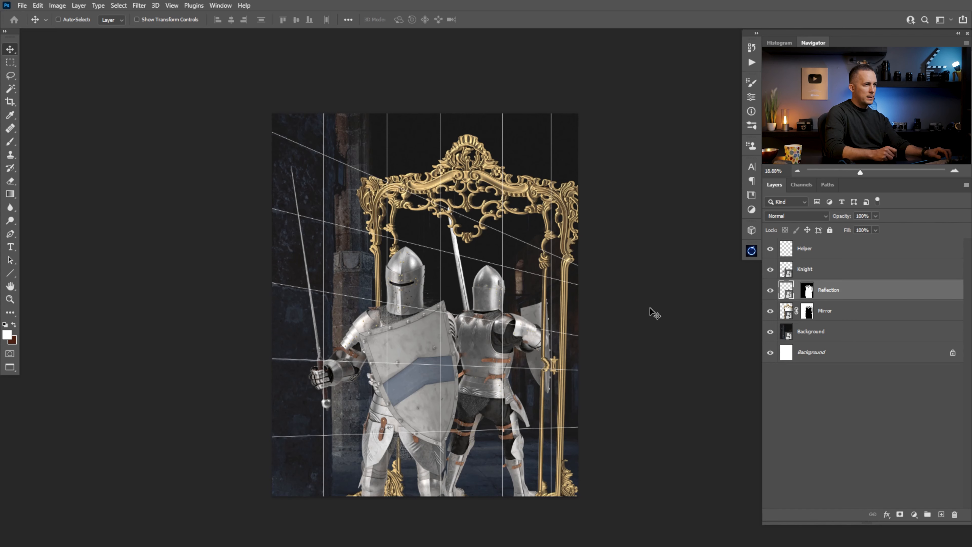
pyautogui.moveTo(491, 343); pyautogui.dragTo(287, 176)
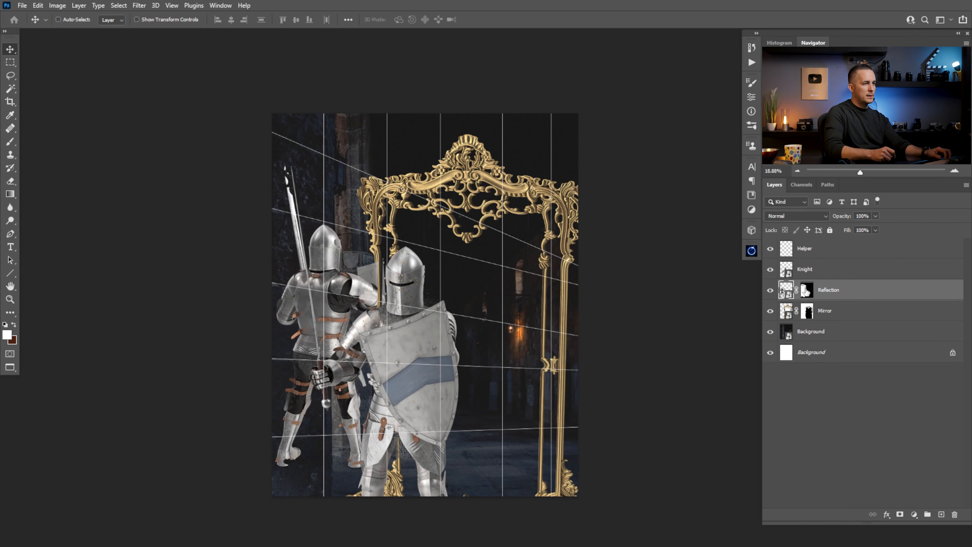
pyautogui.hotkey('ctrl', 'z')
pyautogui.moveTo(491, 351); pyautogui.dragTo(516, 353)
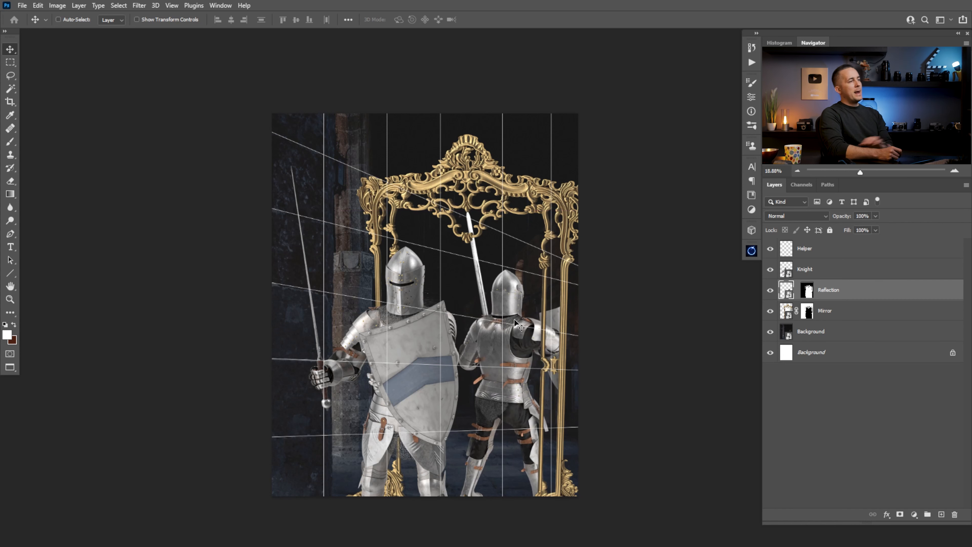
pyautogui.moveTo(510, 345); pyautogui.dragTo(489, 340)
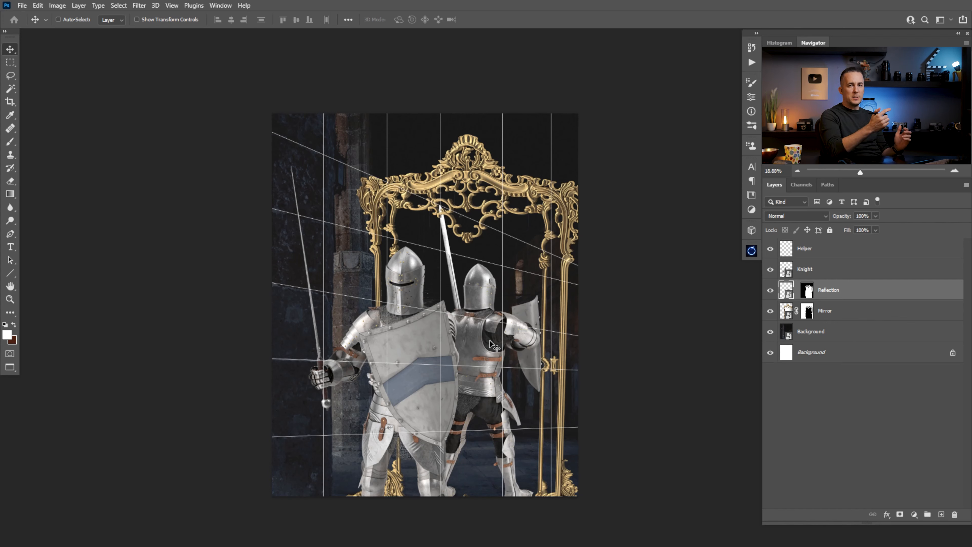
pyautogui.moveTo(493, 341); pyautogui.dragTo(481, 340)
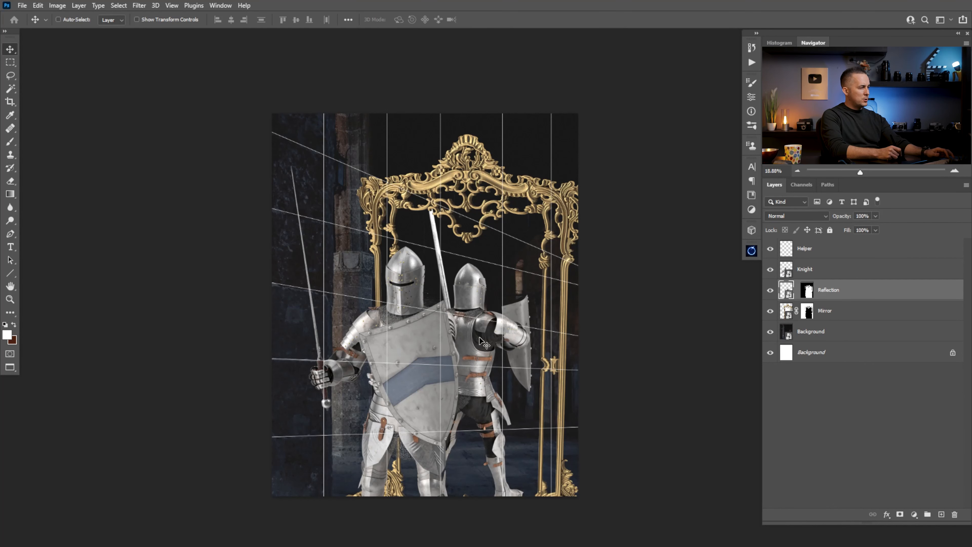
pyautogui.moveTo(478, 347); pyautogui.dragTo(476, 344)
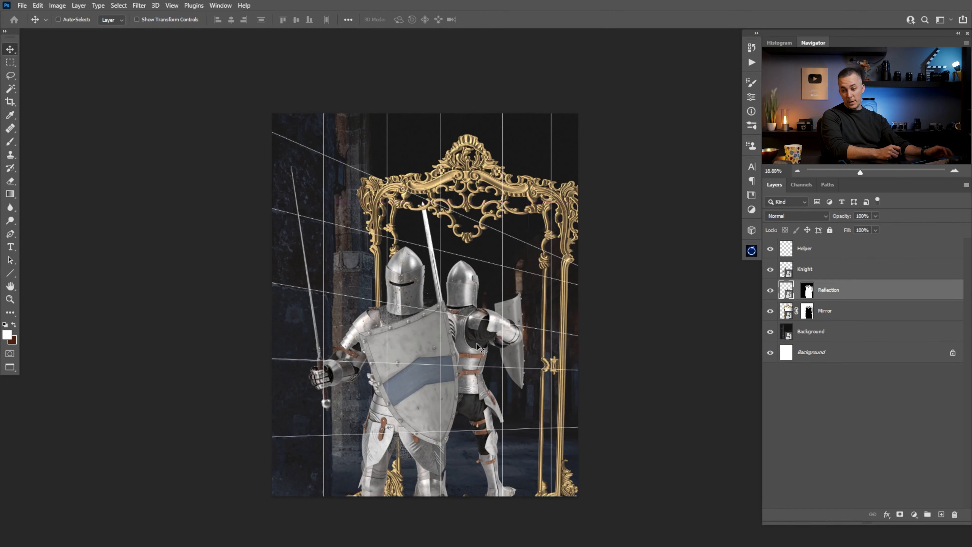
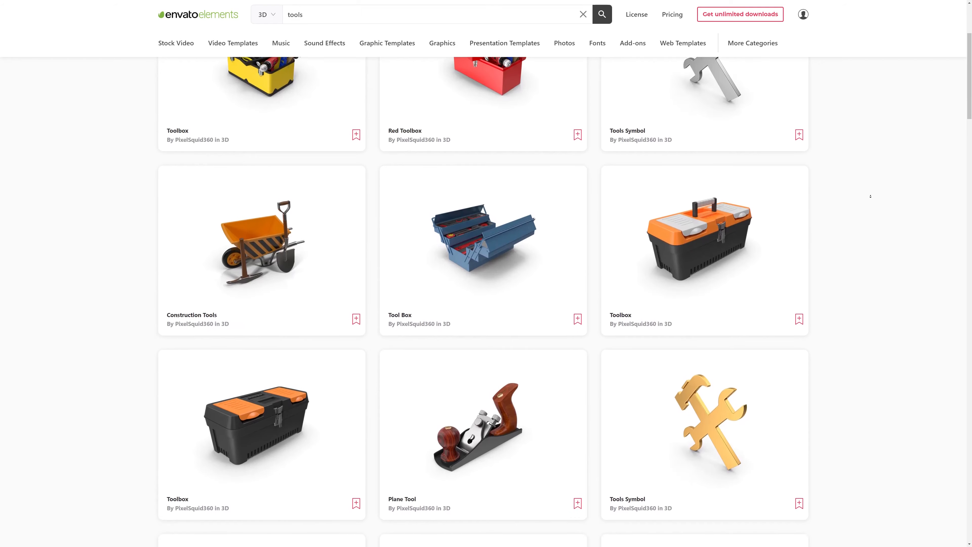
# Switch to Envato Elements, browse the 3D tools and the Desk Set item, and open the Individuals plan
pyautogui.scroll(-6, 870, 196)
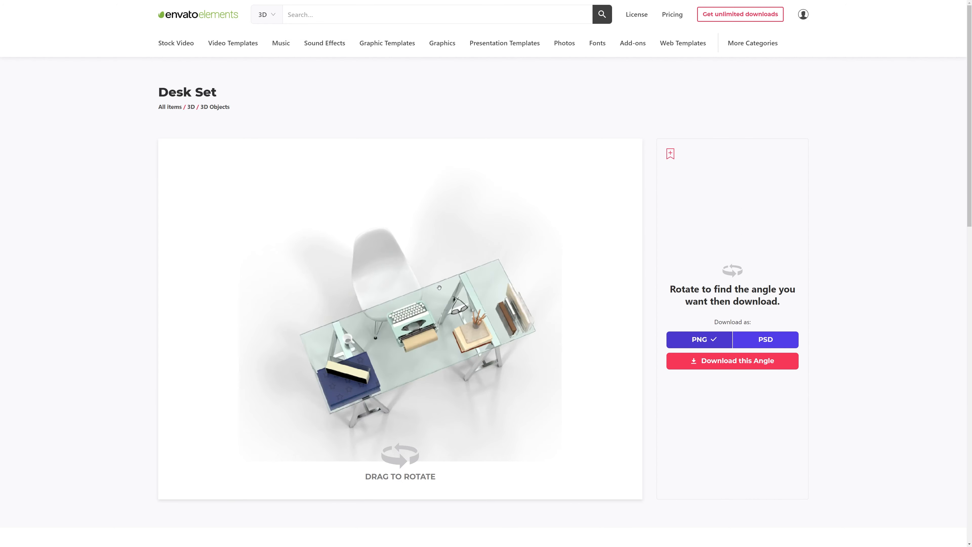
pyautogui.scroll(-2, 274, 173)
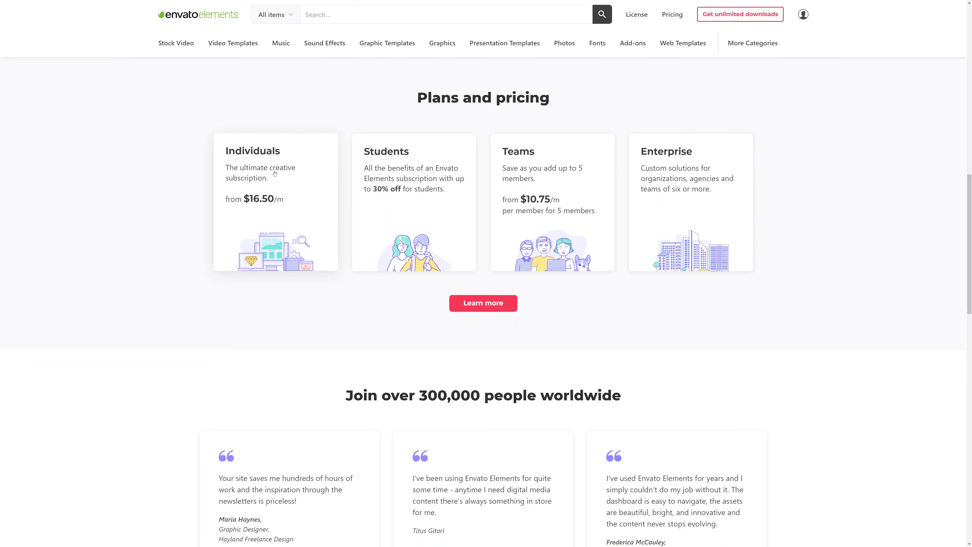
pyautogui.click(275, 173)
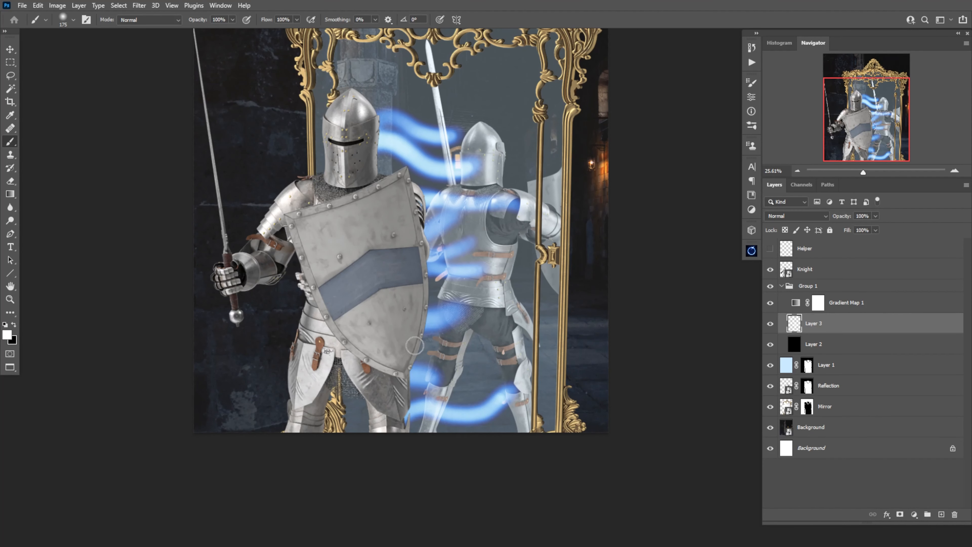
# Paint flowing blue energy strokes on Layer 3 from the knight's helmet and shield across the reflection's head, back and waist
pyautogui.rightClick(446, 164)
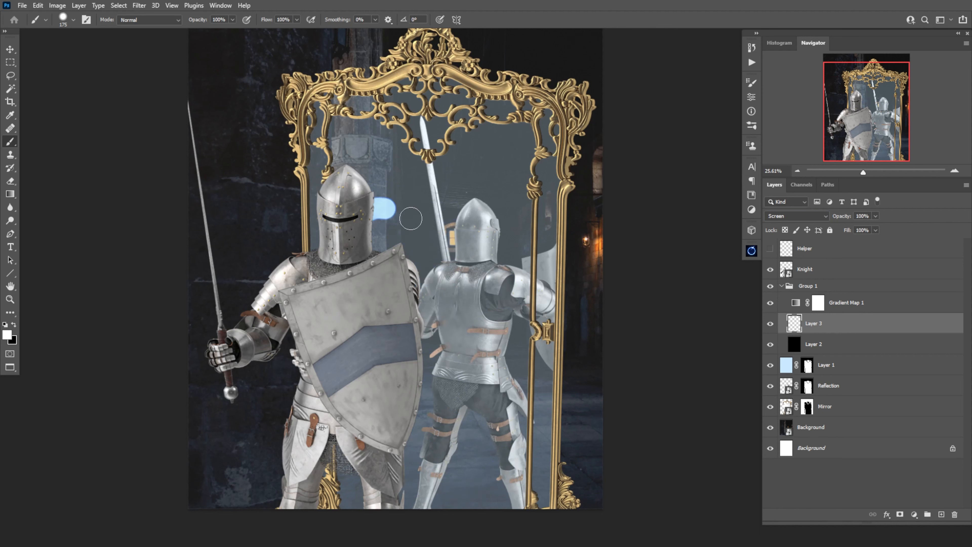
pyautogui.press('x')
pyautogui.moveTo(486, 251); pyautogui.dragTo(458, 261)
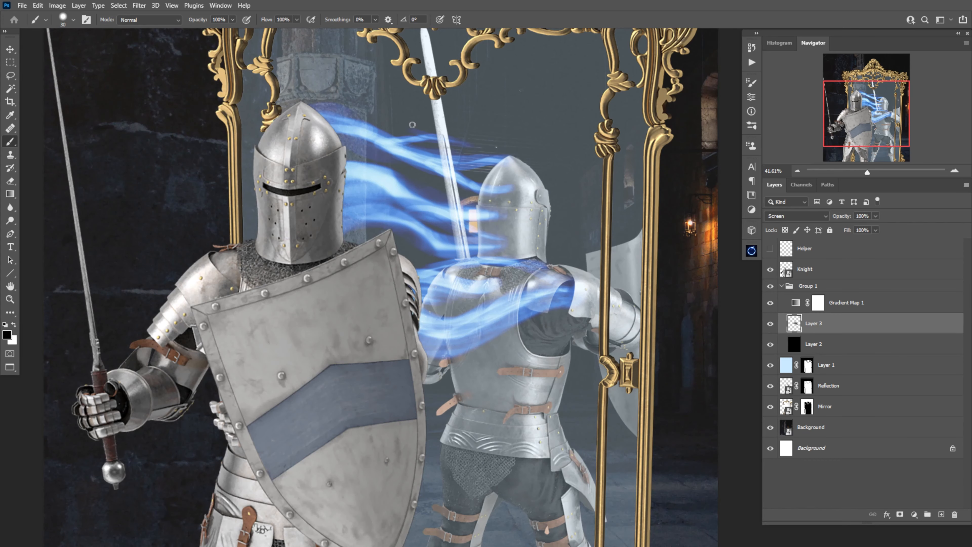
pyautogui.moveTo(346, 122)
pyautogui.mouseDown()
pyautogui.moveTo(421, 153)
pyautogui.moveTo(375, 183)
pyautogui.mouseUp()
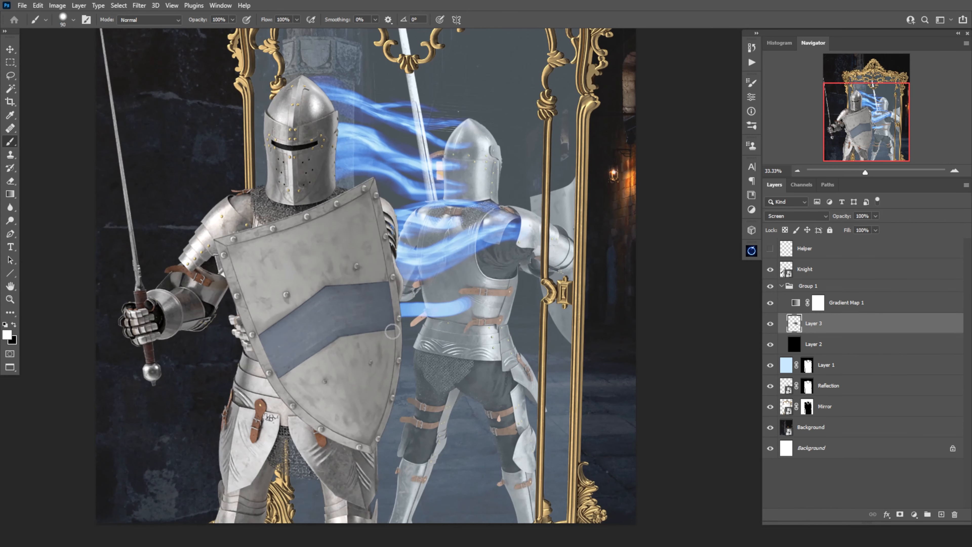
pyautogui.moveTo(393, 331); pyautogui.dragTo(444, 312)
pyautogui.moveTo(444, 312)
pyautogui.mouseDown()
pyautogui.moveTo(405, 291)
pyautogui.moveTo(472, 296)
pyautogui.moveTo(390, 324)
pyautogui.moveTo(497, 346)
pyautogui.mouseUp()
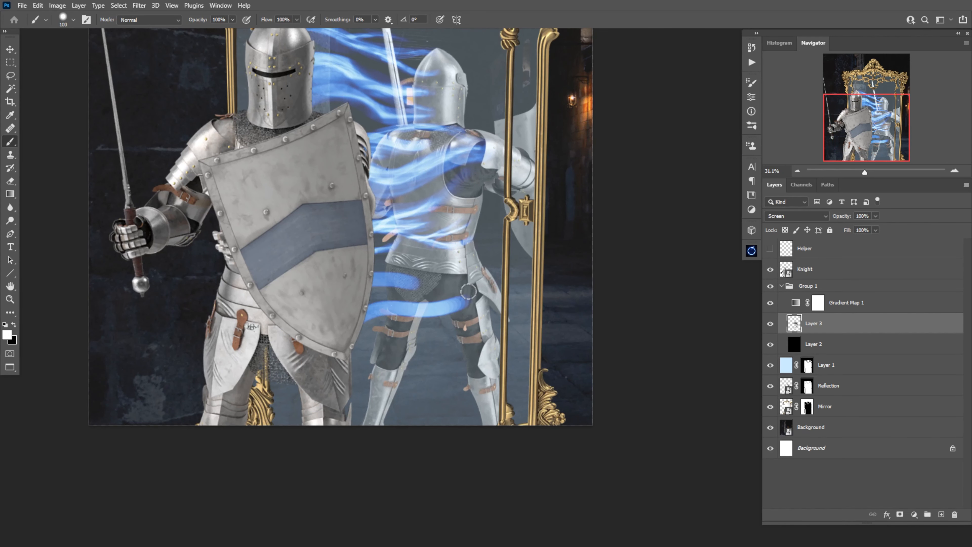
# Extend the energy strokes on Layer 3 across the reflection's thighs and lower legs toward the floor
pyautogui.moveTo(379, 340)
pyautogui.mouseDown()
pyautogui.moveTo(276, 402)
pyautogui.moveTo(404, 359)
pyautogui.mouseUp()
pyautogui.moveTo(467, 348); pyautogui.dragTo(353, 394)
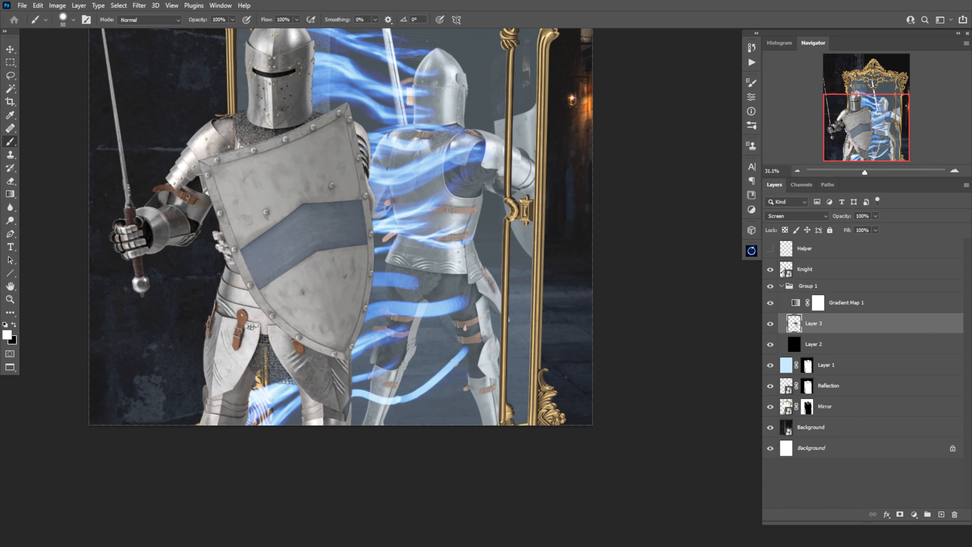
pyautogui.moveTo(484, 377); pyautogui.dragTo(348, 412)
pyautogui.moveTo(444, 423)
pyautogui.mouseDown()
pyautogui.moveTo(477, 426)
pyautogui.moveTo(436, 422)
pyautogui.mouseUp()
# Set the brush to black at 20% opacity and break up the energy strokes around the reflection's lower legs
pyautogui.press('x')
pyautogui.press('2')
pyautogui.moveTo(478, 379); pyautogui.dragTo(419, 418)
pyautogui.moveTo(474, 398)
pyautogui.mouseDown()
pyautogui.moveTo(384, 413)
pyautogui.moveTo(465, 352)
pyautogui.moveTo(354, 398)
pyautogui.mouseUp()
pyautogui.moveTo(413, 404)
pyautogui.mouseDown()
pyautogui.moveTo(353, 400)
pyautogui.moveTo(452, 393)
pyautogui.mouseUp()
# Refine the energy strokes over the reflection's thighs with a progressively smaller brush at 20% opacity, carving thin streaks in black
pyautogui.press('[')
pyautogui.press('[')
pyautogui.press('[')
pyautogui.press('[')
pyautogui.press('[')
pyautogui.moveTo(369, 316); pyautogui.dragTo(449, 310)
pyautogui.press('x')
pyautogui.press('[')
pyautogui.press('[')
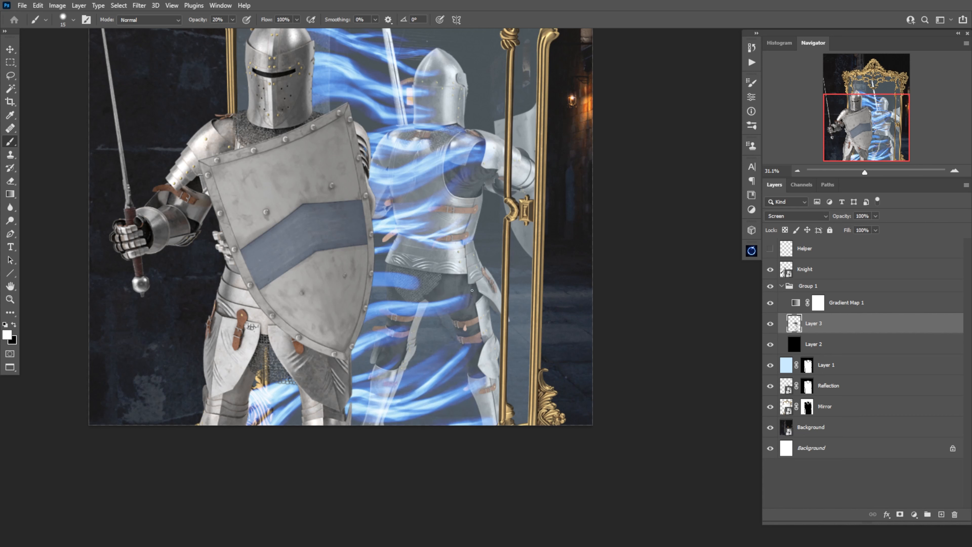
pyautogui.press('x')
pyautogui.press('[')
pyautogui.press('[')
pyautogui.moveTo(372, 276); pyautogui.dragTo(424, 281)
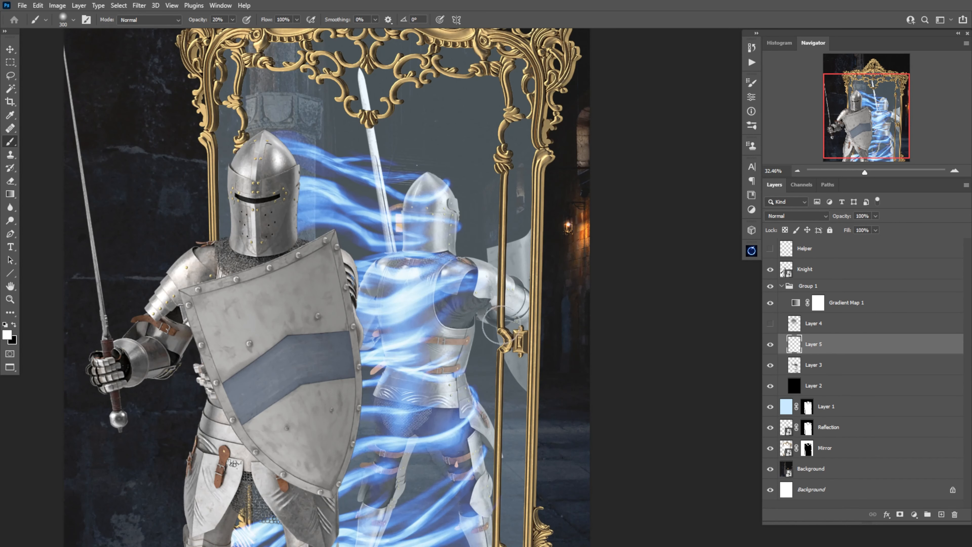
# Set Layer 5's blending mode to Screen
pyautogui.click(796, 216)
pyautogui.click(785, 329)
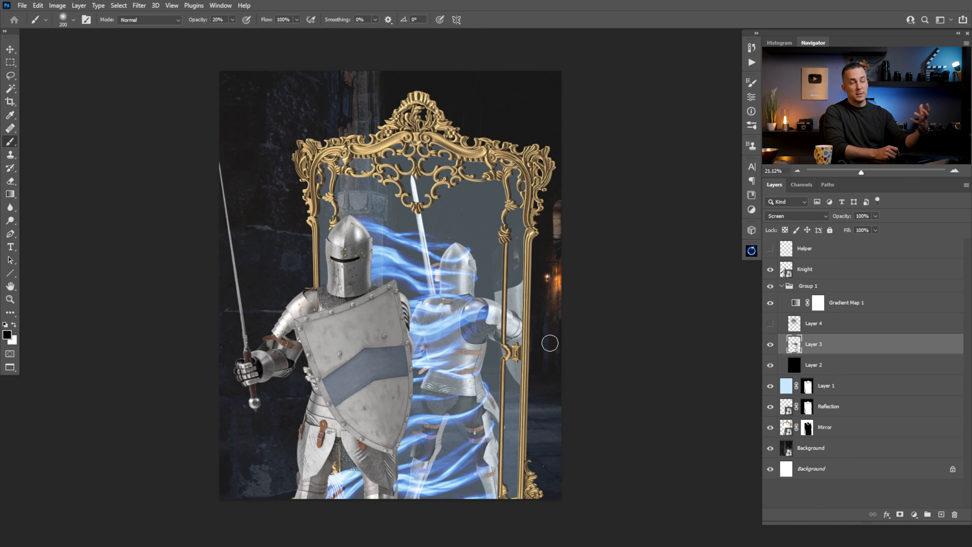
# Show Layer 4, toggling its visibility to compare the composite with and without the energy streaks behind the knight and his sword
pyautogui.click(770, 323)
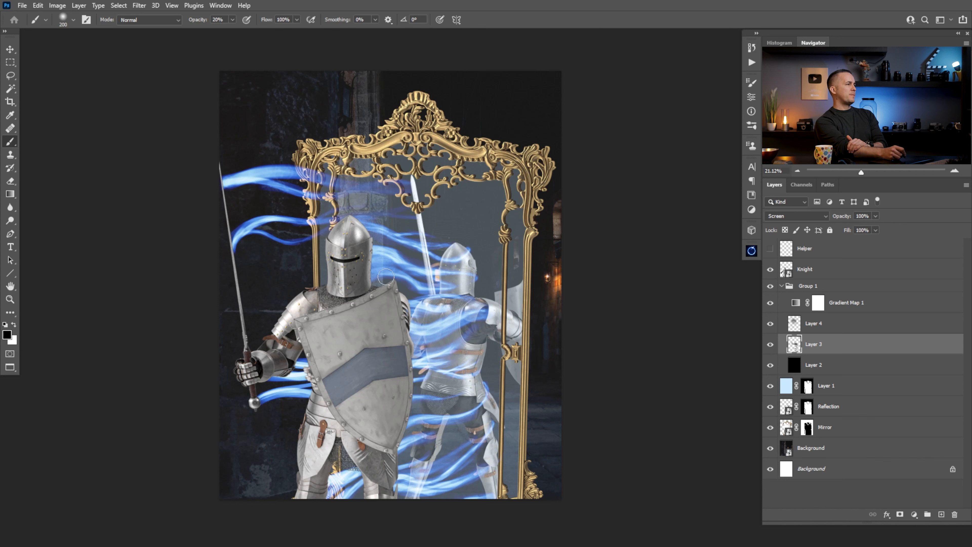
pyautogui.click(770, 323)
pyautogui.click(770, 325)
pyautogui.click(770, 325)
pyautogui.click(769, 326)
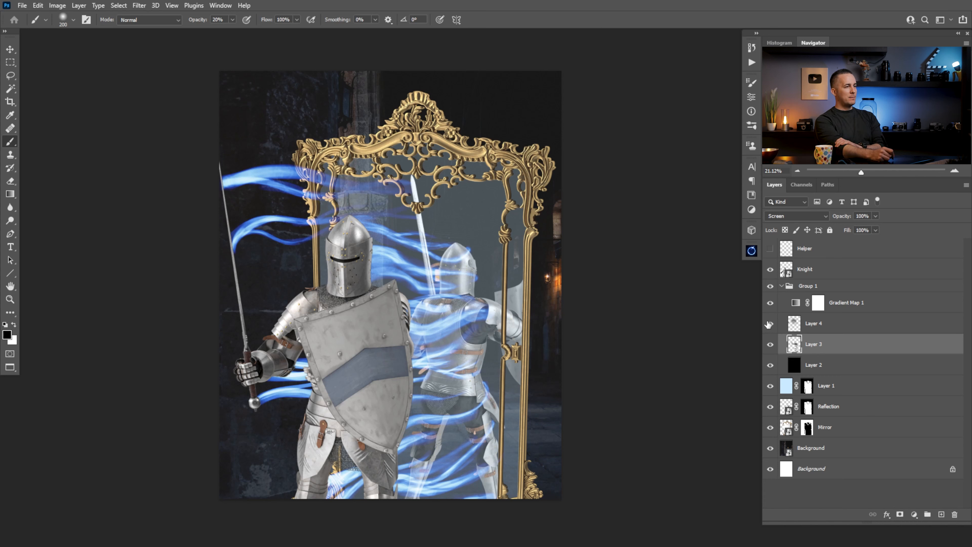
pyautogui.click(770, 326)
pyautogui.click(769, 326)
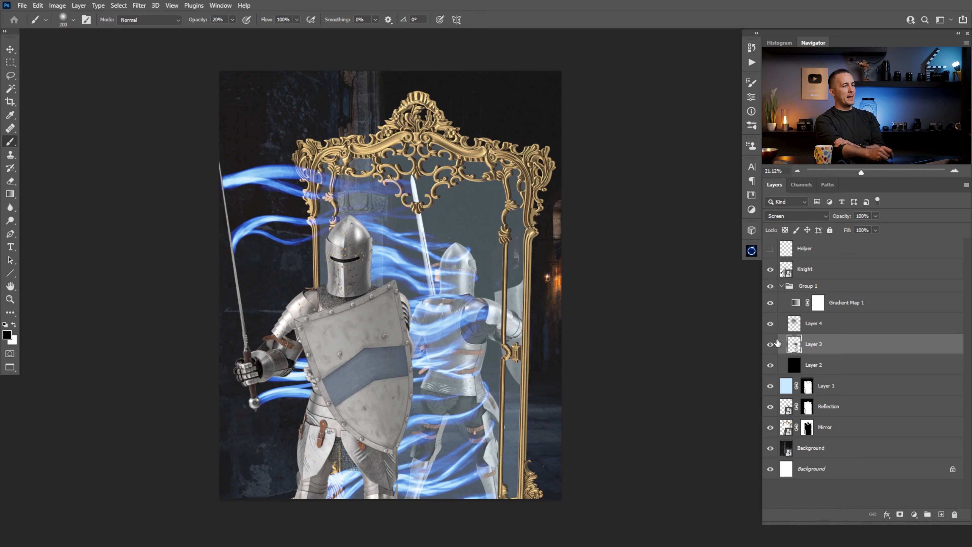
# Hide Layer 4 and toggle Layer 3 off and back on to compare the reflection with and without its energy streaks
pyautogui.click(770, 343)
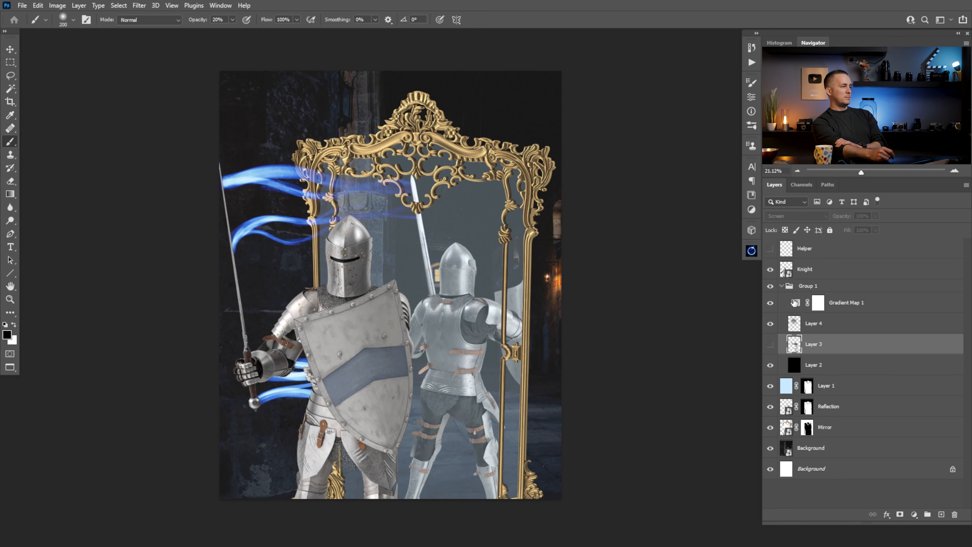
pyautogui.click(770, 323)
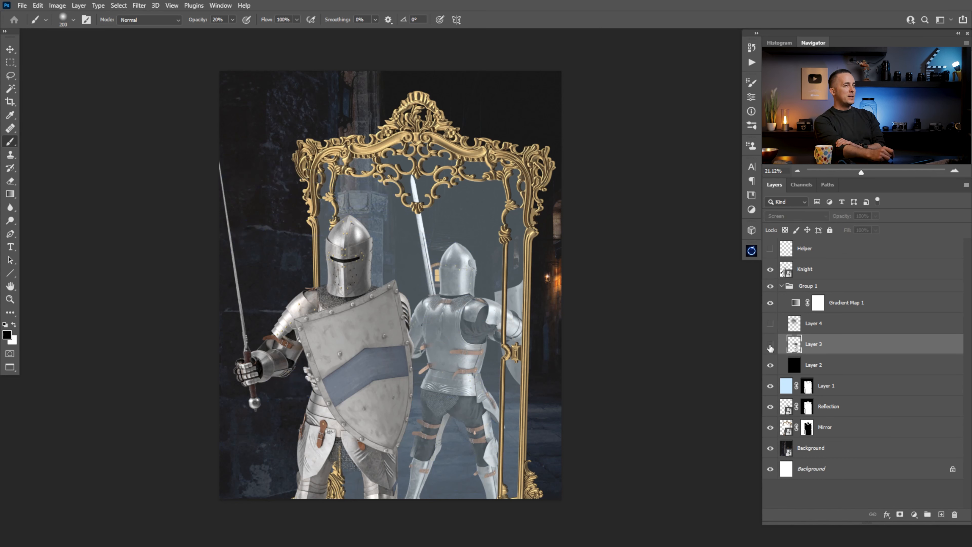
pyautogui.click(770, 344)
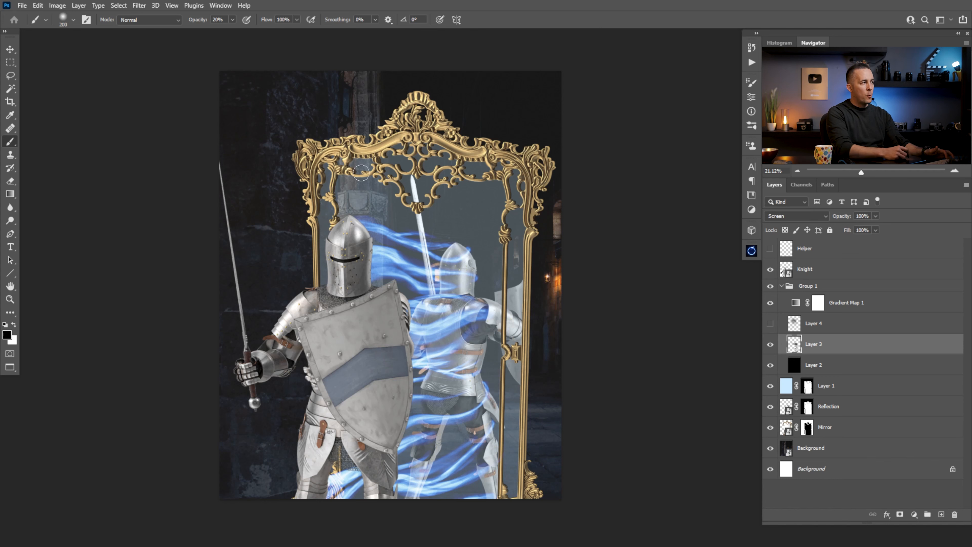
# Duplicate the castle Background layer, place the copy above Mirror, and give it a copy of the Reflection layer's mask
pyautogui.click(798, 450)
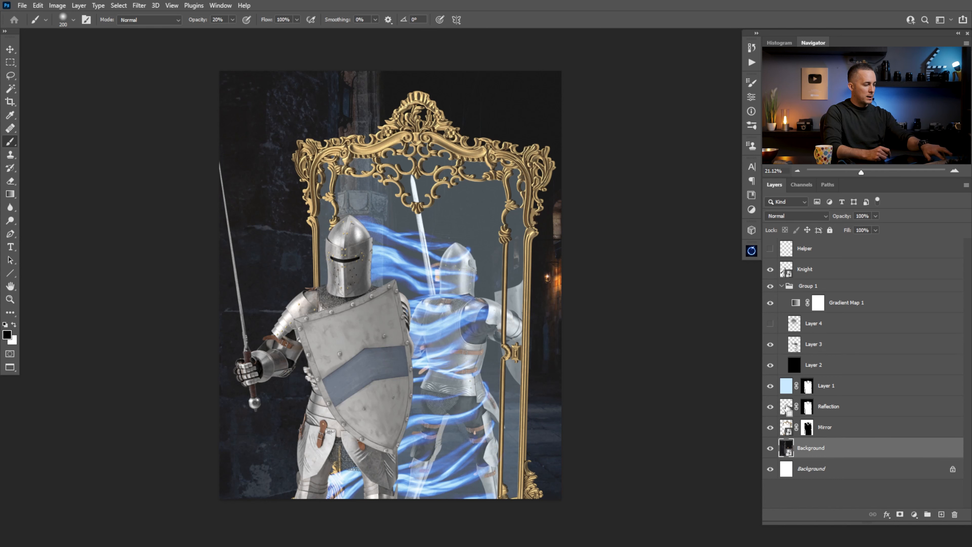
pyautogui.hotkey('ctrl', 'j')
pyautogui.moveTo(787, 451); pyautogui.dragTo(809, 412)
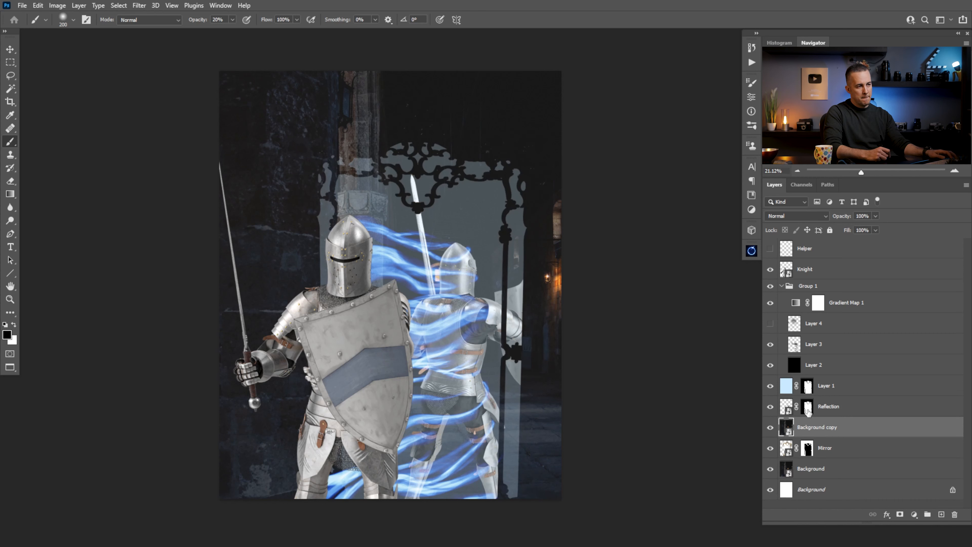
pyautogui.moveTo(807, 408); pyautogui.dragTo(785, 433)
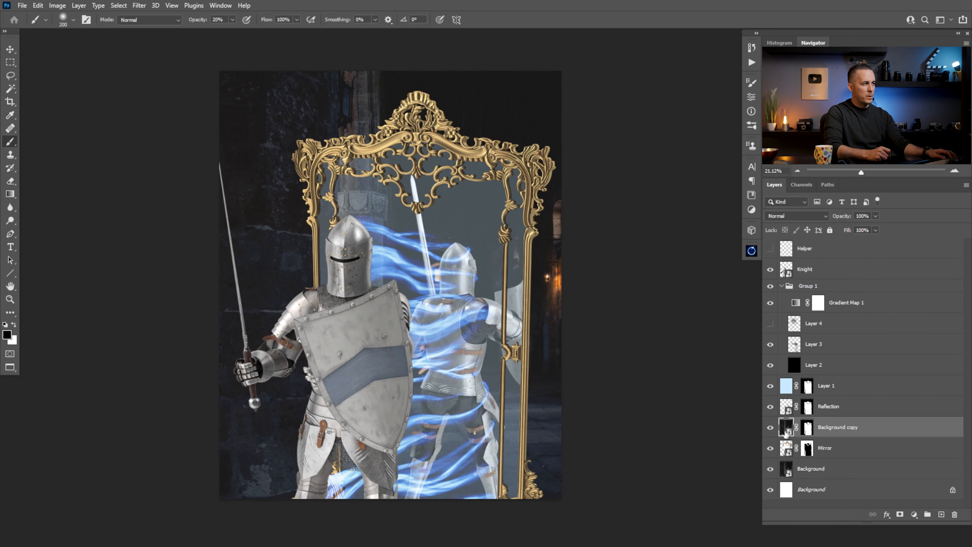
pyautogui.hotkey('ctrl', 't')
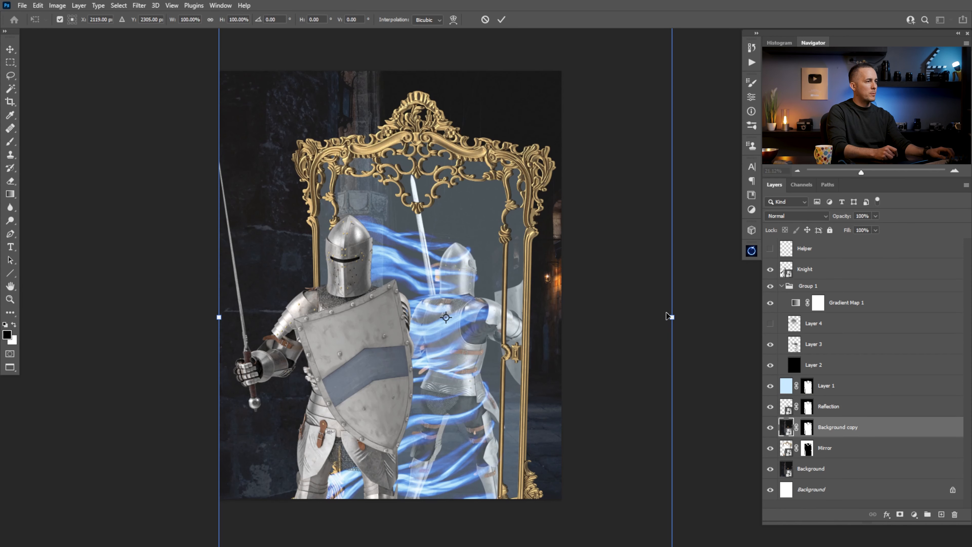
pyautogui.moveTo(671, 317); pyautogui.dragTo(628, 306)
pyautogui.press('Escape')
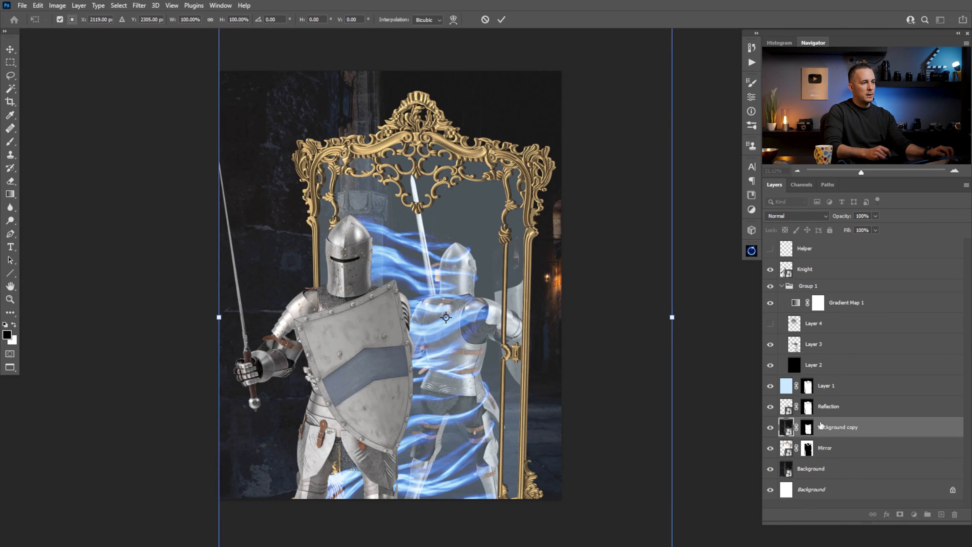
pyautogui.press('b')
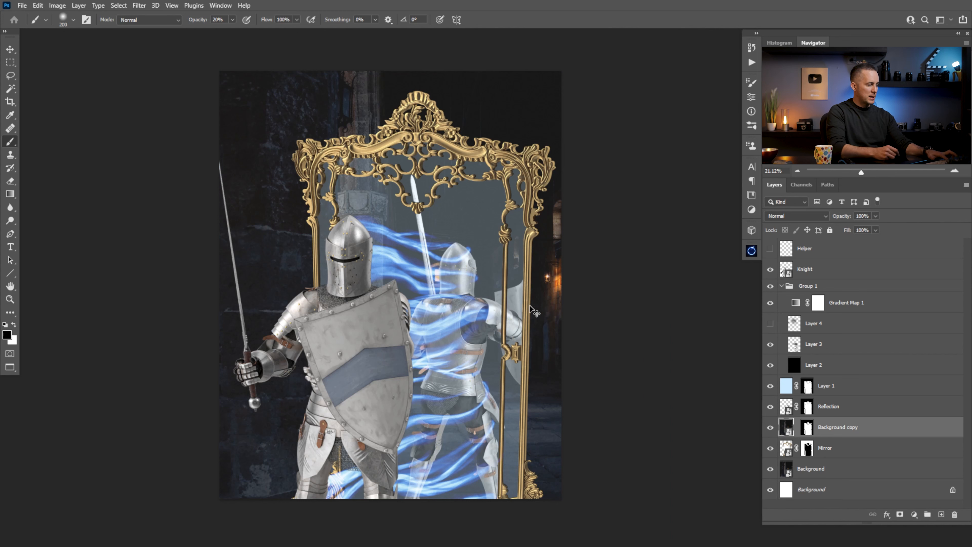
# Flip the Background copy horizontally and shrink it to about 91.7% width and 74.5% height so the castle shows inside the mirror
pyautogui.hotkey('ctrl', 't')
pyautogui.rightClick(475, 311)
pyautogui.click(512, 490)
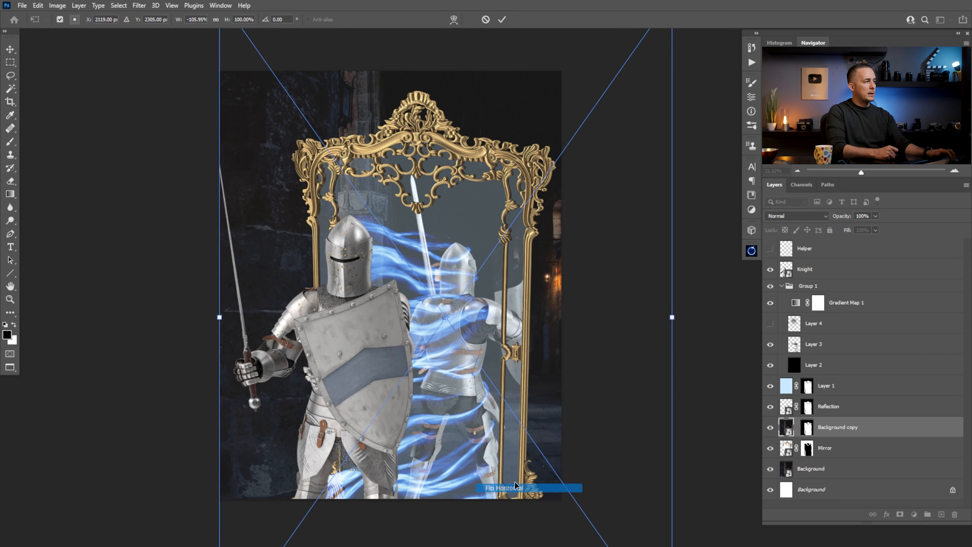
pyautogui.moveTo(671, 318); pyautogui.dragTo(562, 312)
pyautogui.moveTo(490, 309); pyautogui.dragTo(525, 267)
pyautogui.moveTo(344, 248); pyautogui.dragTo(351, 255)
pyautogui.moveTo(461, 295); pyautogui.dragTo(484, 276)
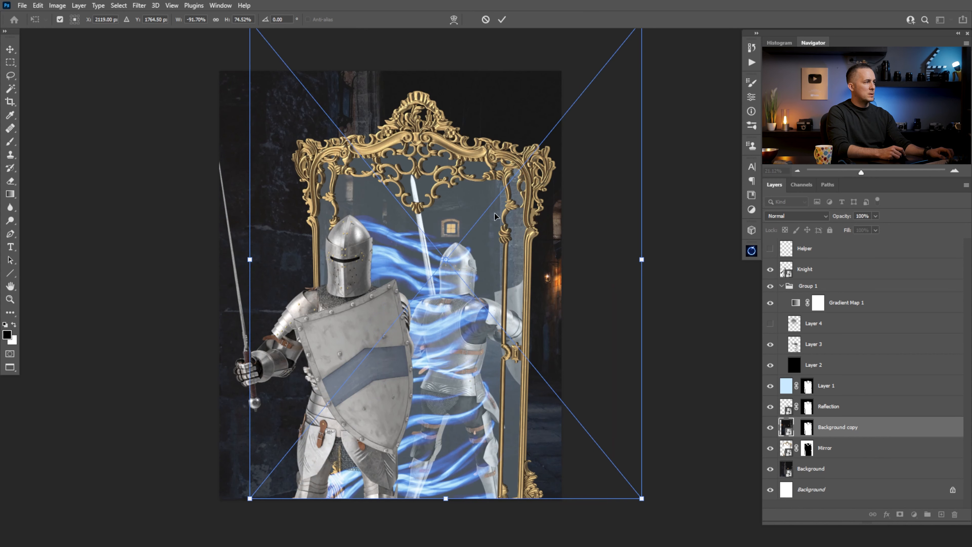
# Enlarge the flipped Background copy slightly to about 93.6% width and 76.1% height, and apply the transformation
pyautogui.scroll(-3, 594, 214)
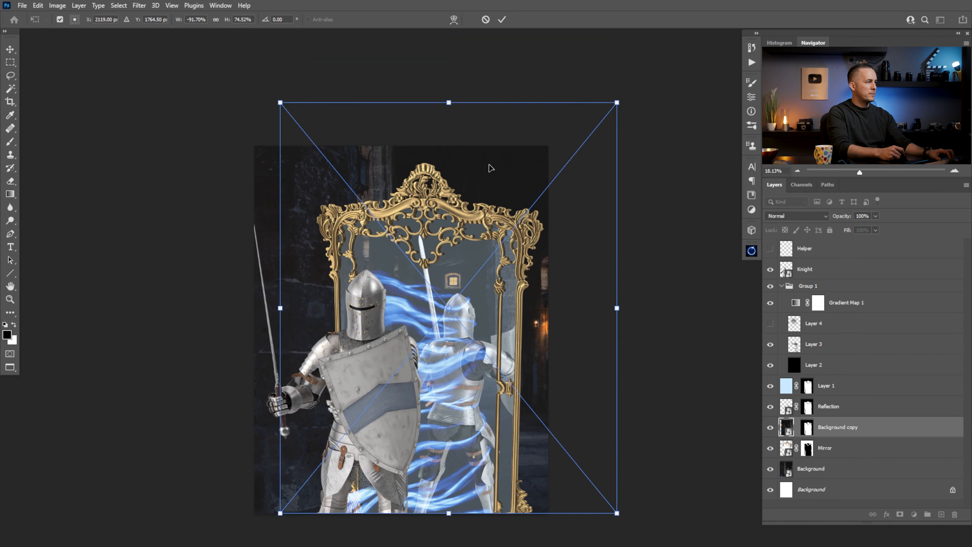
pyautogui.moveTo(456, 97); pyautogui.dragTo(450, 93)
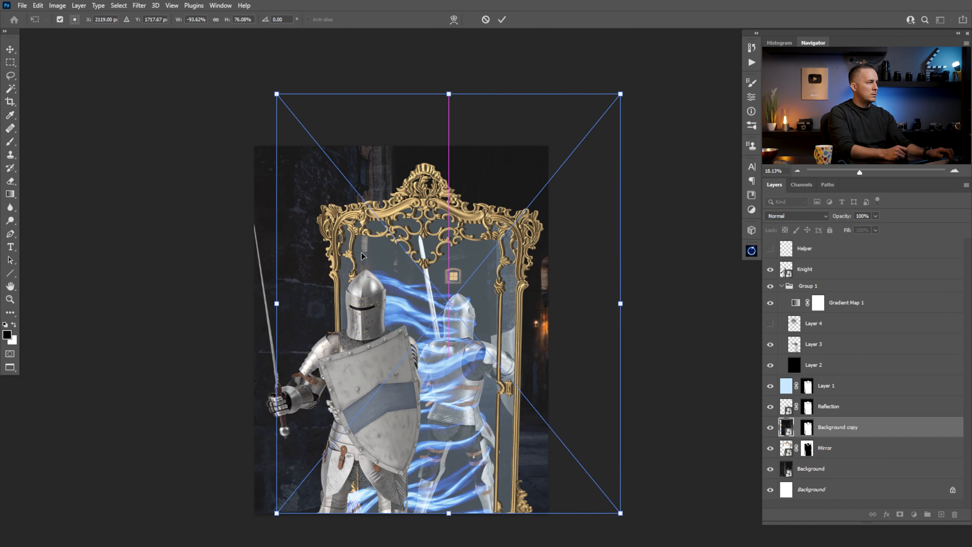
pyautogui.moveTo(379, 262); pyautogui.dragTo(380, 266)
pyautogui.press('Return')
pyautogui.press('b')
pyautogui.scroll(-2, 440, 343)
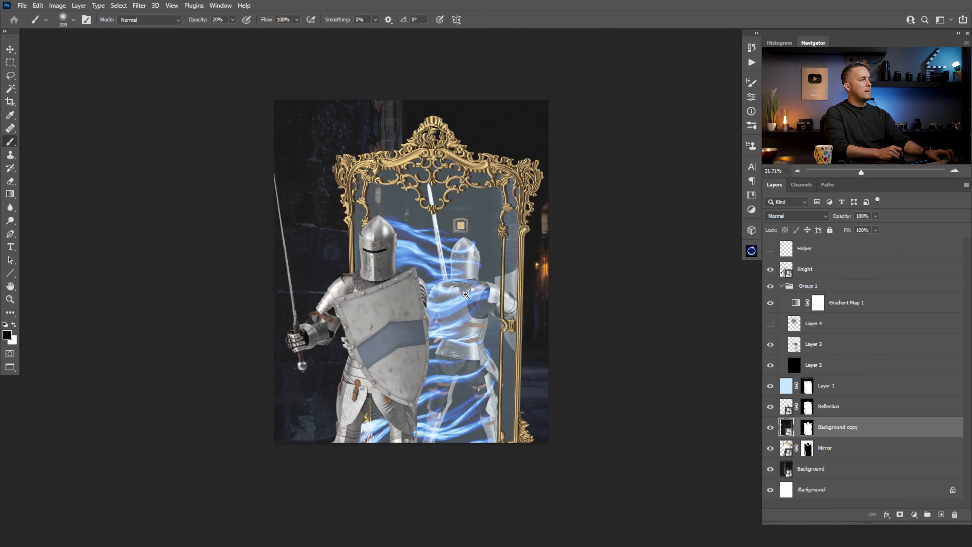
pyautogui.moveTo(429, 329); pyautogui.dragTo(440, 343)
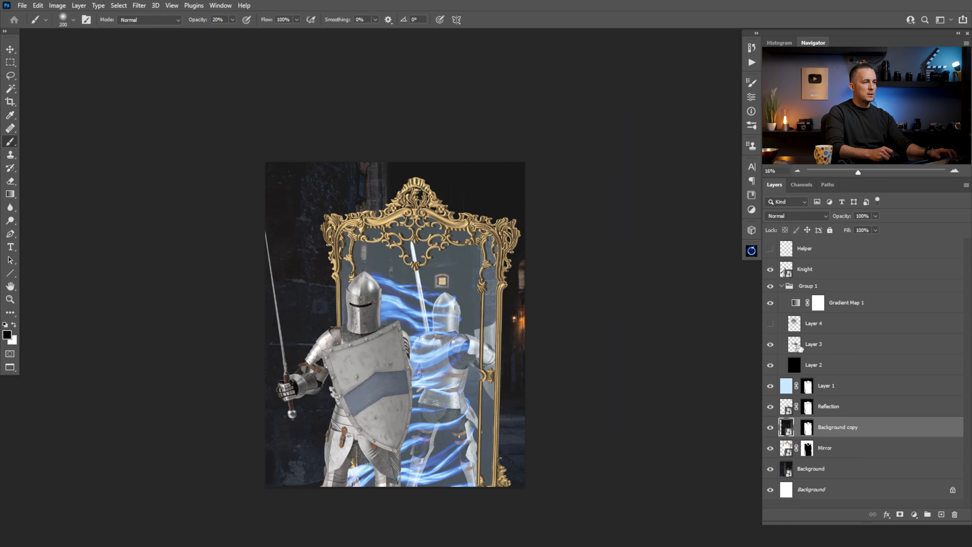
# Add a new empty layer above Layer 3 and give it a copy of the Reflection layer's mask
pyautogui.click(800, 346)
pyautogui.click(942, 514)
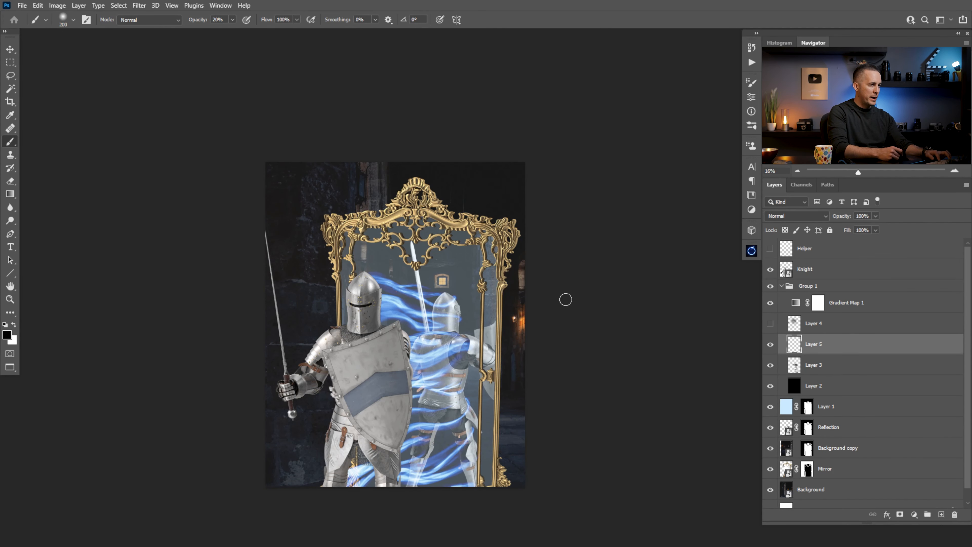
pyautogui.moveTo(808, 430); pyautogui.dragTo(838, 343)
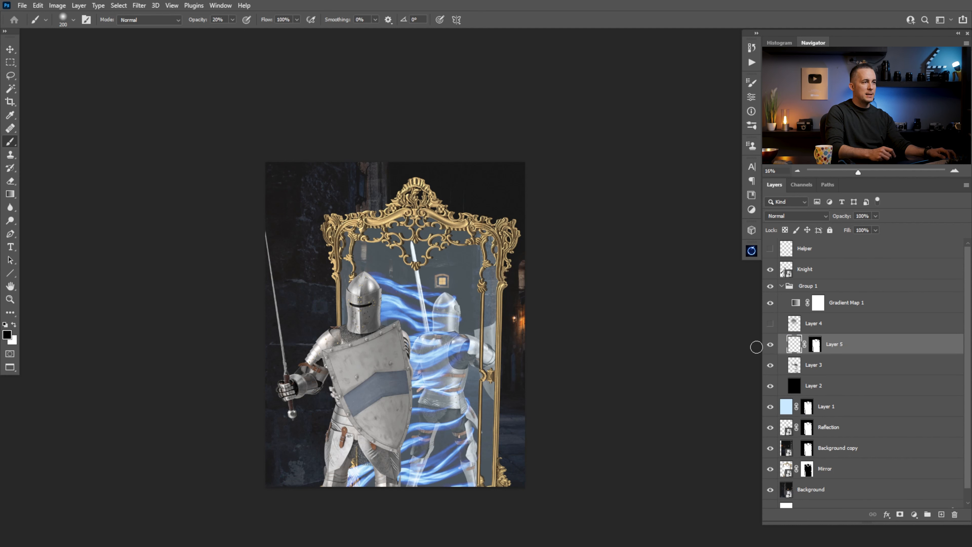
# Rename Group 1 to Magic trails
pyautogui.doubleClick(806, 286)
pyautogui.write('Mad')
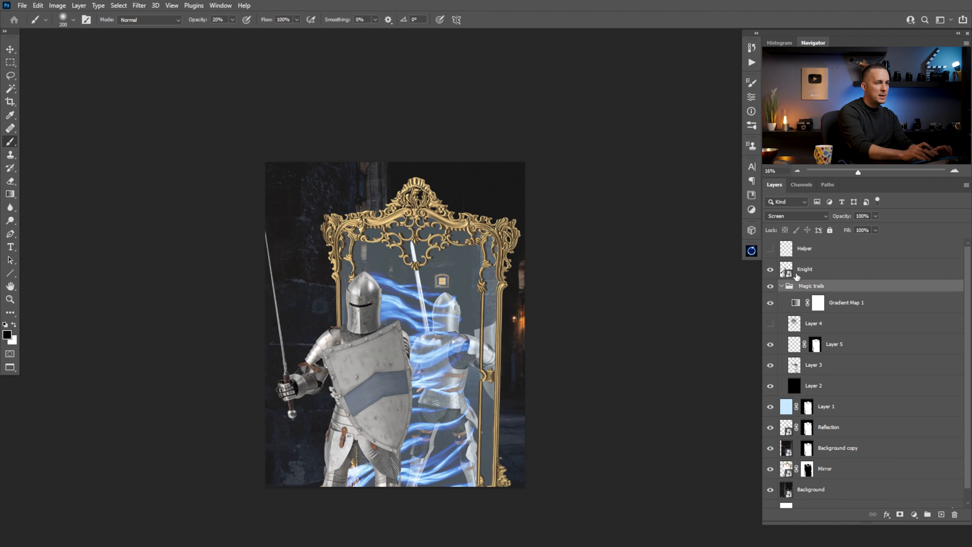
# Paint a soft white glow on Layer 5 along the glass edges inside the mirror frame with a 300 px brush at 20% opacity
pyautogui.click(812, 347)
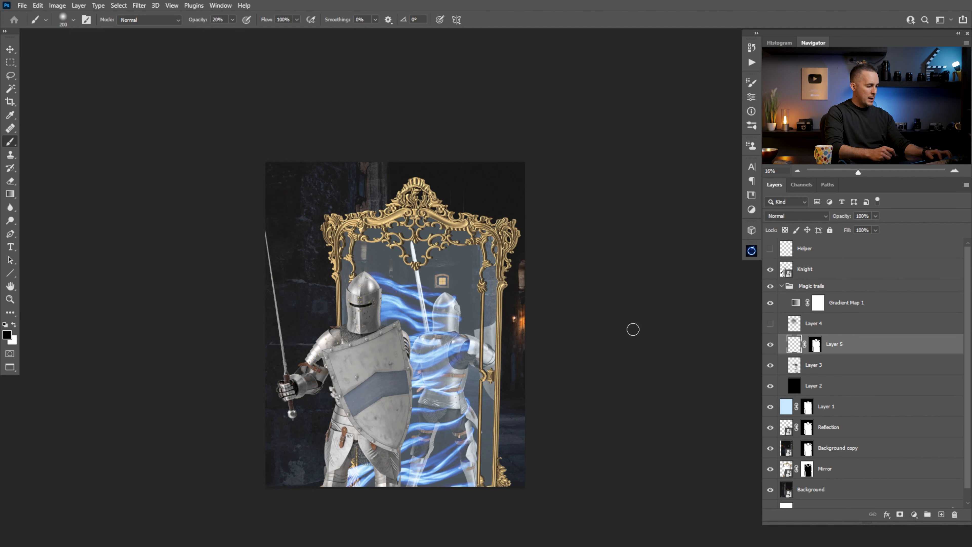
pyautogui.press('x')
pyautogui.press(']')
pyautogui.press(']')
pyautogui.press(']')
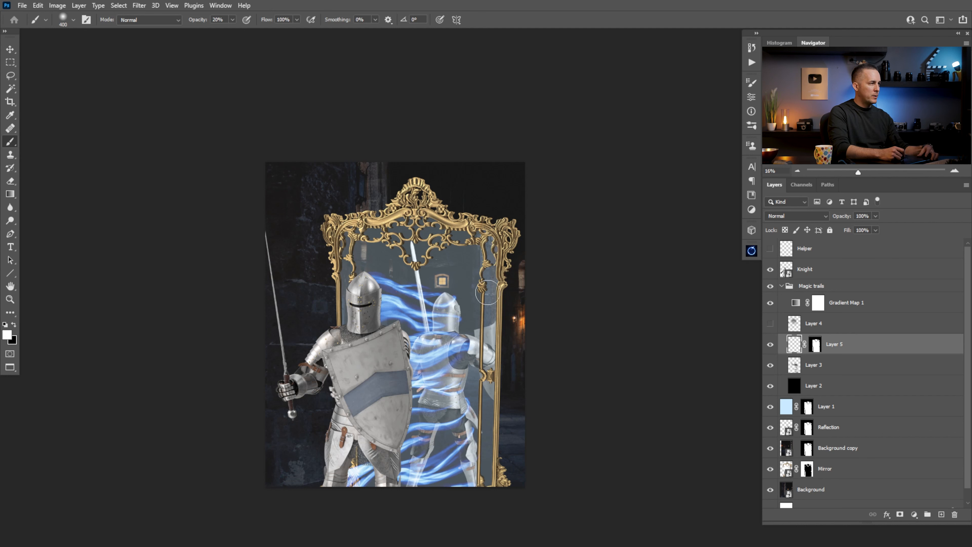
pyautogui.press('[')
pyautogui.press('[')
pyautogui.press('[')
pyautogui.press('[')
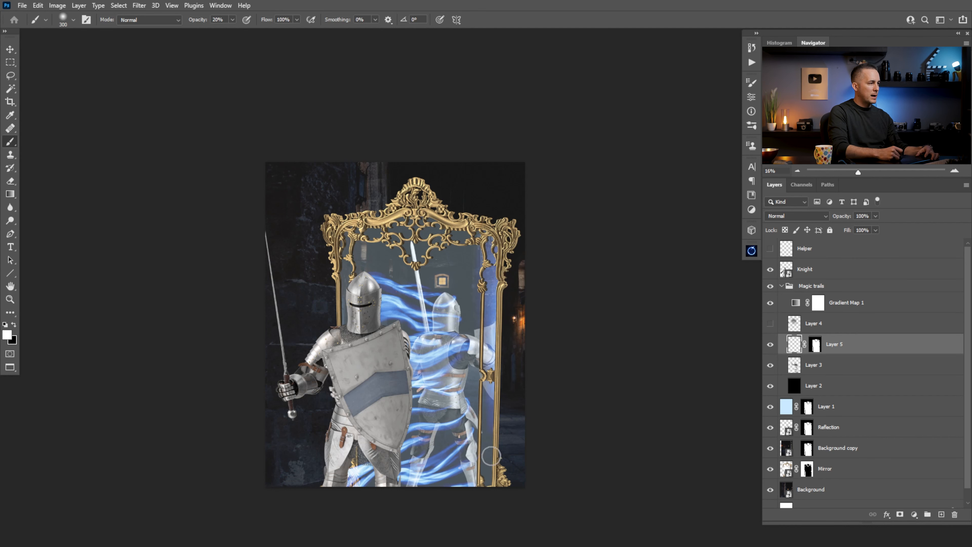
pyautogui.moveTo(496, 412); pyautogui.dragTo(489, 503)
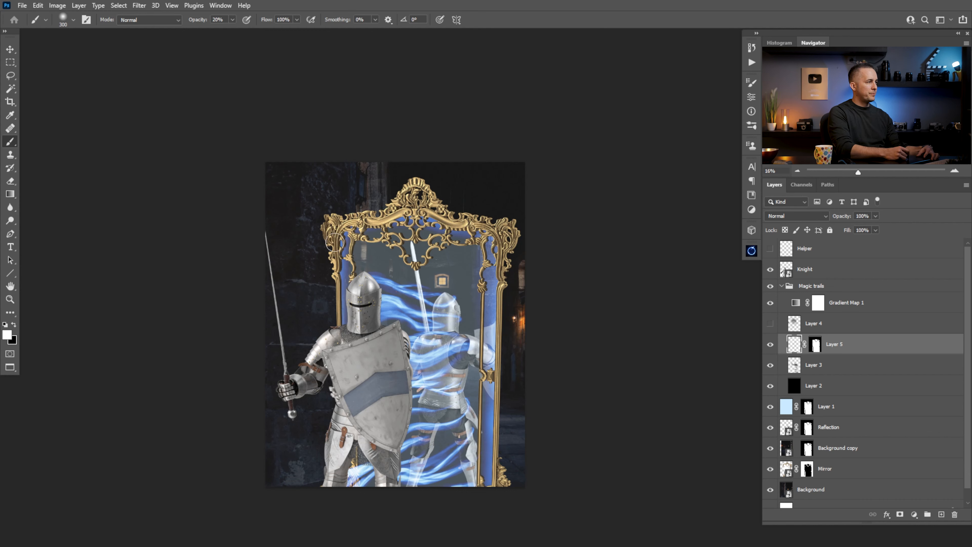
pyautogui.click(498, 490)
pyautogui.press('Return')
pyautogui.press('2')
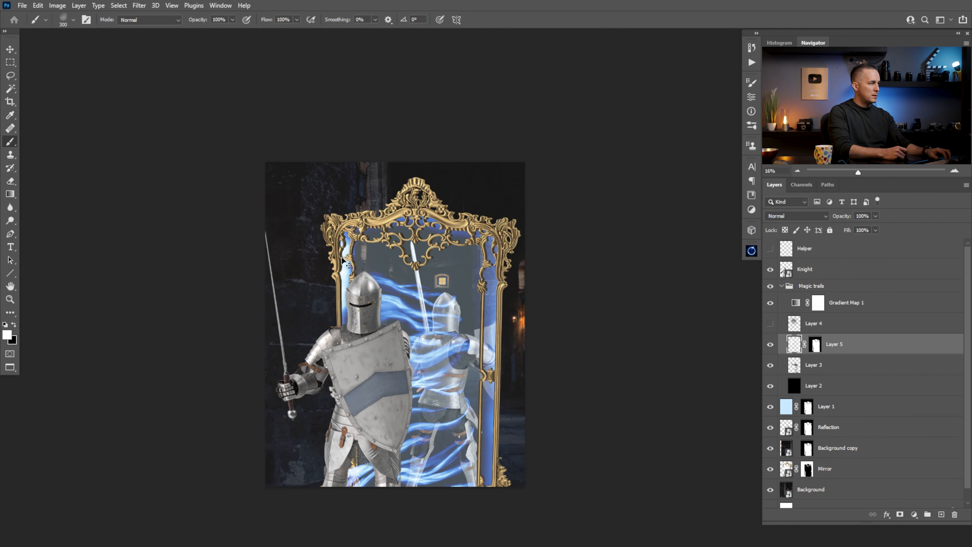
# Switch to the Cloud Brush at 20% opacity and paint cloudy energy on Layer 5 around the mirror's inner edges
pyautogui.scroll(2, 339, 257)
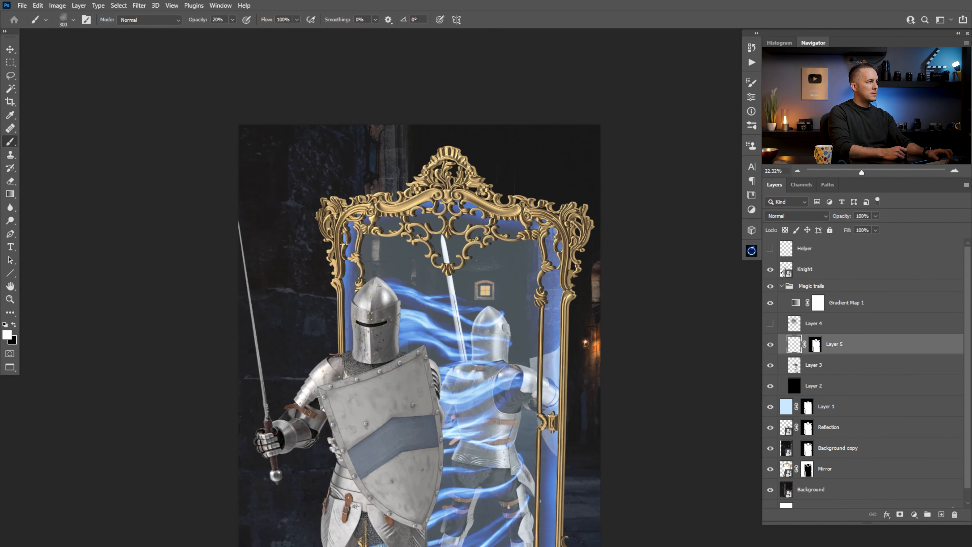
pyautogui.rightClick(346, 332)
pyautogui.click(545, 432)
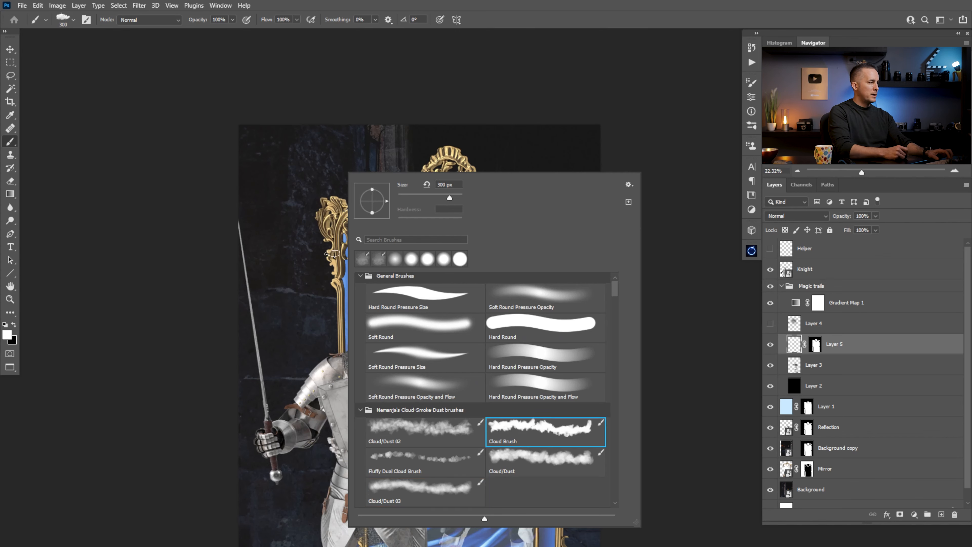
pyautogui.press('Return')
pyautogui.hotkey('ctrl', 'z')
pyautogui.press('2')
pyautogui.moveTo(344, 335)
pyautogui.mouseDown()
pyautogui.moveTo(351, 240)
pyautogui.moveTo(346, 283)
pyautogui.moveTo(423, 203)
pyautogui.moveTo(559, 224)
pyautogui.moveTo(551, 502)
pyautogui.mouseUp()
pyautogui.moveTo(559, 411)
pyautogui.mouseDown()
pyautogui.moveTo(540, 234)
pyautogui.moveTo(548, 322)
pyautogui.moveTo(536, 383)
pyautogui.moveTo(497, 398)
pyautogui.moveTo(334, 401)
pyautogui.moveTo(344, 357)
pyautogui.mouseUp()
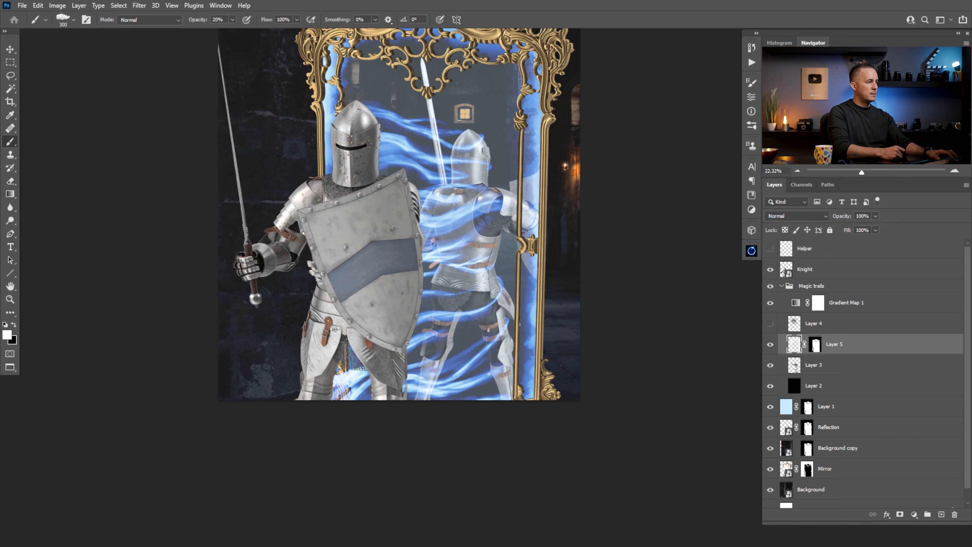
pyautogui.moveTo(354, 240); pyautogui.dragTo(349, 376)
pyautogui.moveTo(329, 211)
pyautogui.mouseDown()
pyautogui.moveTo(383, 176)
pyautogui.moveTo(472, 168)
pyautogui.moveTo(331, 194)
pyautogui.moveTo(486, 183)
pyautogui.moveTo(455, 166)
pyautogui.moveTo(521, 177)
pyautogui.moveTo(533, 207)
pyautogui.moveTo(516, 208)
pyautogui.moveTo(524, 394)
pyautogui.moveTo(486, 400)
pyautogui.moveTo(458, 315)
pyautogui.mouseUp()
# Choose the Cloud/Dust 02 brush at 300 px and switch the painting colour to black
pyautogui.press('z')
pyautogui.rightClick(478, 314)
pyautogui.click(451, 304)
pyautogui.press('b')
pyautogui.rightClick(451, 304)
pyautogui.click(514, 429)
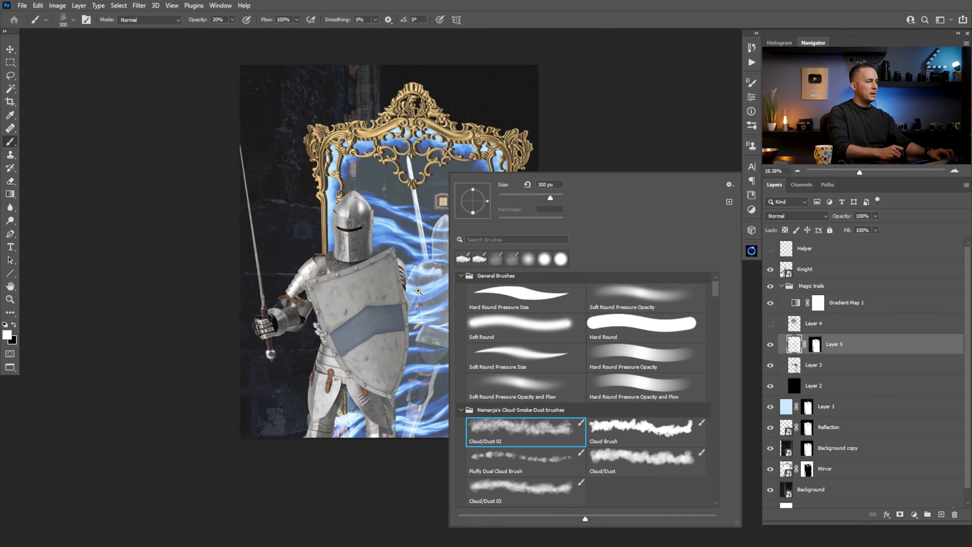
pyautogui.hotkey('ctrl', 'space')
pyautogui.moveTo(415, 281); pyautogui.dragTo(469, 265)
pyautogui.press('x')
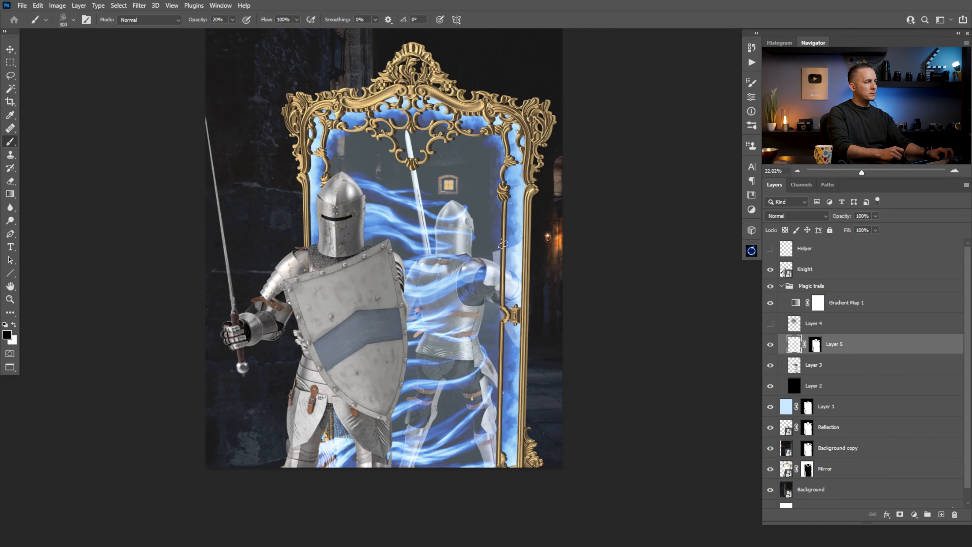
# Set Layer 5's blending mode to Screen and soften its cloudy glow along the mirror's edges with black at 10% opacity
pyautogui.click(795, 216)
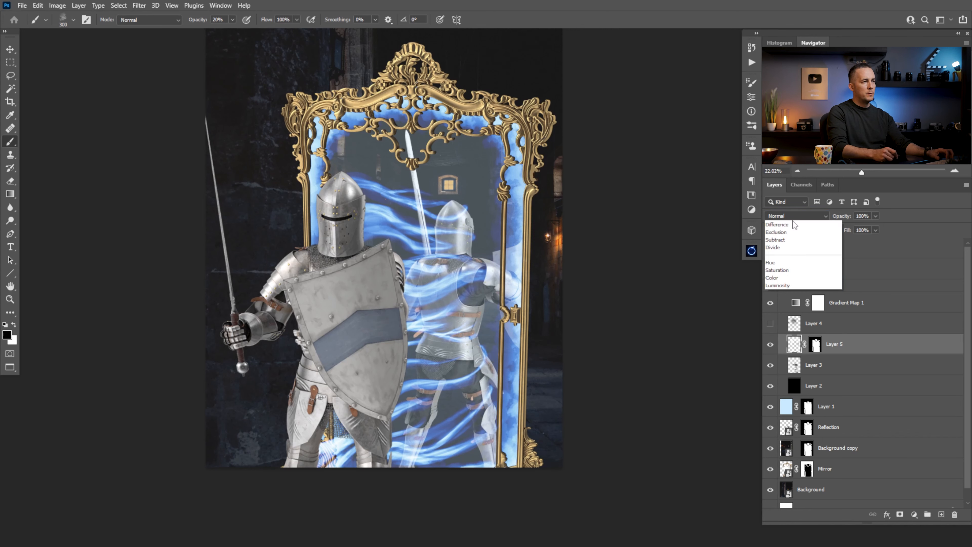
pyautogui.click(786, 303)
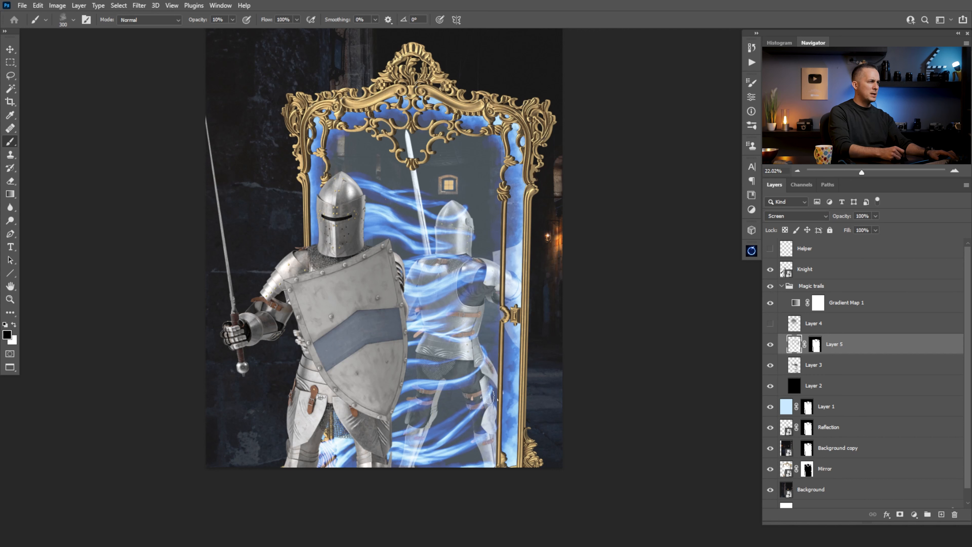
pyautogui.moveTo(509, 416)
pyautogui.mouseDown()
pyautogui.moveTo(509, 452)
pyautogui.moveTo(469, 461)
pyautogui.mouseUp()
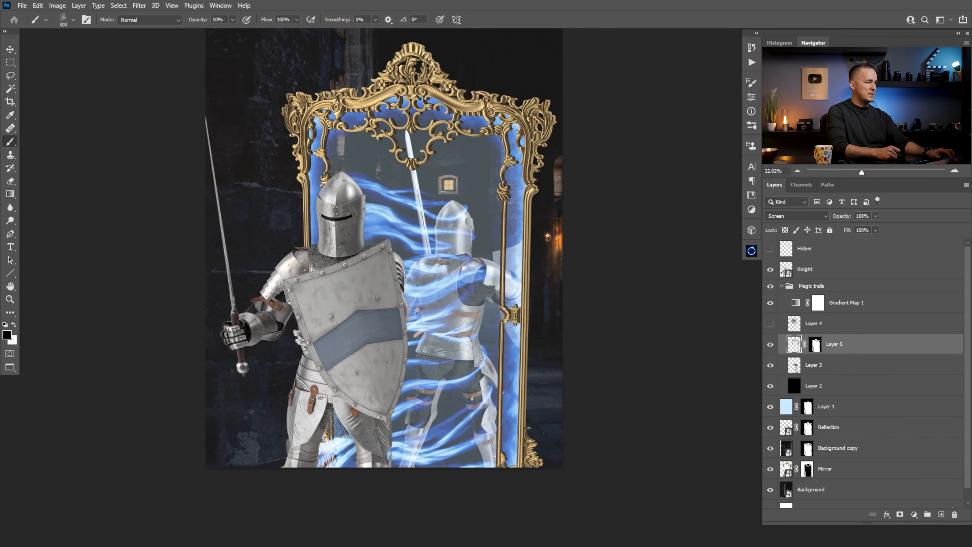
pyautogui.scroll(-5, 411, 279)
pyautogui.moveTo(420, 265); pyautogui.dragTo(398, 362)
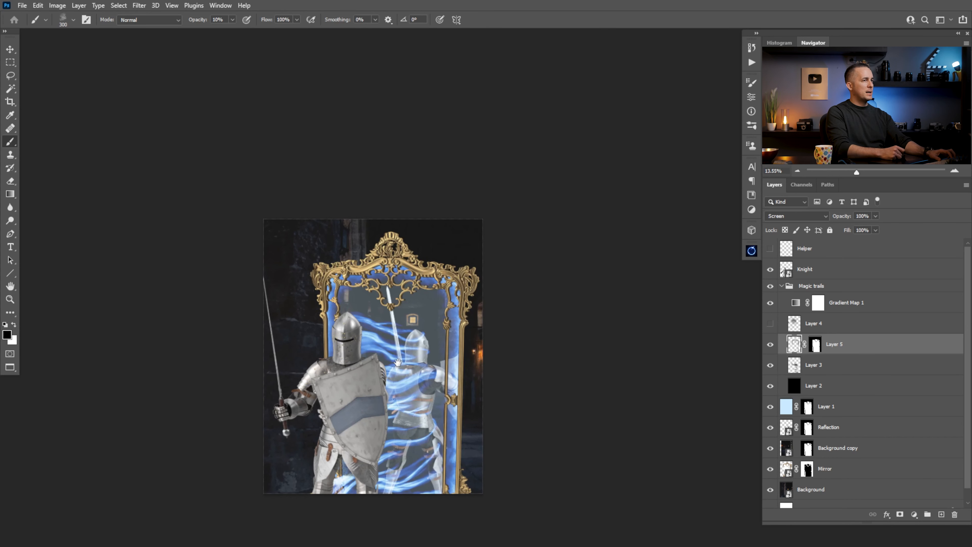
pyautogui.scroll(1, 398, 362)
pyautogui.scroll(1, 386, 289)
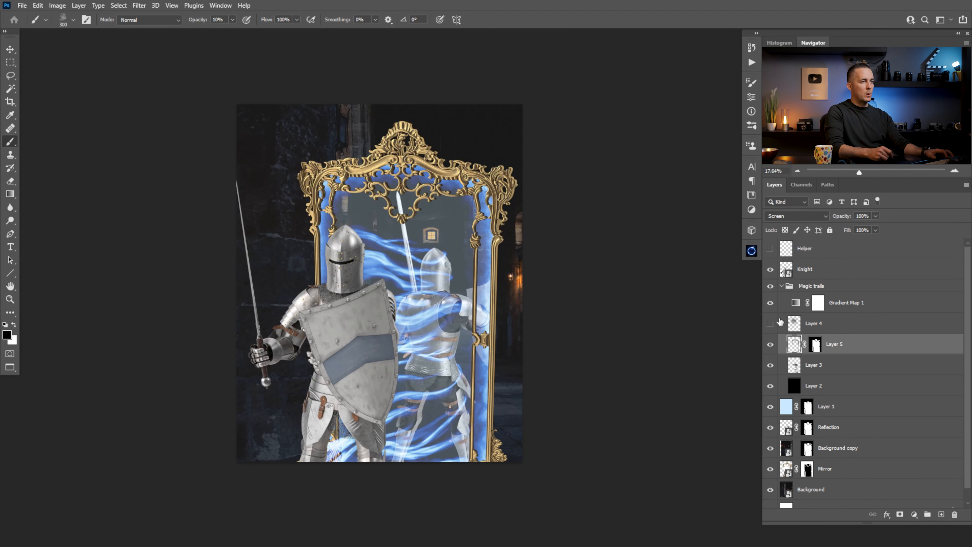
# With the Magic trails group collapsed, toggle the visibility of Layer 1, Reflection and Background copy in turn, and select Background copy
pyautogui.click(781, 286)
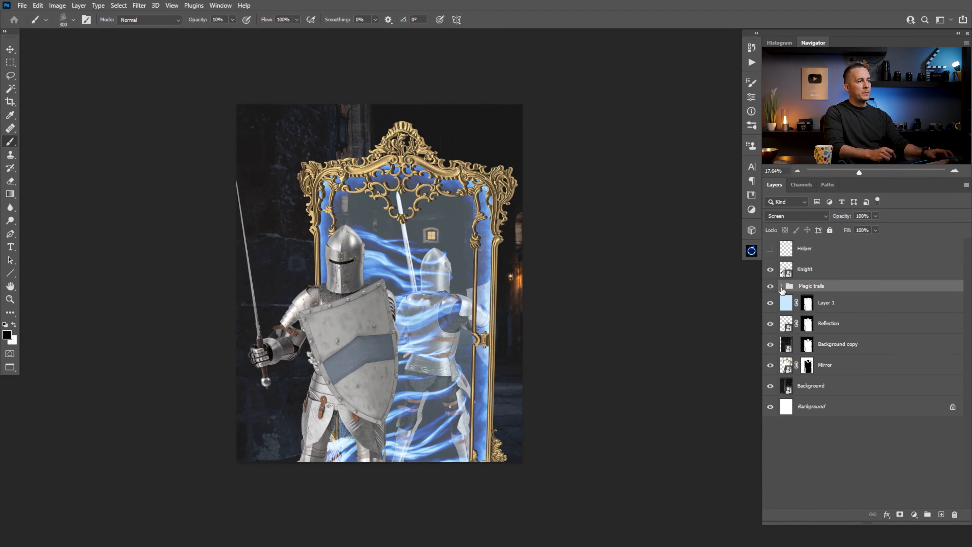
pyautogui.click(783, 306)
pyautogui.click(771, 303)
pyautogui.click(770, 303)
pyautogui.click(770, 324)
pyautogui.click(770, 323)
pyautogui.click(770, 344)
pyautogui.click(770, 344)
pyautogui.click(787, 345)
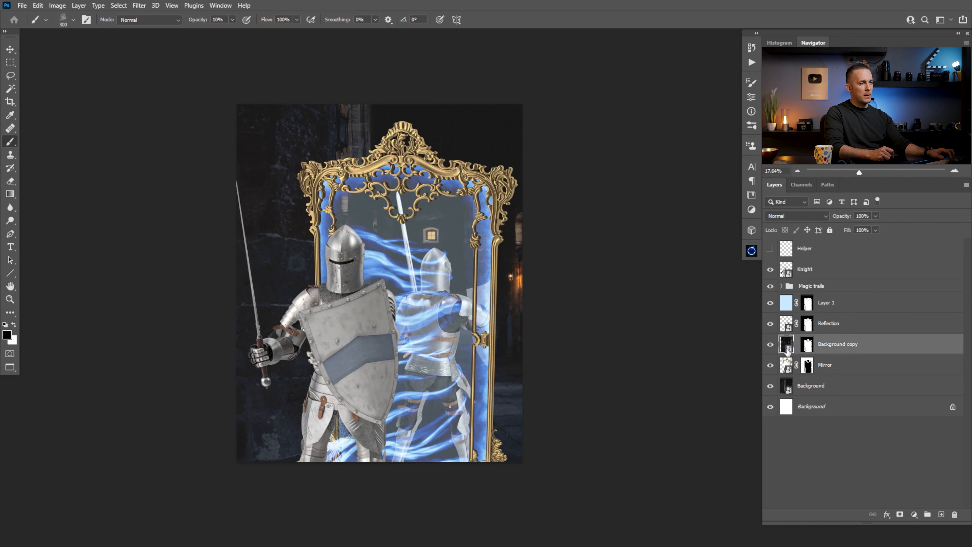
# Group Layer 1, Reflection and Background copy into a layer group named Reflection
pyautogui.keyDown('shift'); pyautogui.click(787, 307); pyautogui.keyUp('shift')
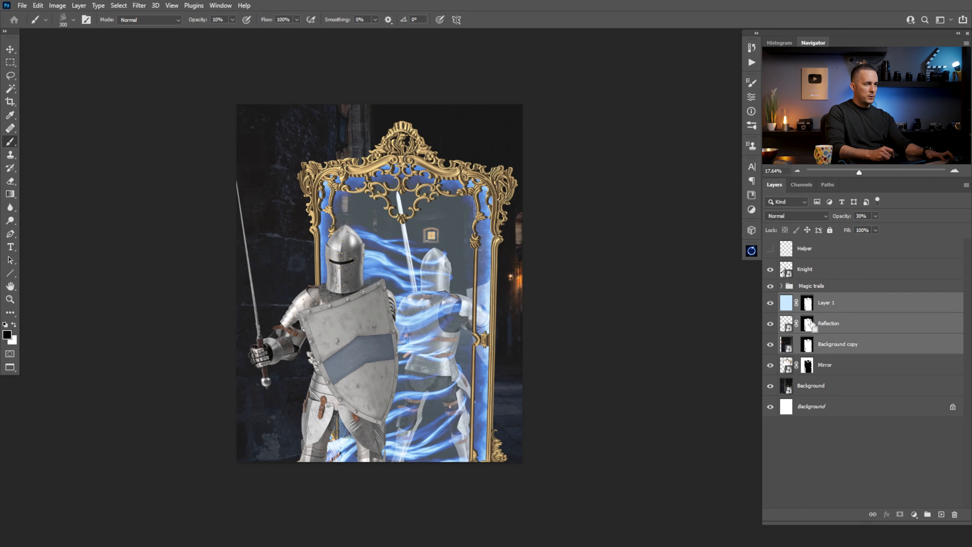
pyautogui.hotkey('ctrl', 'g')
pyautogui.doubleClick(814, 299)
pyautogui.write('Reflection')
pyautogui.press('Return')
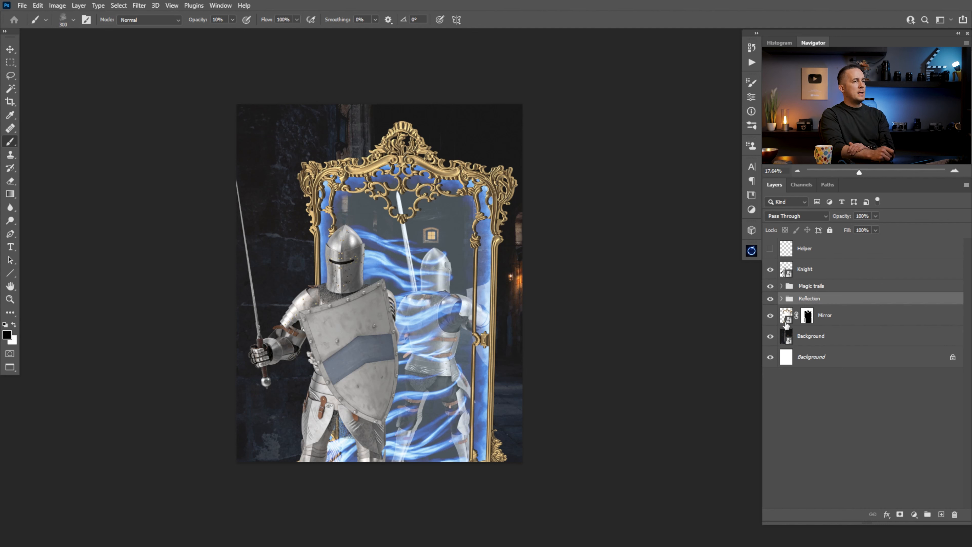
# Darken the Mirror layer with a clipped Curves adjustment, using black input 17, a midtone point at 161/86 and Luminosity blending
pyautogui.click(787, 321)
pyautogui.click(914, 514)
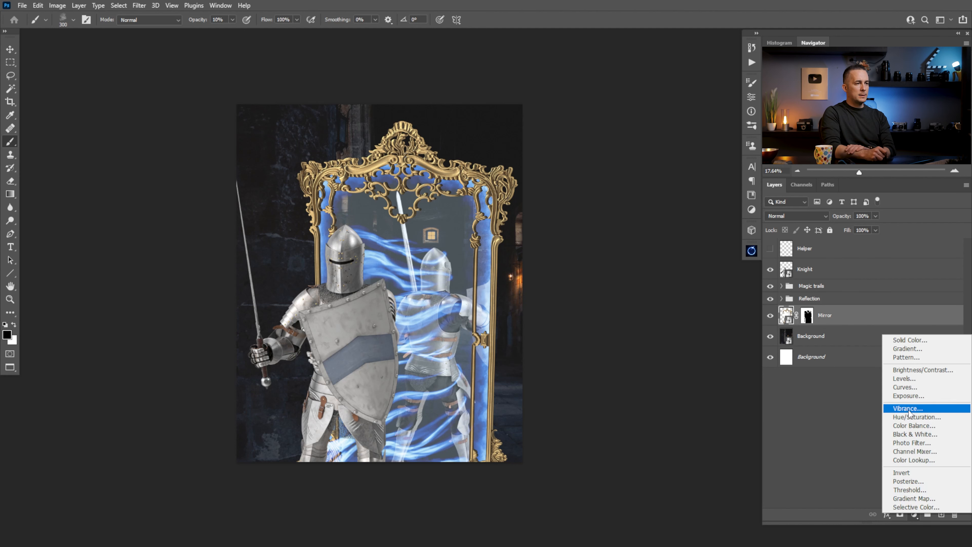
pyautogui.click(905, 387)
pyautogui.click(665, 277)
pyautogui.moveTo(674, 190); pyautogui.dragTo(683, 205)
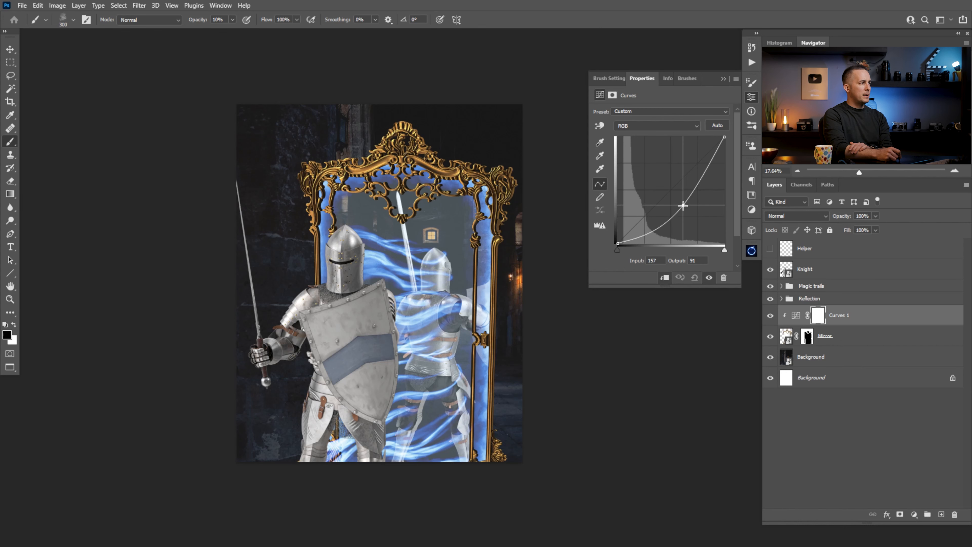
pyautogui.moveTo(619, 251); pyautogui.dragTo(624, 249)
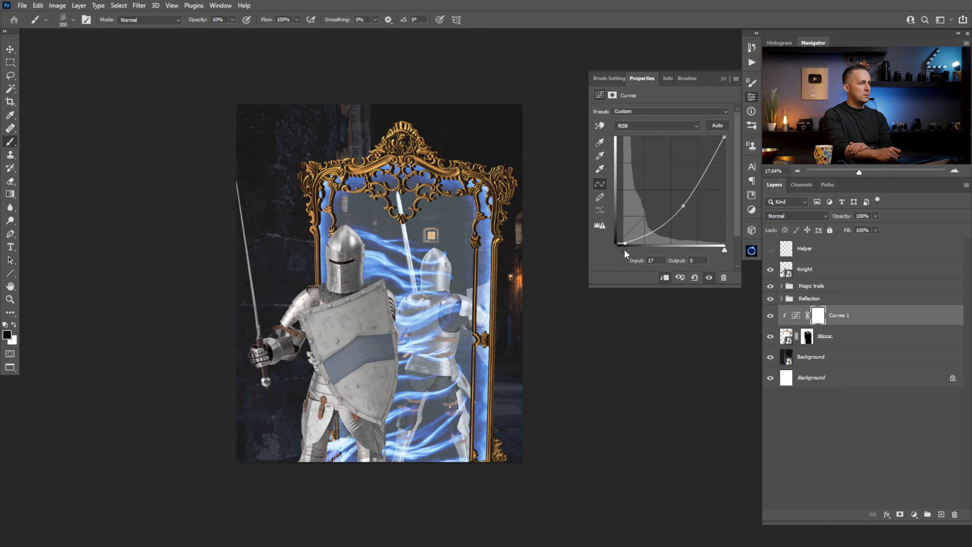
pyautogui.moveTo(683, 205); pyautogui.dragTo(685, 207)
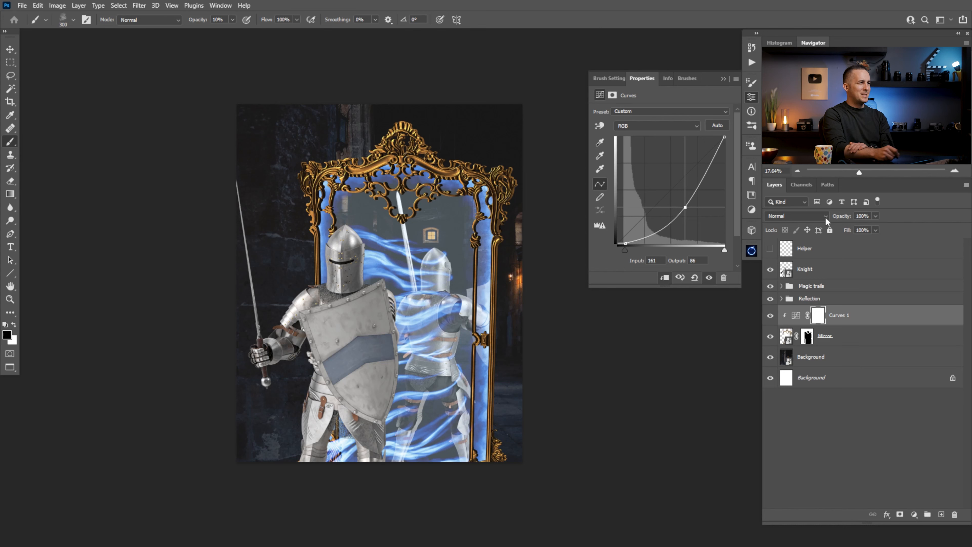
pyautogui.click(807, 216)
pyautogui.click(774, 460)
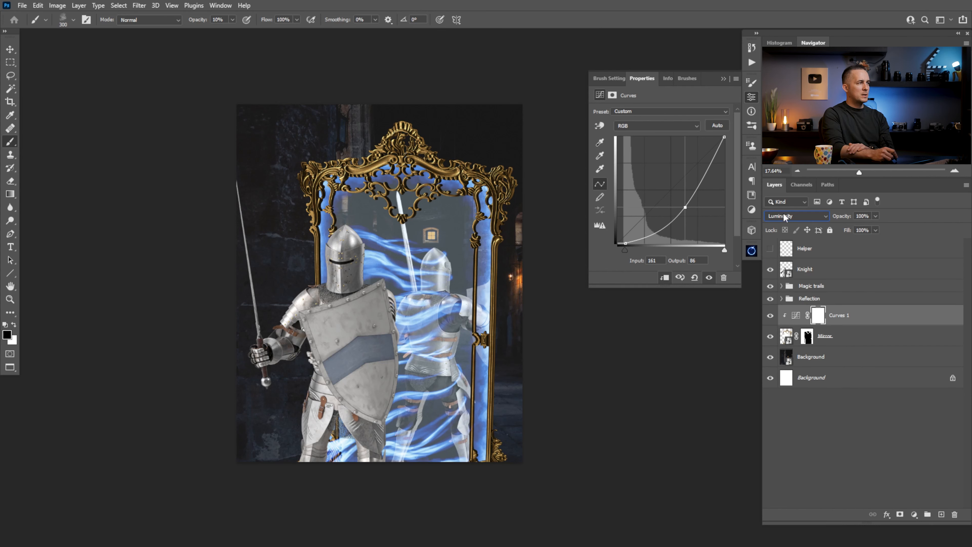
# Add a Hue/Saturation adjustment above Curves 1 and clip it to the Mirror layer
pyautogui.click(914, 514)
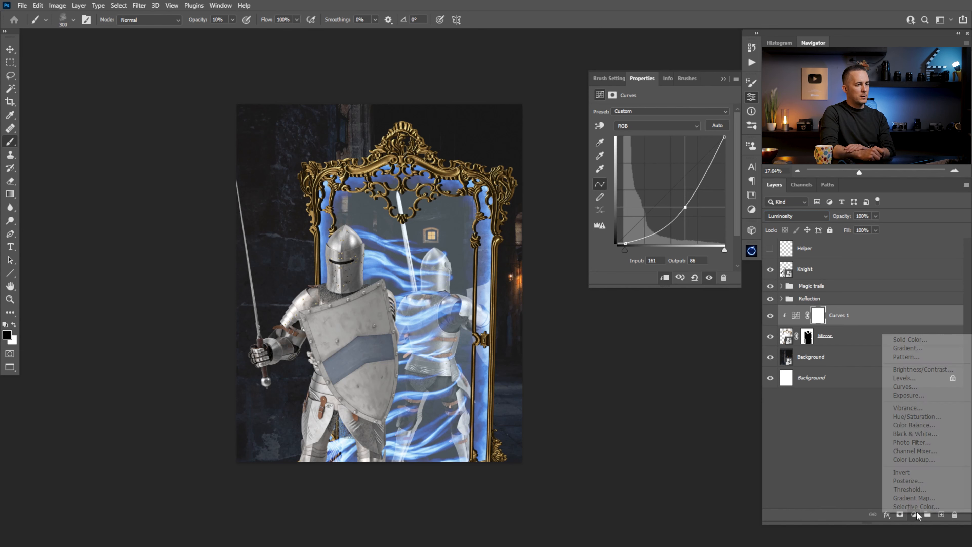
pyautogui.click(915, 418)
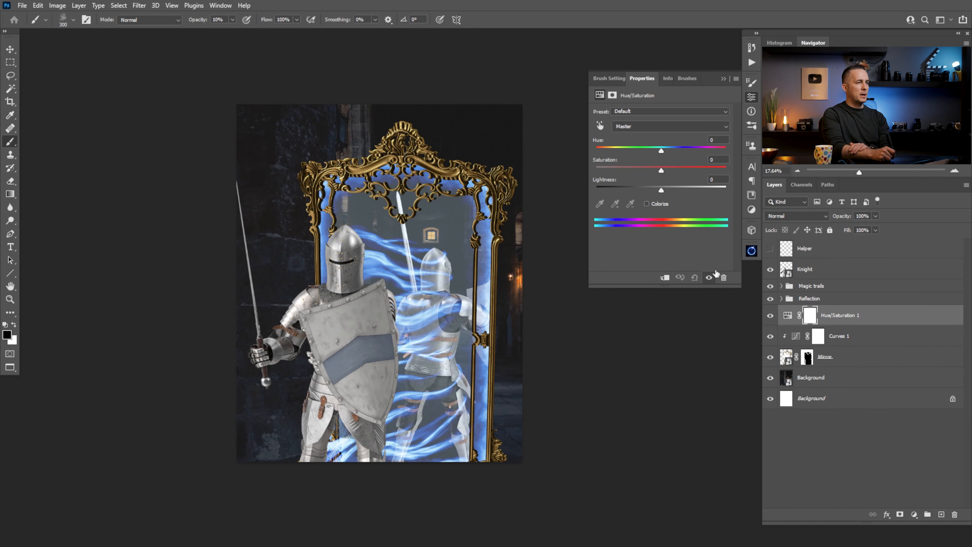
pyautogui.click(664, 277)
pyautogui.moveTo(658, 174); pyautogui.dragTo(661, 154)
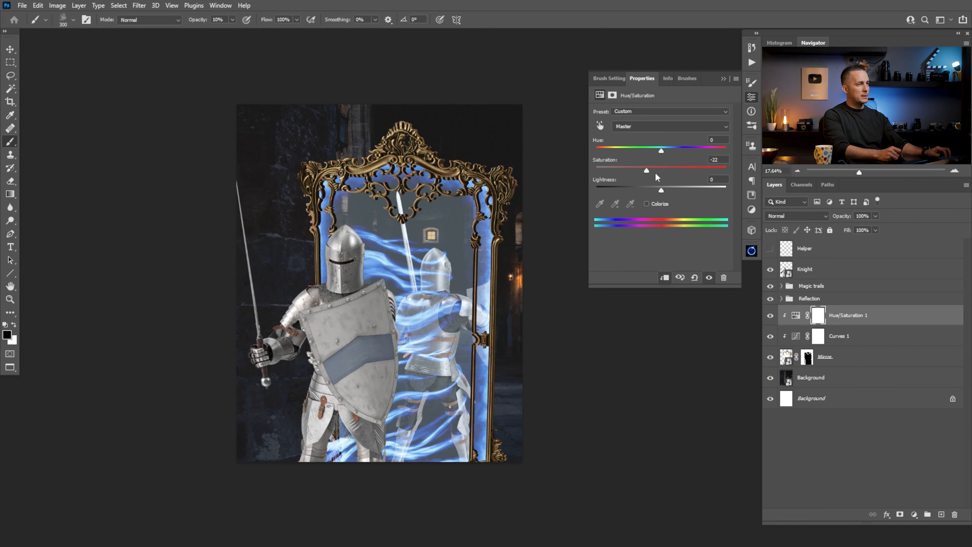
pyautogui.moveTo(654, 191); pyautogui.dragTo(650, 192)
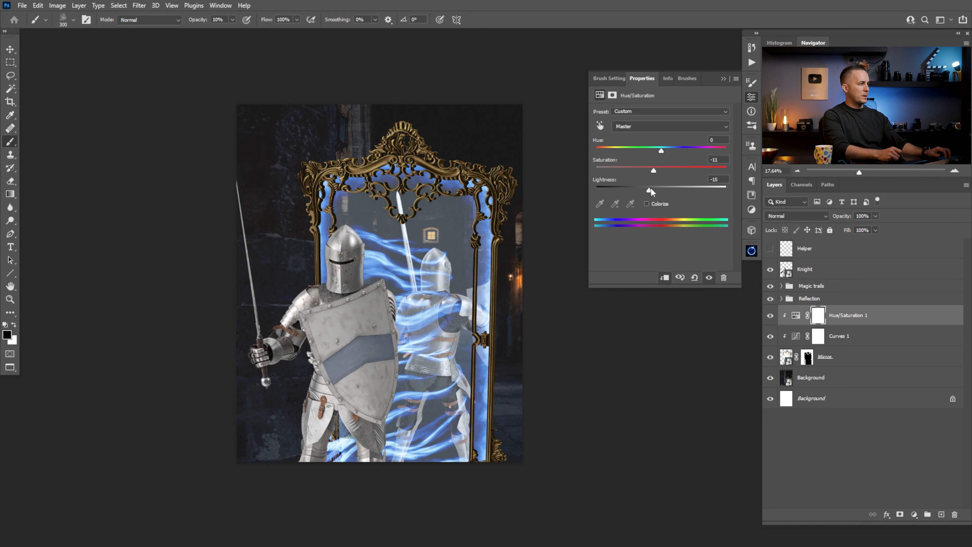
pyautogui.moveTo(654, 172); pyautogui.dragTo(663, 152)
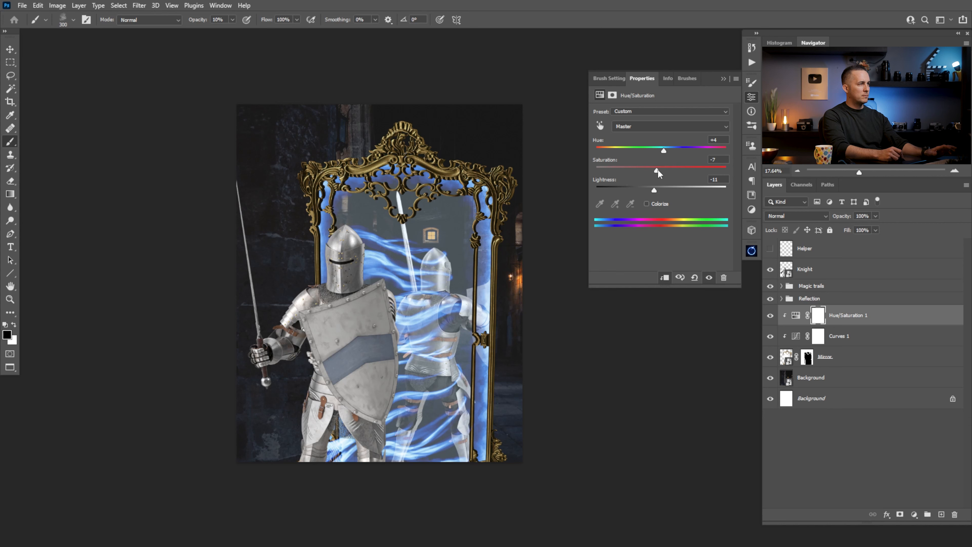
pyautogui.hotkey('ctrl', 'z')
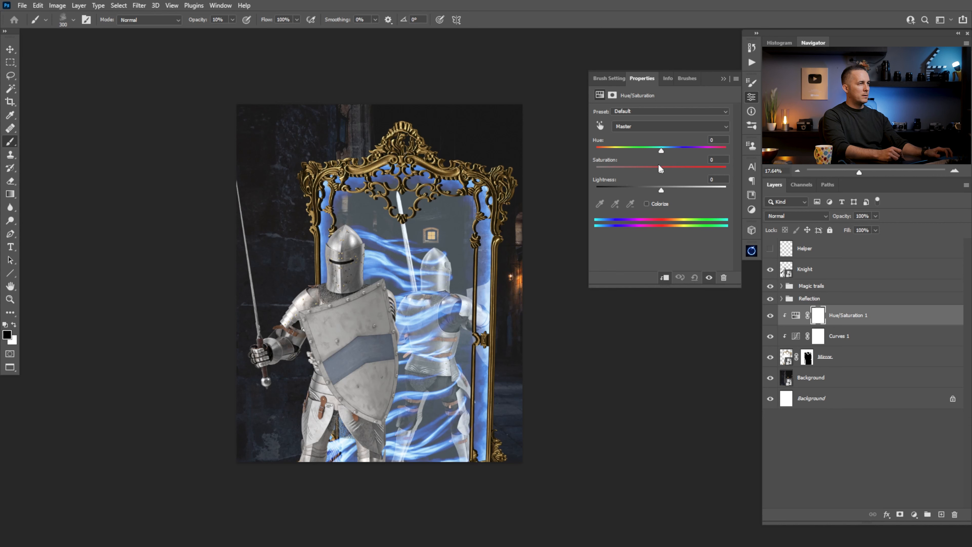
# Set the mirror's Hue/Saturation adjustment to saturation -21 and lightness -9
pyautogui.moveTo(661, 191); pyautogui.dragTo(655, 193)
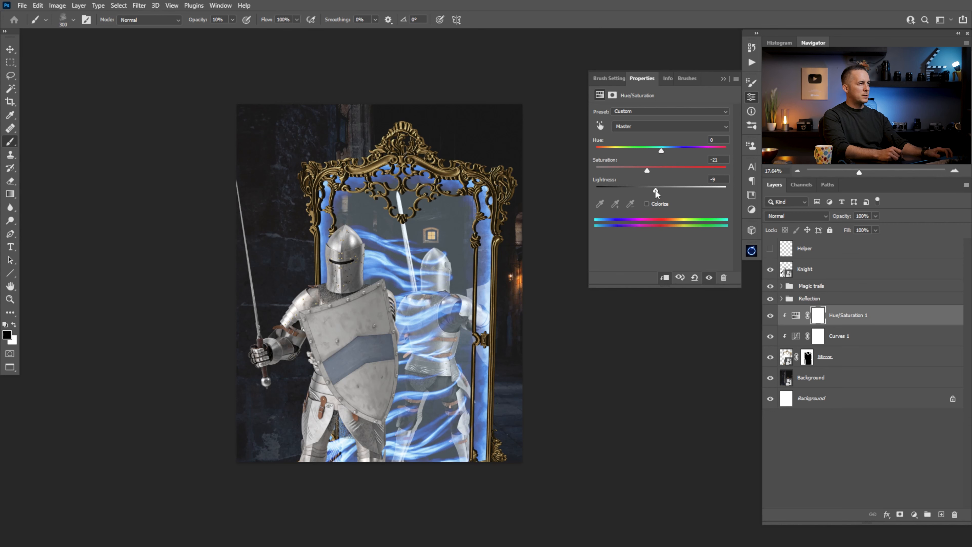
pyautogui.click(723, 78)
pyautogui.keyDown('ctrl'); pyautogui.click(410, 292); pyautogui.keyUp('ctrl')
pyautogui.moveTo(410, 291); pyautogui.dragTo(413, 289)
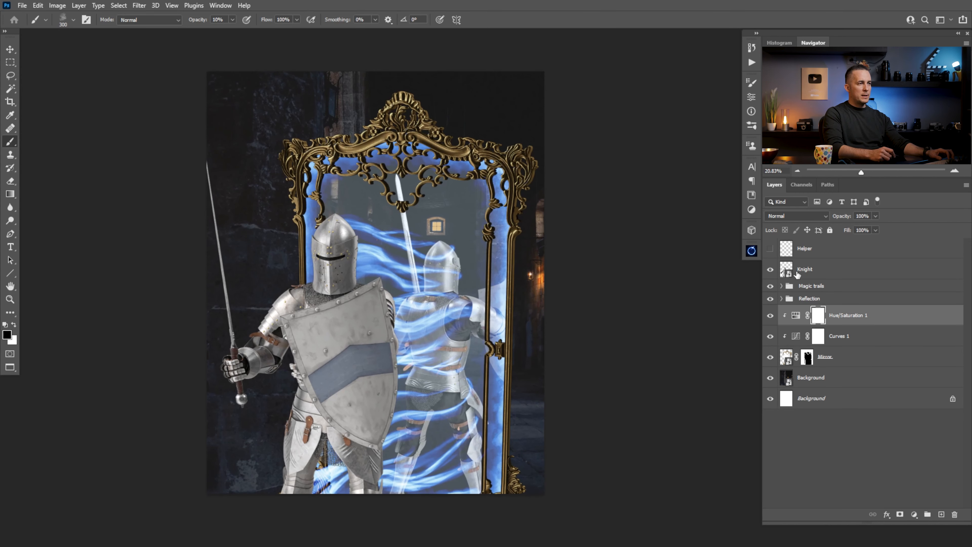
# Group the Mirror layer with its Curves and Hue/Saturation adjustments under the name Mirror
pyautogui.keyDown('shift'); pyautogui.click(785, 358); pyautogui.keyUp('shift')
pyautogui.hotkey('ctrl', 'g')
pyautogui.doubleClick(808, 311)
pyautogui.write('Mirror')
pyautogui.press('Return')
# Enlarge the brush to 500 px
pyautogui.press(']')
pyautogui.press(']')
pyautogui.press(']')
pyautogui.press(']')
# Darken the Knight layer with a clipped Exposure adjustment at exposure -1.95 and gamma correction 0.79
pyautogui.click(808, 268)
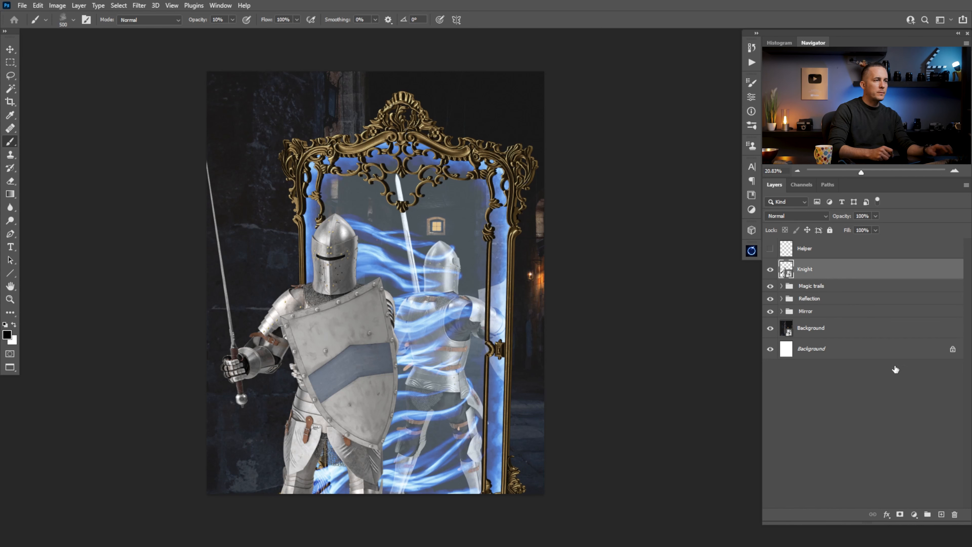
pyautogui.click(914, 514)
pyautogui.click(907, 394)
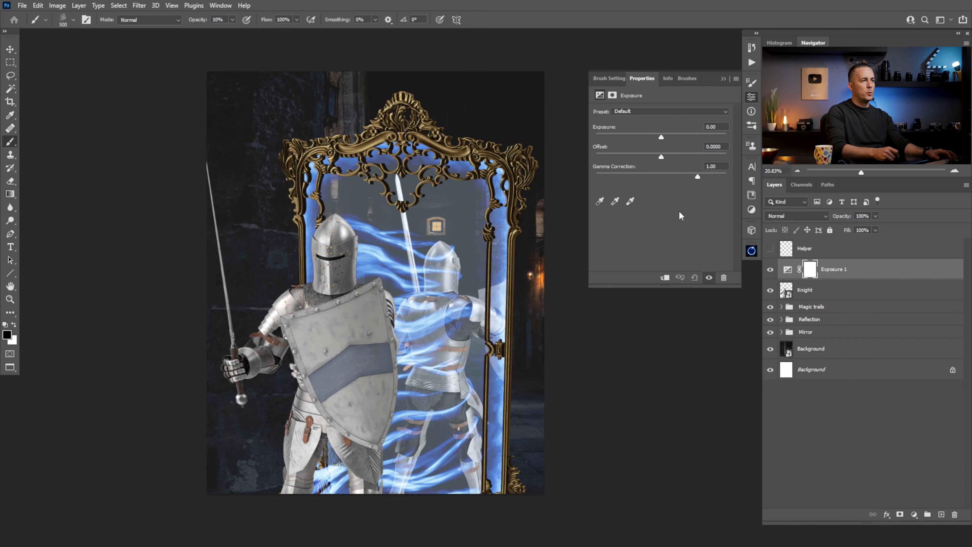
pyautogui.click(664, 277)
pyautogui.moveTo(660, 136); pyautogui.dragTo(647, 141)
pyautogui.moveTo(697, 178)
pyautogui.mouseDown()
pyautogui.moveTo(656, 156)
pyautogui.moveTo(726, 178)
pyautogui.moveTo(714, 177)
pyautogui.mouseUp()
pyautogui.moveTo(648, 139); pyautogui.dragTo(646, 138)
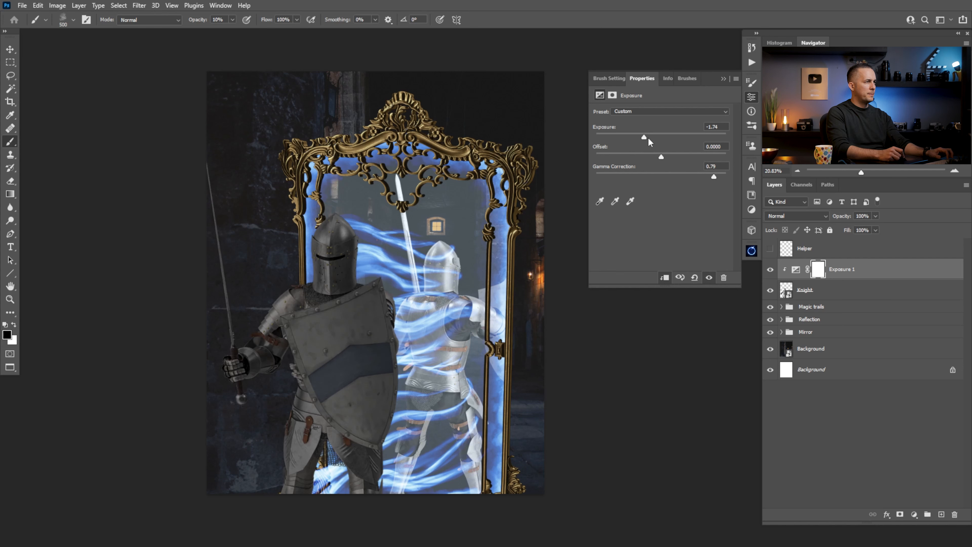
pyautogui.moveTo(642, 142); pyautogui.dragTo(642, 141)
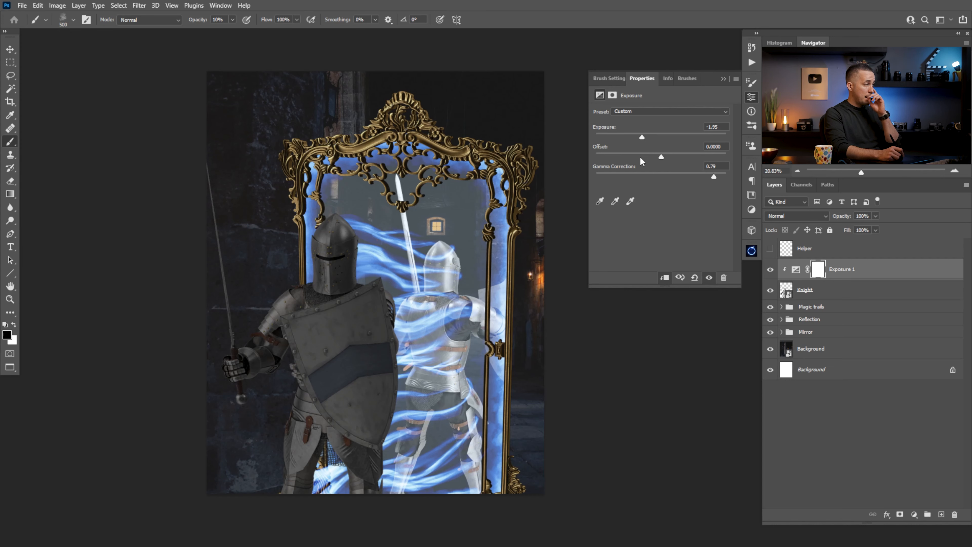
# Target the Exposure 1 mask and choose the Soft Round Pressure Opacity brush
pyautogui.click(818, 269)
pyautogui.rightClick(494, 178)
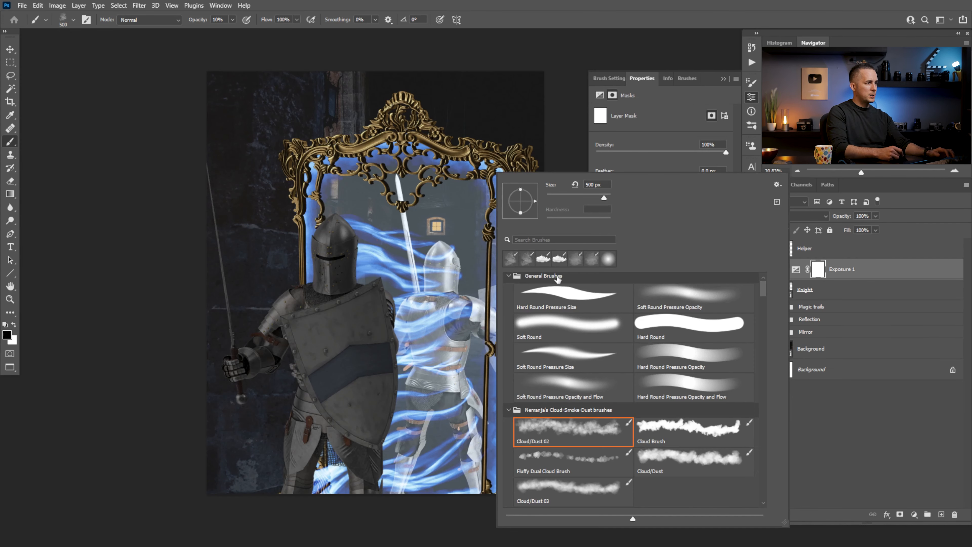
pyautogui.press('Escape')
pyautogui.scroll(3, 356, 268)
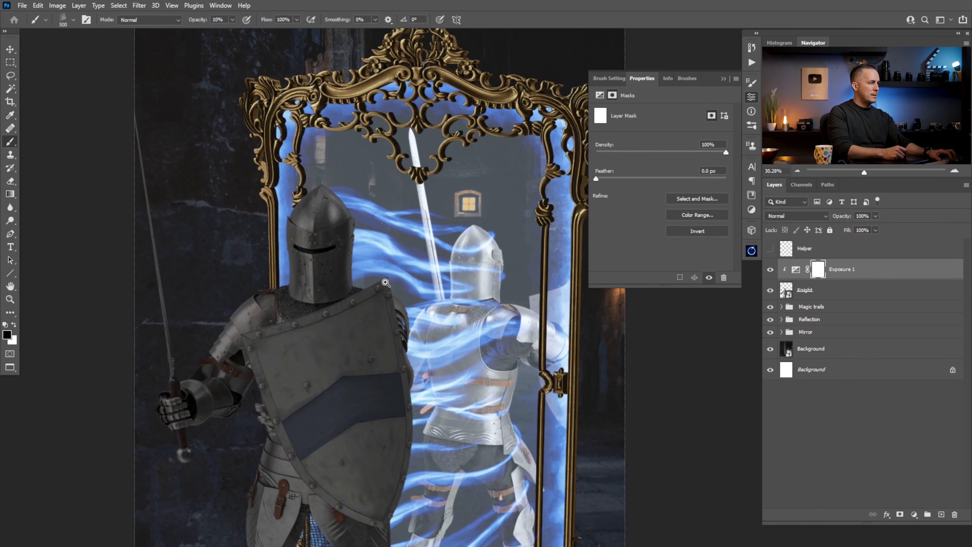
pyautogui.rightClick(371, 253)
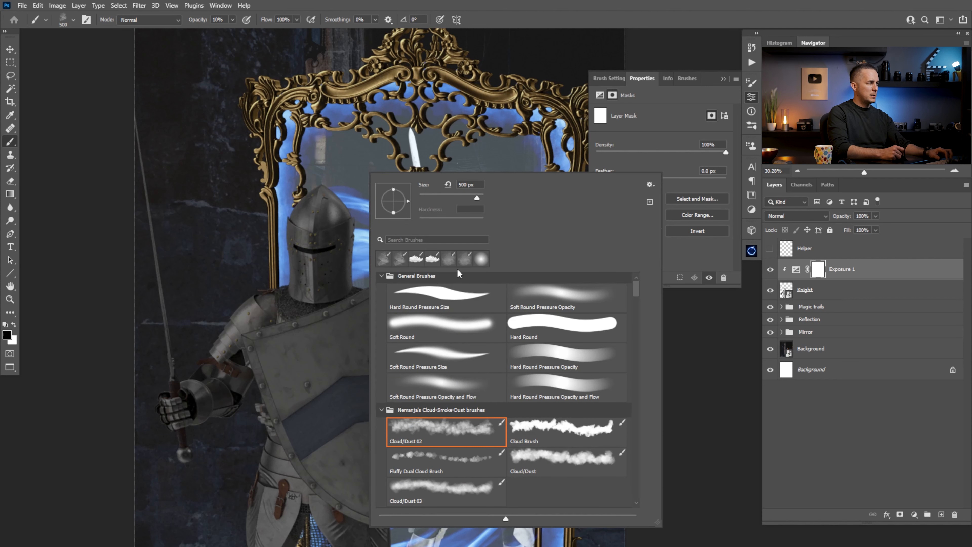
pyautogui.click(553, 293)
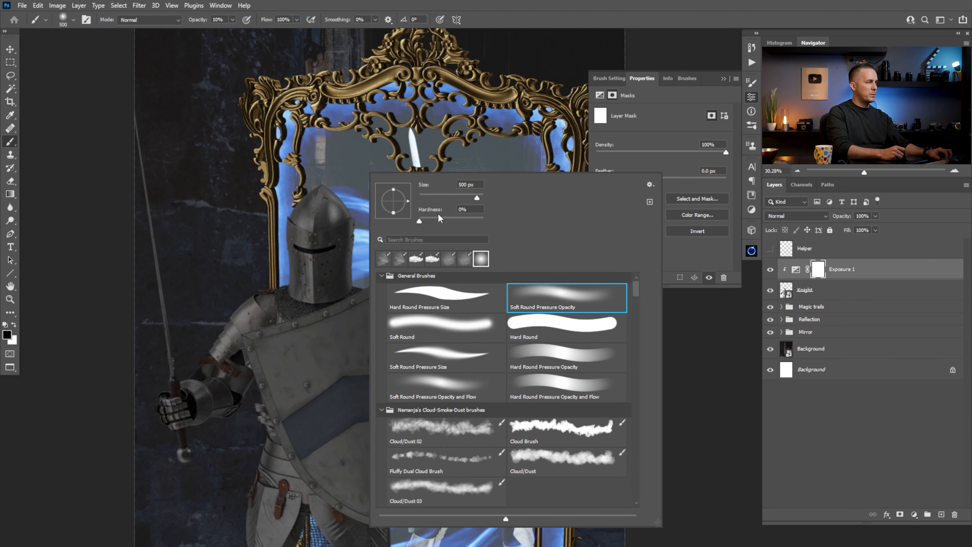
pyautogui.press('Escape')
# Set the brush to 125 px and 40% opacity, with black as the painting colour
pyautogui.press('x')
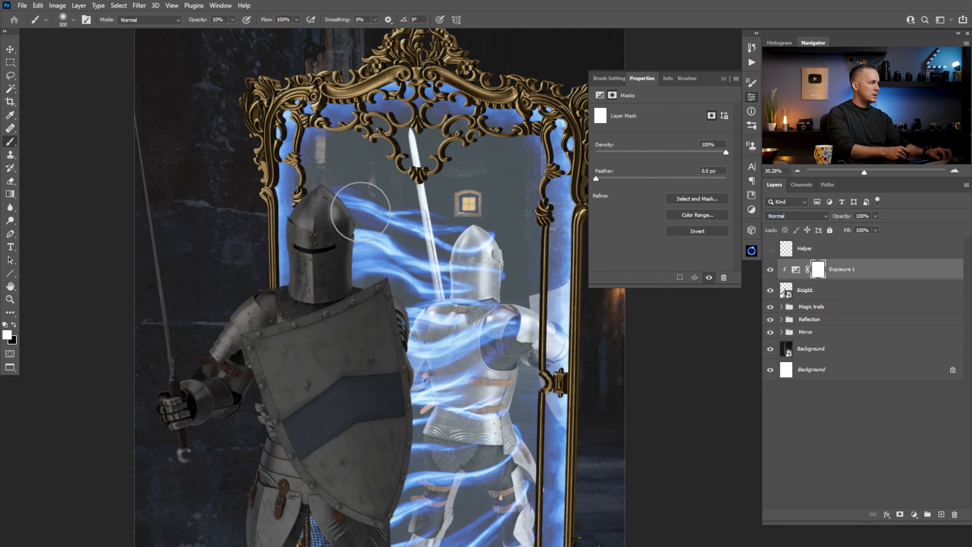
pyautogui.press('[')
pyautogui.press('[')
pyautogui.press('[')
pyautogui.press('[')
pyautogui.press('[')
pyautogui.press('[')
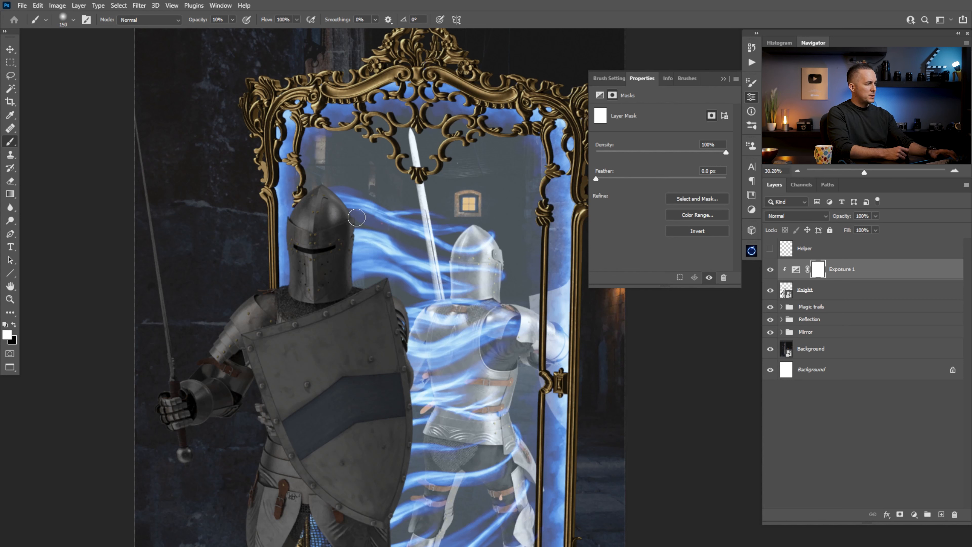
pyautogui.press('[')
pyautogui.press('4')
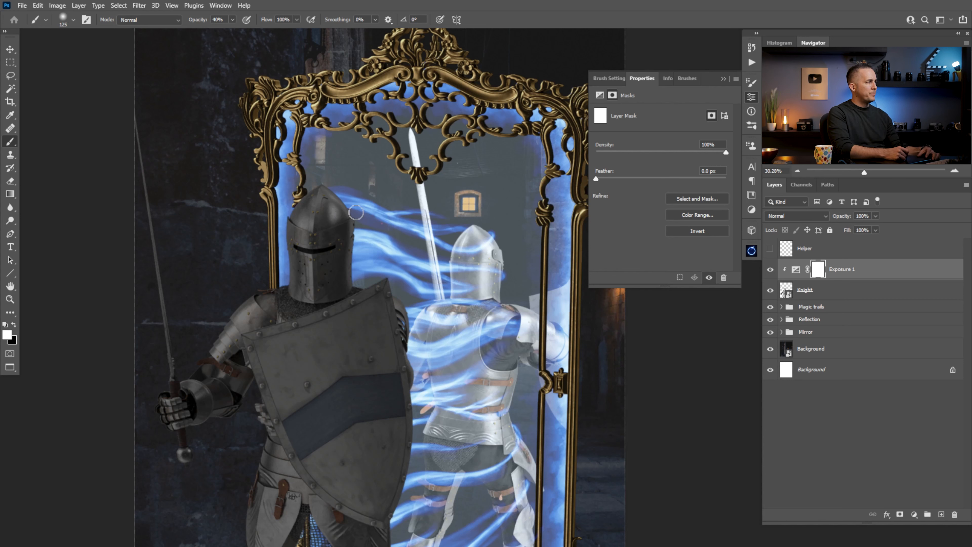
pyautogui.press('x')
# Paint black on the Exposure 1 mask to bring back light on the helmet and shoulder edges facing the mirror
pyautogui.moveTo(358, 238)
pyautogui.mouseDown()
pyautogui.moveTo(357, 282)
pyautogui.moveTo(358, 214)
pyautogui.moveTo(358, 290)
pyautogui.moveTo(358, 260)
pyautogui.mouseUp()
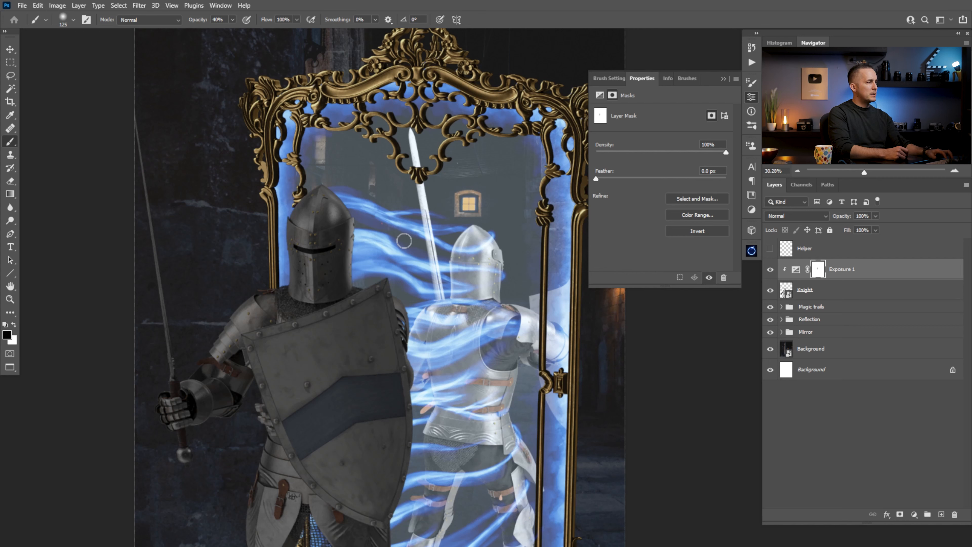
pyautogui.moveTo(356, 220); pyautogui.dragTo(359, 222)
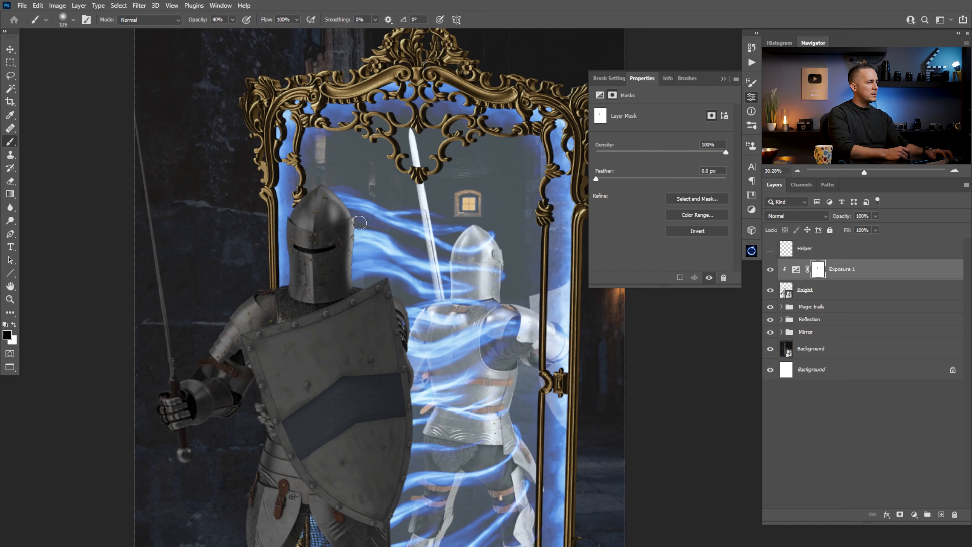
pyautogui.moveTo(334, 179); pyautogui.dragTo(355, 211)
pyautogui.moveTo(362, 268)
pyautogui.mouseDown()
pyautogui.moveTo(399, 292)
pyautogui.moveTo(407, 339)
pyautogui.moveTo(406, 318)
pyautogui.mouseUp()
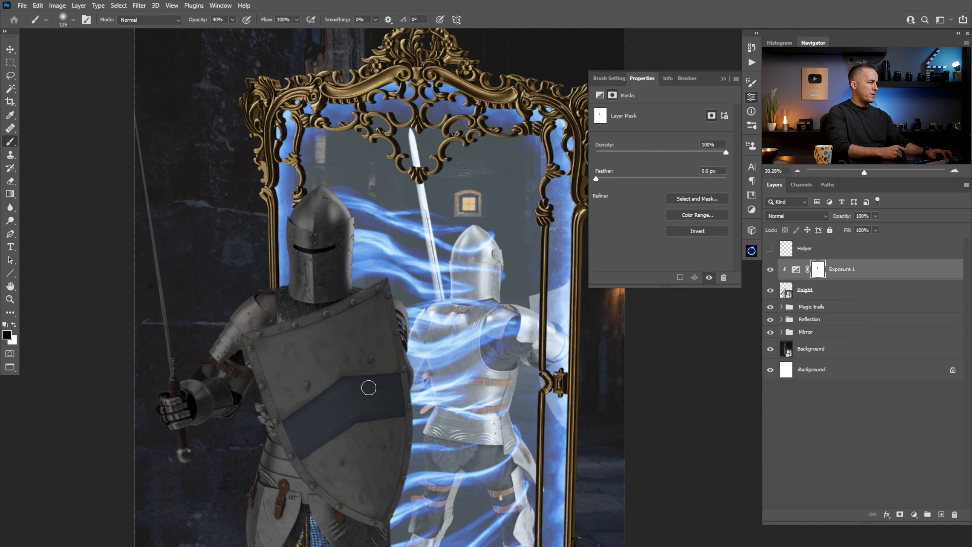
pyautogui.moveTo(414, 376); pyautogui.dragTo(409, 299)
# Mask out the darkening along the shield's mirror-side edge with a 50 px brush and enlarge the brush to 80 px
pyautogui.press('[')
pyautogui.press('[')
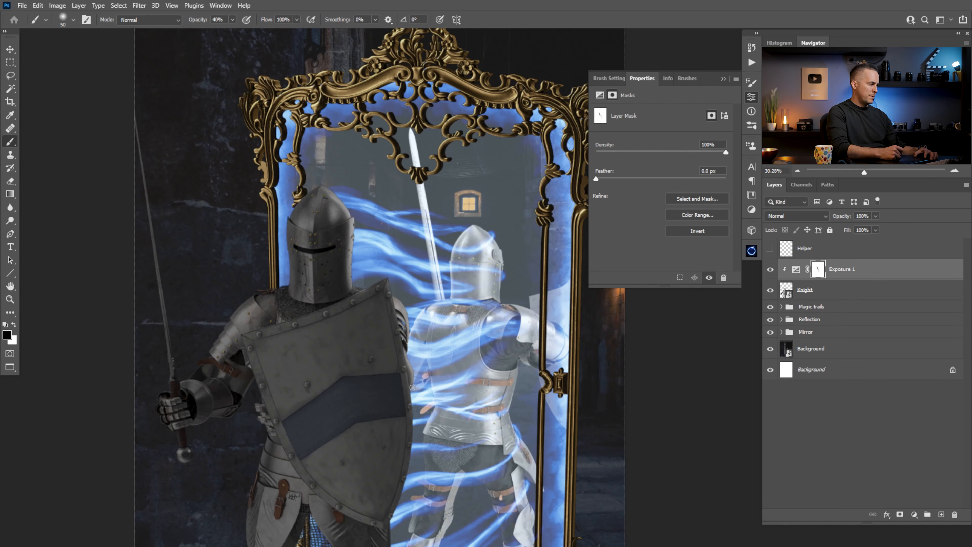
pyautogui.moveTo(390, 510); pyautogui.dragTo(377, 206)
pyautogui.press(']')
pyautogui.press(']')
pyautogui.press(']')
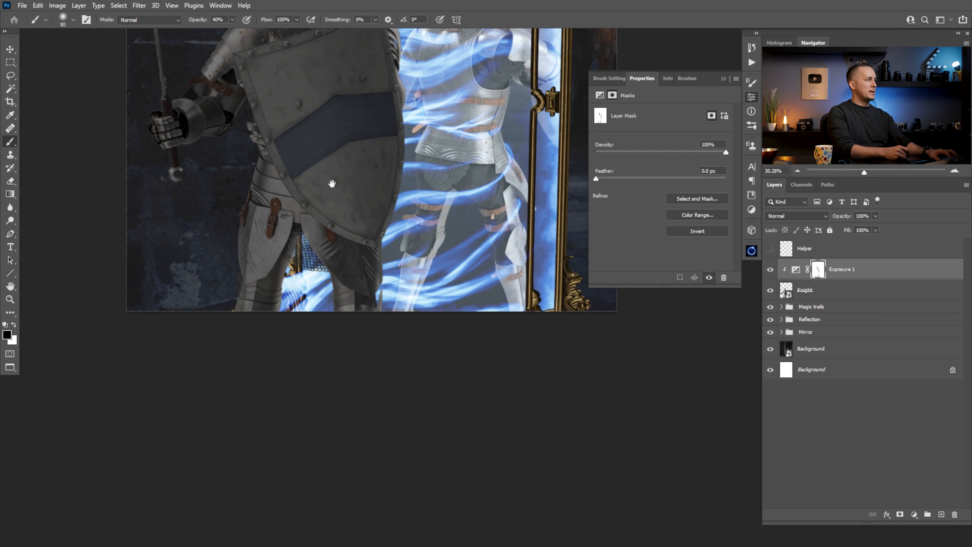
pyautogui.moveTo(332, 185); pyautogui.dragTo(347, 315)
pyautogui.scroll(-3, 357, 278)
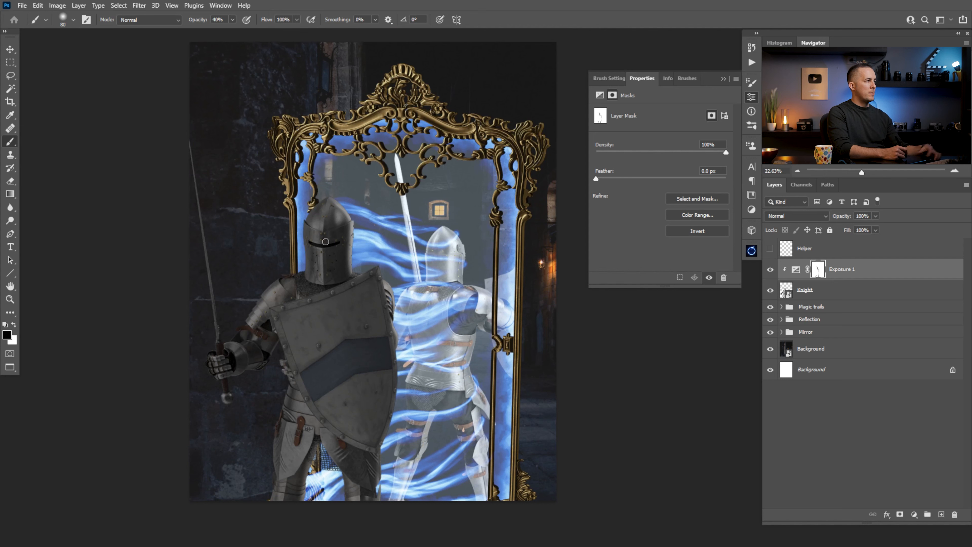
# Enlarge the brush to 250 px and lighten the helmet and sword arm on the Exposure 1 mask
pyautogui.press(']')
pyautogui.press(']')
pyautogui.press(']')
pyautogui.press(']')
pyautogui.press(']')
pyautogui.press(']')
pyautogui.press(']')
pyautogui.press(']')
pyautogui.press(']')
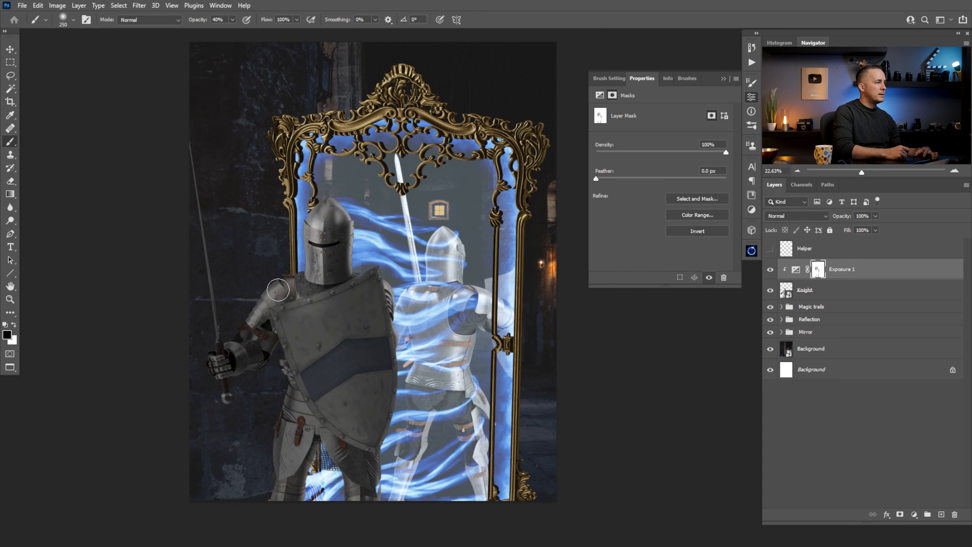
pyautogui.moveTo(248, 340)
pyautogui.mouseDown()
pyautogui.moveTo(269, 307)
pyautogui.moveTo(253, 337)
pyautogui.mouseUp()
# Lighten the shield, arm and legs on the Exposure 1 mask and set the brush to 150 px
pyautogui.press(']')
pyautogui.press(']')
pyautogui.press(']')
pyautogui.rightClick(348, 344)
pyautogui.press('Escape')
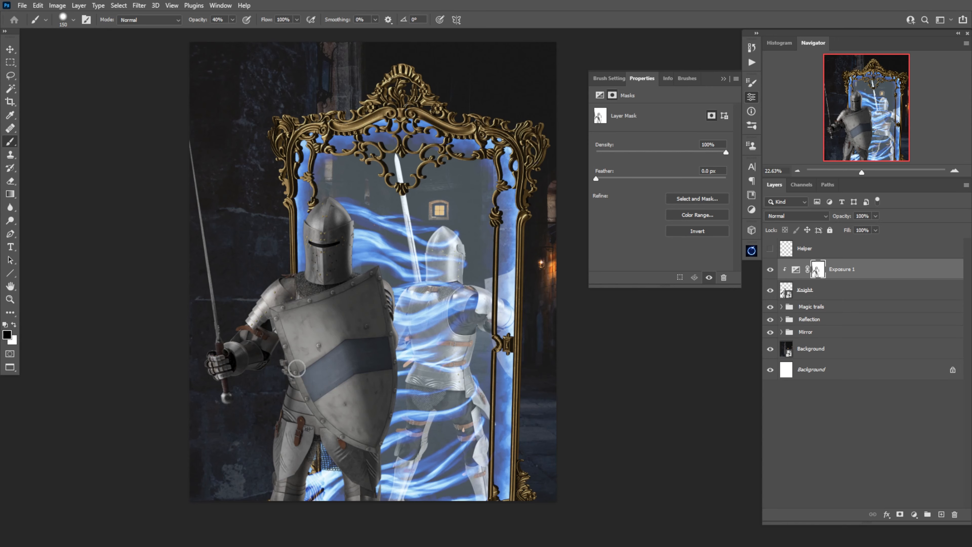
# Refine the Exposure 1 mask around the knight's legs with a 125 px brush at 20% opacity
pyautogui.press('x')
pyautogui.scroll(3, 320, 430)
pyautogui.press('x')
pyautogui.press('0')
pyautogui.press(']')
pyautogui.press(']')
pyautogui.press(']')
pyautogui.press(']')
pyautogui.scroll(-5, 408, 224)
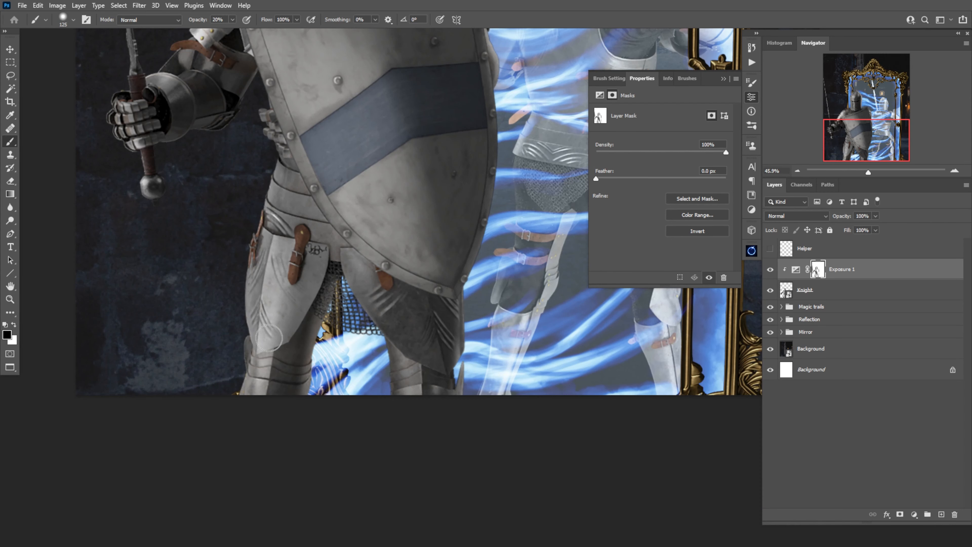
# Refine the Exposure 1 mask along the shield's upper rim with a 15 px brush at 100% opacity
pyautogui.rightClick(407, 224)
pyautogui.press('Escape')
pyautogui.scroll(5, 433, 230)
pyautogui.press('[')
pyautogui.press('[')
pyautogui.press('[')
pyautogui.press('[')
pyautogui.scroll(-3, 400, 446)
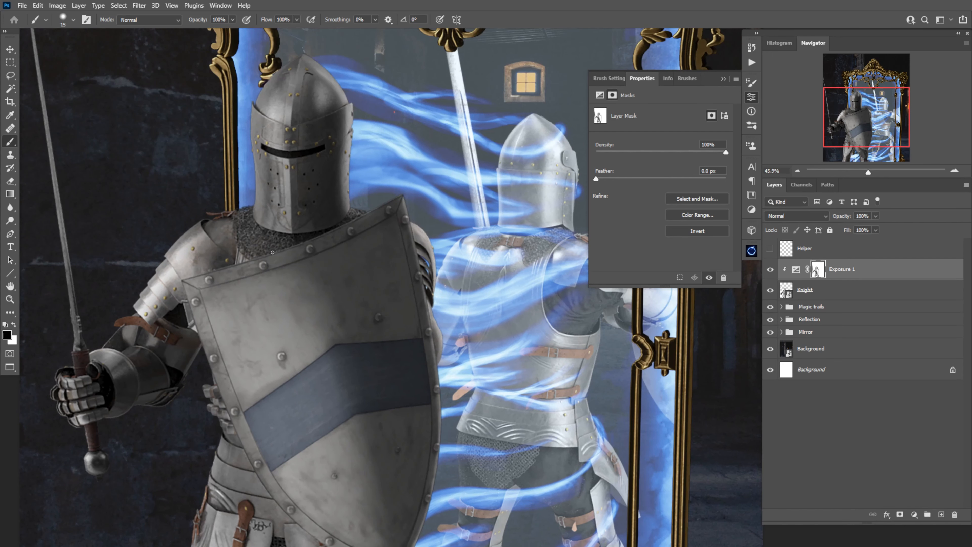
# Soften the knight's shading on the Exposure 1 mask with a 175 px brush at 20% opacity
pyautogui.press('x')
pyautogui.press('2')
pyautogui.press(']')
pyautogui.press(']')
pyautogui.press(']')
pyautogui.press(']')
pyautogui.press(']')
pyautogui.press(']')
pyautogui.press(']')
pyautogui.press(']')
pyautogui.press(']')
pyautogui.press(']')
pyautogui.press(']')
pyautogui.press(']')
pyautogui.scroll(-3, 363, 229)
# Compare the knight with and without the Exposure 1 adjustment
pyautogui.click(796, 269)
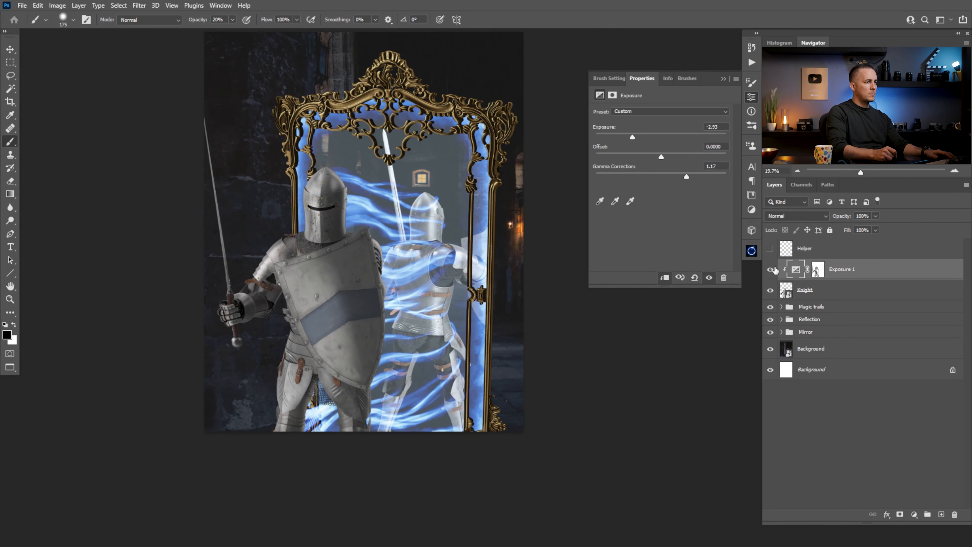
pyautogui.click(771, 270)
pyautogui.click(770, 270)
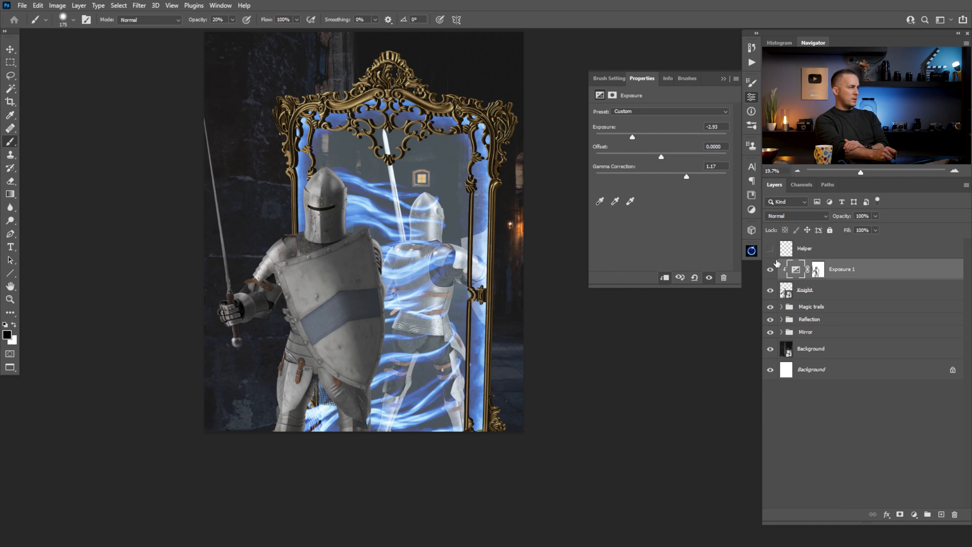
pyautogui.click(770, 270)
pyautogui.click(769, 269)
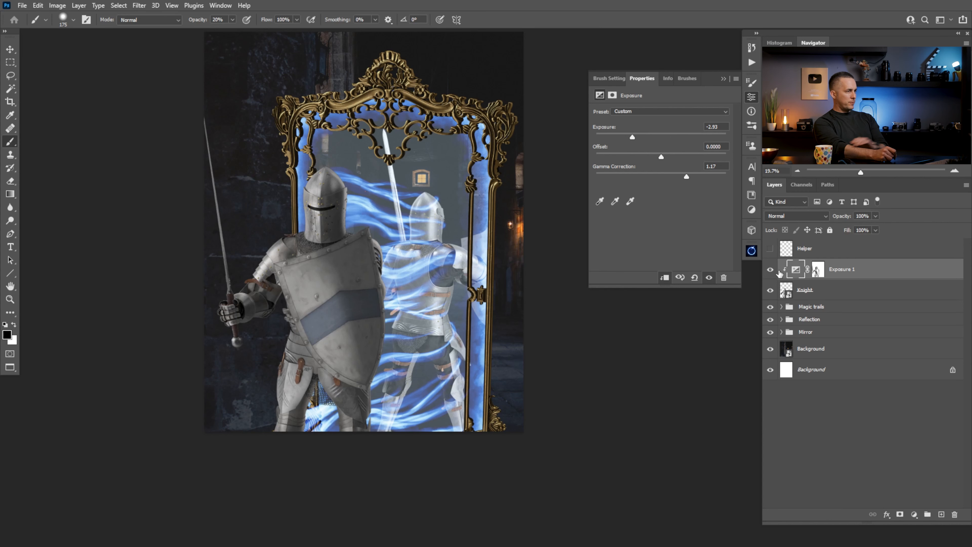
# Touch up the Exposure 1 mask below the helmet with a 100 px brush
pyautogui.click(818, 269)
pyautogui.press(']')
pyautogui.press(']')
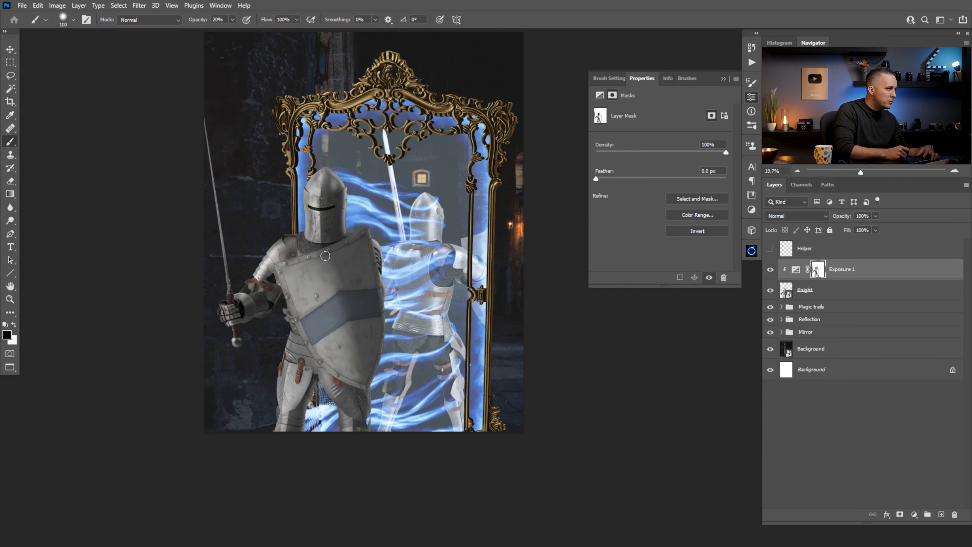
pyautogui.press(']')
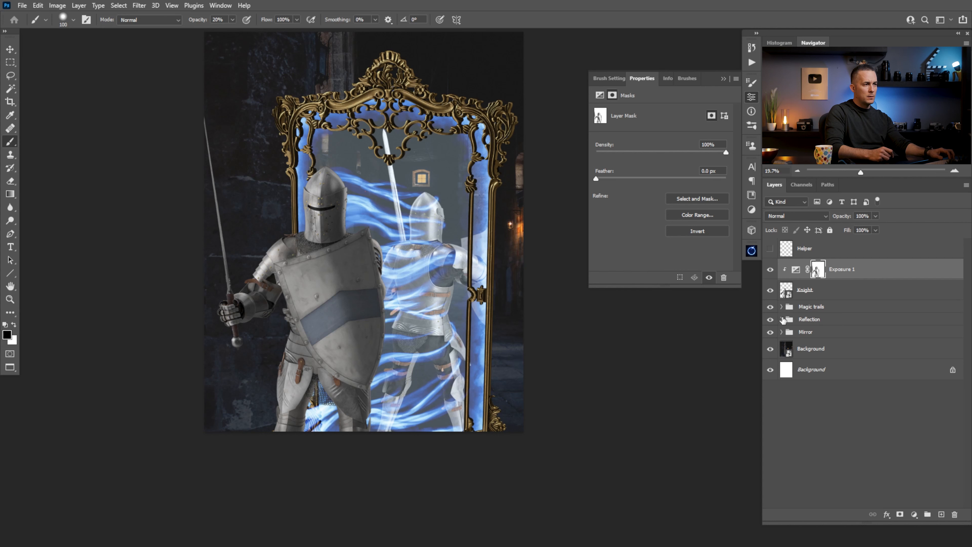
# Clip an Exposure adjustment to the Reflection layer and lower its exposure to about -2.15
pyautogui.click(781, 320)
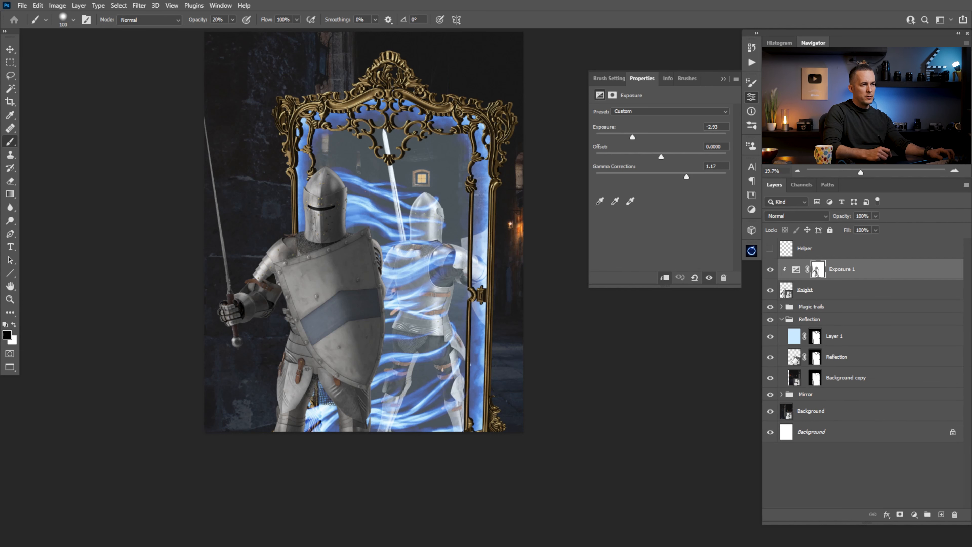
pyautogui.click(794, 358)
pyautogui.click(914, 514)
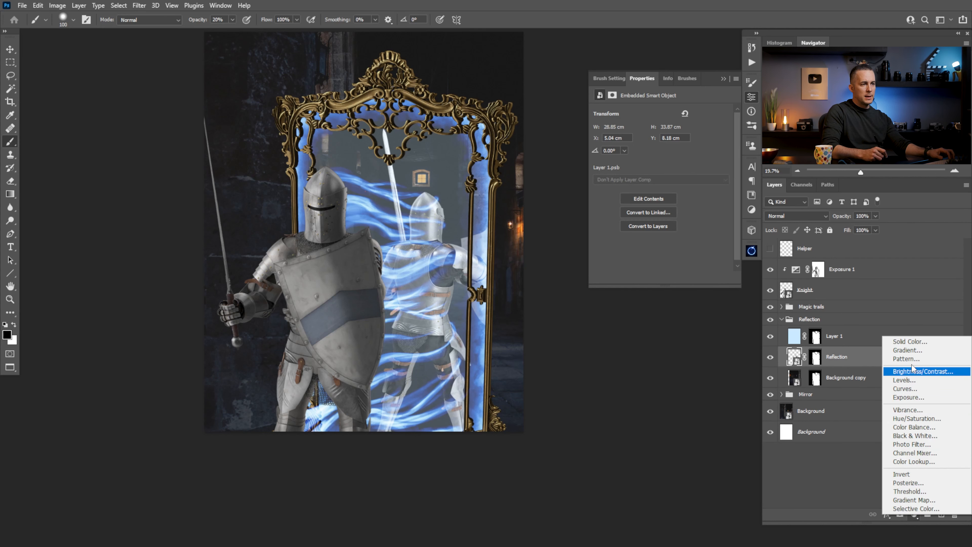
pyautogui.click(908, 398)
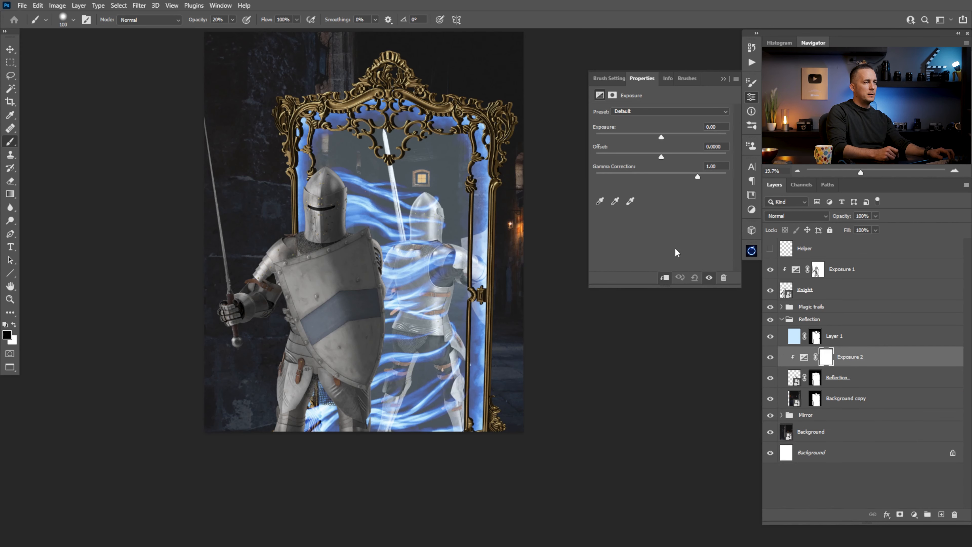
pyautogui.moveTo(661, 136); pyautogui.dragTo(639, 139)
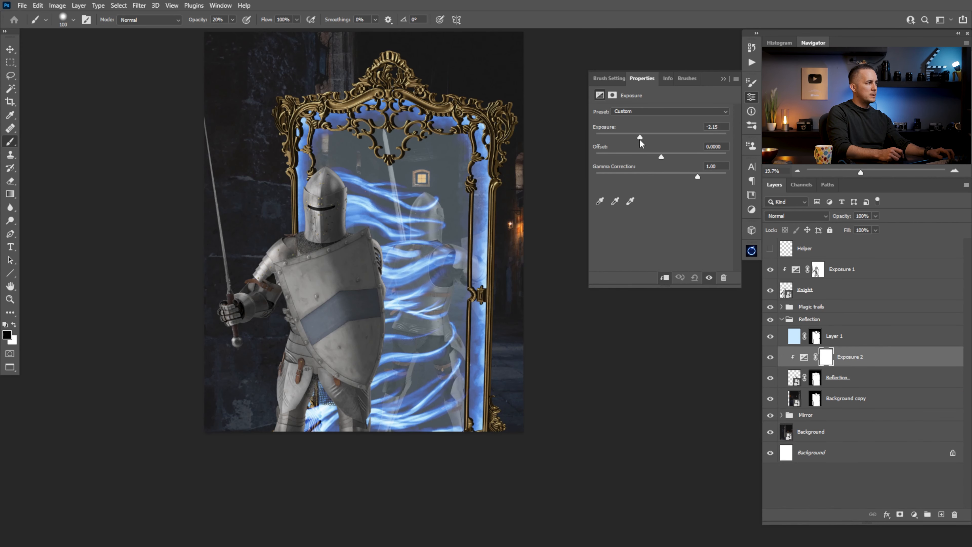
# Paint white at 20% opacity on the Exposure 2 mask to shade the reflected knight's body
pyautogui.moveTo(439, 263)
pyautogui.mouseDown()
pyautogui.moveTo(406, 261)
pyautogui.moveTo(388, 164)
pyautogui.mouseUp()
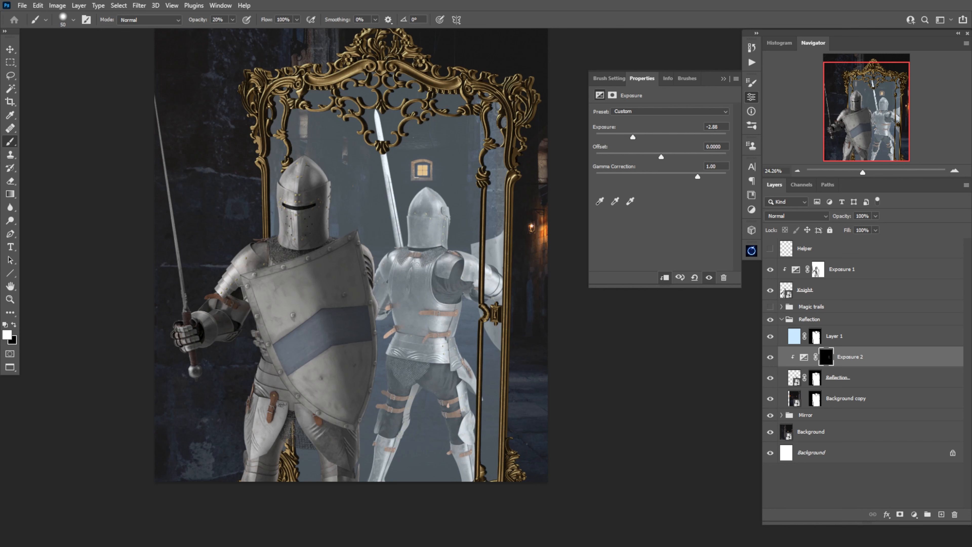
pyautogui.moveTo(497, 286); pyautogui.dragTo(460, 431)
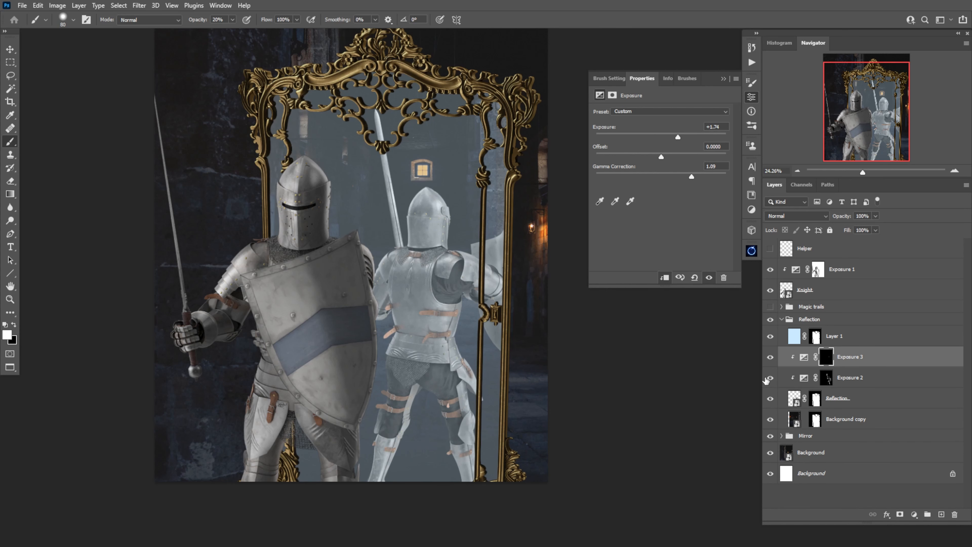
# Paint highlights on the Exposure 3 mask along the reflected knight's shield arm, side and legs
pyautogui.click(825, 356)
pyautogui.moveTo(470, 256); pyautogui.dragTo(495, 282)
pyautogui.moveTo(453, 308)
pyautogui.mouseDown()
pyautogui.moveTo(453, 352)
pyautogui.moveTo(474, 389)
pyautogui.mouseUp()
pyautogui.moveTo(466, 386); pyautogui.dragTo(467, 477)
pyautogui.moveTo(410, 398); pyautogui.dragTo(381, 477)
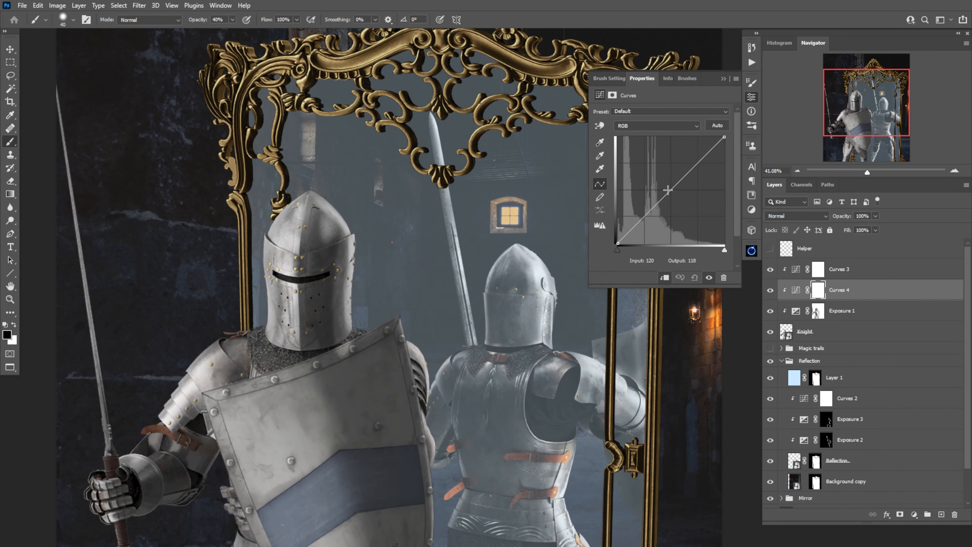
# Raise the midtones of the Curves 4 adjustment on the knight and collapse the adjustment settings
pyautogui.moveTo(668, 189); pyautogui.dragTo(658, 168)
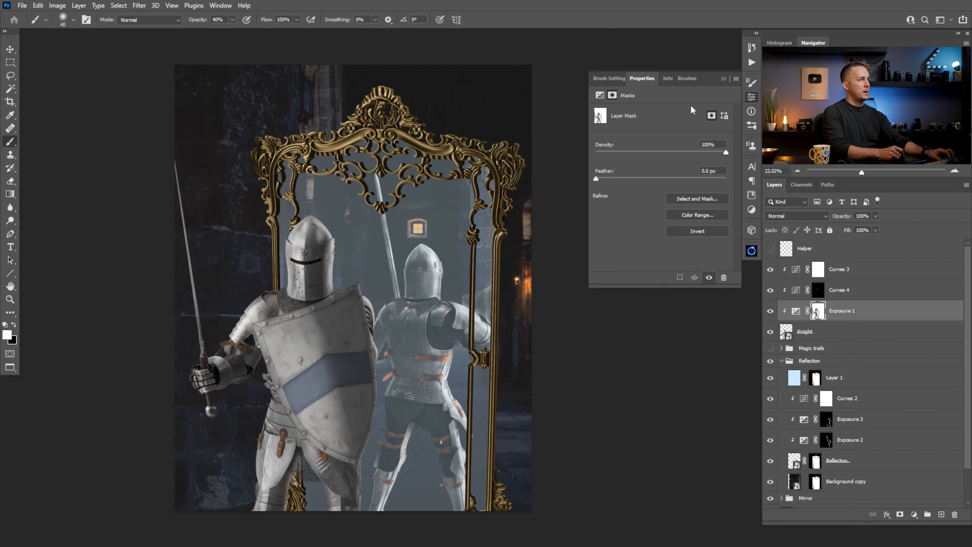
pyautogui.click(723, 79)
# Compare the reflection with and without the Exposure 2 and Exposure 3 adjustments
pyautogui.moveTo(771, 437); pyautogui.dragTo(771, 400)
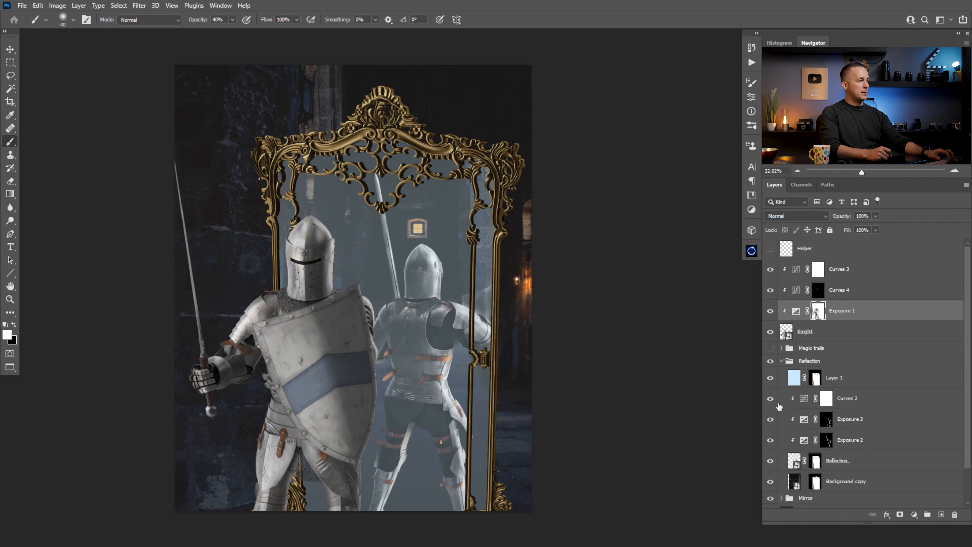
pyautogui.click(806, 440)
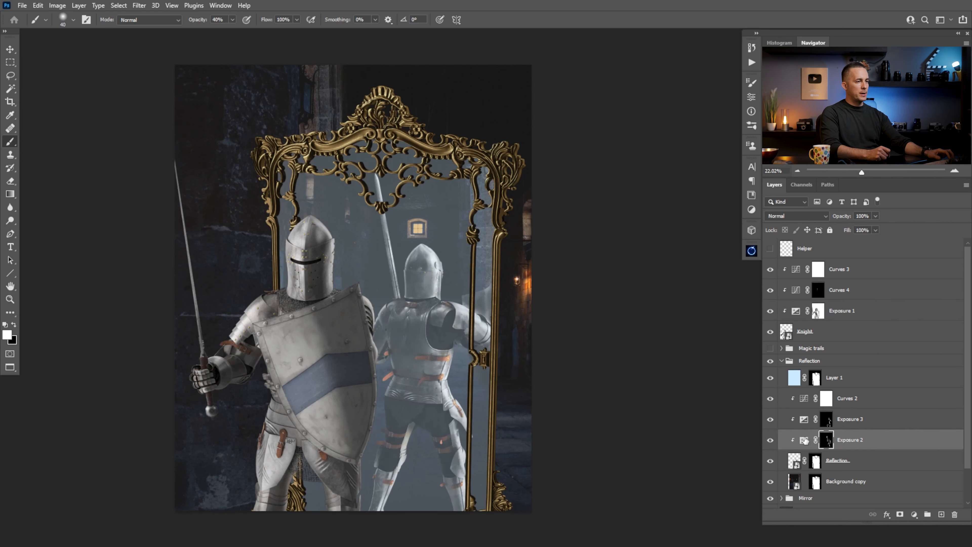
pyautogui.click(767, 436)
pyautogui.click(769, 419)
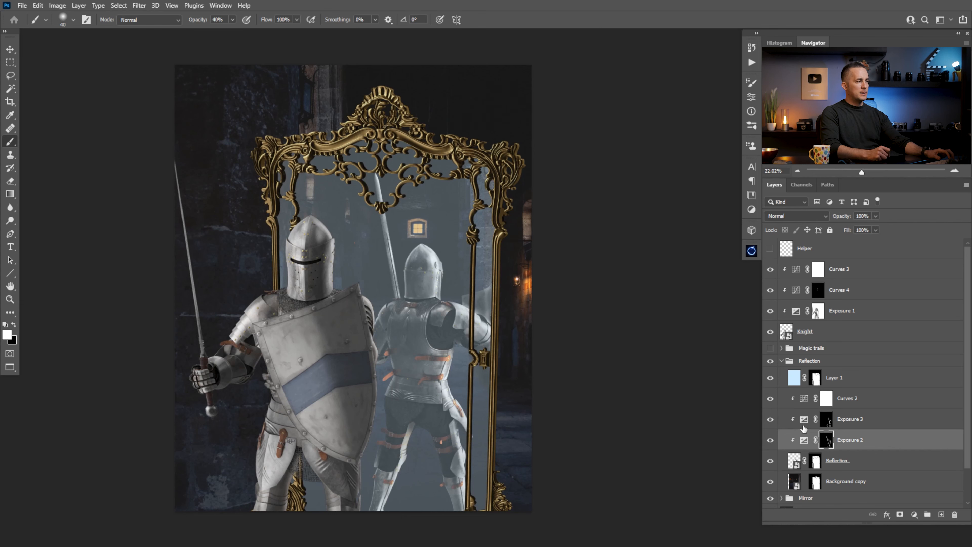
pyautogui.click(784, 419)
pyautogui.click(769, 419)
pyautogui.click(770, 418)
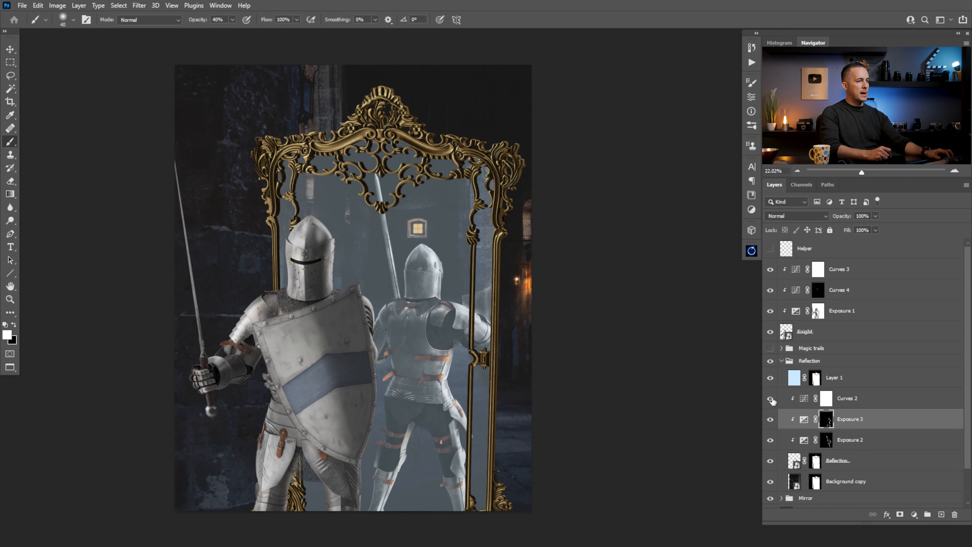
# Compare the reflection and the knight before and after all their Curves and Exposure adjustments
pyautogui.click(770, 398)
pyautogui.click(771, 399)
pyautogui.click(769, 419)
pyautogui.click(770, 440)
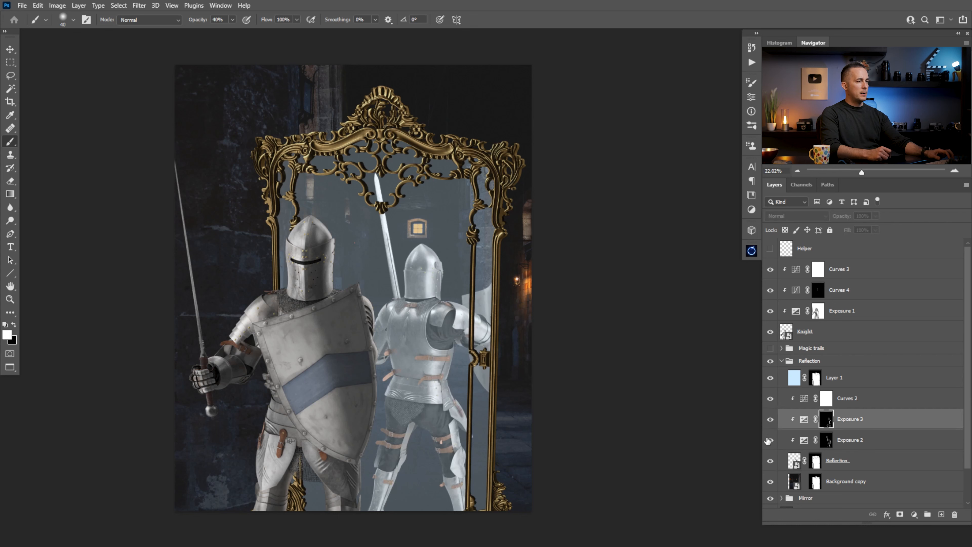
pyautogui.click(770, 398)
pyautogui.moveTo(769, 312); pyautogui.dragTo(769, 268)
pyautogui.scroll(-2, 446, 338)
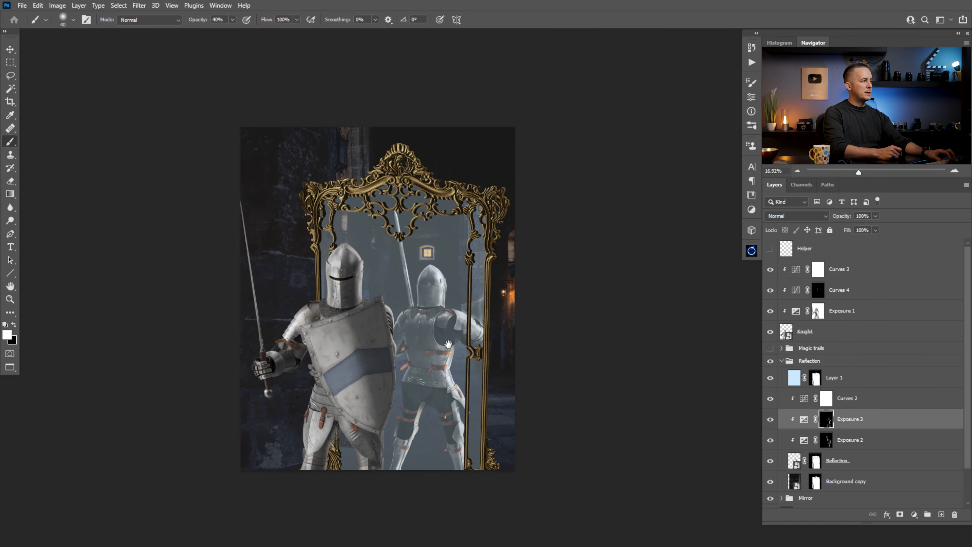
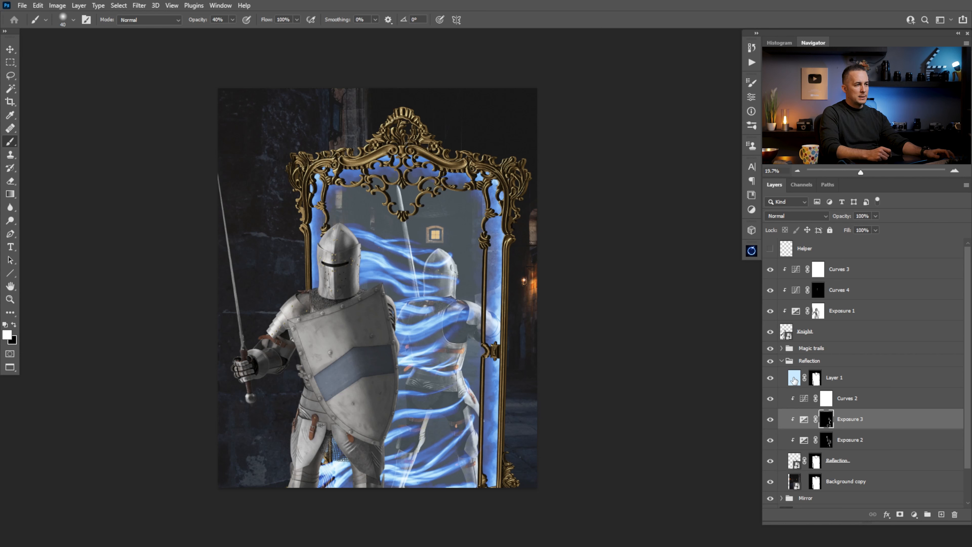
# Add a new layer clipped above Curves 2 in the Reflection group and set its blend mode to Screen
pyautogui.click(804, 402)
pyautogui.click(941, 515)
pyautogui.press('x')
pyautogui.keyDown('alt'); pyautogui.click(806, 405); pyautogui.keyUp('alt')
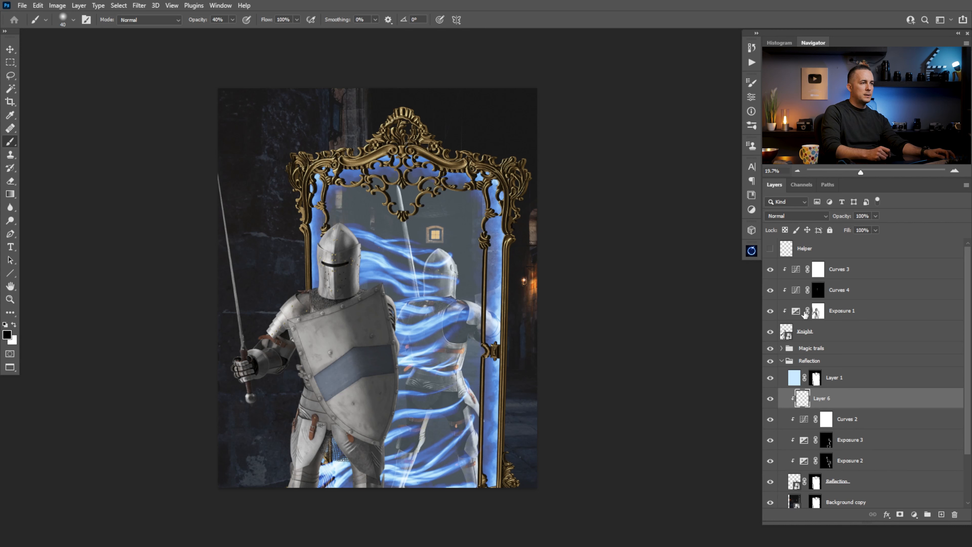
pyautogui.click(796, 216)
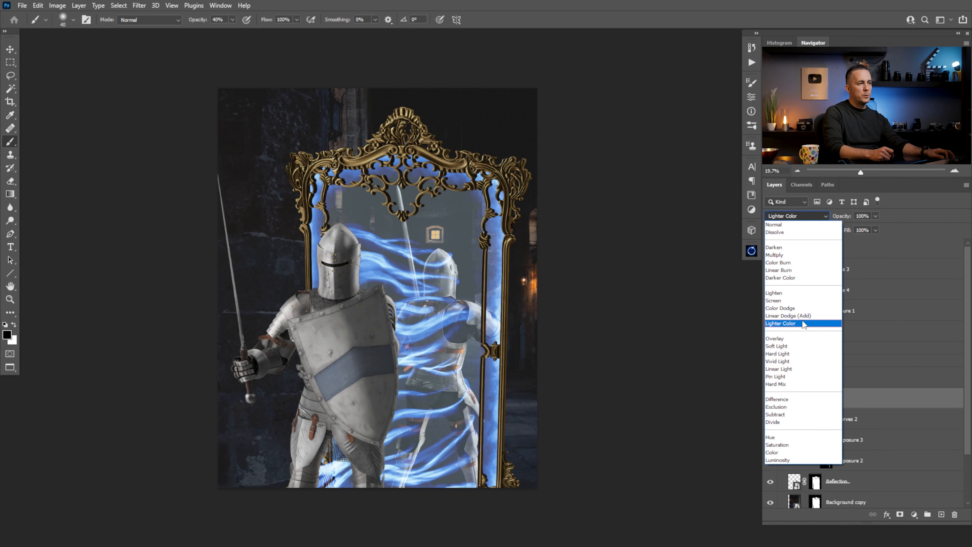
pyautogui.click(792, 302)
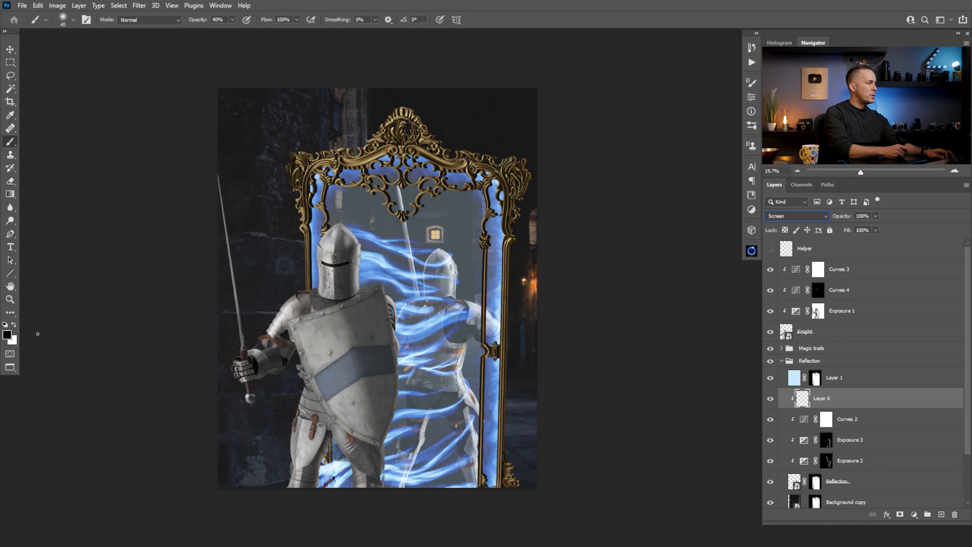
# Sample a light blue from the magic trails and darken the foreground colour to #055f8e
pyautogui.keyDown('alt'); pyautogui.click(411, 273); pyautogui.keyUp('alt')
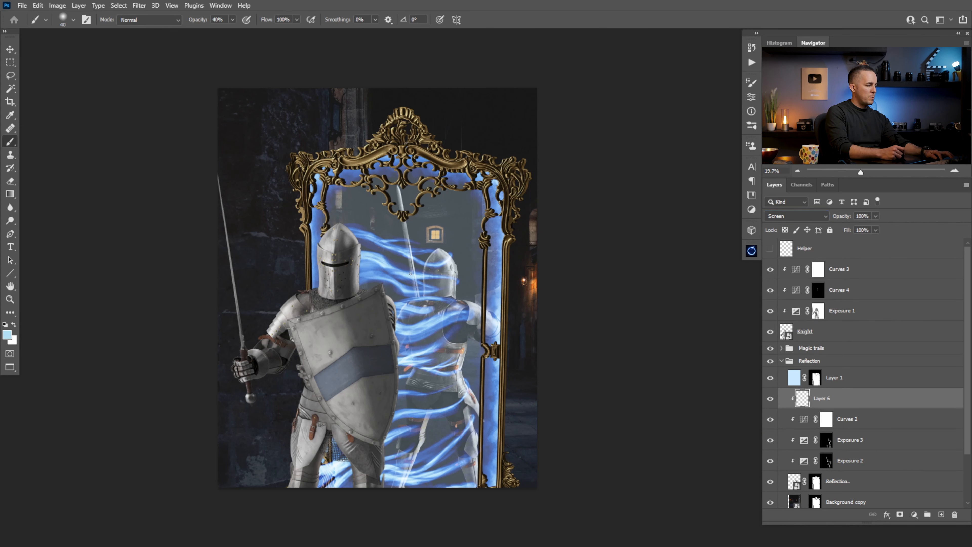
pyautogui.click(8, 334)
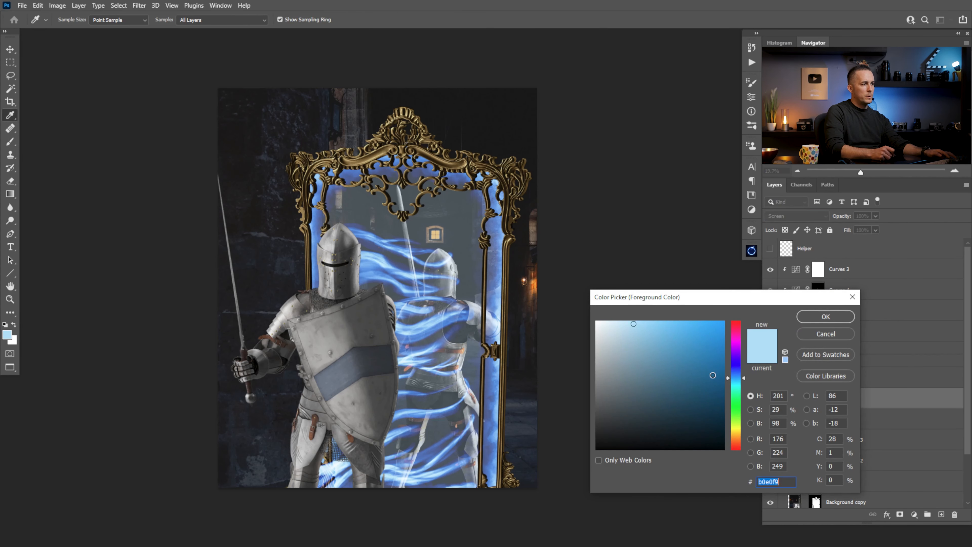
pyautogui.click(713, 374)
pyautogui.press('Return')
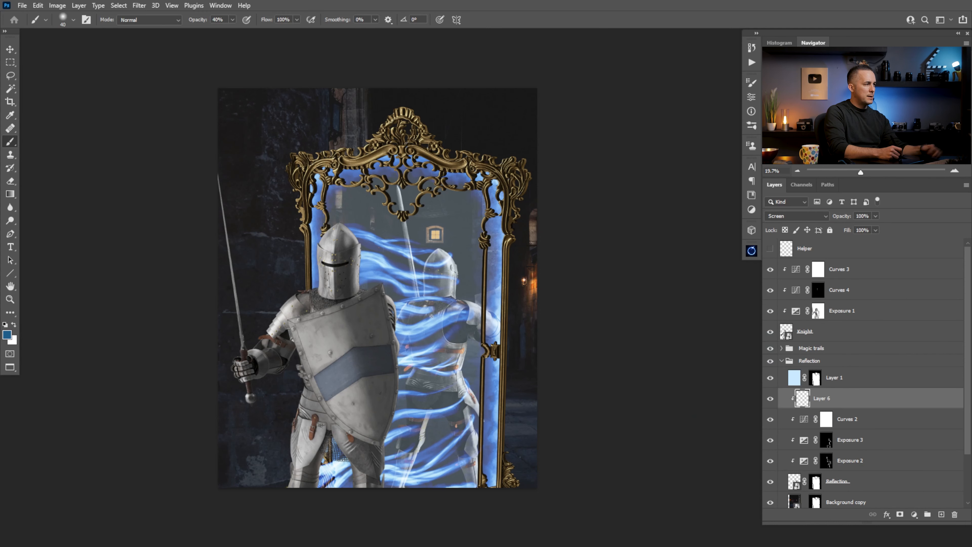
# Enlarge the brush to 250 px for painting on the clipped glow layer
pyautogui.rightClick(433, 311)
pyautogui.press('Escape')
pyautogui.press(']')
pyautogui.press(']')
pyautogui.press(']')
pyautogui.press(']')
pyautogui.press(']')
pyautogui.press(']')
pyautogui.press(']')
pyautogui.press(']')
pyautogui.press(']')
pyautogui.press(']')
pyautogui.press(']')
pyautogui.press(']')
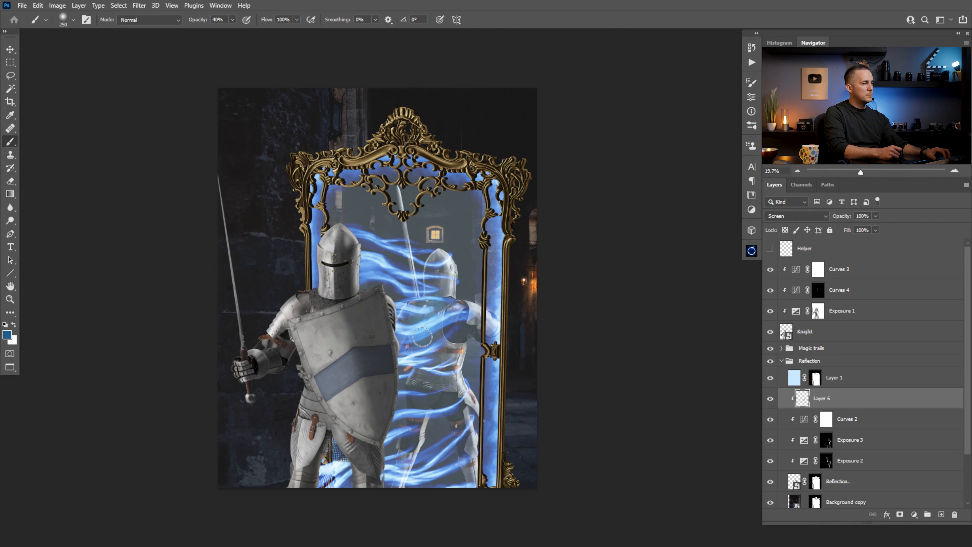
# Shift the foreground colour's hue to 216° for a deeper blue, #053c8e, and return to the Brush tool
pyautogui.click(7, 334)
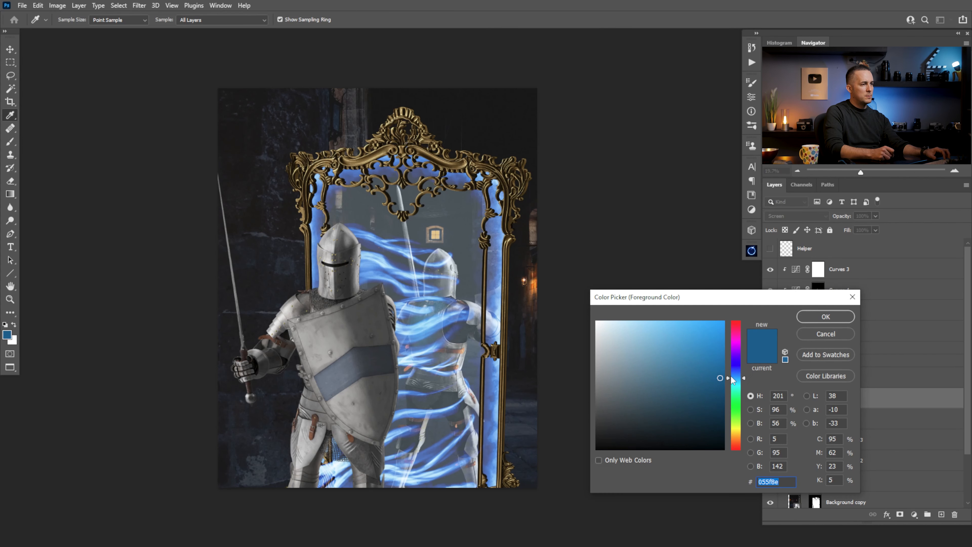
pyautogui.moveTo(730, 376); pyautogui.dragTo(732, 370)
pyautogui.click(731, 372)
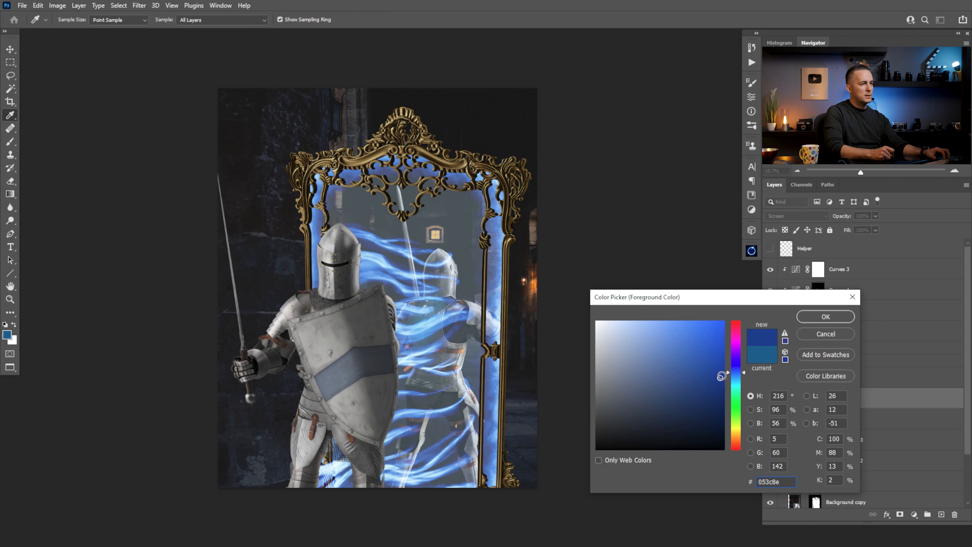
pyautogui.press('Return')
pyautogui.press('b')
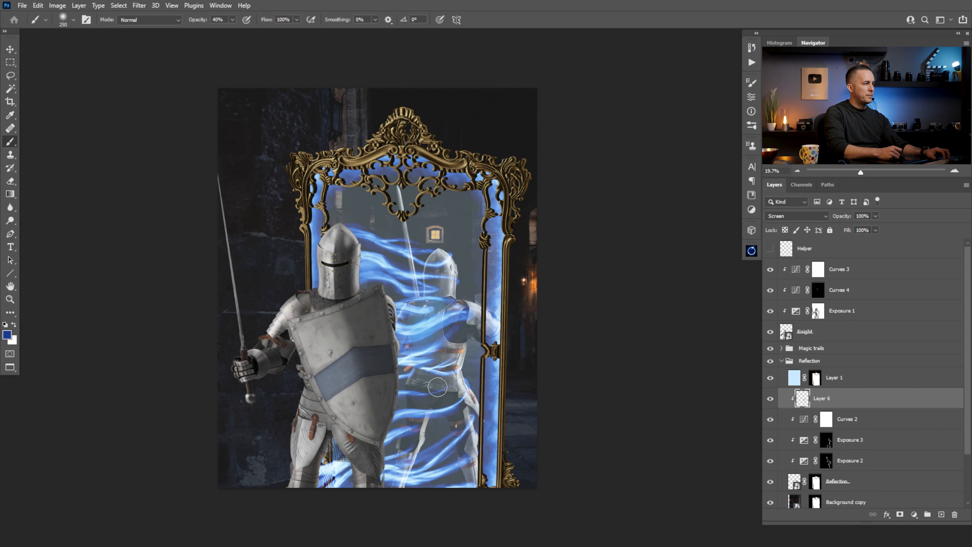
# Change the clipped glow layer's blend mode to Linear Dodge (Add)
pyautogui.click(792, 216)
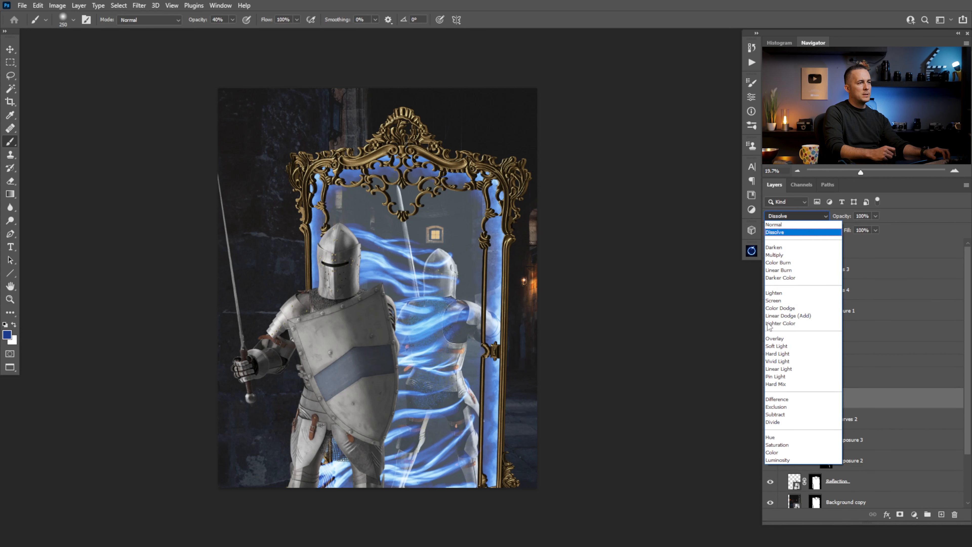
pyautogui.click(784, 315)
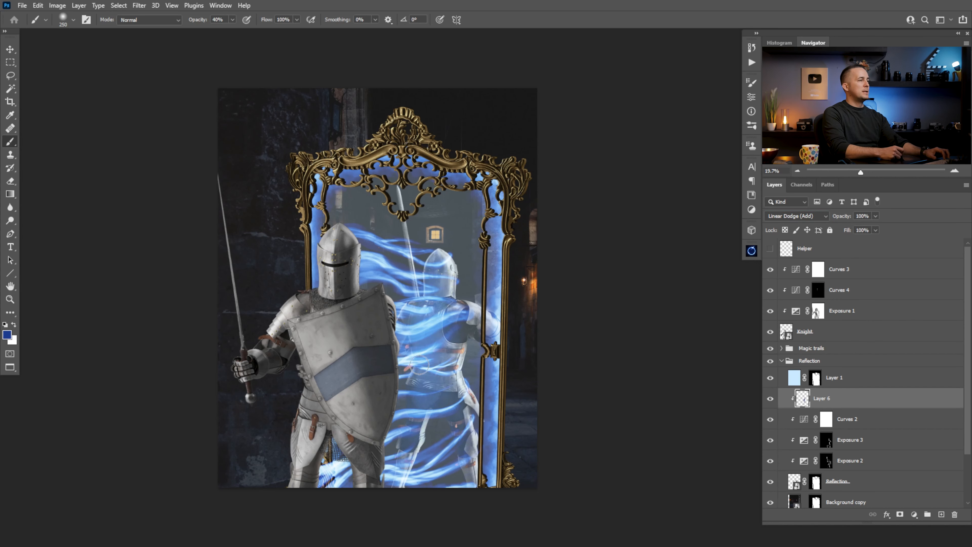
pyautogui.scroll(-4, 429, 363)
pyautogui.scroll(4, 475, 366)
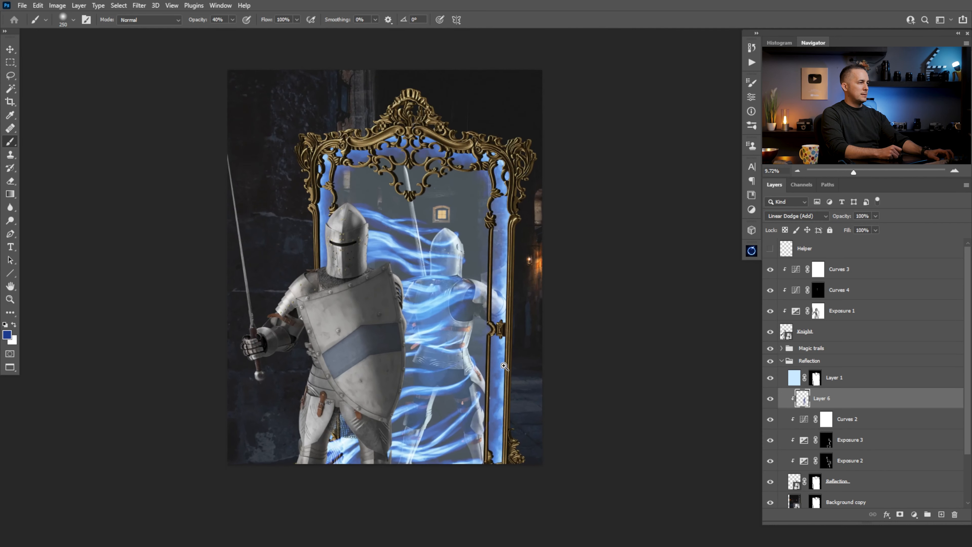
pyautogui.click(800, 349)
pyautogui.moveTo(846, 218); pyautogui.dragTo(836, 220)
pyautogui.hotkey('ctrl', 'z')
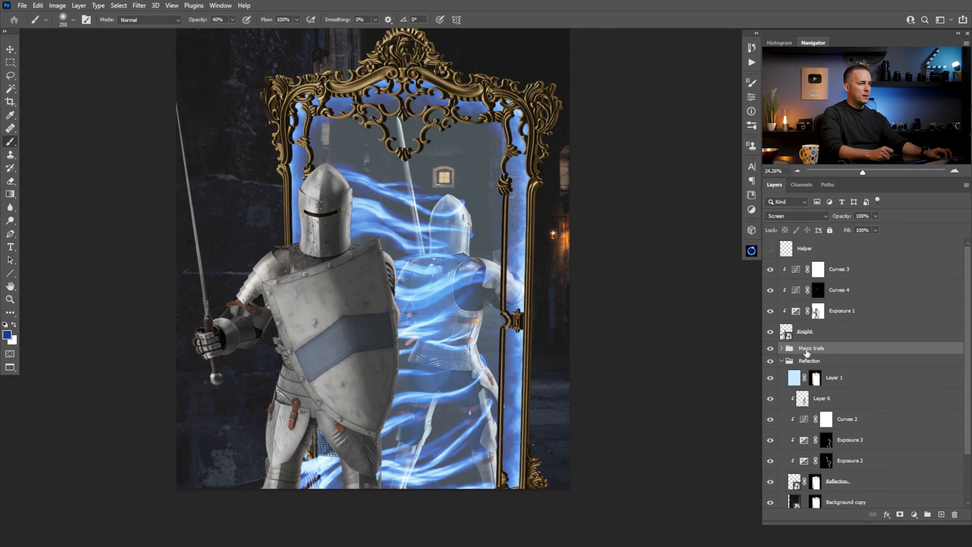
# Clear all the paint from Layer 6, the clipped glow layer above the reflection's adjustments, and deselect
pyautogui.click(805, 401)
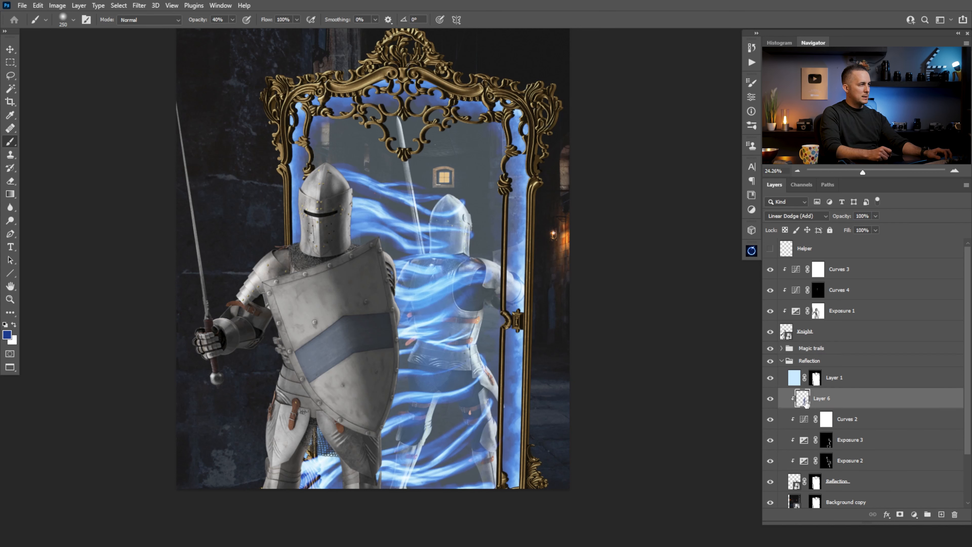
pyautogui.hotkey('ctrl', 'a')
pyautogui.press('Delete')
pyautogui.hotkey('ctrl', 'd')
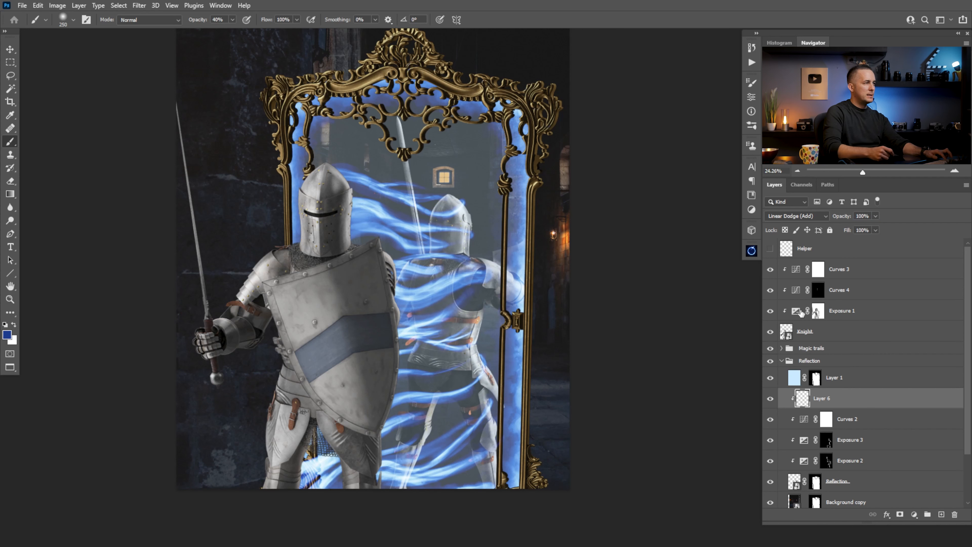
# Compare the reflection with and without the Exposure 2, Exposure 3 and Curves 2 adjustments
pyautogui.click(770, 460)
pyautogui.click(770, 460)
pyautogui.click(771, 440)
pyautogui.click(771, 419)
pyautogui.click(770, 419)
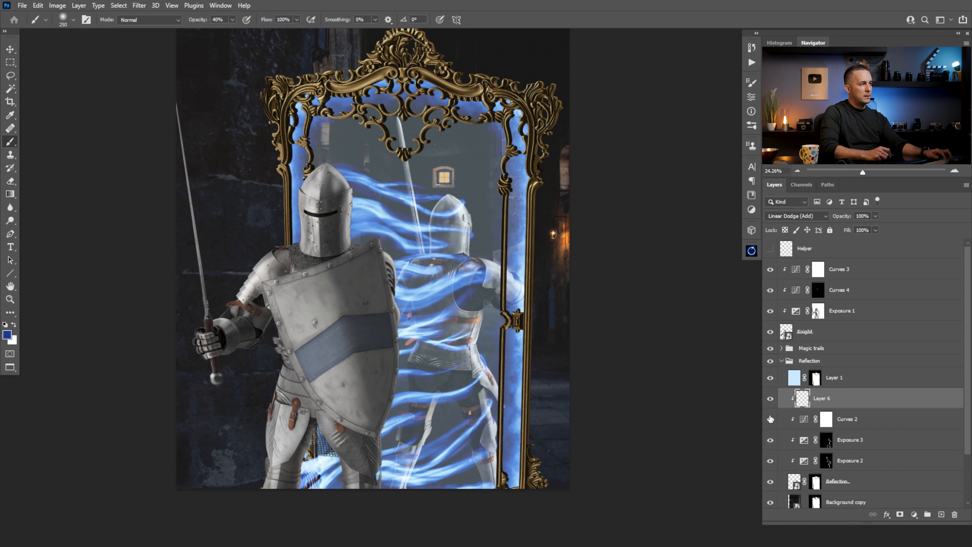
pyautogui.click(770, 419)
pyautogui.click(770, 419)
# Paint black at 40% opacity on the Curves 2 mask over the reflection's back, using a soft brush of 175 to 200 px
pyautogui.click(826, 418)
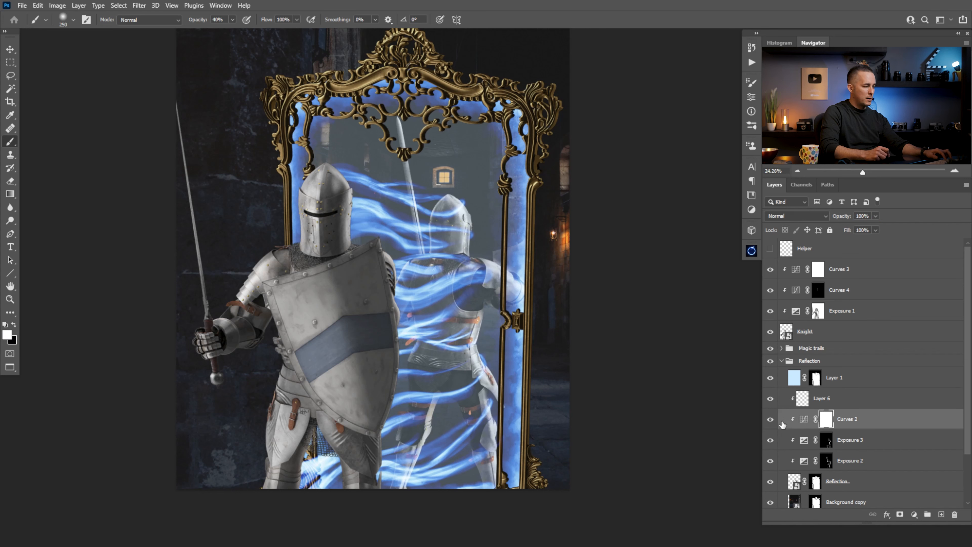
pyautogui.press('x')
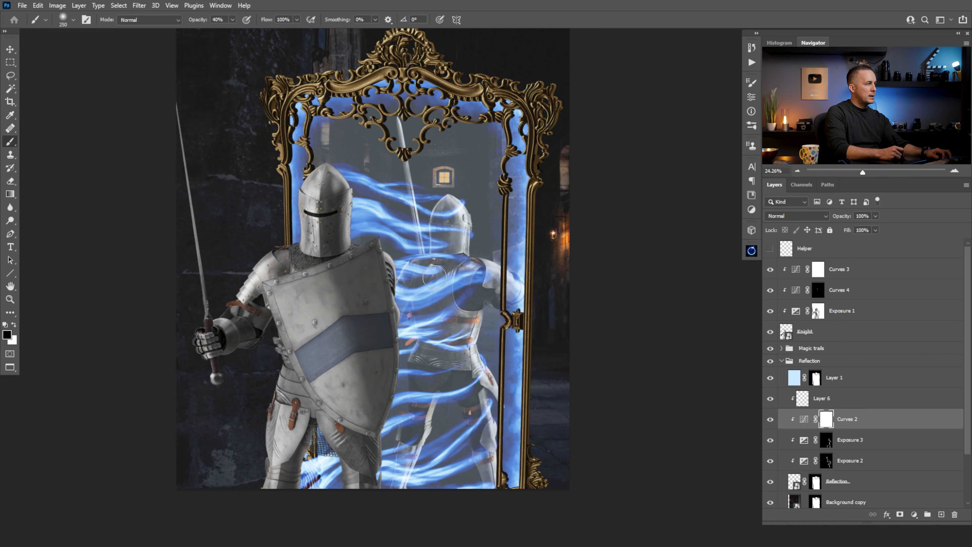
pyautogui.press('[')
pyautogui.press('[')
pyautogui.press('[')
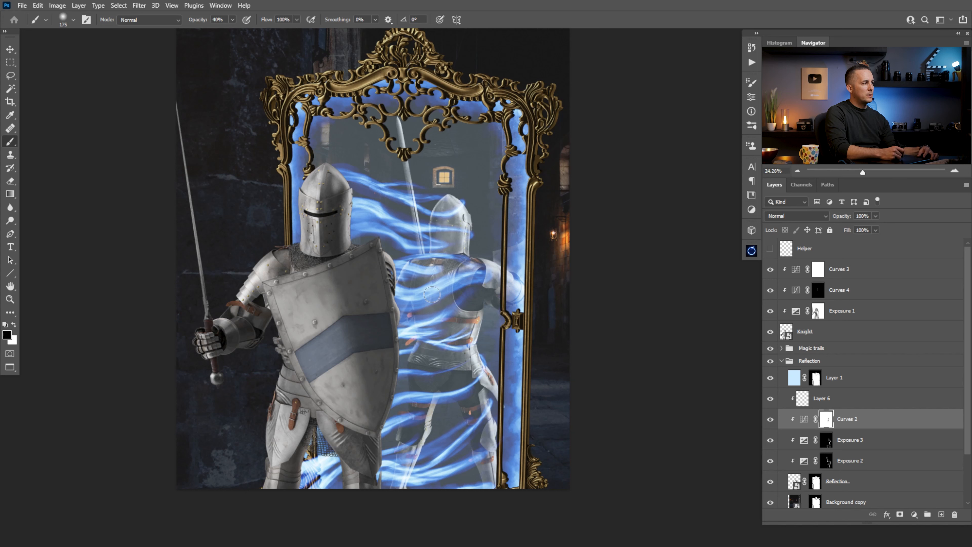
pyautogui.press(']')
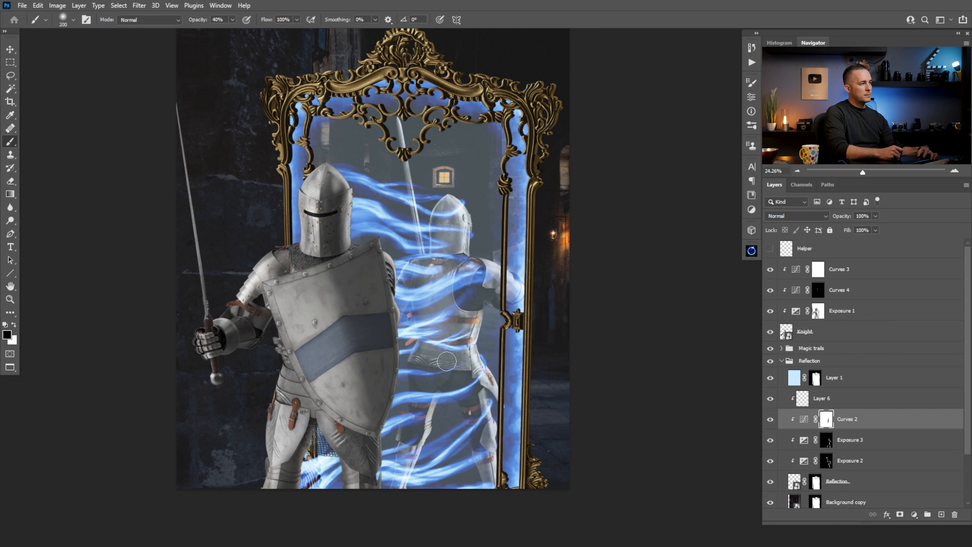
# Refine the Curves 2 mask around the reflection's waist and shoulders with black, varying the brush between 125 and 200 px
pyautogui.press('[')
pyautogui.press('[')
pyautogui.press('[')
pyautogui.press('[')
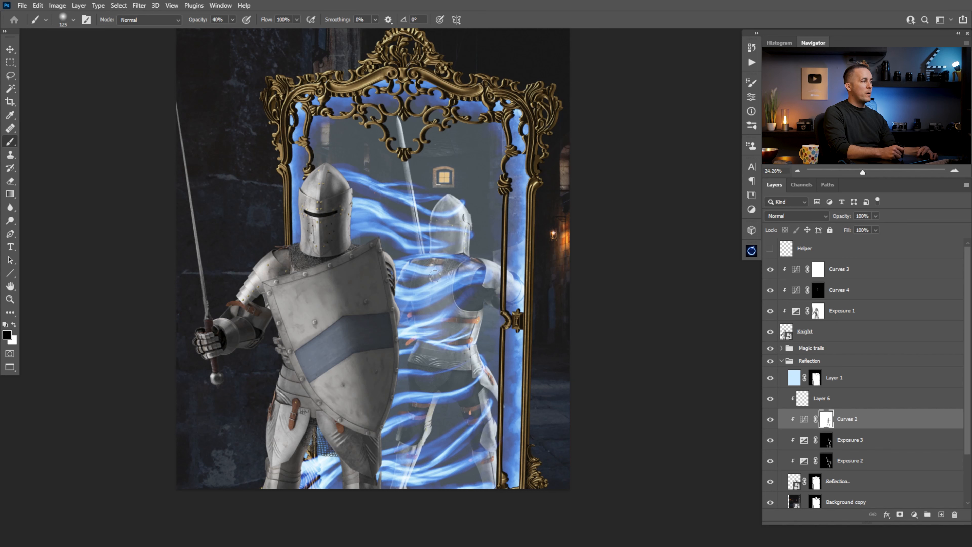
pyautogui.press(']')
pyautogui.press(']')
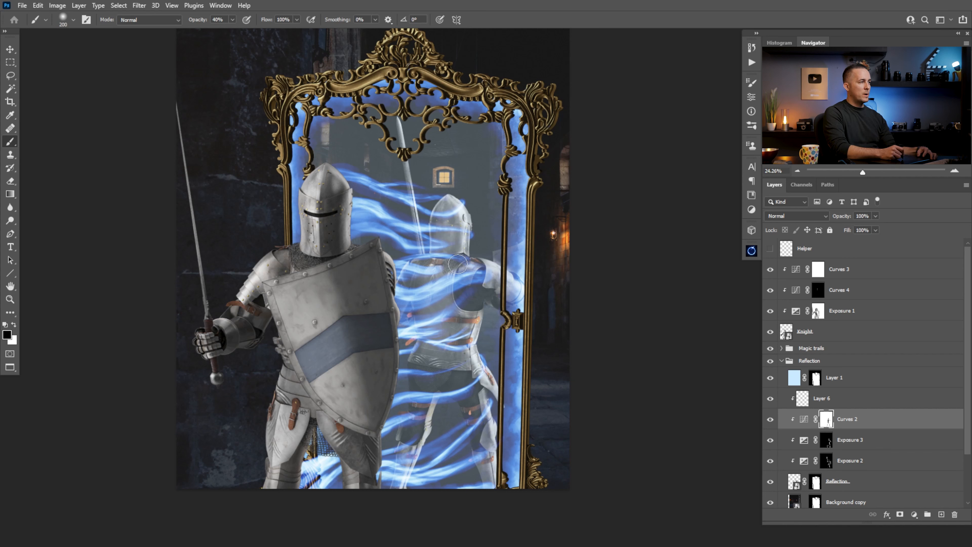
pyautogui.moveTo(458, 263)
pyautogui.mouseDown()
pyautogui.moveTo(535, 291)
pyautogui.moveTo(749, 321)
pyautogui.mouseUp()
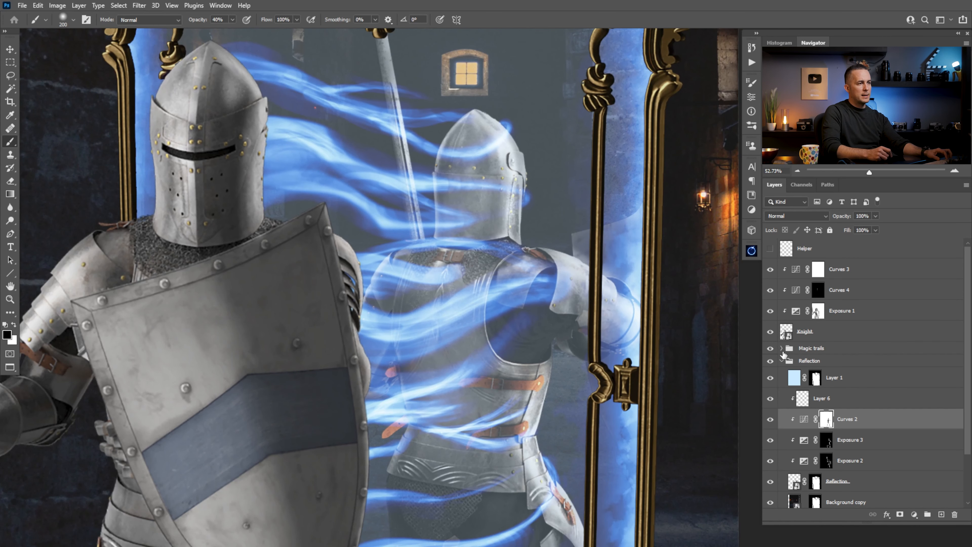
# Expand the Magic trails group, check what Layer 5 and Layer 3 contribute, and make Layer 3 active
pyautogui.click(781, 348)
pyautogui.click(770, 407)
pyautogui.click(770, 409)
pyautogui.click(797, 429)
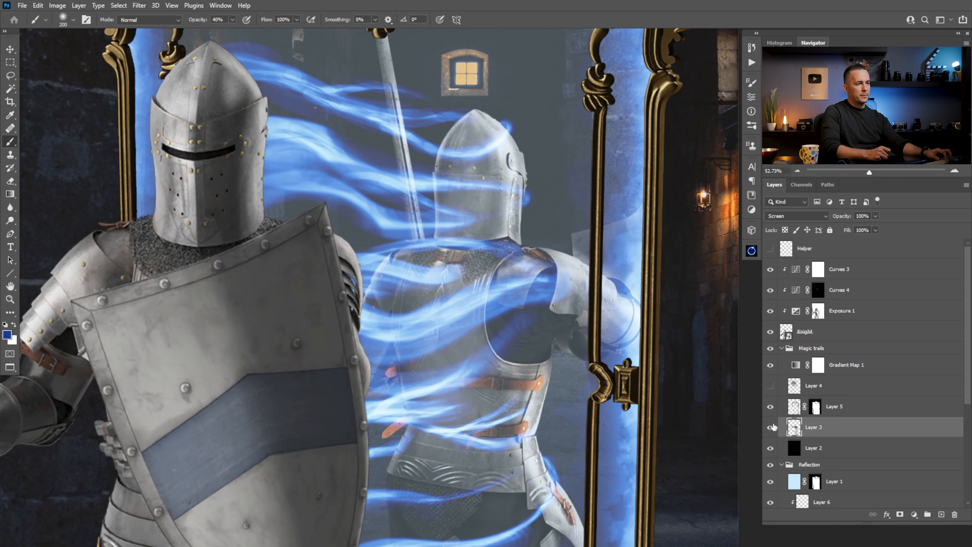
pyautogui.click(770, 427)
pyautogui.click(770, 427)
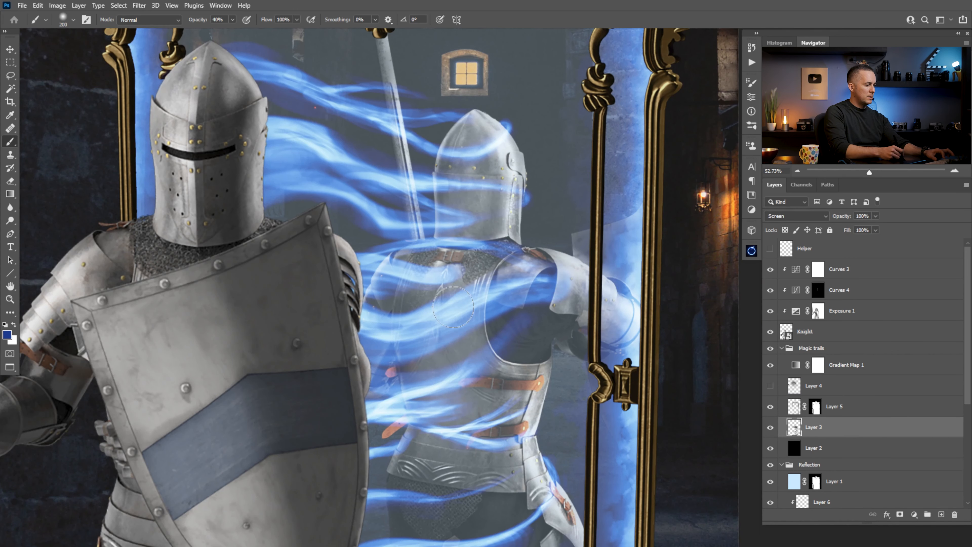
# Paint out trail light over the reflection's upper back on Layer 3 with a black 50 px brush at 66% hardness
pyautogui.press('x')
pyautogui.press('d')
pyautogui.press('[')
pyautogui.press('[')
pyautogui.press('[')
pyautogui.press('[')
pyautogui.press('[')
pyautogui.press('[')
pyautogui.press('[')
pyautogui.press('[')
pyautogui.press('[')
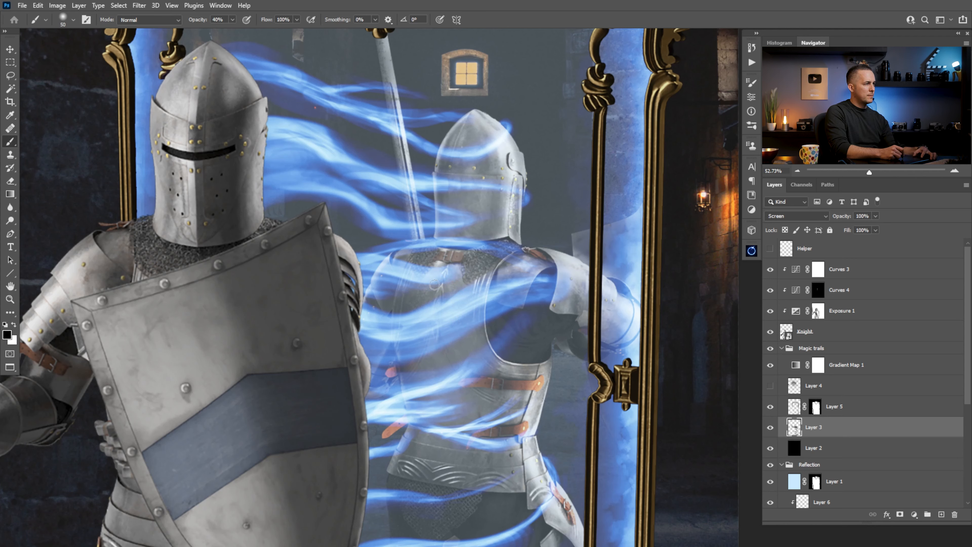
pyautogui.rightClick(471, 270)
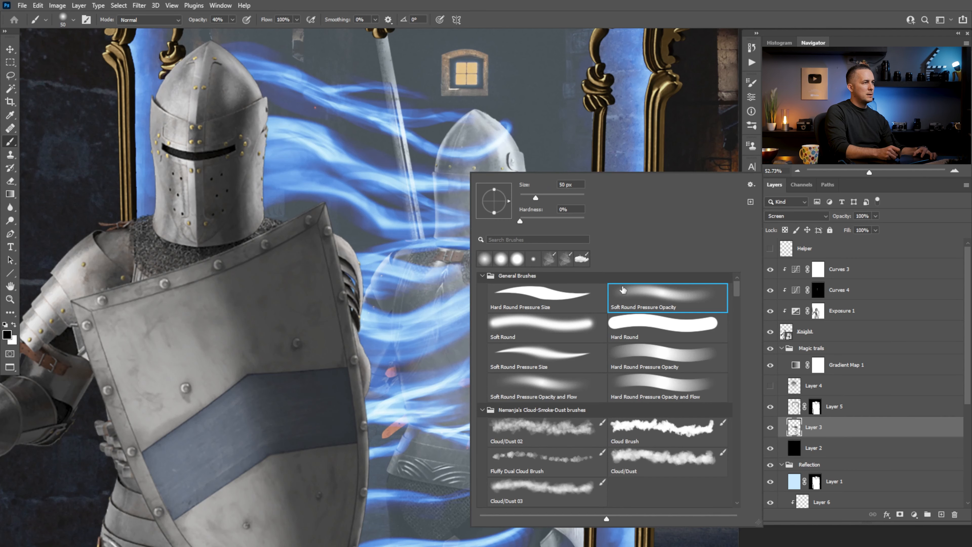
pyautogui.click(561, 218)
pyautogui.press('Return')
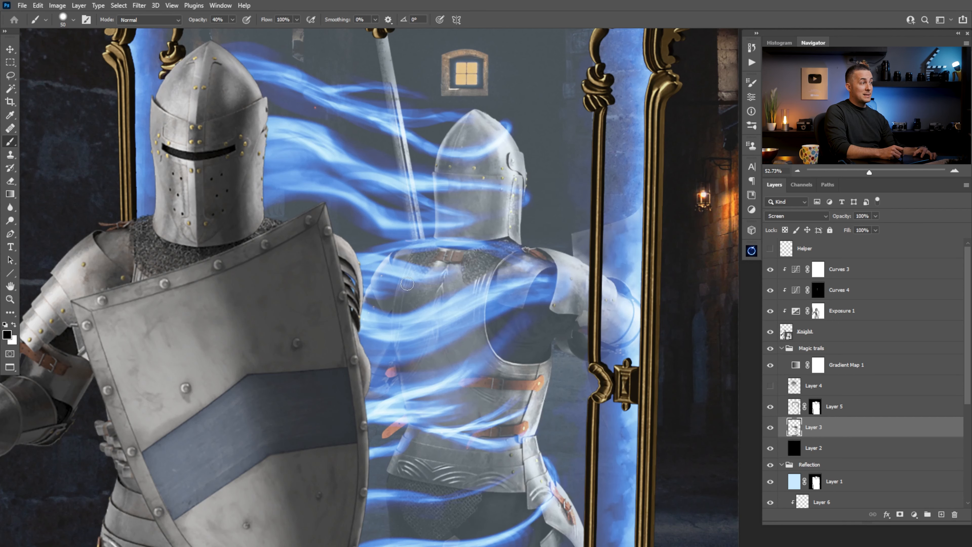
pyautogui.moveTo(433, 266)
pyautogui.mouseDown()
pyautogui.moveTo(475, 257)
pyautogui.moveTo(413, 261)
pyautogui.moveTo(446, 262)
pyautogui.mouseUp()
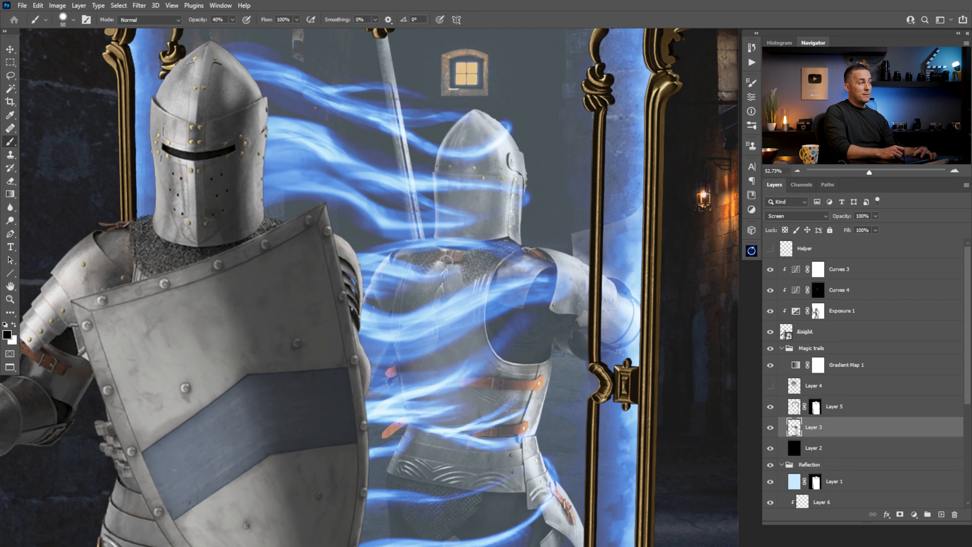
# Touch up the trails near the reflection's shoulder on Layer 3 with a 15 px brush, switching the foreground to white
pyautogui.press('[')
pyautogui.press('[')
pyautogui.press('[')
pyautogui.press('[')
pyautogui.press('[')
pyautogui.press('x')
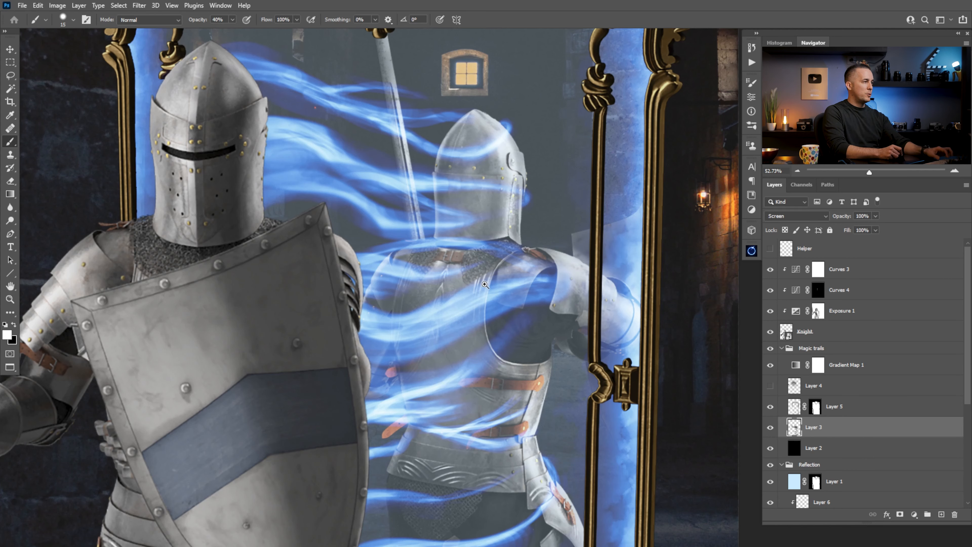
pyautogui.scroll(-3, 419, 305)
pyautogui.scroll(-3, 439, 297)
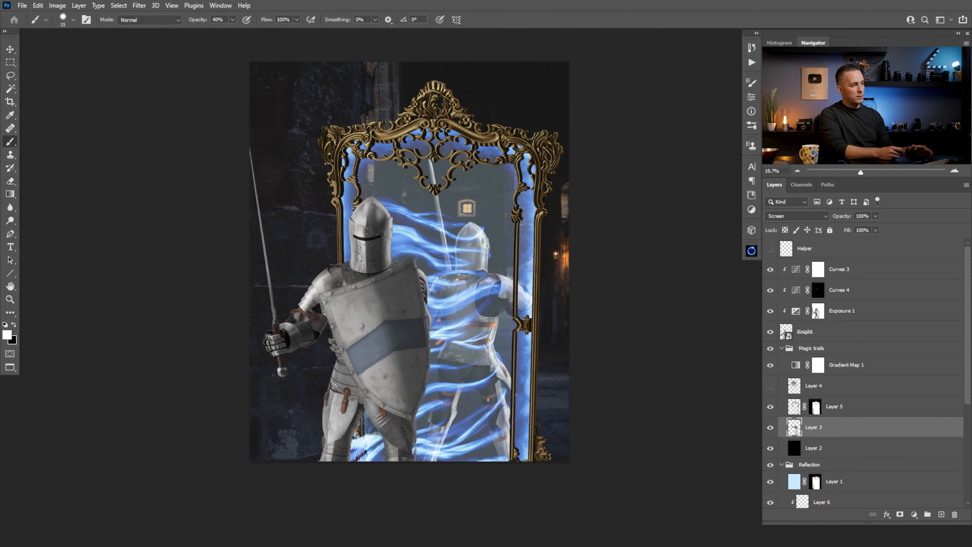
pyautogui.scroll(2, 456, 294)
pyautogui.moveTo(469, 317); pyautogui.dragTo(472, 351)
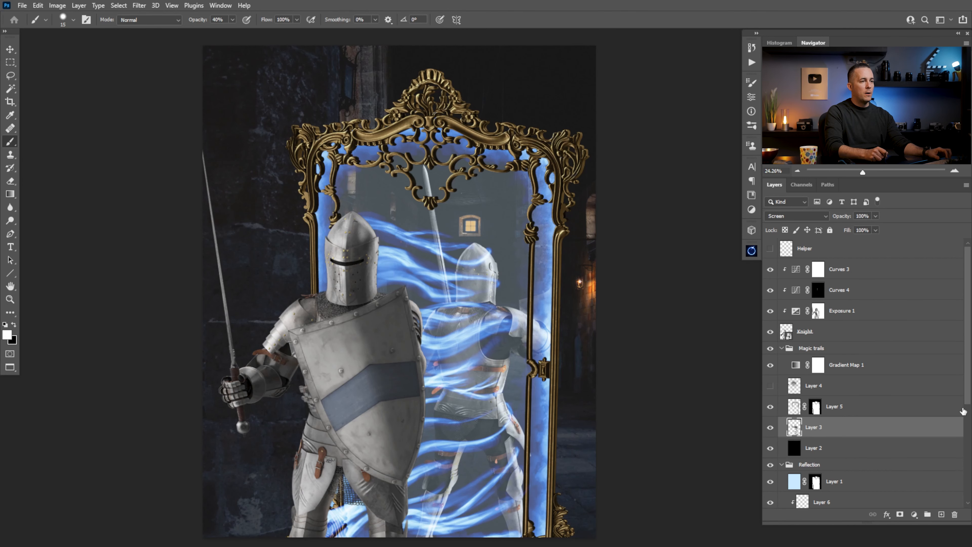
# Compare the reflection with and without the light blue Layer 1, reduce its opacity to 26%, and target its mask with black
pyautogui.scroll(-3, 963, 410)
pyautogui.click(819, 407)
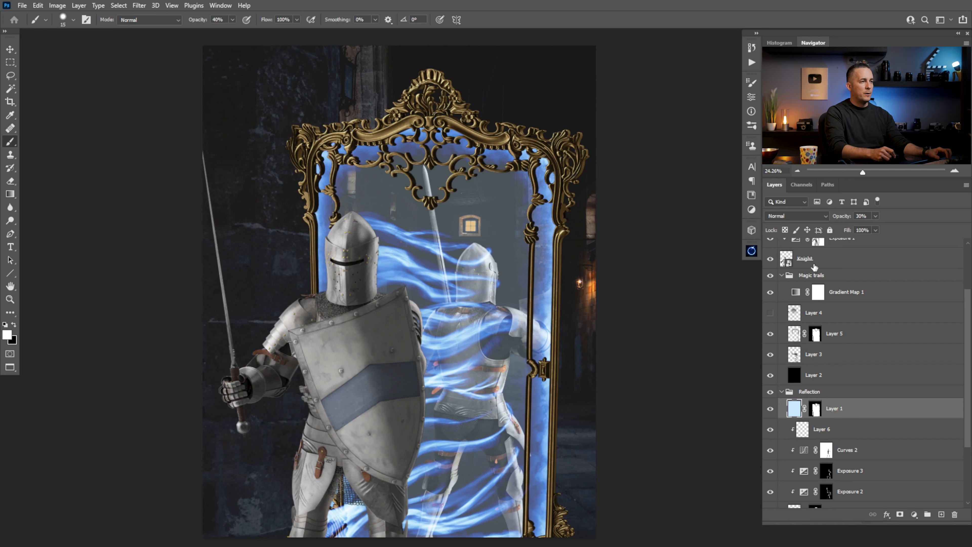
pyautogui.click(770, 408)
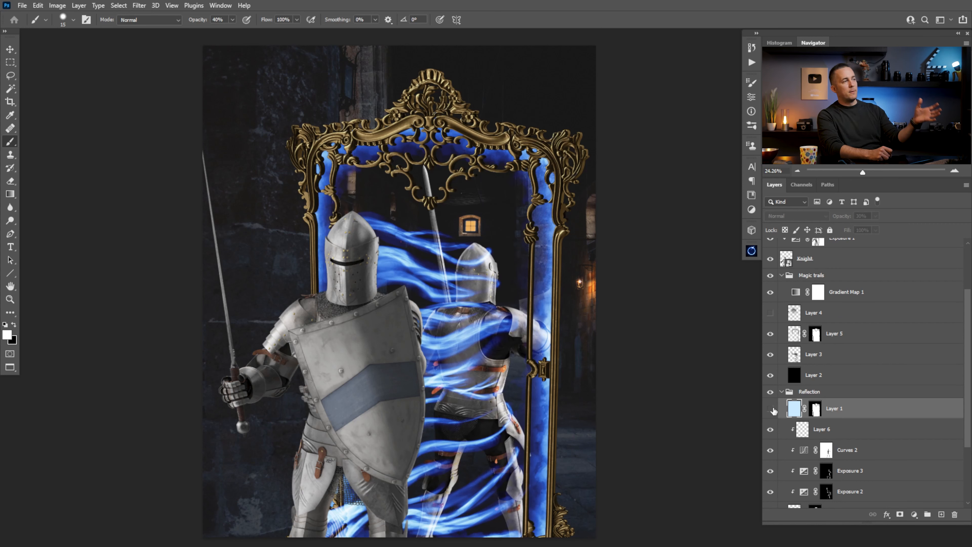
pyautogui.click(770, 408)
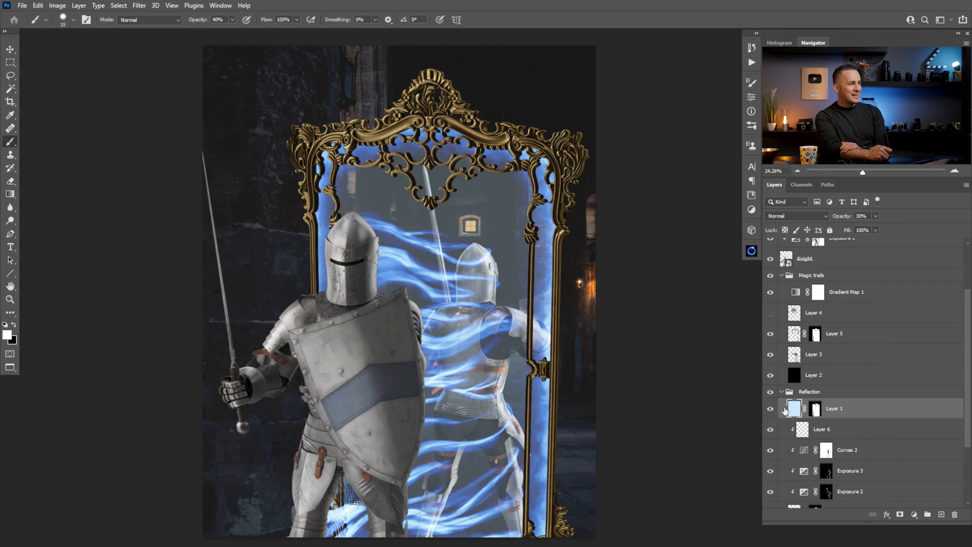
pyautogui.moveTo(845, 219); pyautogui.dragTo(845, 218)
pyautogui.click(816, 409)
pyautogui.press('x')
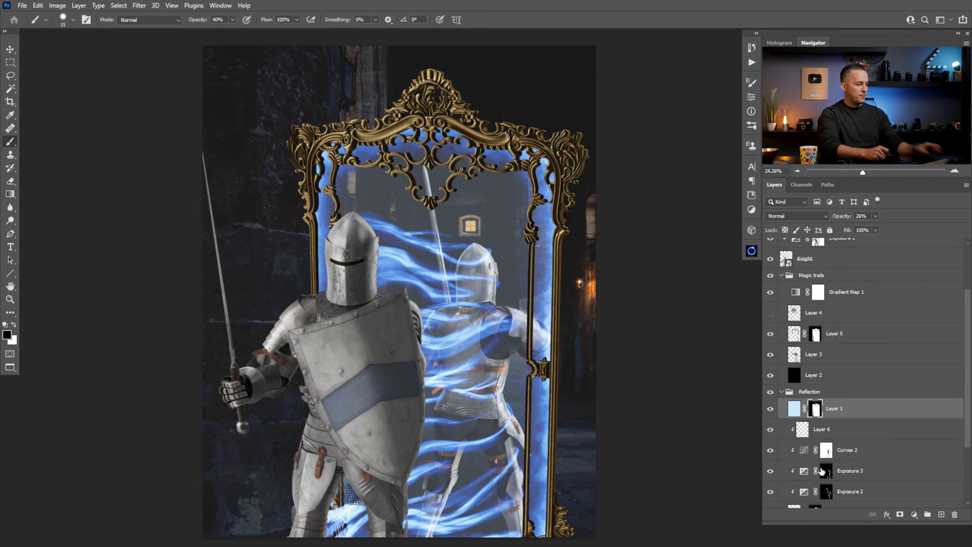
# Group Layer 1 into a group named "Ref color" and add a white layer mask to the group
pyautogui.hotkey('ctrl', 'g')
pyautogui.doubleClick(815, 406)
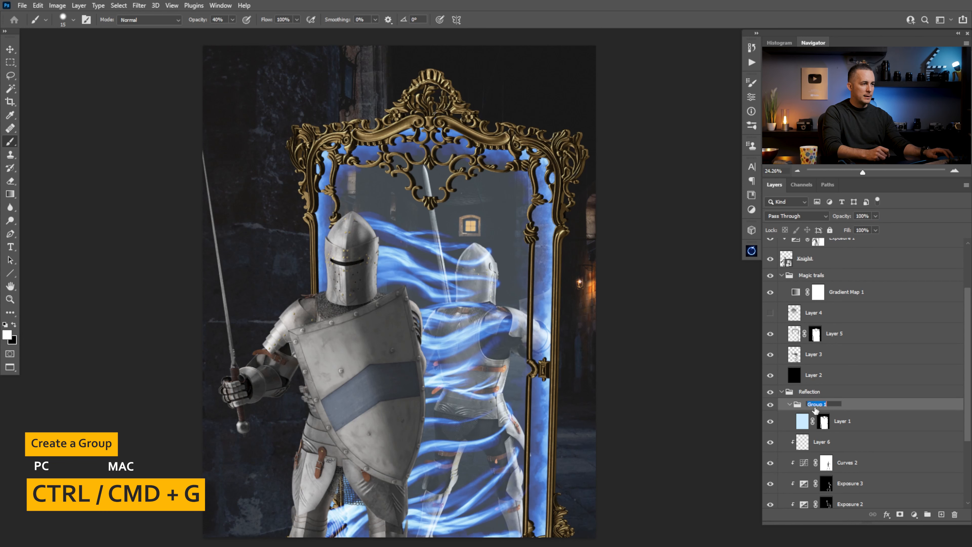
pyautogui.write('Ref color')
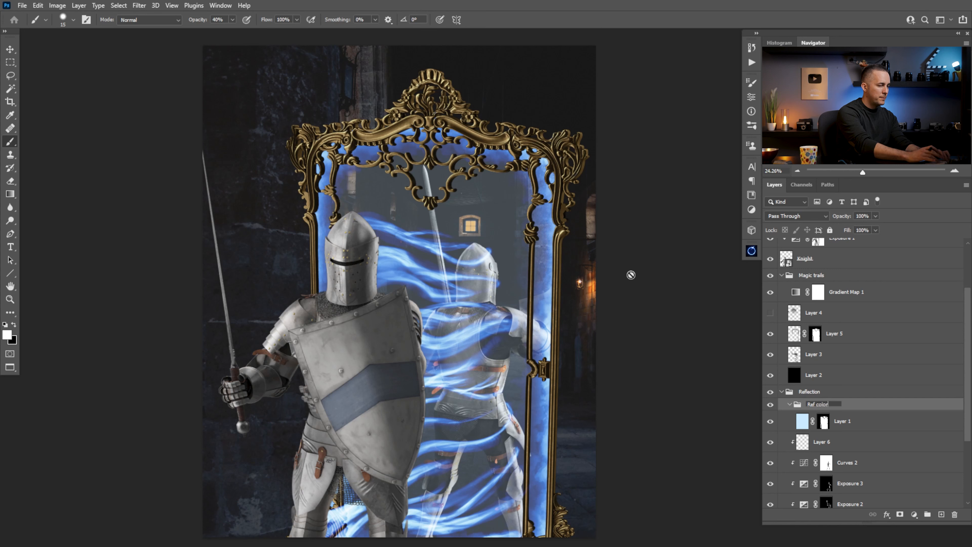
pyautogui.press('Return')
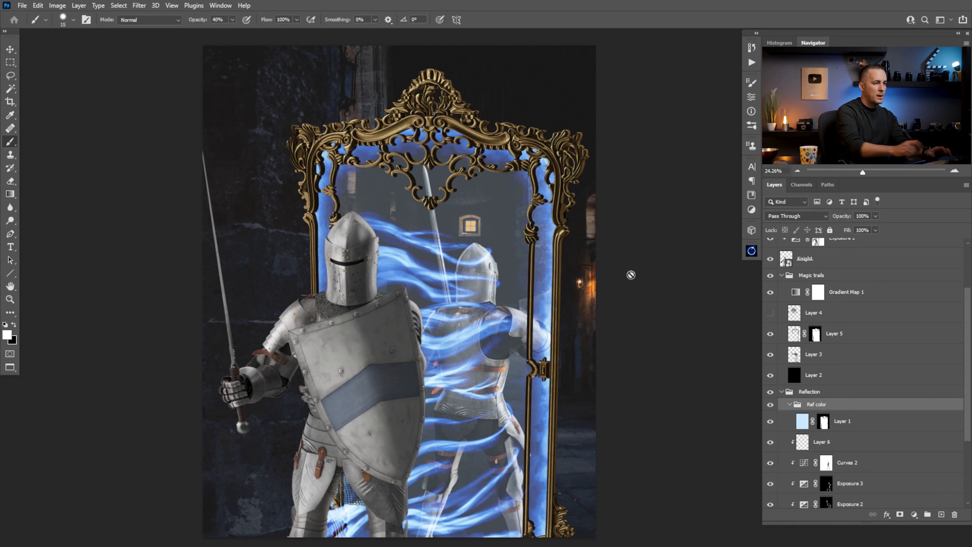
pyautogui.click(900, 514)
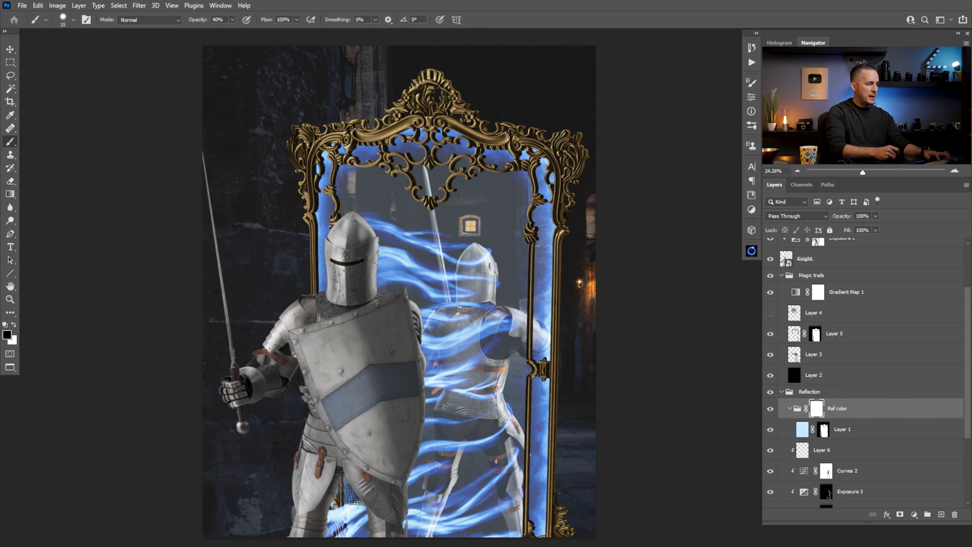
# Paint black on the Ref color group mask over the reflected knight with an 800 px brush to thin the blue haze
pyautogui.press(']')
pyautogui.press(']')
pyautogui.press(']')
pyautogui.press(']')
pyautogui.press(']')
pyautogui.press(']')
pyautogui.press(']')
pyautogui.press(']')
pyautogui.press(']')
pyautogui.press(']')
pyautogui.press(']')
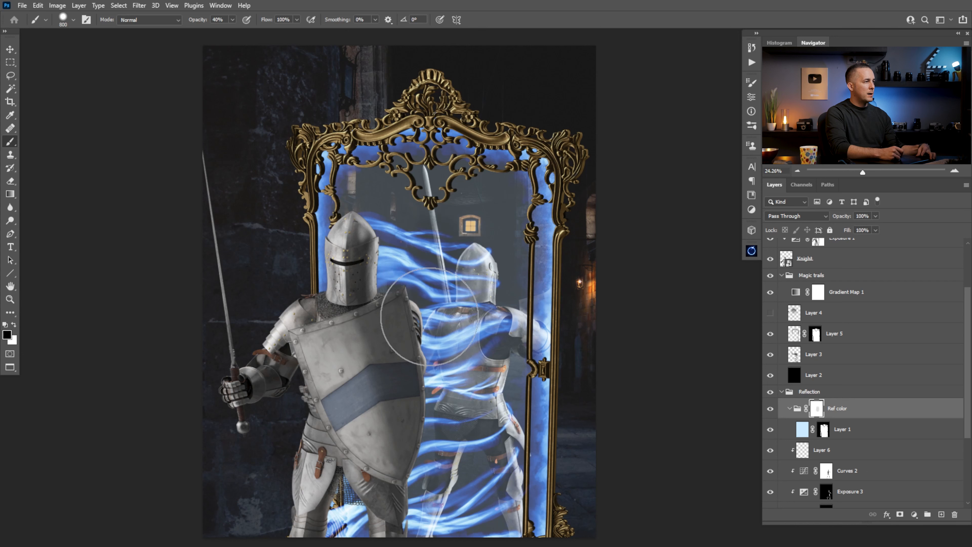
pyautogui.moveTo(406, 262)
pyautogui.mouseDown()
pyautogui.moveTo(425, 437)
pyautogui.moveTo(398, 494)
pyautogui.moveTo(408, 504)
pyautogui.mouseUp()
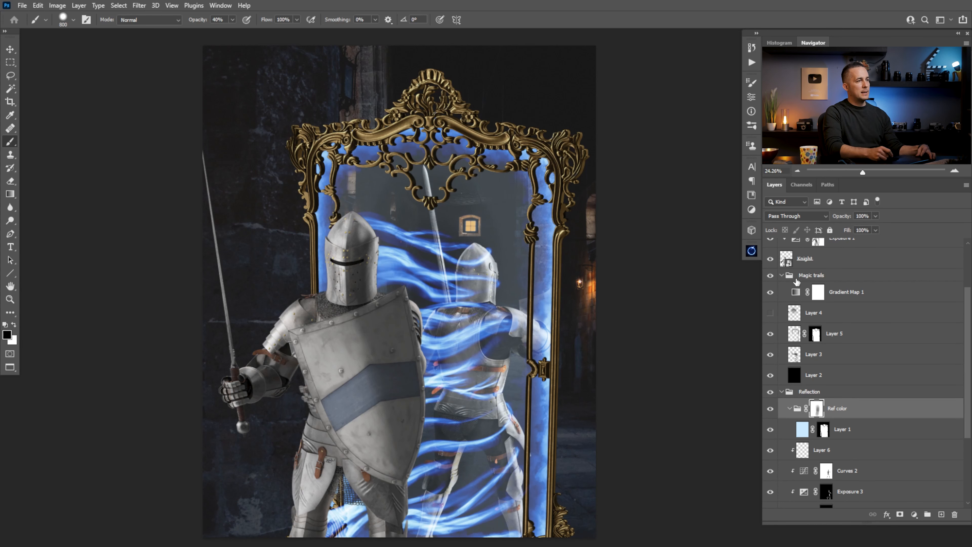
# Raise the light blue Layer 1's opacity to 36%
pyautogui.click(802, 429)
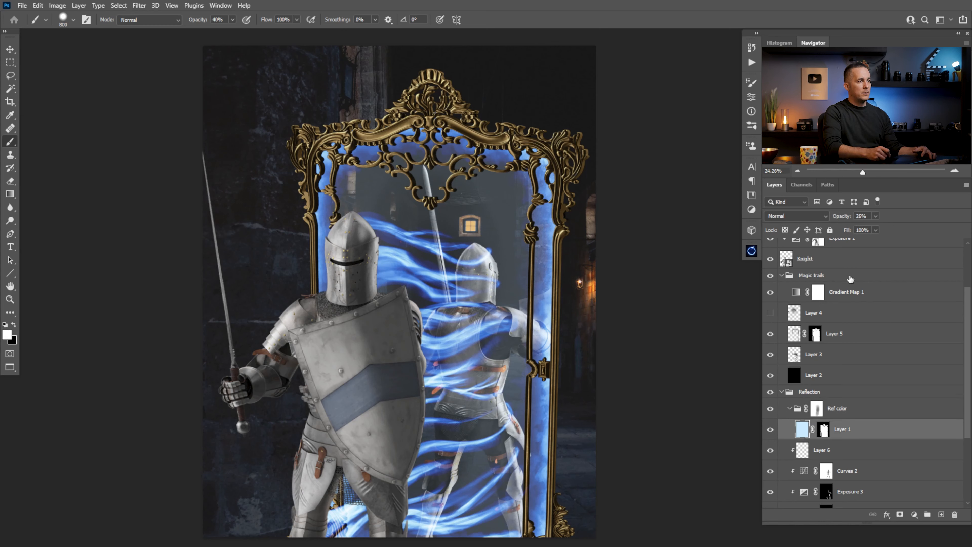
pyautogui.moveTo(844, 217); pyautogui.dragTo(847, 217)
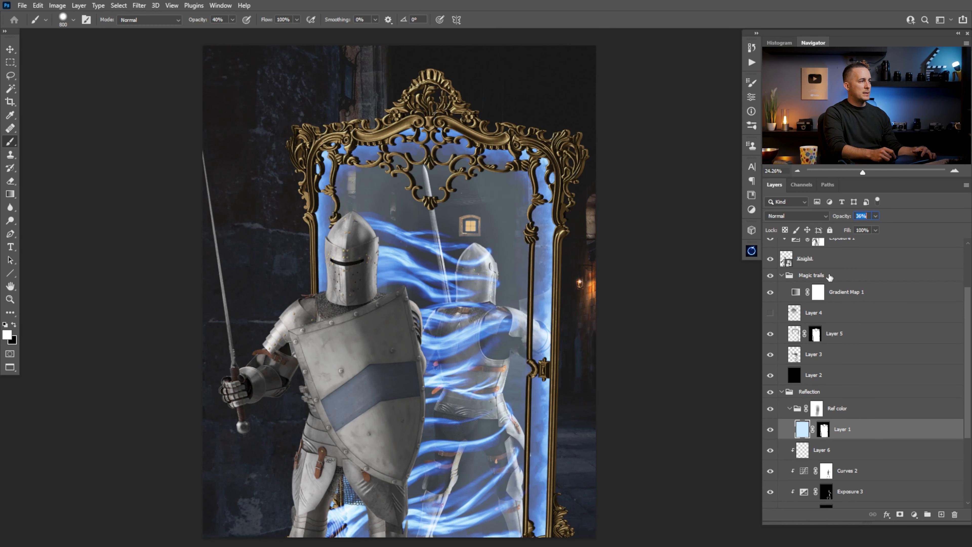
# Set the 800 px brush's hardness to 0% and fill the Ref color group mask with black
pyautogui.click(823, 422)
pyautogui.rightClick(613, 348)
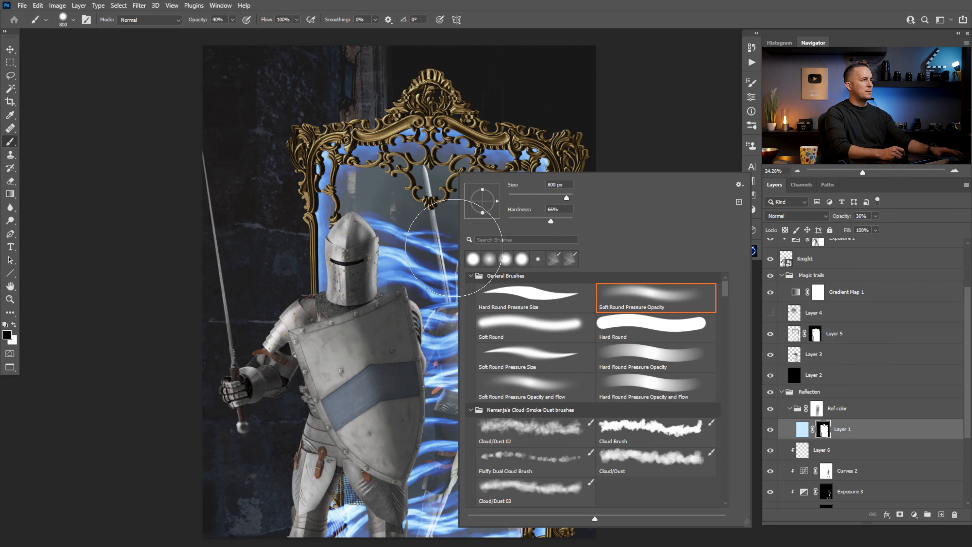
pyautogui.moveTo(517, 219); pyautogui.dragTo(486, 224)
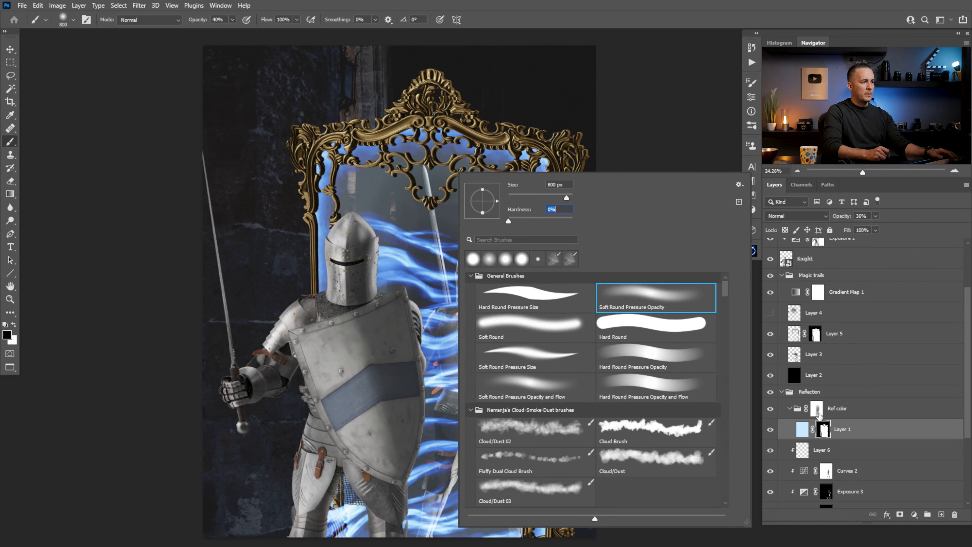
pyautogui.click(818, 411)
pyautogui.hotkey('alt', 'BackSpace')
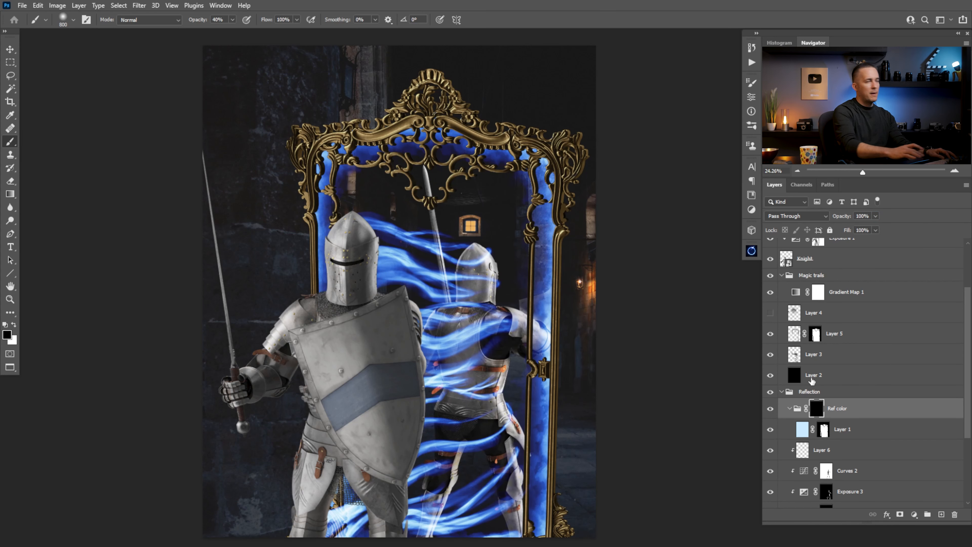
# Invert the Ref color group mask to white to restore the blue haze, and enlarge the soft brush
pyautogui.hotkey('ctrl', 'i')
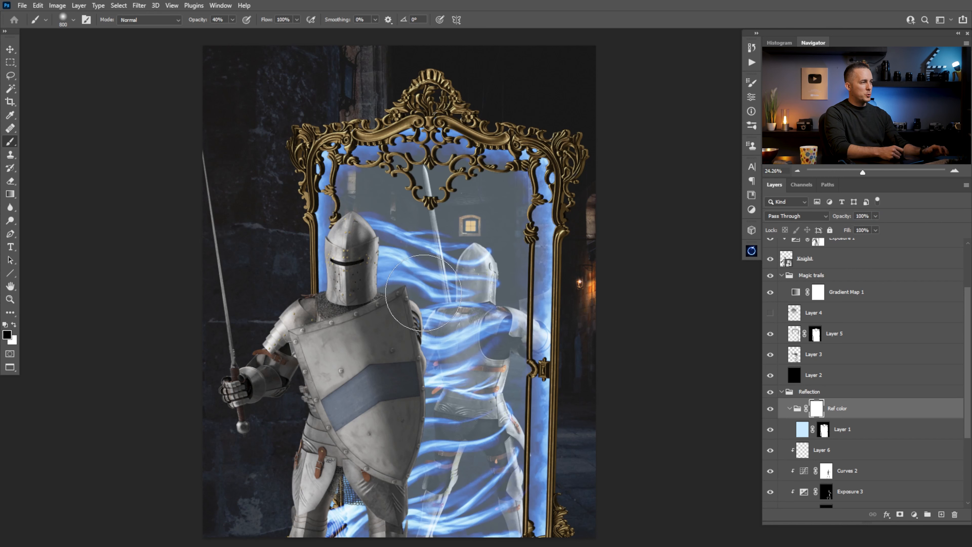
pyautogui.press(']')
pyautogui.press('x')
pyautogui.press('x')
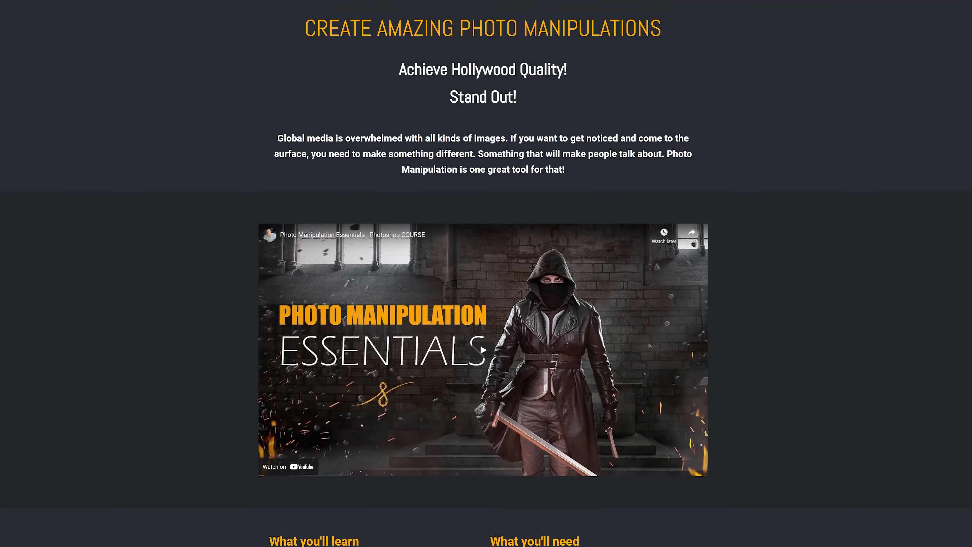
# Browse the Photo Manipulation Essentials course page from the introduction through the course content to the student reviews
pyautogui.scroll(-3, 486, 274)
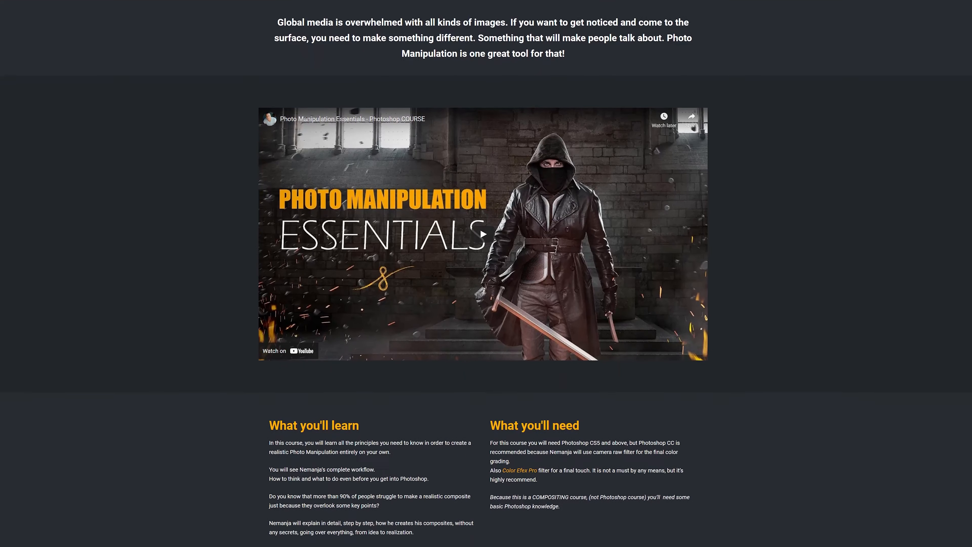
pyautogui.scroll(-6, 486, 274)
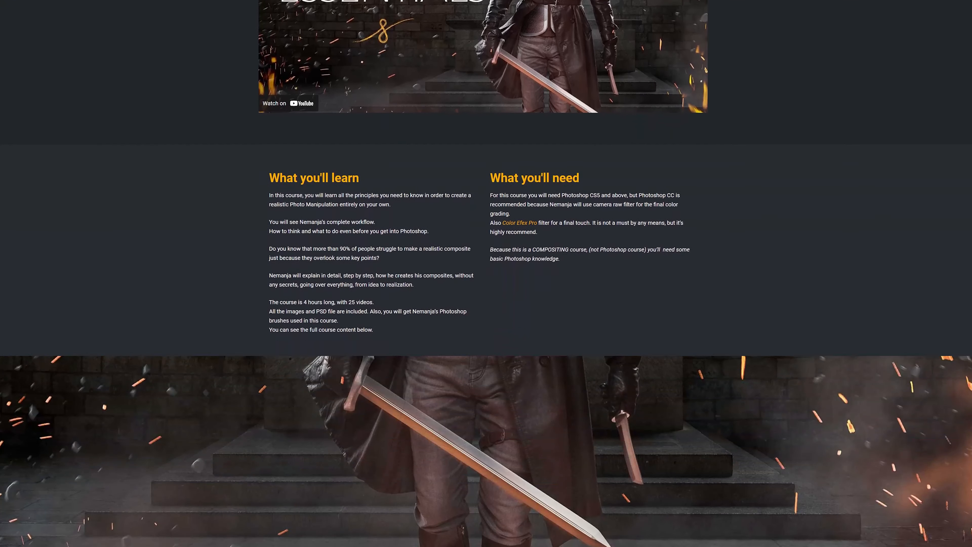
pyautogui.scroll(-8, 486, 274)
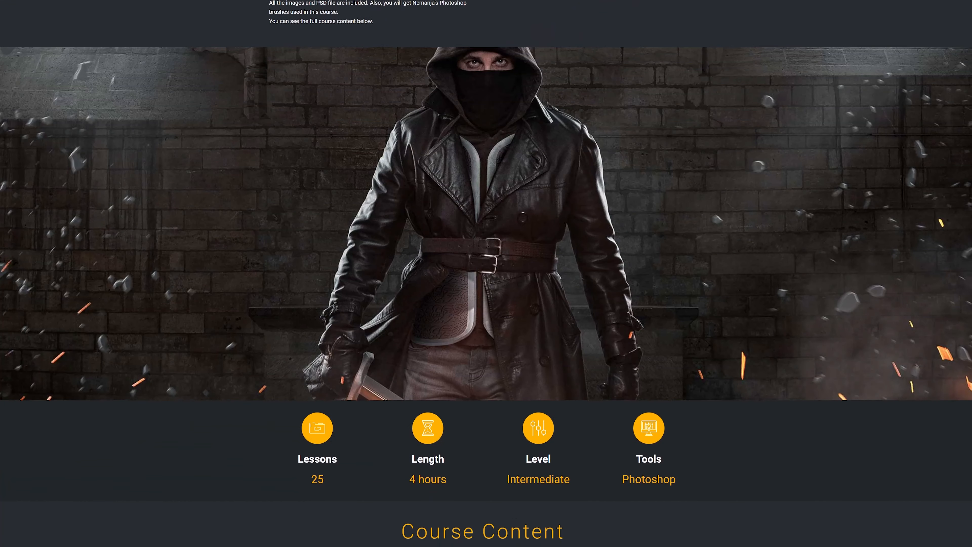
pyautogui.scroll(-8, 486, 273)
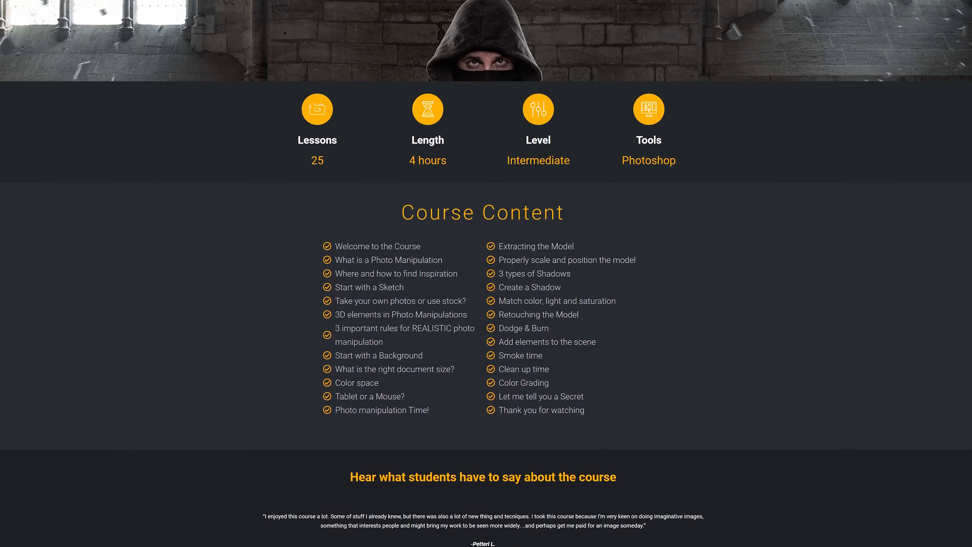
pyautogui.scroll(-6, 486, 274)
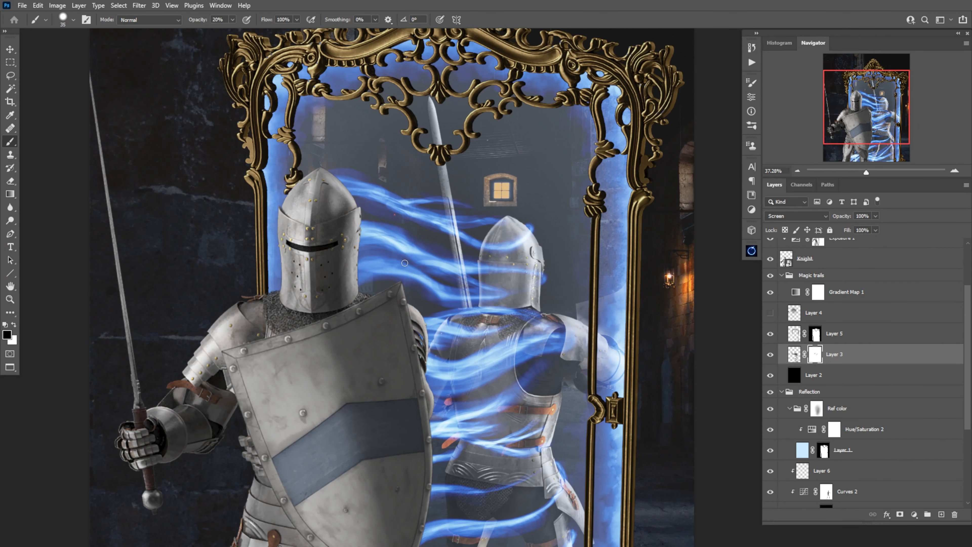
# Paint black at 20% opacity on the Layer 3 mask to fade the magic trails over the reflected knight's helmet and shoulders
pyautogui.moveTo(405, 263); pyautogui.dragTo(479, 298)
pyautogui.moveTo(452, 226)
pyautogui.mouseDown()
pyautogui.moveTo(384, 211)
pyautogui.moveTo(524, 245)
pyautogui.mouseUp()
pyautogui.press(']')
pyautogui.press(']')
pyautogui.press(']')
pyautogui.press(']')
pyautogui.moveTo(555, 341); pyautogui.dragTo(430, 373)
pyautogui.moveTo(489, 295)
pyautogui.mouseDown()
pyautogui.moveTo(364, 287)
pyautogui.moveTo(490, 285)
pyautogui.mouseUp()
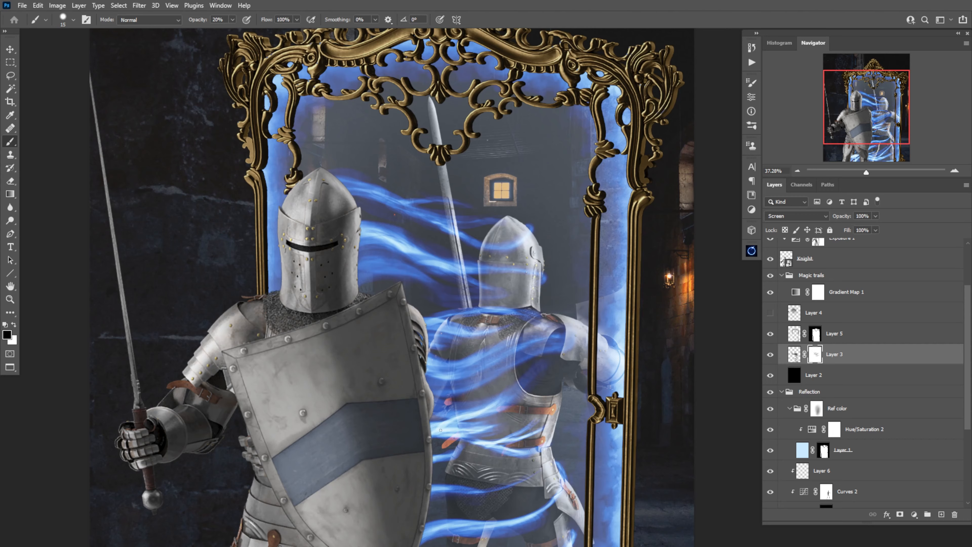
# Thin the trails between the front knight's shield and the reflected knight's back on the Layer 3 mask
pyautogui.moveTo(440, 430); pyautogui.dragTo(410, 294)
pyautogui.moveTo(401, 295); pyautogui.dragTo(502, 312)
pyautogui.moveTo(446, 297); pyautogui.dragTo(507, 313)
pyautogui.moveTo(506, 381)
pyautogui.mouseDown()
pyautogui.moveTo(434, 396)
pyautogui.moveTo(425, 252)
pyautogui.mouseUp()
pyautogui.press(']')
pyautogui.moveTo(299, 340); pyautogui.dragTo(253, 377)
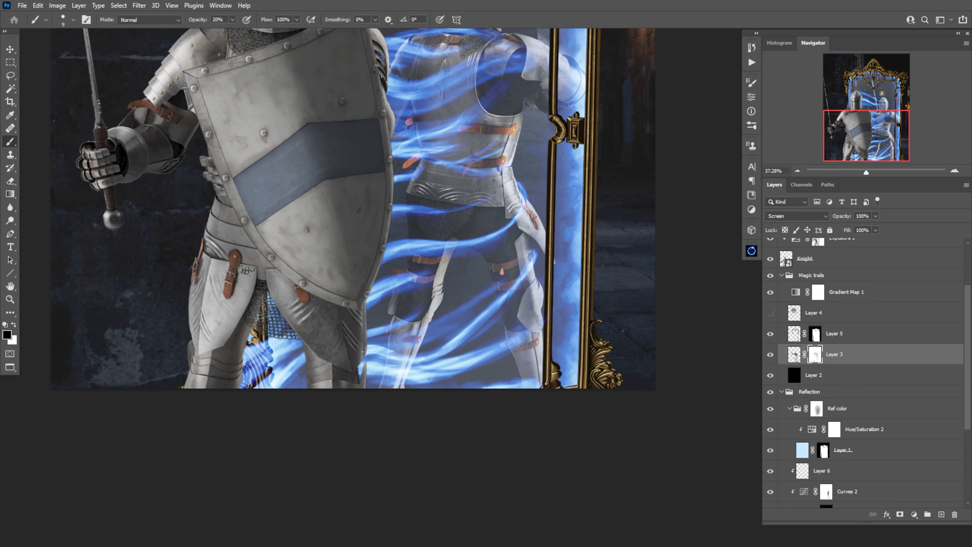
# Fade the magic trails over the reflected knight's legs by painting black on the Layer 3 mask with a small brush
pyautogui.press(']')
pyautogui.press(']')
pyautogui.moveTo(444, 354); pyautogui.dragTo(511, 289)
pyautogui.moveTo(514, 342); pyautogui.dragTo(364, 381)
pyautogui.moveTo(492, 354); pyautogui.dragTo(371, 367)
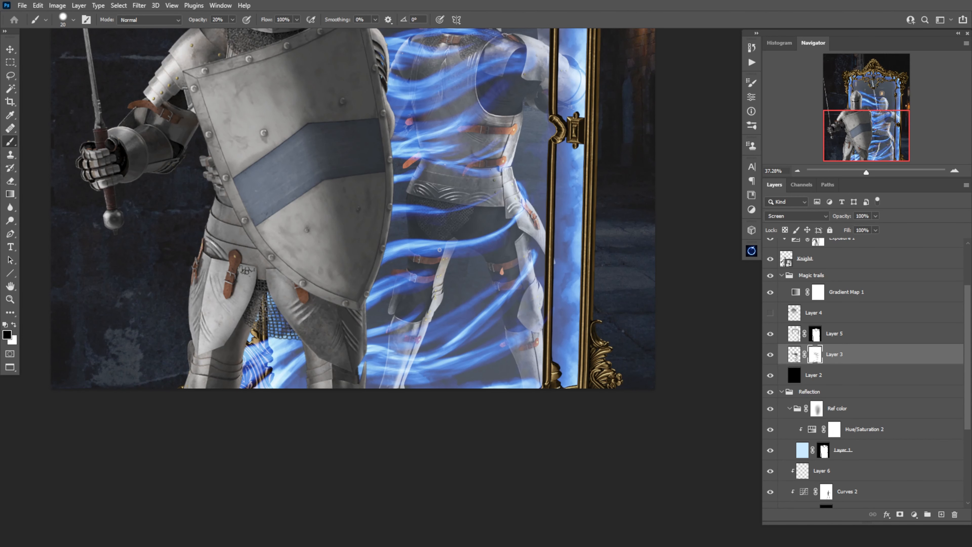
# Retouch the Layer 3 mask beside the front knight's helmet and across the reflected knight's hips, enlarging the brush to 175 px
pyautogui.scroll(-2, 439, 250)
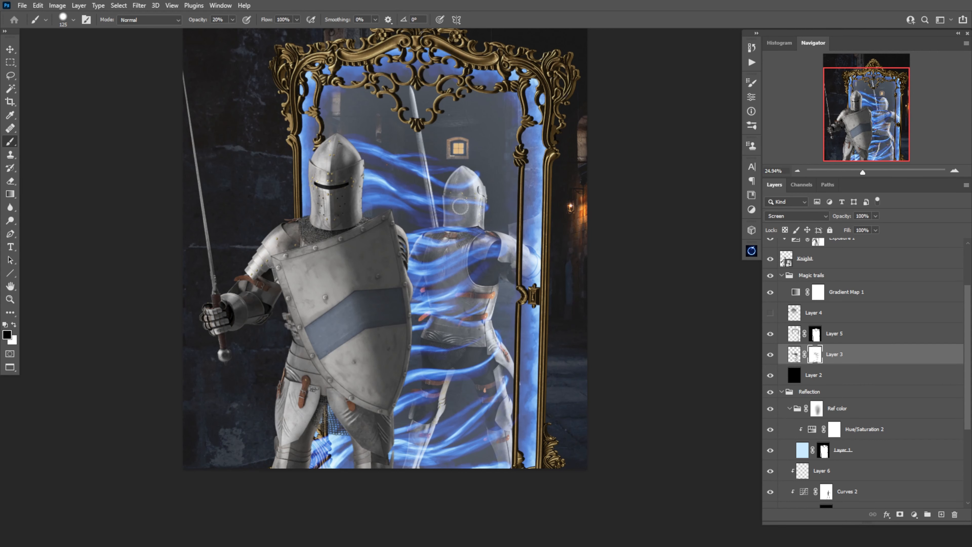
pyautogui.press('x')
pyautogui.moveTo(363, 140)
pyautogui.mouseDown()
pyautogui.moveTo(420, 162)
pyautogui.moveTo(388, 150)
pyautogui.mouseUp()
pyautogui.press(']')
pyautogui.press(']')
pyautogui.press(']')
pyautogui.press(']')
pyautogui.press(']')
pyautogui.moveTo(421, 371); pyautogui.dragTo(485, 362)
pyautogui.scroll(-2, 480, 319)
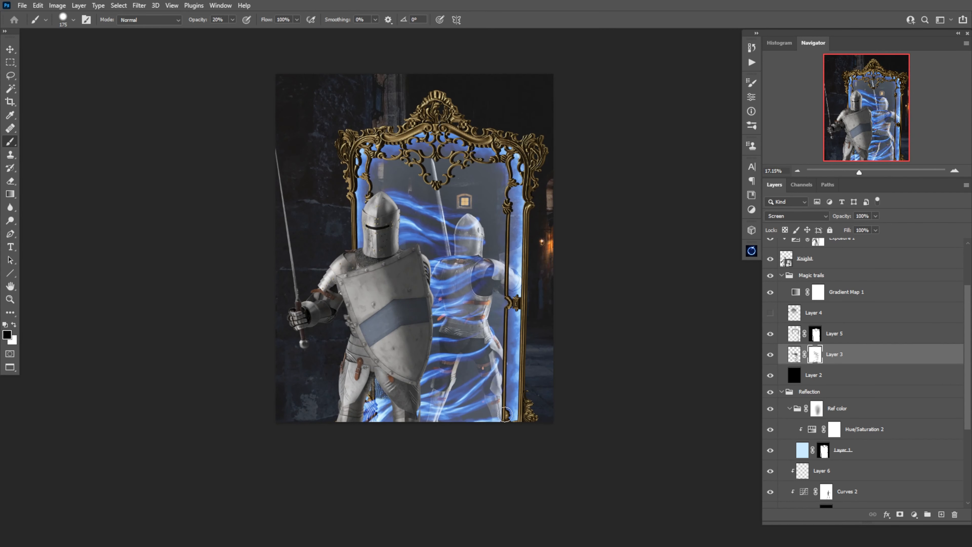
# Apply the Camera Raw Filter to the Background copy layer in the Reflection group to brighten the reflected room
pyautogui.click(802, 450)
pyautogui.scroll(-3, 815, 437)
pyautogui.click(829, 460)
pyautogui.click(829, 481)
pyautogui.hotkey('ctrl', 'shift', 'a')
pyautogui.click(827, 156)
pyautogui.moveTo(875, 237); pyautogui.dragTo(888, 237)
pyautogui.moveTo(875, 283); pyautogui.dragTo(903, 282)
pyautogui.moveTo(875, 267); pyautogui.dragTo(910, 267)
pyautogui.press('Return')
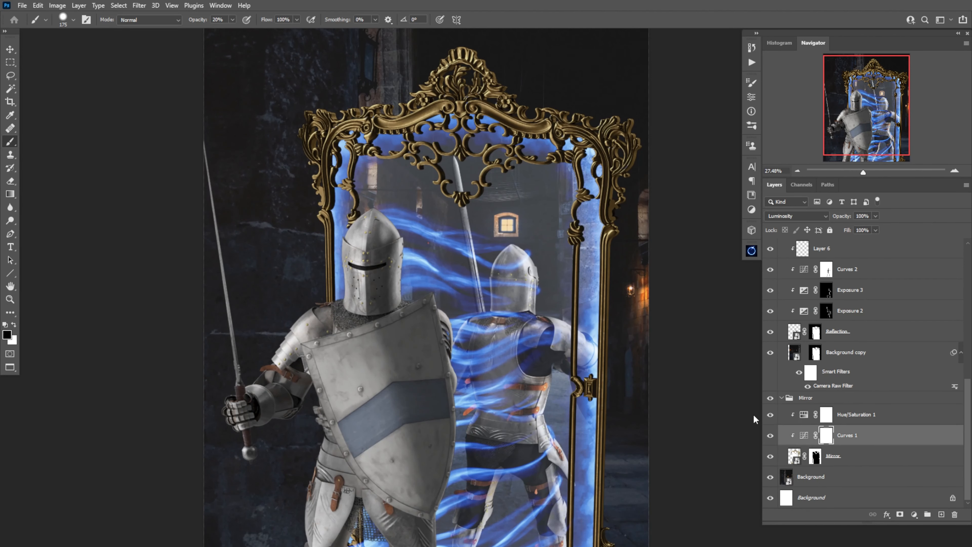
# Add a new layer at the top of the Mirror group, clipped to the Mirror layer above Hue/Saturation 1
pyautogui.click(833, 456)
pyautogui.hotkey('ctrl', 'shift', 'n')
pyautogui.moveTo(832, 456); pyautogui.dragTo(832, 406)
# Paint the sampled glow blue at 100% opacity on the mirror frame's inner edges and limit it with Blend If on the underlying layer
pyautogui.keyDown('alt'); pyautogui.click(340, 169); pyautogui.keyUp('alt')
pyautogui.moveTo(332, 299); pyautogui.dragTo(357, 153)
pyautogui.moveTo(479, 195); pyautogui.dragTo(497, 151)
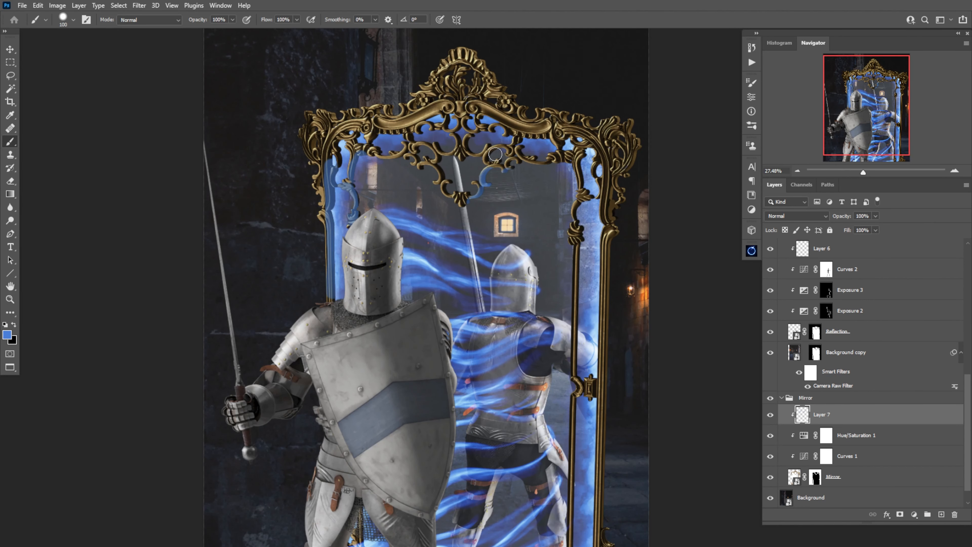
pyautogui.moveTo(572, 241); pyautogui.dragTo(571, 306)
pyautogui.moveTo(565, 418); pyautogui.dragTo(585, 212)
pyautogui.moveTo(585, 153); pyautogui.dragTo(576, 510)
pyautogui.doubleClick(879, 414)
pyautogui.moveTo(607, 283); pyautogui.dragTo(619, 285)
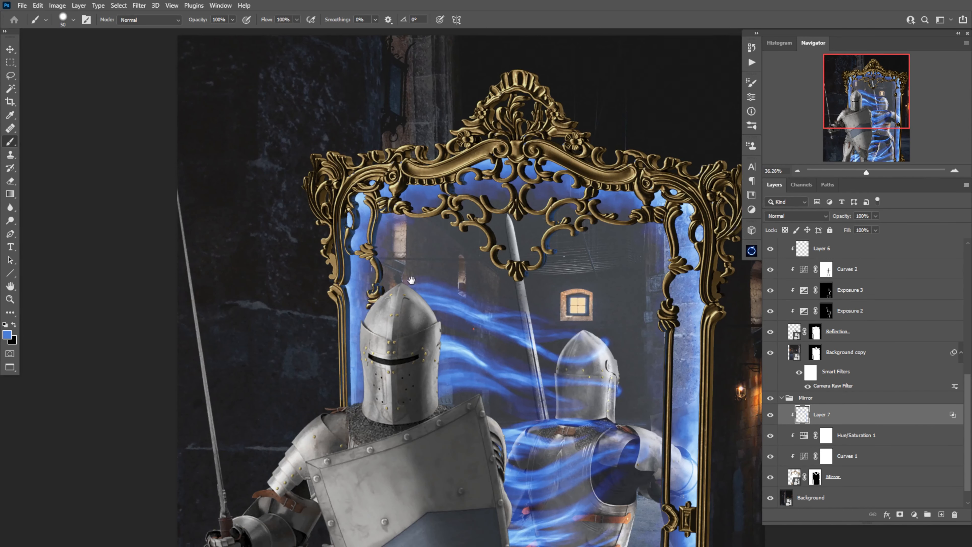
# Paint more blue along the frame's inner edges and upper scrollwork on Layer 7, and adjust its Blend If split for the underlying shadows
pyautogui.moveTo(411, 281); pyautogui.dragTo(409, 279)
pyautogui.press(']')
pyautogui.press(']')
pyautogui.moveTo(356, 215); pyautogui.dragTo(346, 281)
pyautogui.moveTo(486, 214); pyautogui.dragTo(516, 273)
pyautogui.moveTo(375, 295); pyautogui.dragTo(585, 191)
pyautogui.moveTo(635, 300)
pyautogui.mouseDown()
pyautogui.moveTo(594, 98)
pyautogui.moveTo(581, 217)
pyautogui.mouseUp()
pyautogui.moveTo(615, 238); pyautogui.dragTo(584, 142)
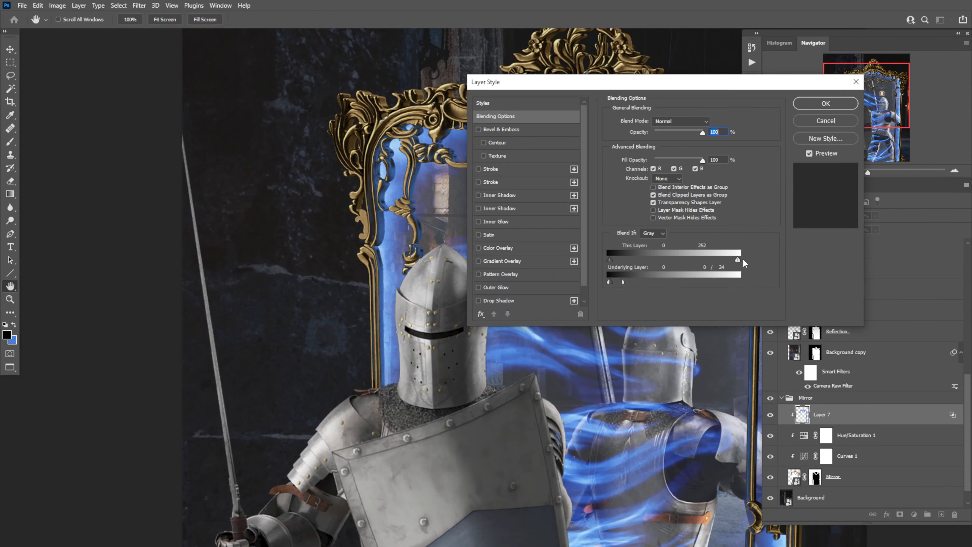
pyautogui.moveTo(613, 276); pyautogui.dragTo(612, 276)
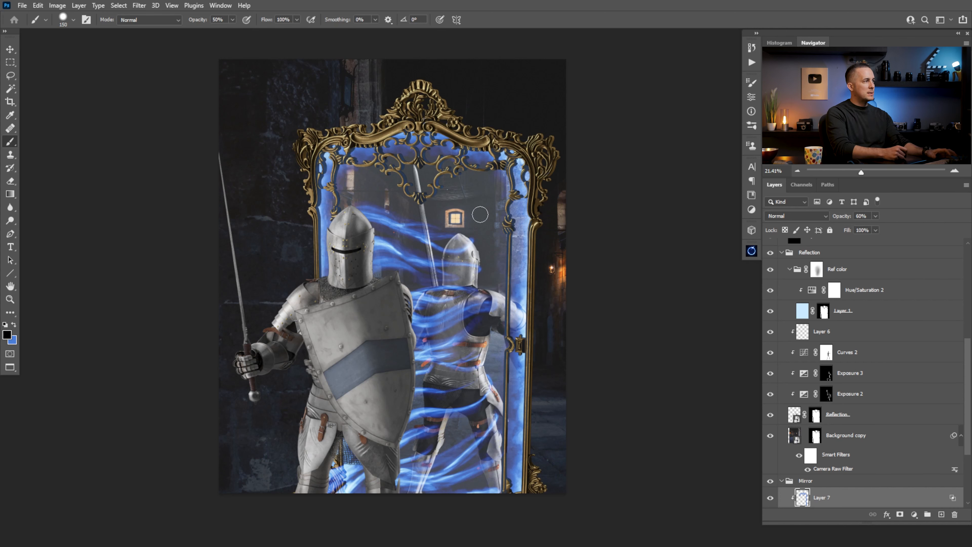
# Compare the mirror frame with the blue reflections of Layer 7 hidden and shown
pyautogui.click(770, 498)
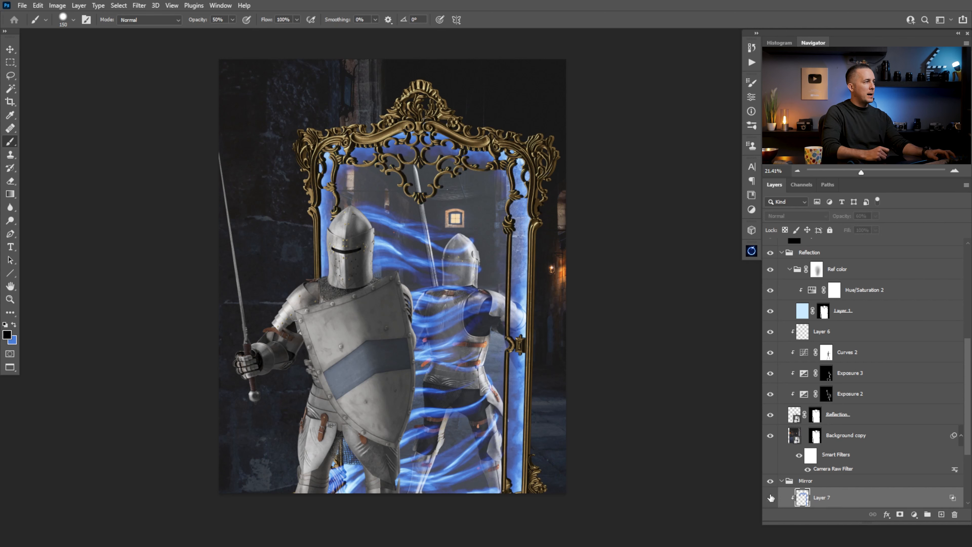
pyautogui.click(771, 497)
pyautogui.click(770, 497)
pyautogui.click(771, 498)
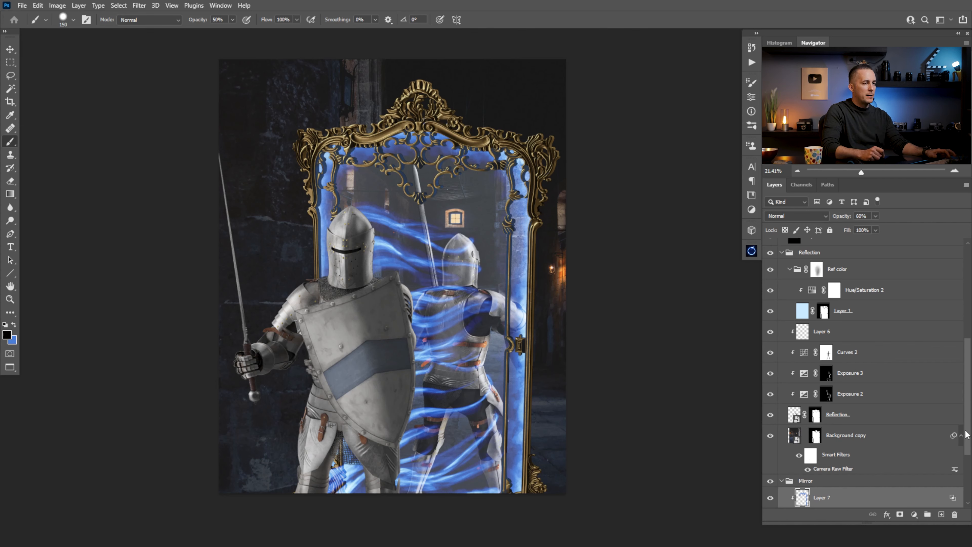
# Try a clipped Hue/Saturation adjustment above Layer 7 with saturation -35 and lightness +23 on the mirror frame
pyautogui.scroll(-5, 966, 435)
pyautogui.click(914, 514)
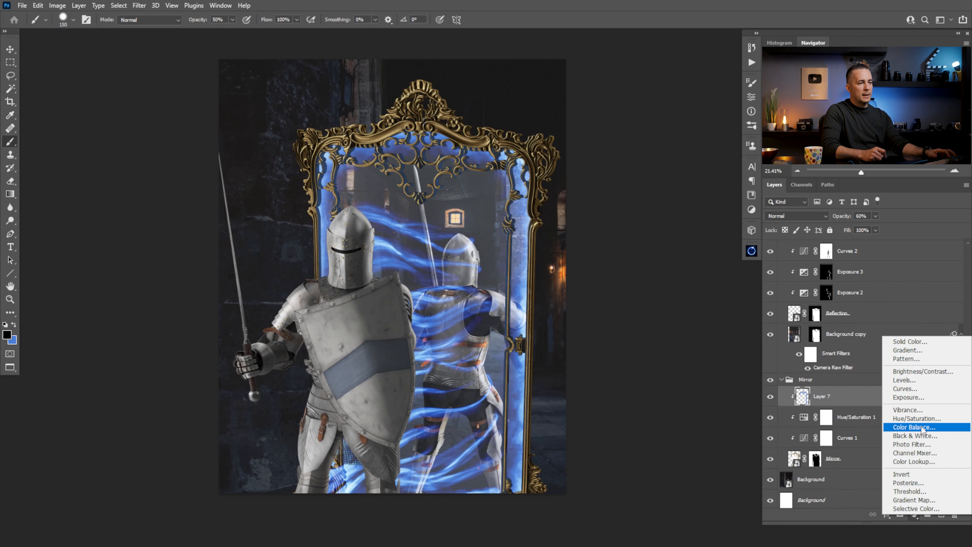
pyautogui.click(916, 418)
pyautogui.click(665, 277)
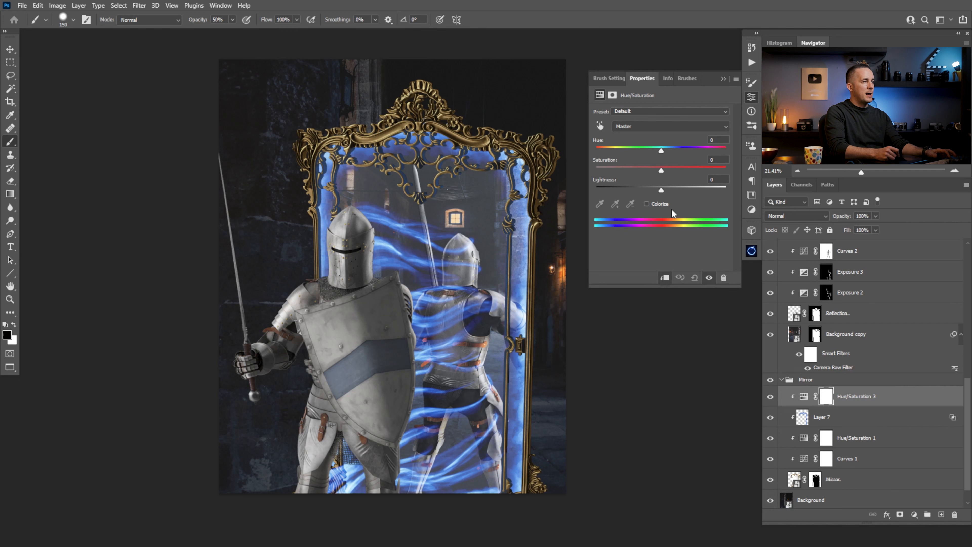
pyautogui.moveTo(639, 167); pyautogui.dragTo(590, 168)
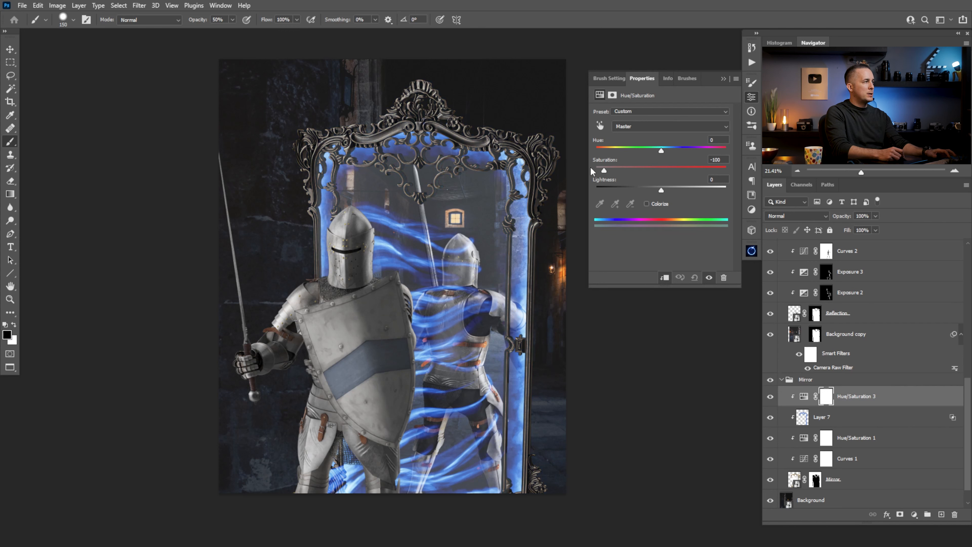
pyautogui.moveTo(662, 188)
pyautogui.mouseDown()
pyautogui.moveTo(691, 188)
pyautogui.moveTo(677, 187)
pyautogui.mouseUp()
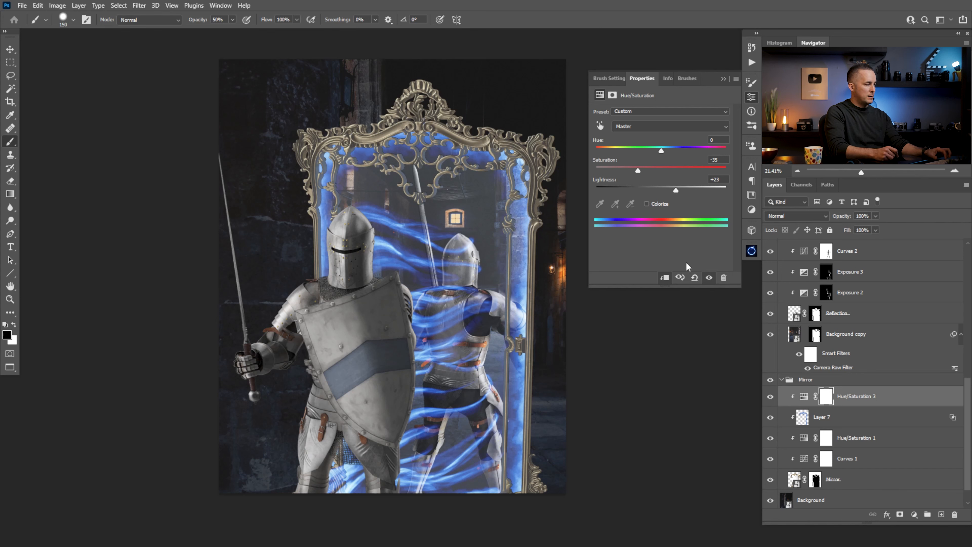
pyautogui.hotkey('ctrl', 'z')
# Try saturation values of +38 and +6 on the frame and delete the Hue/Saturation adjustment
pyautogui.click(685, 168)
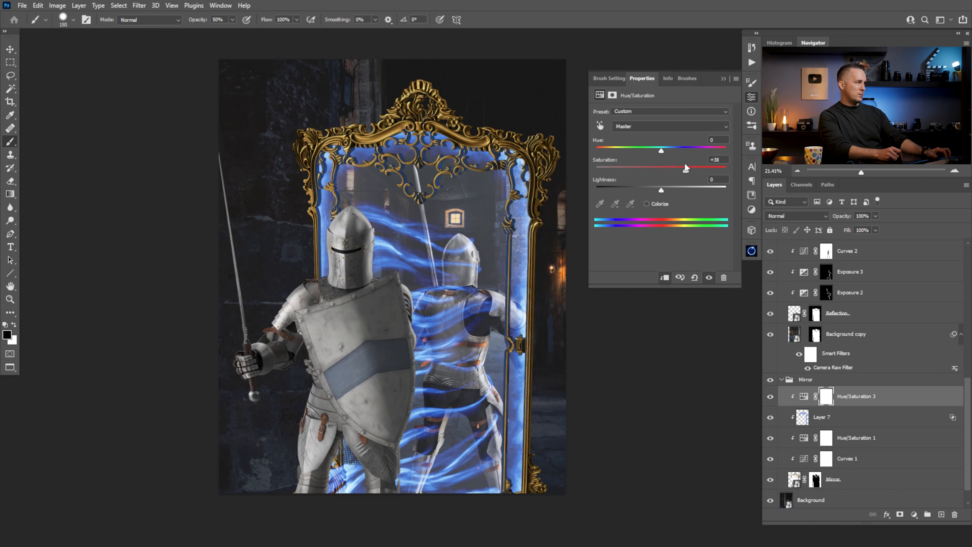
pyautogui.moveTo(666, 168); pyautogui.dragTo(663, 169)
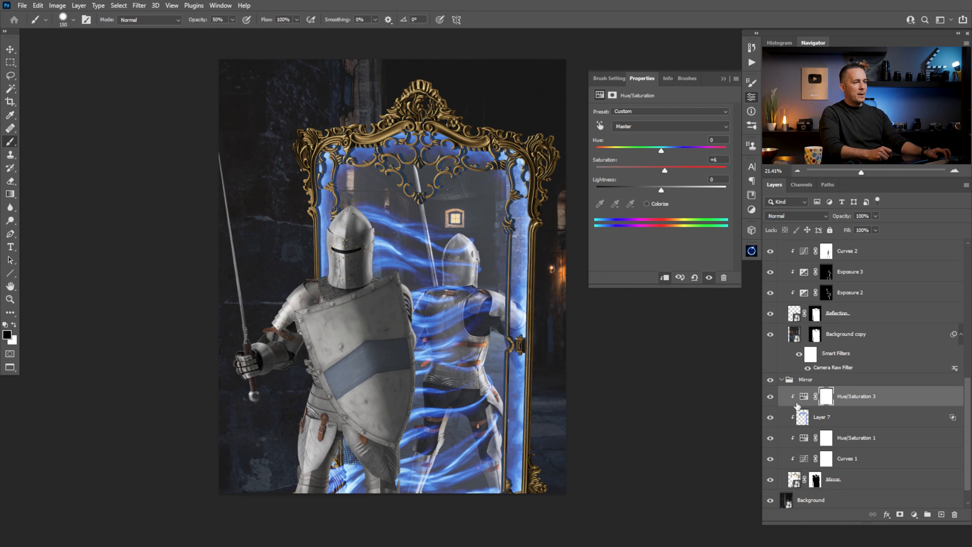
pyautogui.press('Delete')
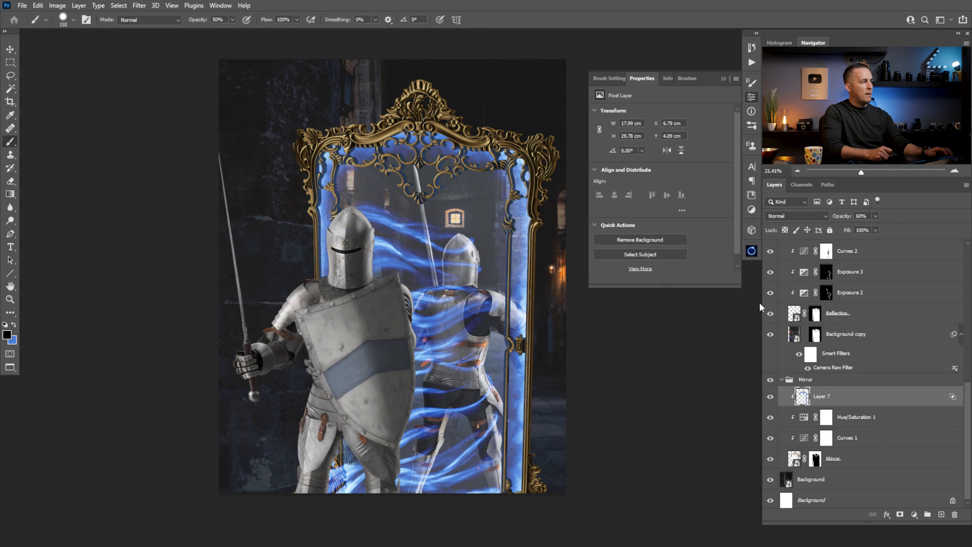
pyautogui.click(723, 79)
pyautogui.moveTo(458, 298); pyautogui.dragTo(454, 301)
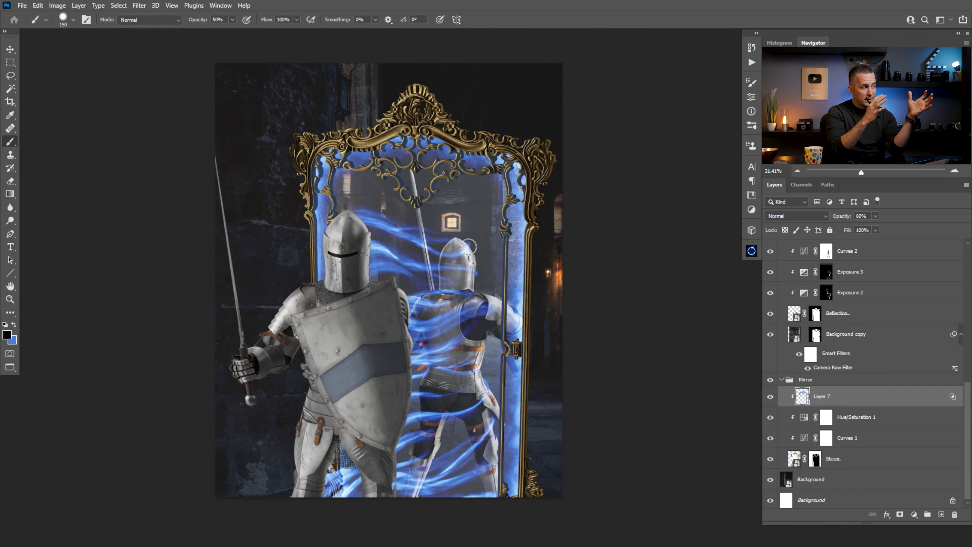
# Copy the dragon on its rock from the other open document, and collapse the Mirror group in the knight composite
pyautogui.hotkey('ctrl', 'Tab')
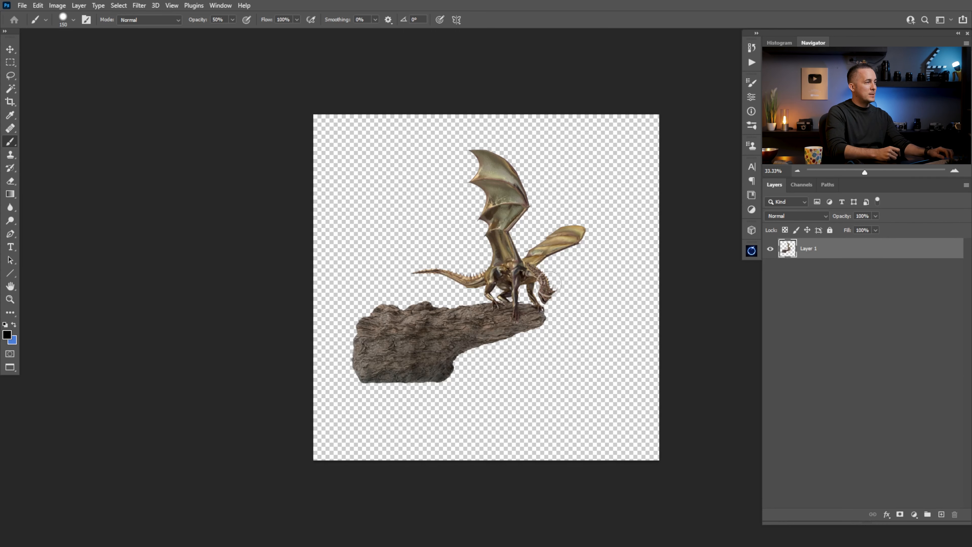
pyautogui.hotkey('ctrl', 'Tab')
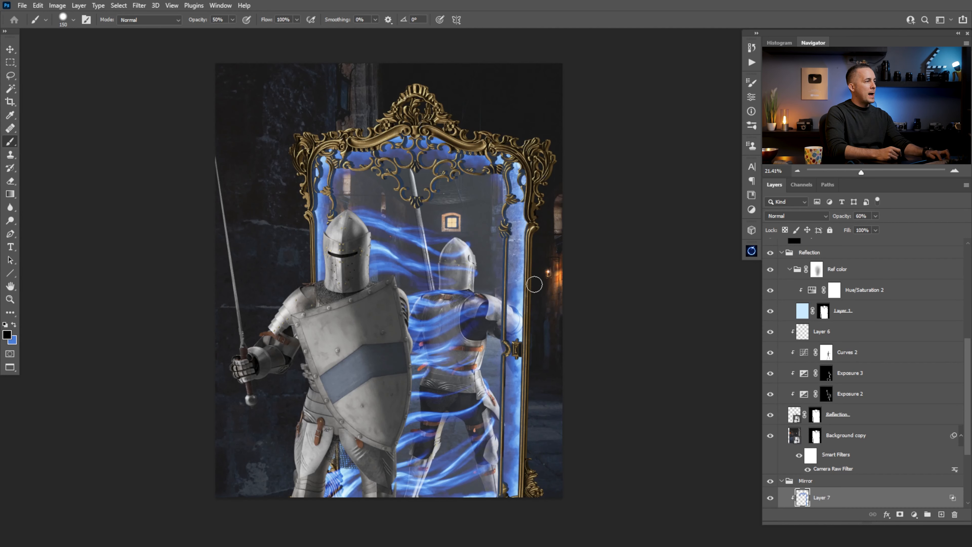
pyautogui.scroll(2, 930, 372)
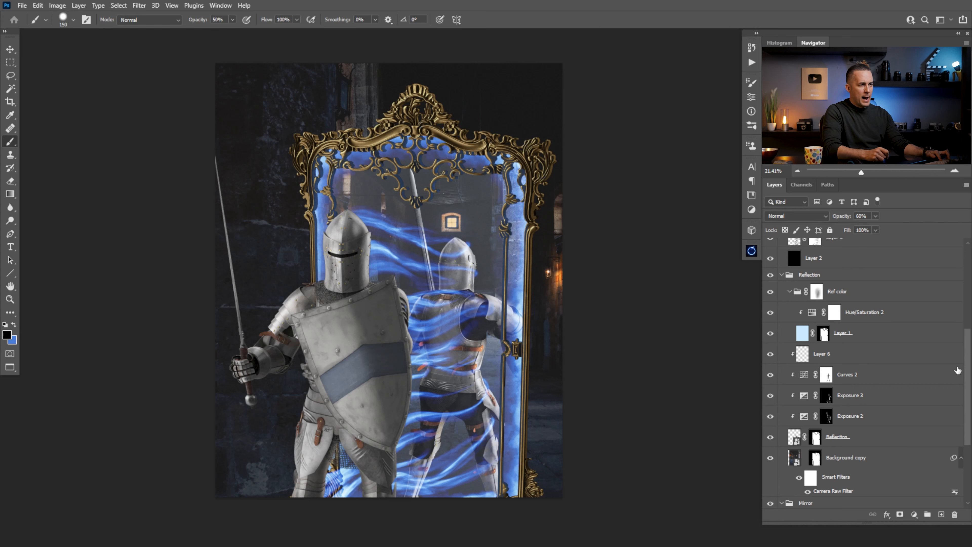
pyautogui.scroll(-3, 968, 385)
pyautogui.scroll(-8, 966, 394)
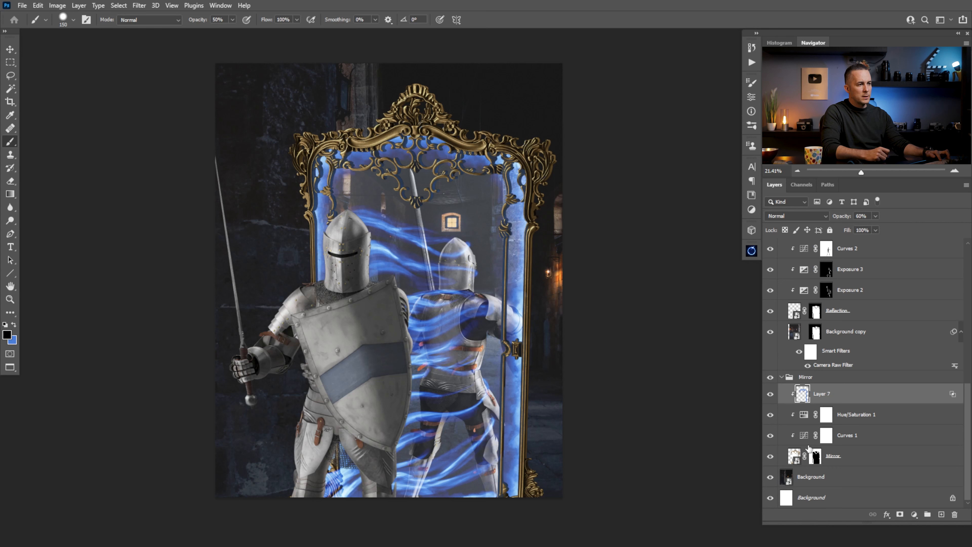
pyautogui.click(782, 378)
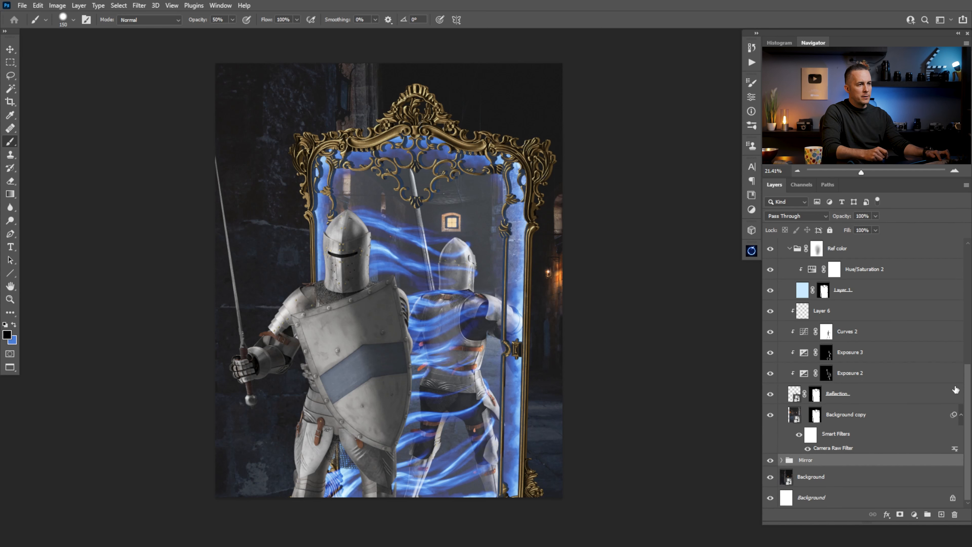
# Paste the dragon above the Background copy layer in the Reflection group and move it up behind the reflected knight, near the window
pyautogui.scroll(1, 955, 390)
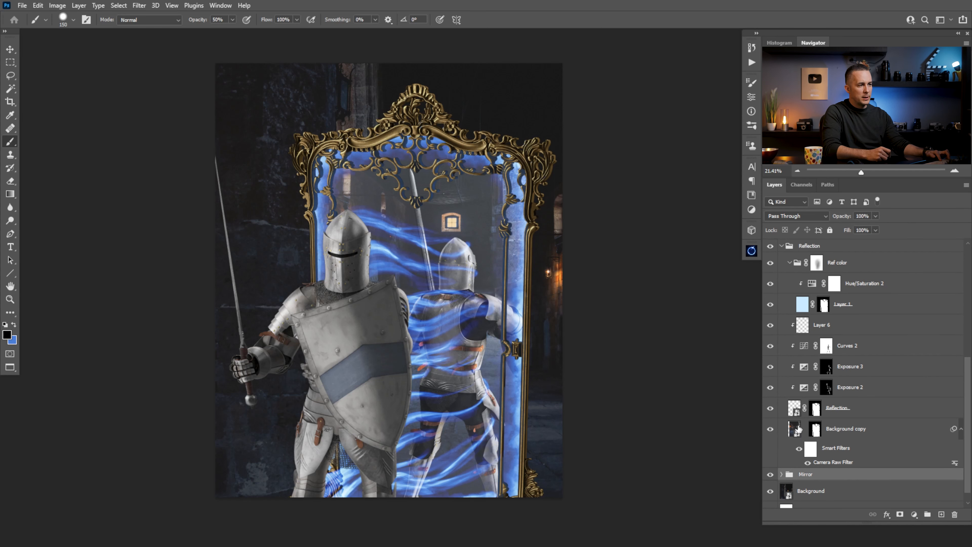
pyautogui.click(795, 411)
pyautogui.click(795, 429)
pyautogui.hotkey('ctrl', 'v')
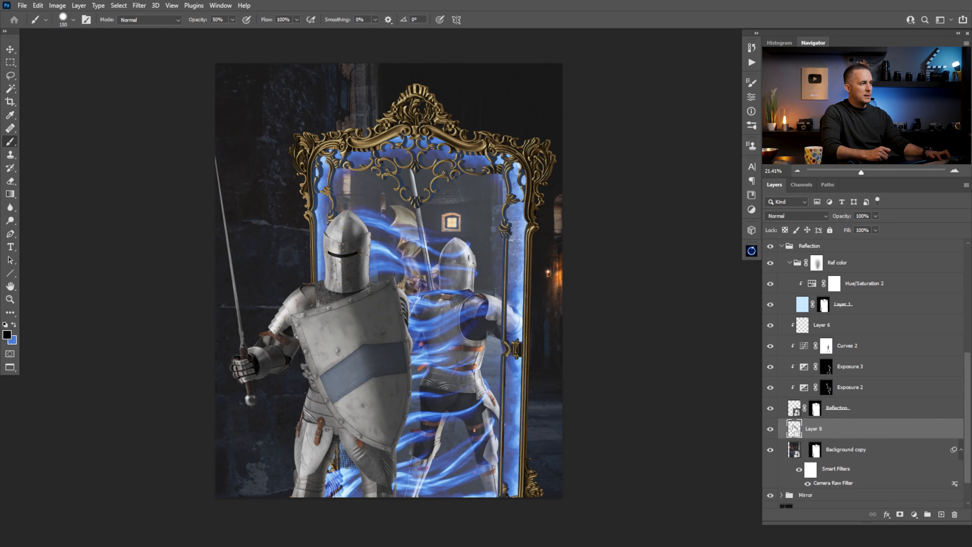
pyautogui.press('v')
pyautogui.moveTo(402, 294); pyautogui.dragTo(452, 235)
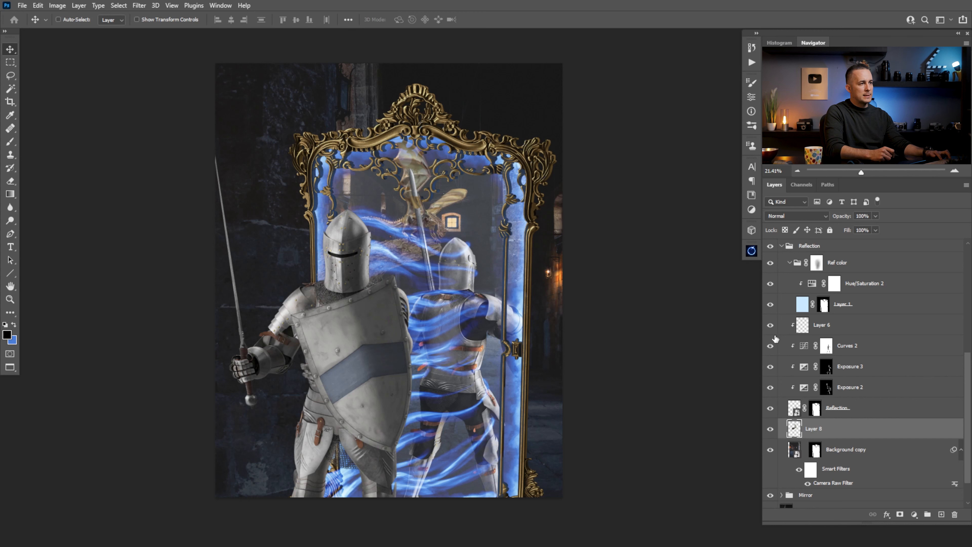
# Hide the Magic trails group so the mirror interior is clear, and collapse the group
pyautogui.moveTo(967, 365); pyautogui.dragTo(954, 326)
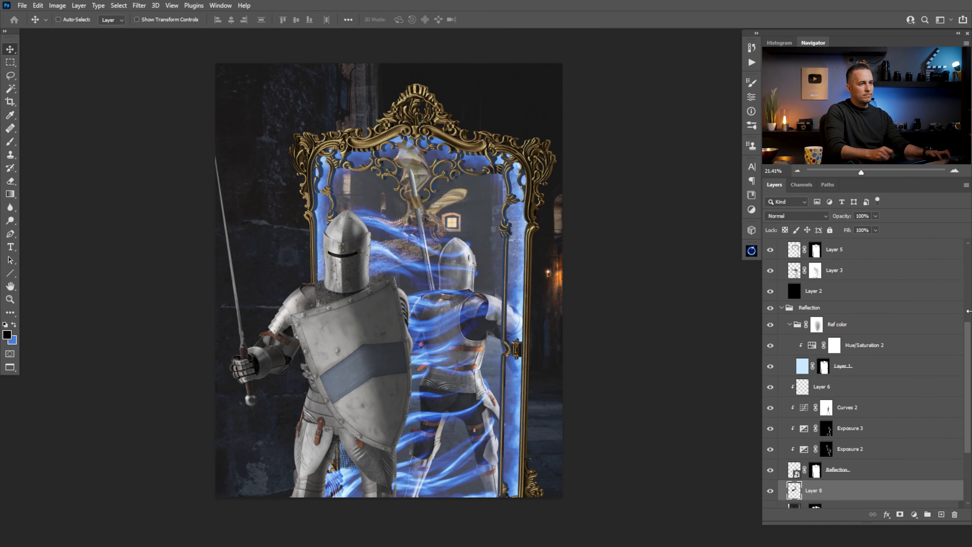
pyautogui.scroll(3, 962, 344)
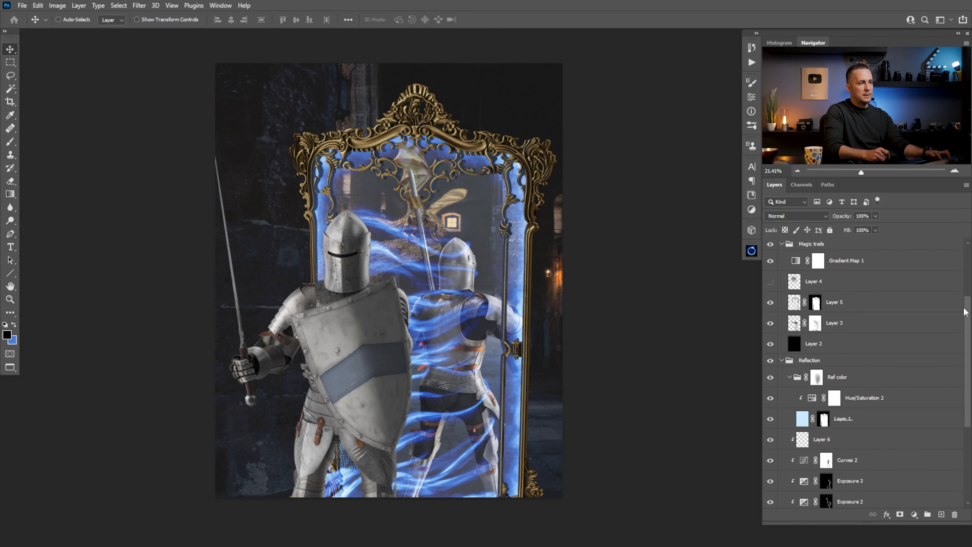
pyautogui.click(770, 245)
pyautogui.click(781, 245)
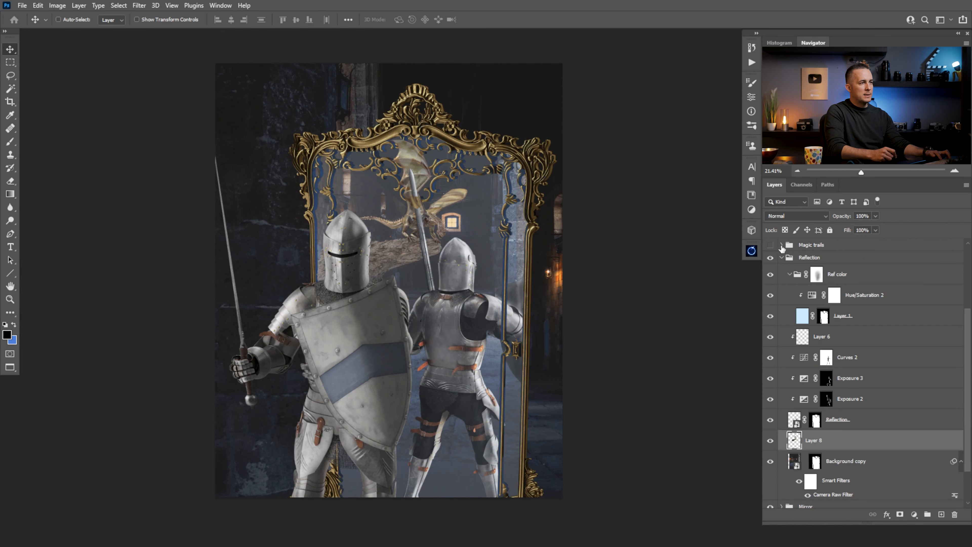
# Copy the Background copy layer's mask onto Layer 8, shrink the dragon, and place it in the mirror's upper left area
pyautogui.moveTo(404, 251); pyautogui.dragTo(417, 268)
pyautogui.moveTo(817, 463); pyautogui.dragTo(827, 447)
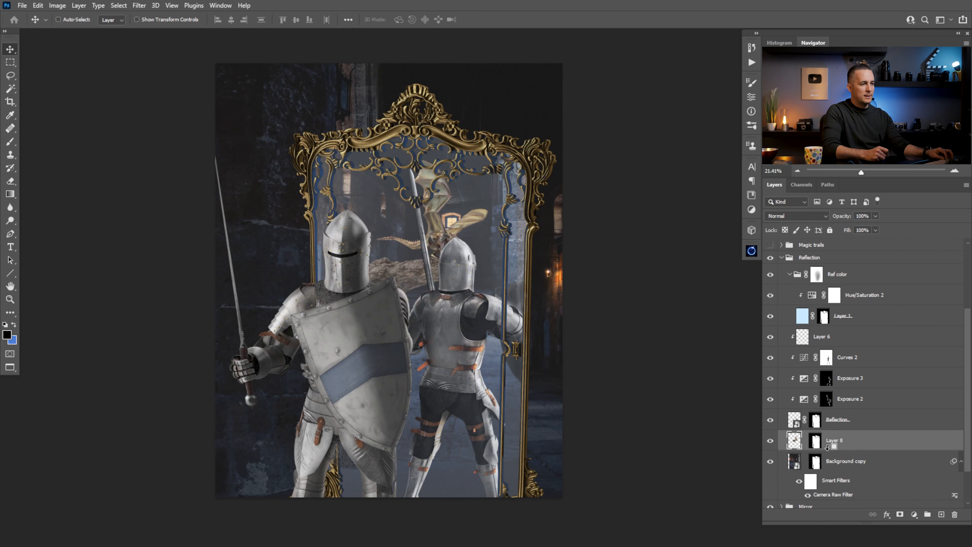
pyautogui.moveTo(442, 233); pyautogui.dragTo(412, 179)
pyautogui.hotkey('ctrl', 't')
pyautogui.moveTo(391, 213)
pyautogui.mouseDown()
pyautogui.moveTo(397, 225)
pyautogui.moveTo(393, 213)
pyautogui.mouseUp()
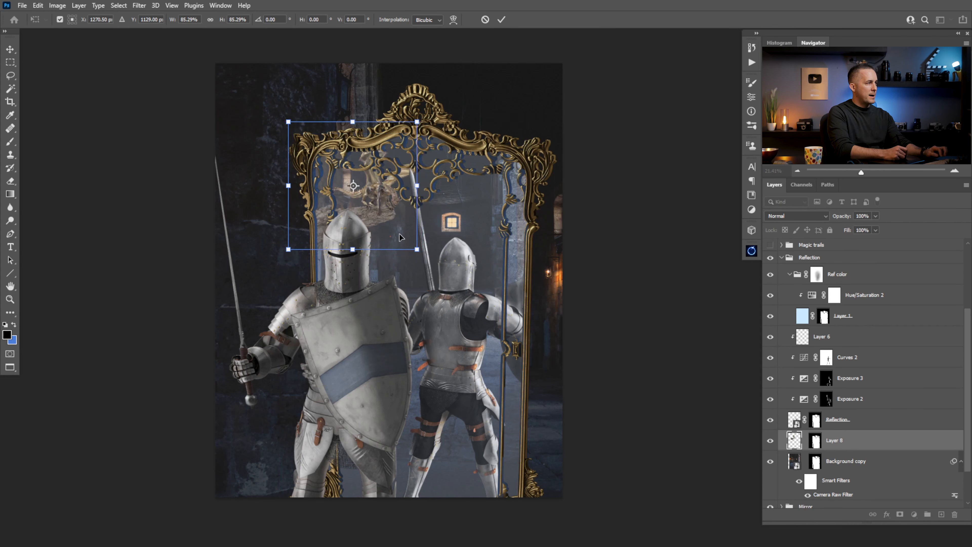
pyautogui.press('Return')
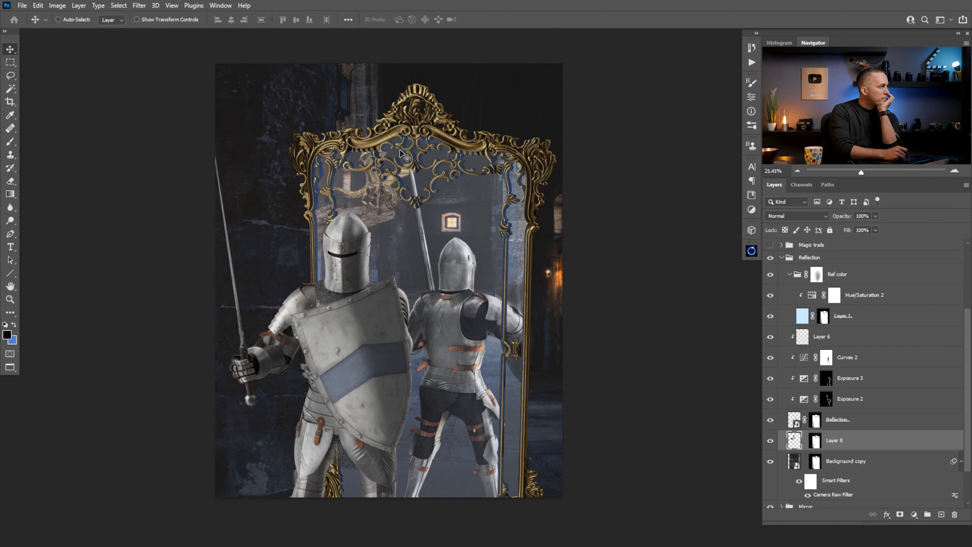
pyautogui.moveTo(388, 198); pyautogui.dragTo(367, 203)
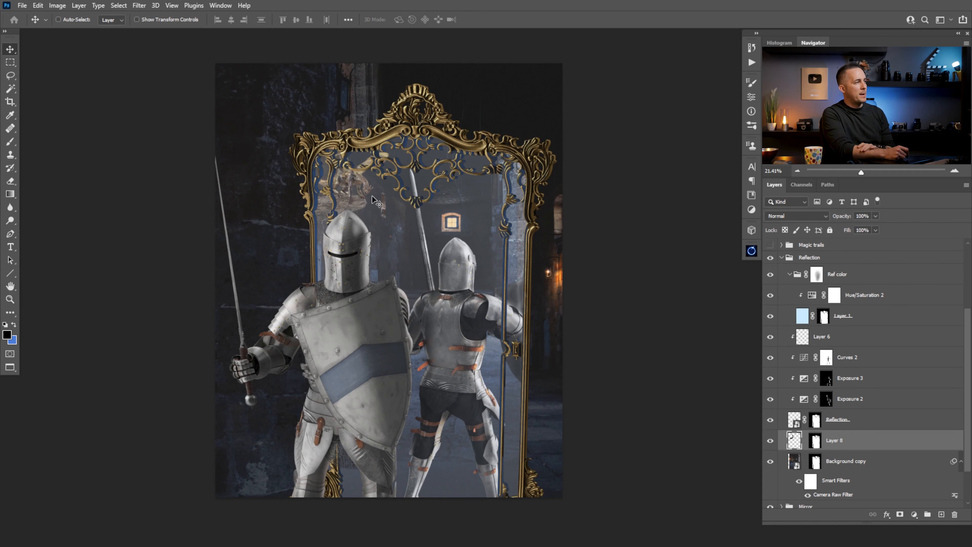
pyautogui.hotkey('ctrl', 't')
pyautogui.moveTo(433, 208); pyautogui.dragTo(393, 209)
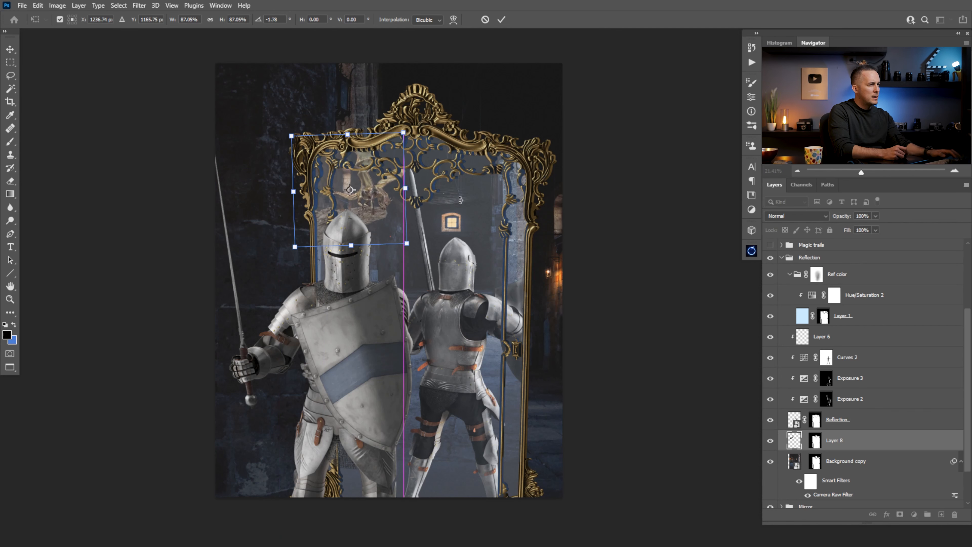
pyautogui.press('Escape')
# Delete the layer mask from Layer 8 and convert the dragon layer to a smart object
pyautogui.rightClick(817, 443)
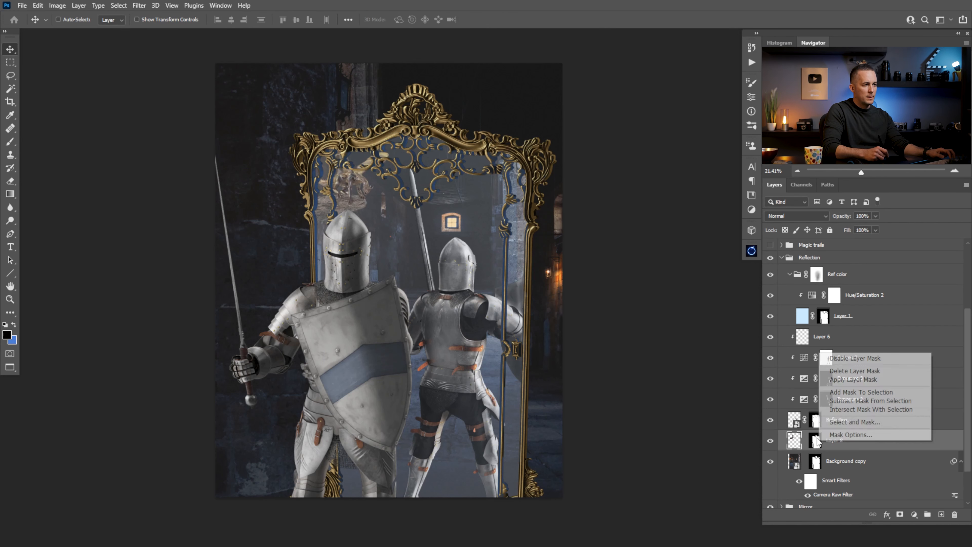
pyautogui.click(852, 371)
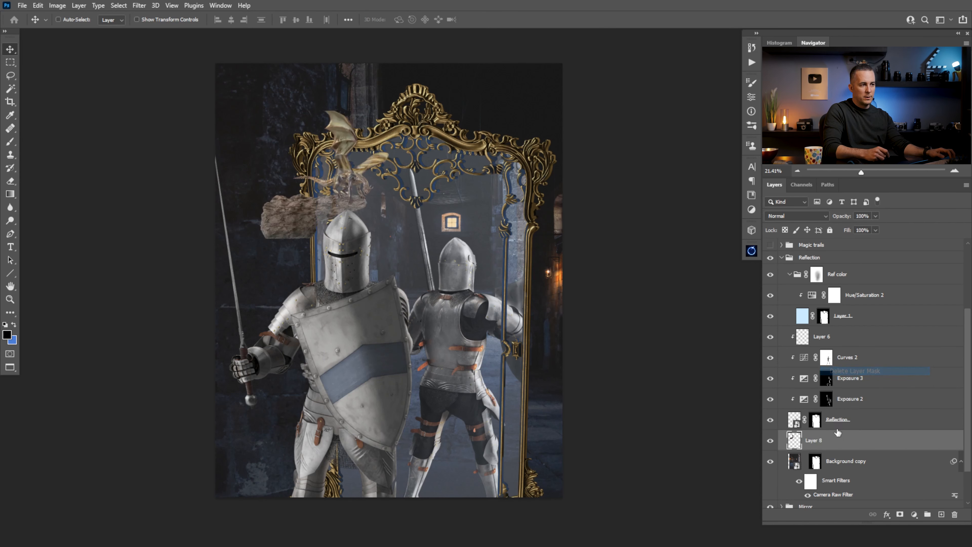
pyautogui.rightClick(847, 441)
pyautogui.click(873, 164)
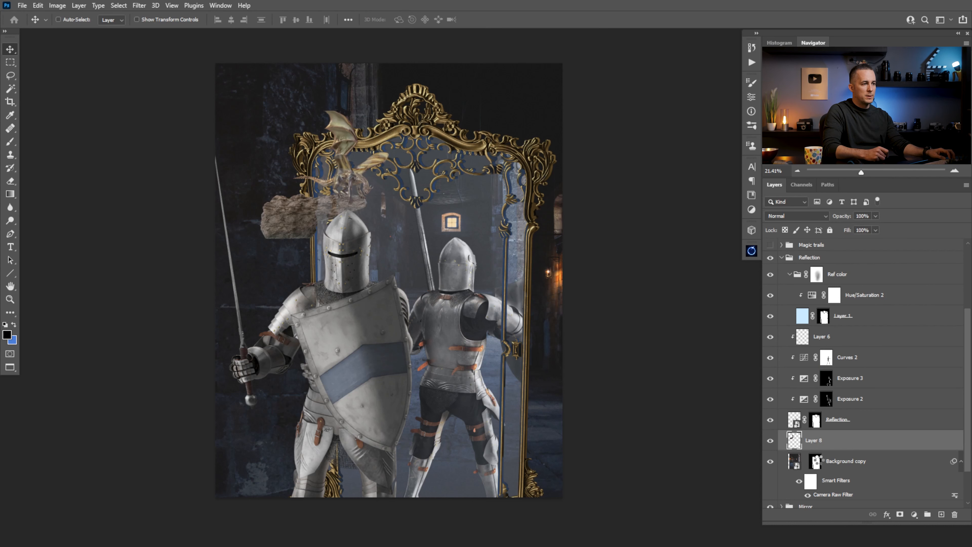
# Copy the Background copy layer's mask onto Layer 8, and enlarge the dragon to about 173% behind the front knight's helmet
pyautogui.moveTo(815, 464); pyautogui.dragTo(812, 444)
pyautogui.moveTo(355, 194); pyautogui.dragTo(402, 214)
pyautogui.hotkey('ctrl', 't')
pyautogui.moveTo(436, 197); pyautogui.dragTo(474, 190)
pyautogui.moveTo(437, 229)
pyautogui.mouseDown()
pyautogui.moveTo(427, 207)
pyautogui.moveTo(452, 203)
pyautogui.moveTo(454, 224)
pyautogui.mouseUp()
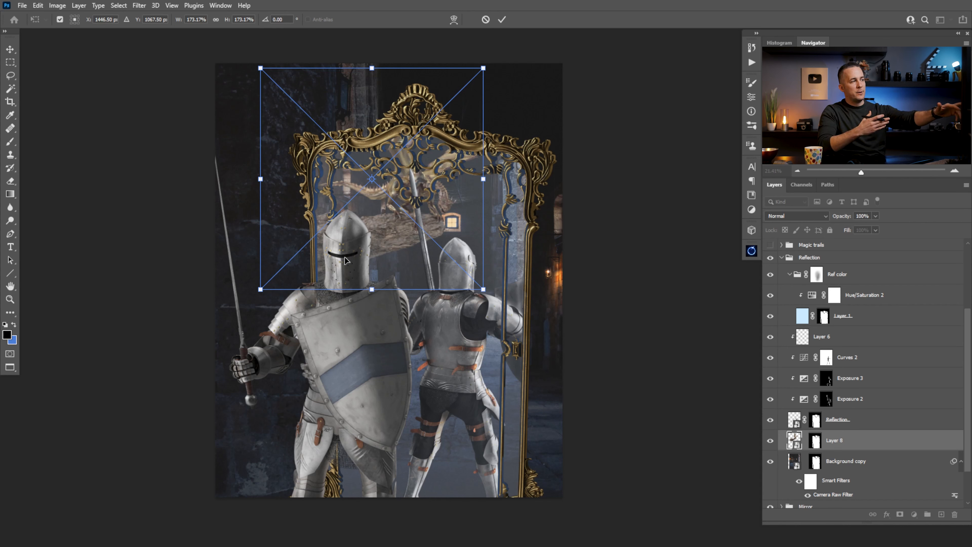
pyautogui.moveTo(451, 223); pyautogui.dragTo(380, 248)
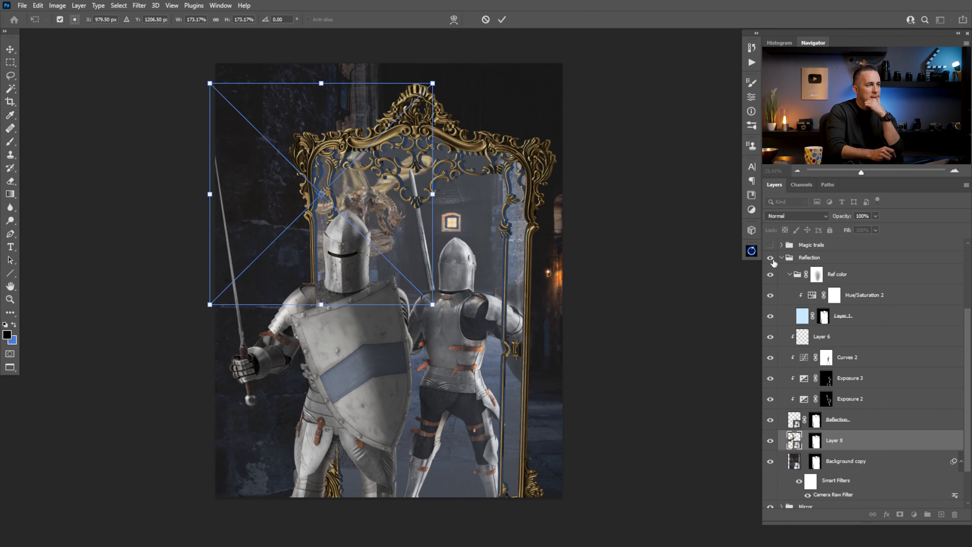
pyautogui.press('Return')
# Show the Magic trails group and shift the dragon slightly higher in the mirror's upper left area
pyautogui.click(769, 246)
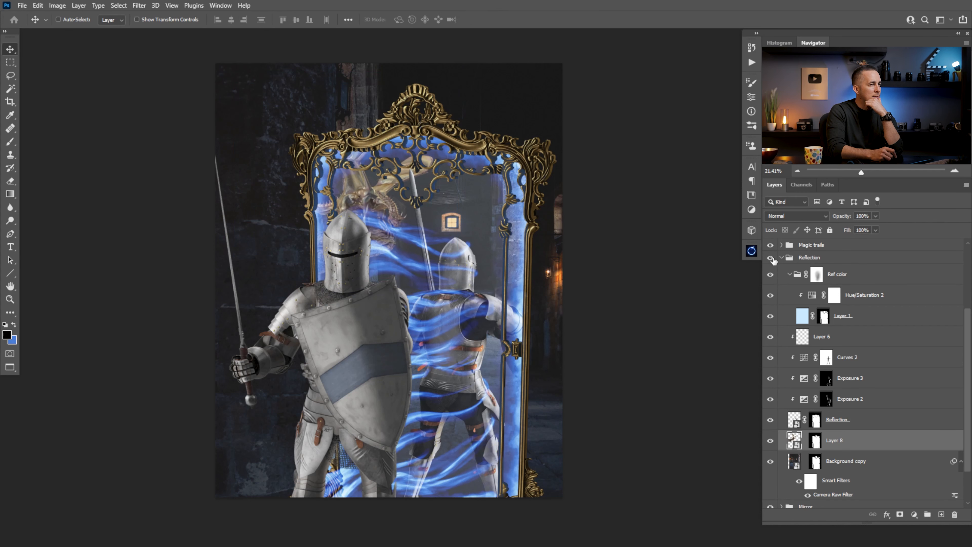
pyautogui.moveTo(427, 232); pyautogui.dragTo(407, 220)
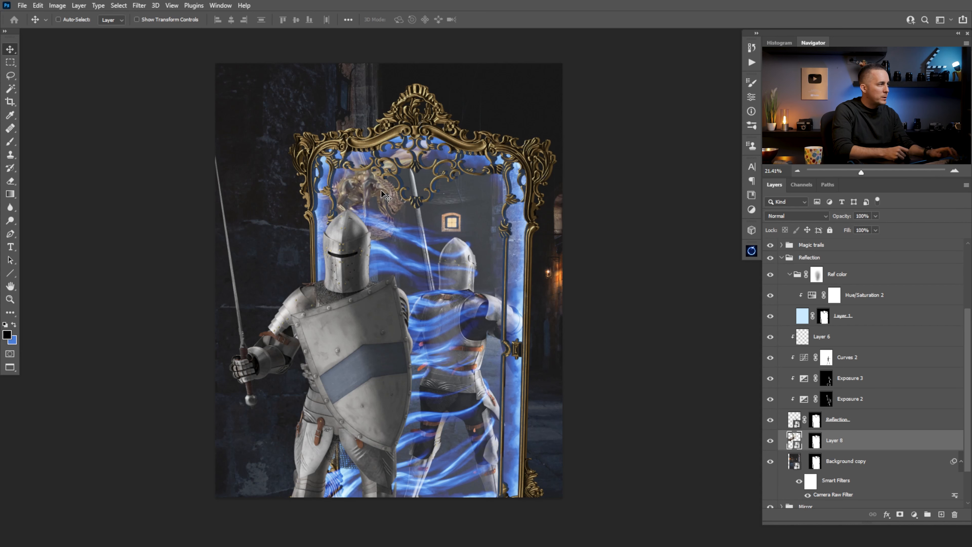
pyautogui.moveTo(384, 203); pyautogui.dragTo(391, 213)
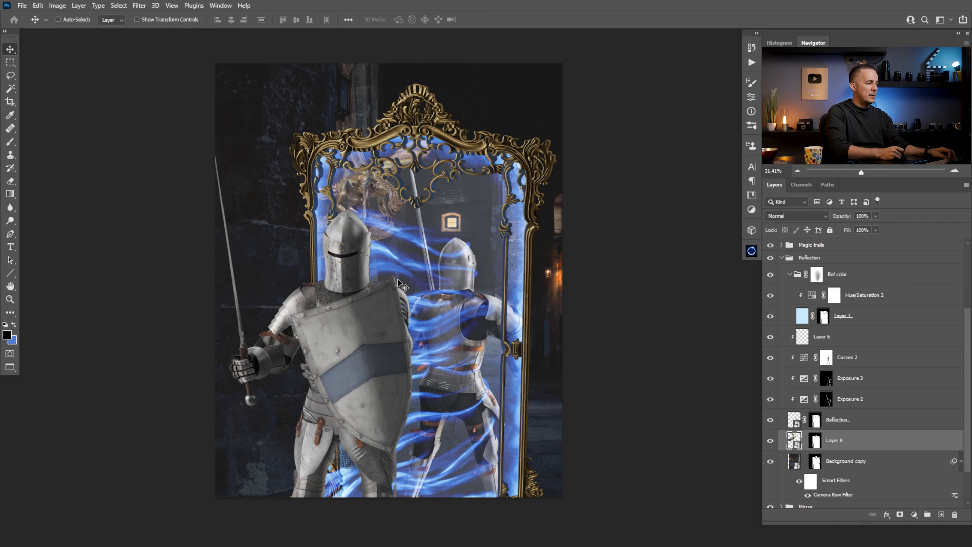
pyautogui.moveTo(391, 204)
pyautogui.mouseDown()
pyautogui.moveTo(458, 237)
pyautogui.moveTo(414, 216)
pyautogui.moveTo(397, 219)
pyautogui.mouseUp()
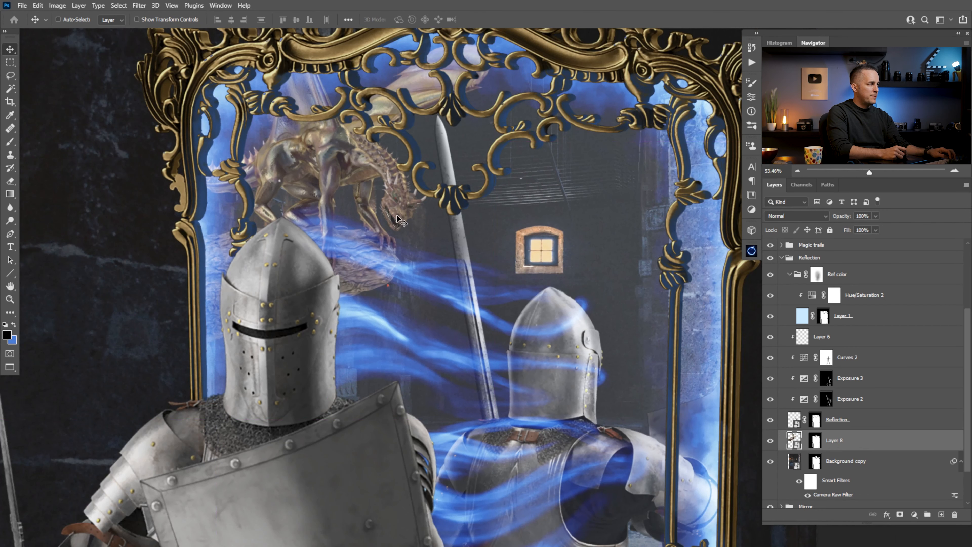
# Switch to the flying dragon document, outline the dragon's open-mouthed head with the Lasso tool, and copy it
pyautogui.hotkey('ctrl', 'Tab')
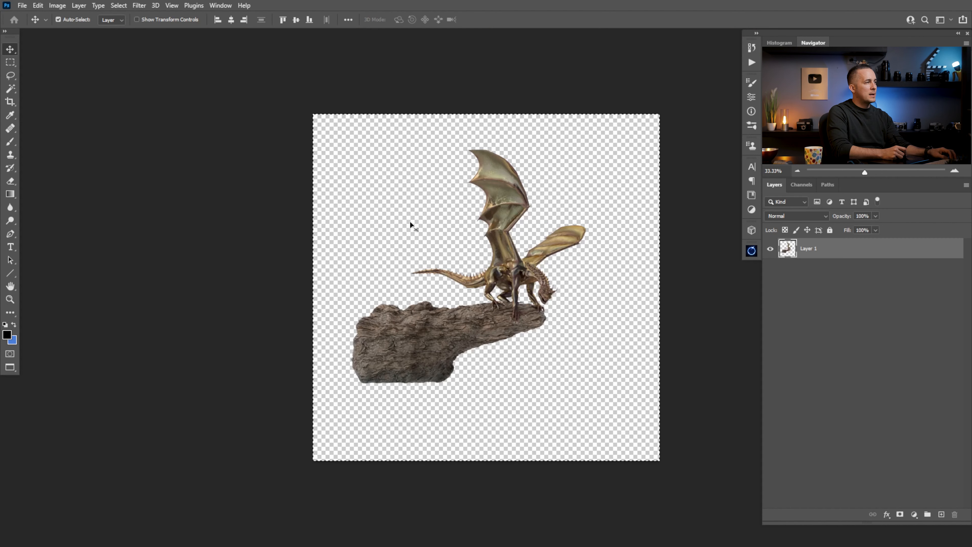
pyautogui.hotkey('ctrl', 'Tab')
pyautogui.moveTo(451, 320); pyautogui.dragTo(482, 284)
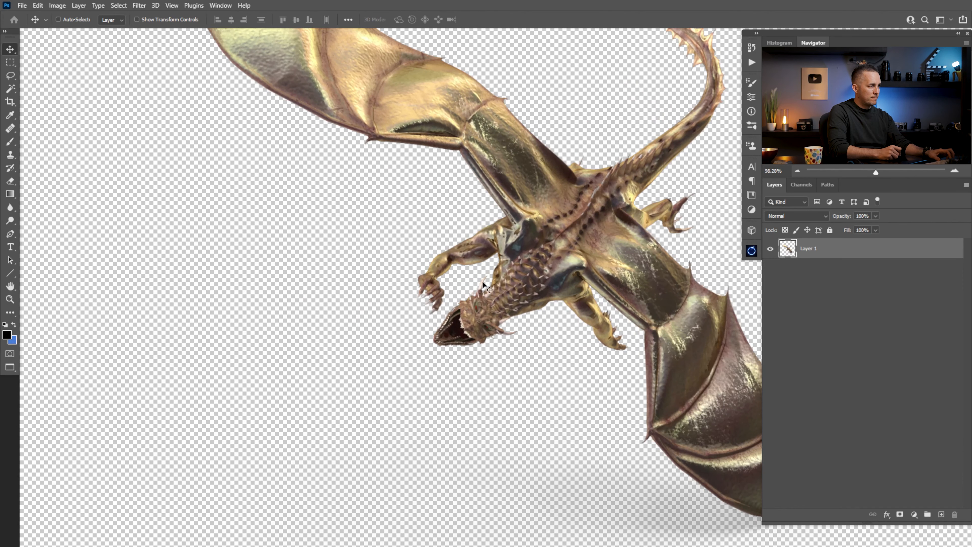
pyautogui.press('l')
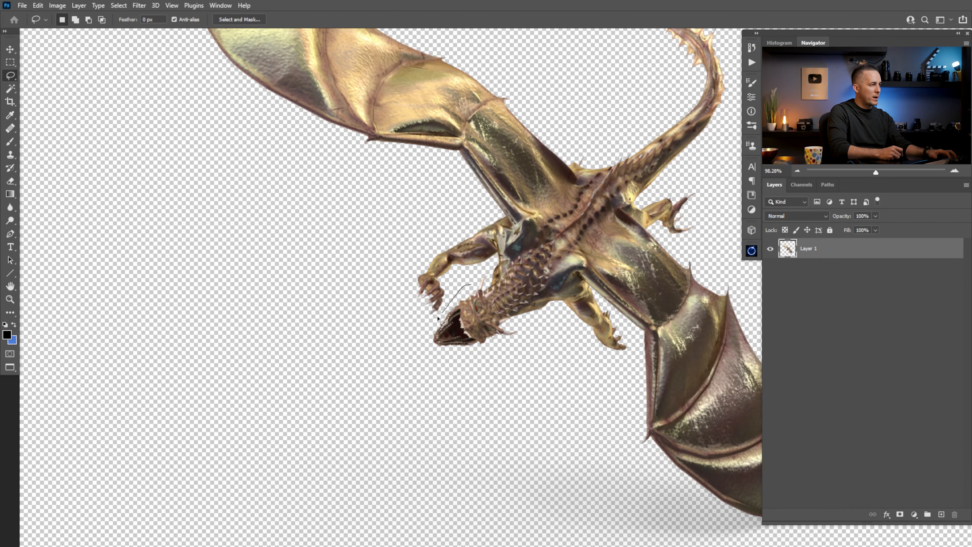
pyautogui.moveTo(491, 272); pyautogui.dragTo(475, 279)
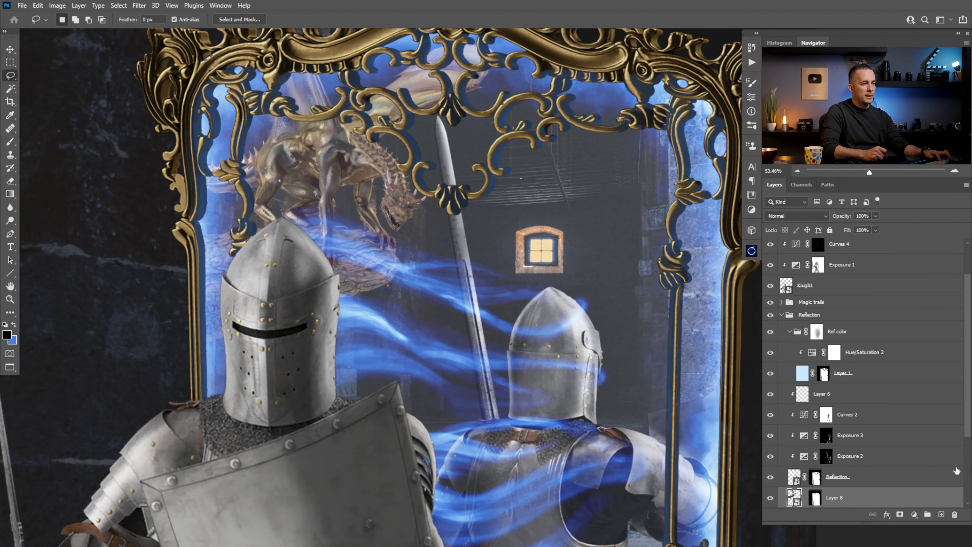
# Paste the copied head above Layer 8 in the knight composite, and rotate and scale it over the perched dragon's head
pyautogui.hotkey('ctrl', 'v')
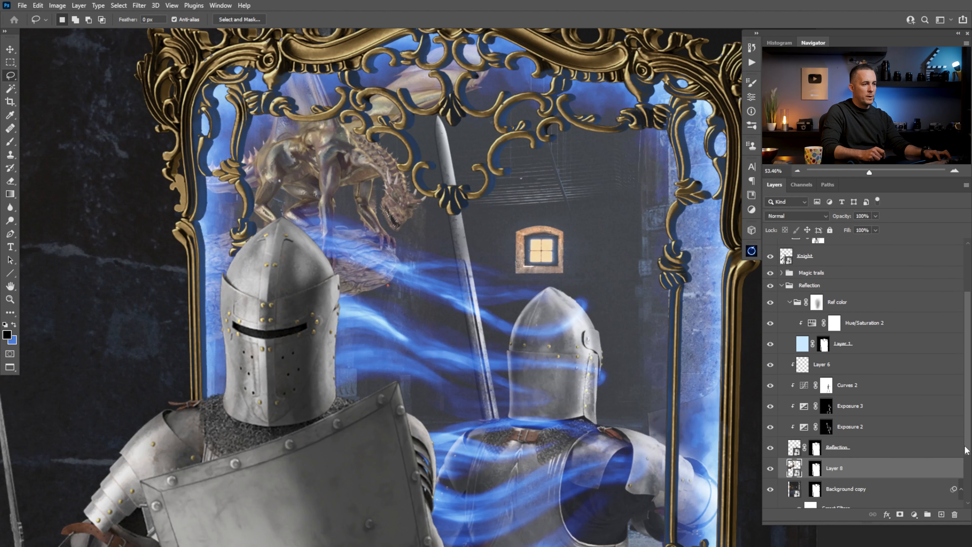
pyautogui.press('v')
pyautogui.moveTo(410, 285); pyautogui.dragTo(434, 237)
pyautogui.hotkey('ctrl', 't')
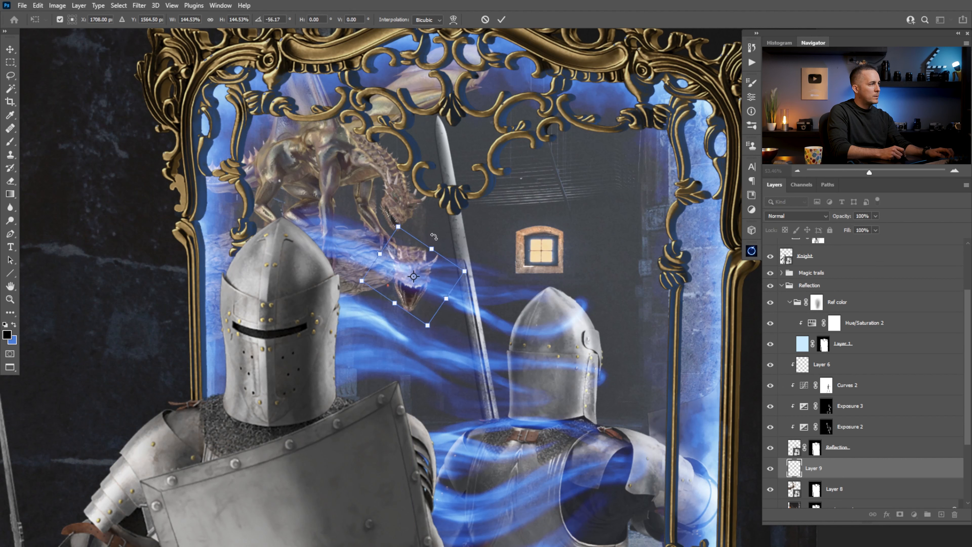
pyautogui.moveTo(417, 269); pyautogui.dragTo(422, 214)
pyautogui.press('Return')
# Refine the pasted head's fit on the dragon's neck by scaling it up to about 104%
pyautogui.hotkey('ctrl', 't')
pyautogui.press('Return')
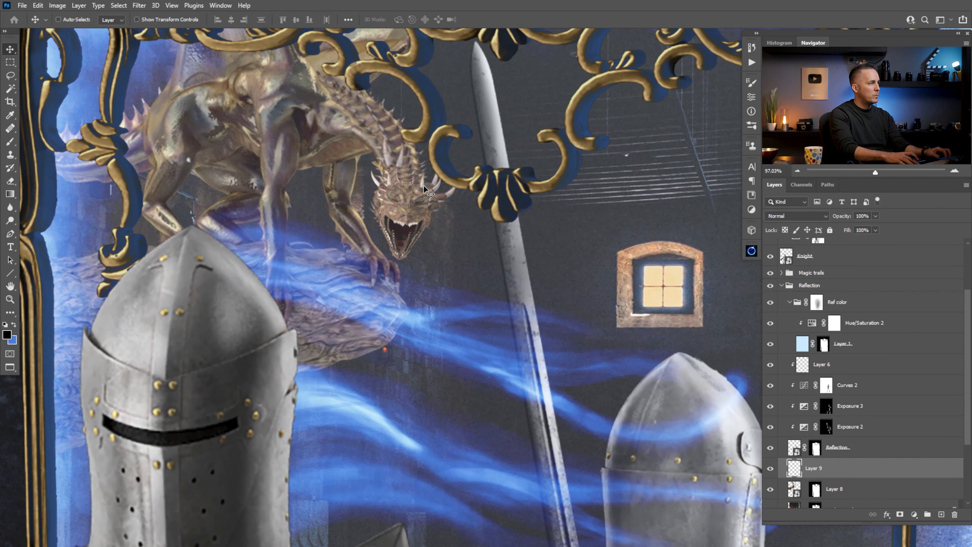
pyautogui.press('ctrl')
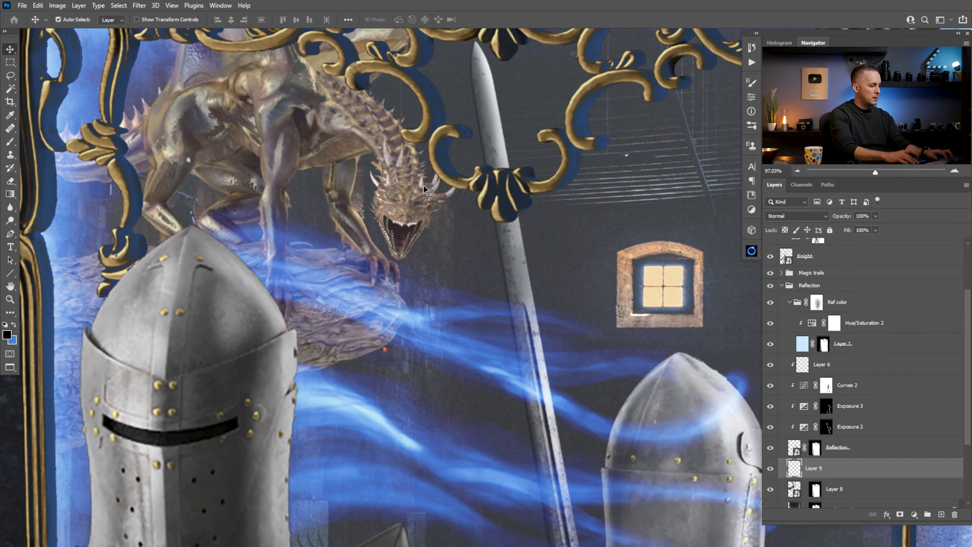
pyautogui.hotkey('ctrl', 't')
pyautogui.moveTo(465, 218); pyautogui.dragTo(468, 218)
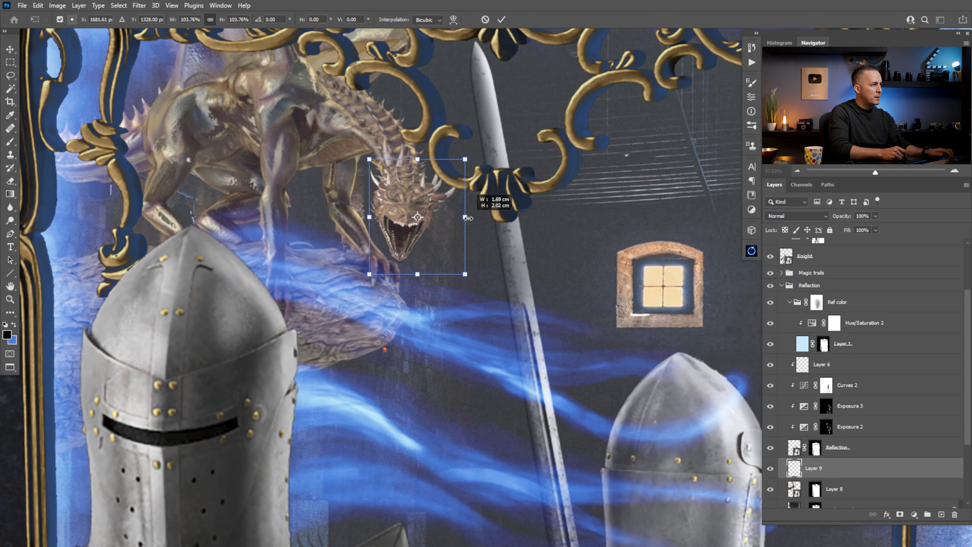
pyautogui.press('Return')
# Add a mask to Layer 9 and blend the head's edges with a black Soft Round Pressure Opacity brush, size 60, opacity 100%
pyautogui.click(897, 512)
pyautogui.press('d')
pyautogui.press('b')
pyautogui.rightClick(434, 289)
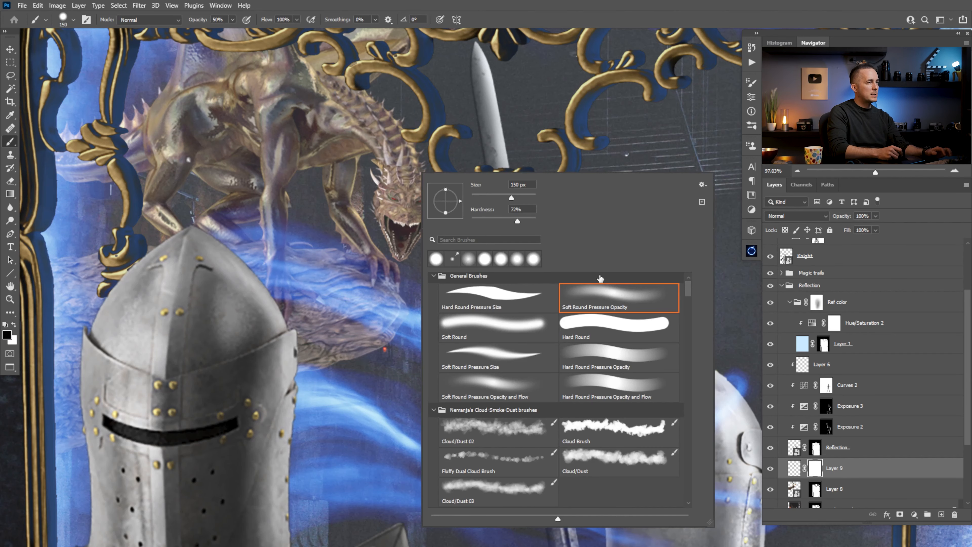
pyautogui.doubleClick(612, 295)
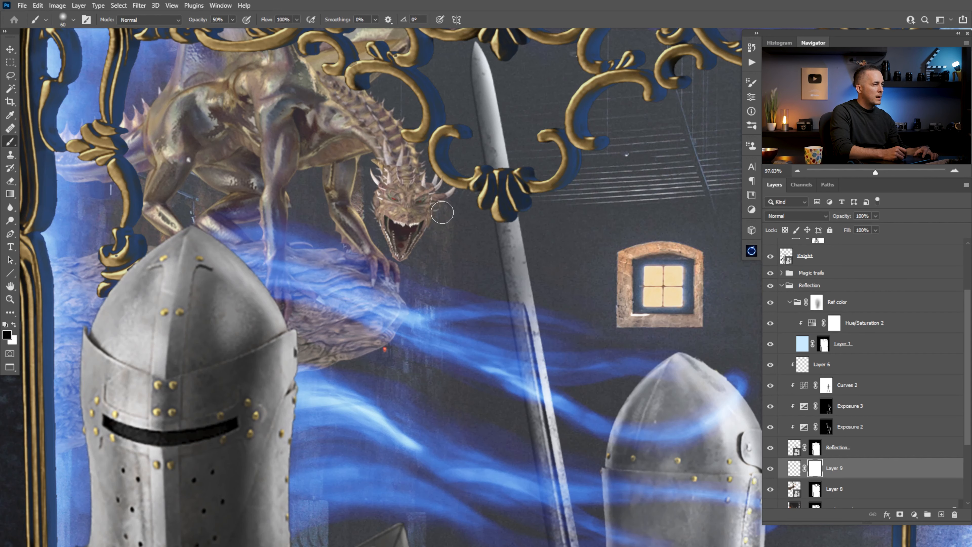
pyautogui.press('0')
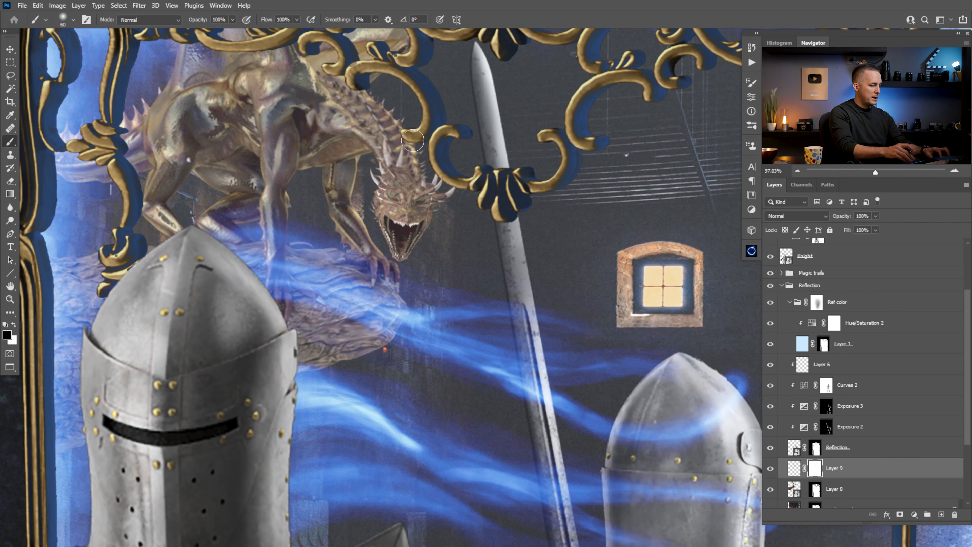
# Adjust the fit of the dragon's head from Layer 9 on its neck with Free Transform
pyautogui.press('v')
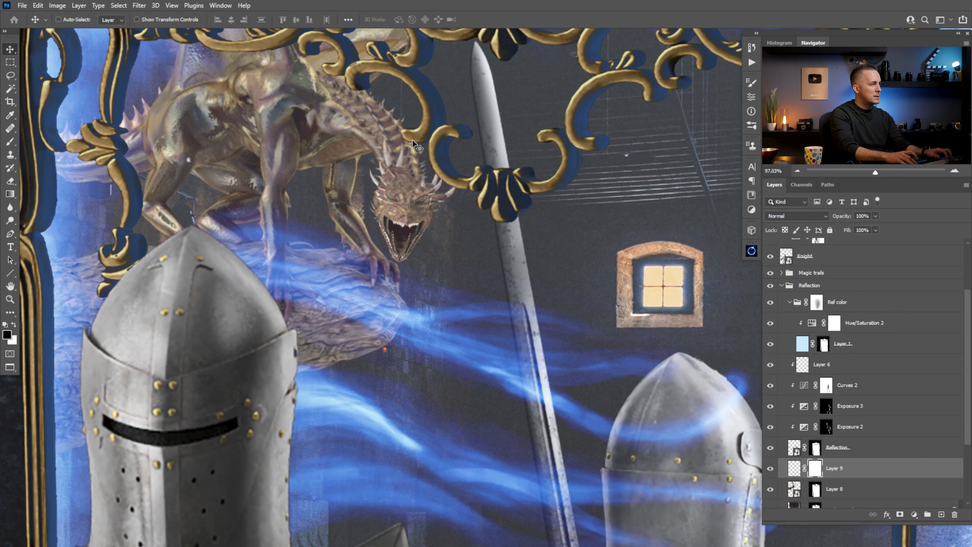
pyautogui.hotkey('ctrl', 't')
pyautogui.keyDown('alt'); pyautogui.click(406, 218); pyautogui.keyUp('alt')
pyautogui.moveTo(419, 280); pyautogui.dragTo(421, 271)
pyautogui.moveTo(460, 235); pyautogui.dragTo(483, 238)
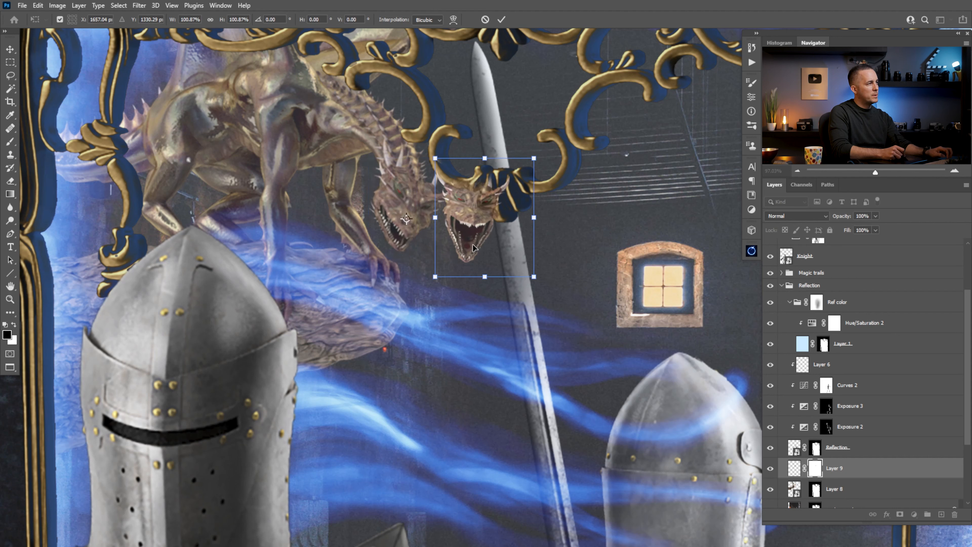
pyautogui.hotkey('ctrl', 'z')
pyautogui.moveTo(467, 218); pyautogui.dragTo(470, 218)
pyautogui.press('Return')
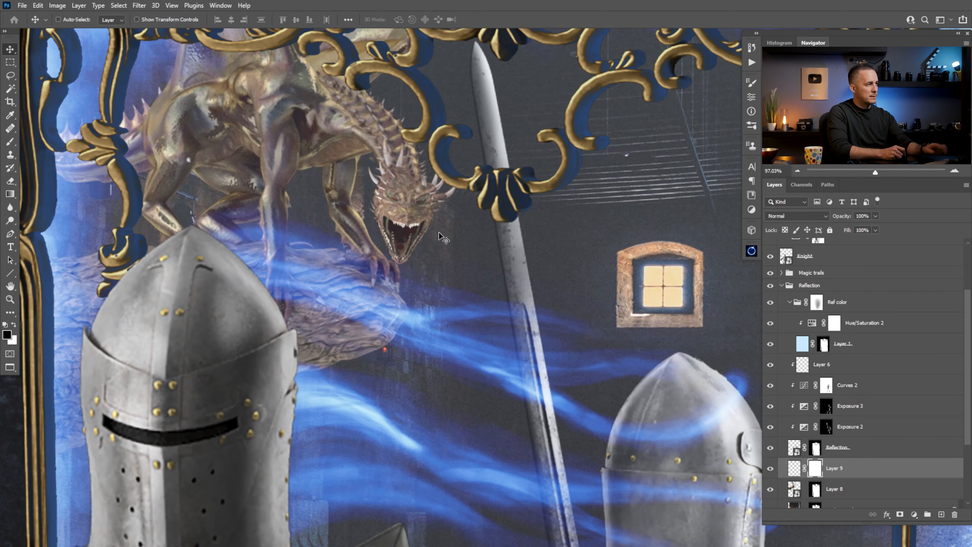
# Group Layer 9 and Layer 8 and name the group Dragon
pyautogui.scroll(-4, 379, 253)
pyautogui.scroll(-3, 379, 252)
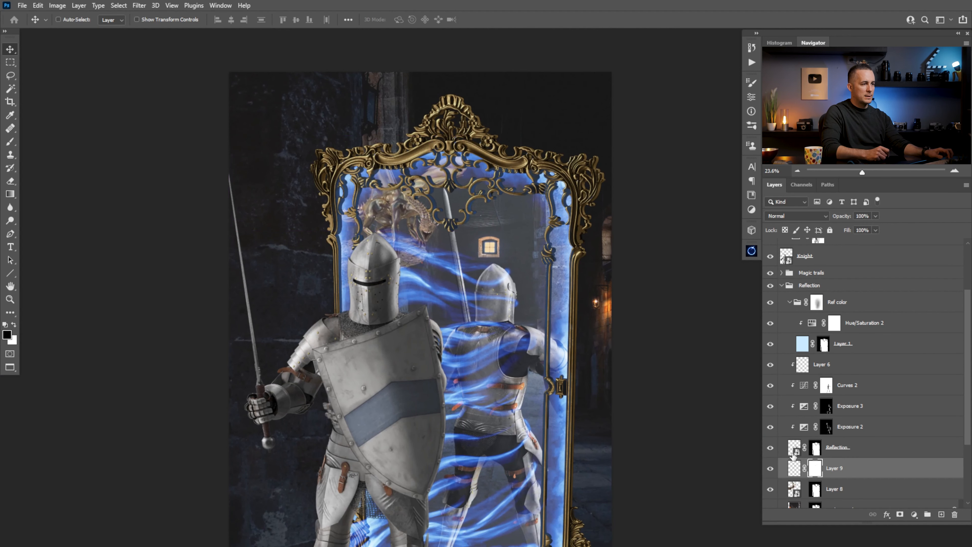
pyautogui.keyDown('shift'); pyautogui.click(798, 492); pyautogui.keyUp('shift')
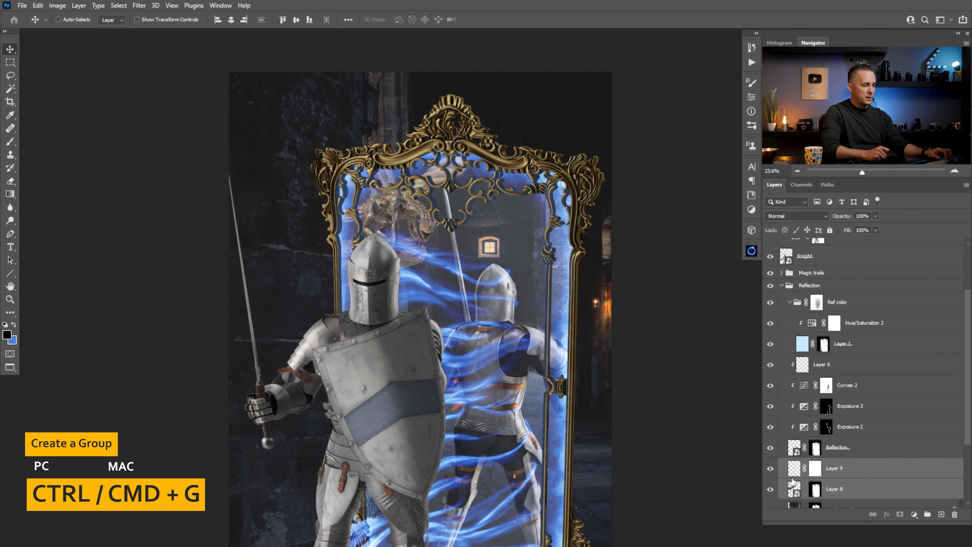
pyautogui.hotkey('ctrl', 'g')
pyautogui.doubleClick(817, 464)
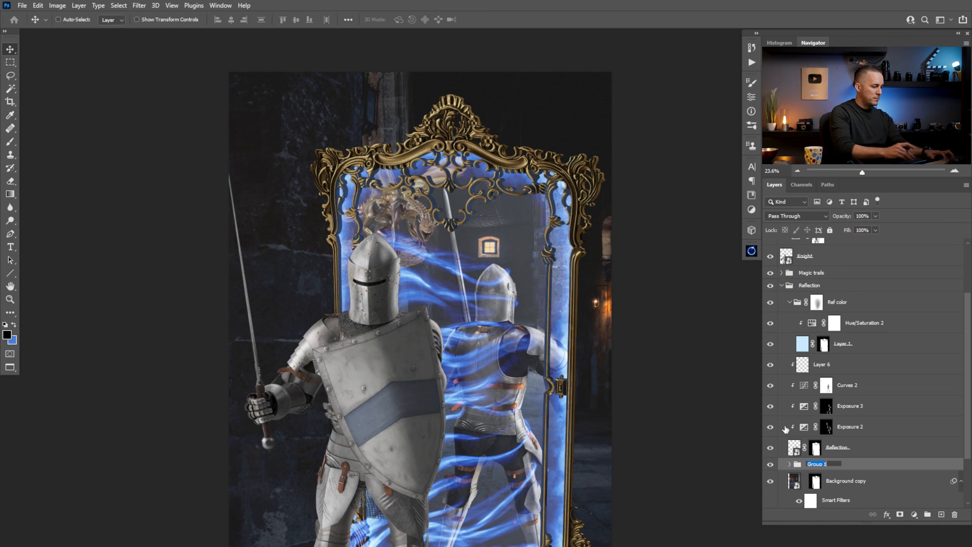
pyautogui.write('Dragon')
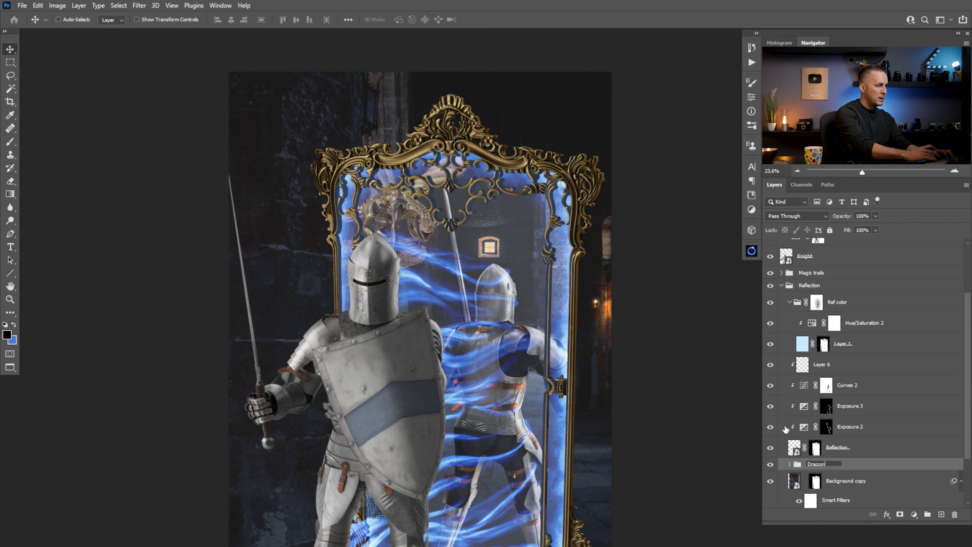
pyautogui.press('Return')
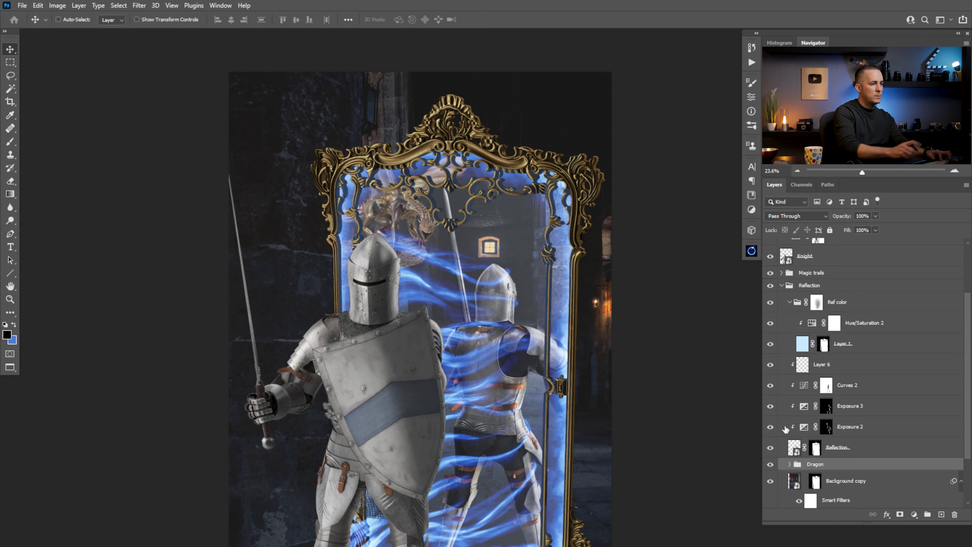
# Try moving Layer 8's mask onto the Dragon group and shifting the dragon within the mirror, then restore the mask
pyautogui.click(790, 464)
pyautogui.scroll(-3, 962, 383)
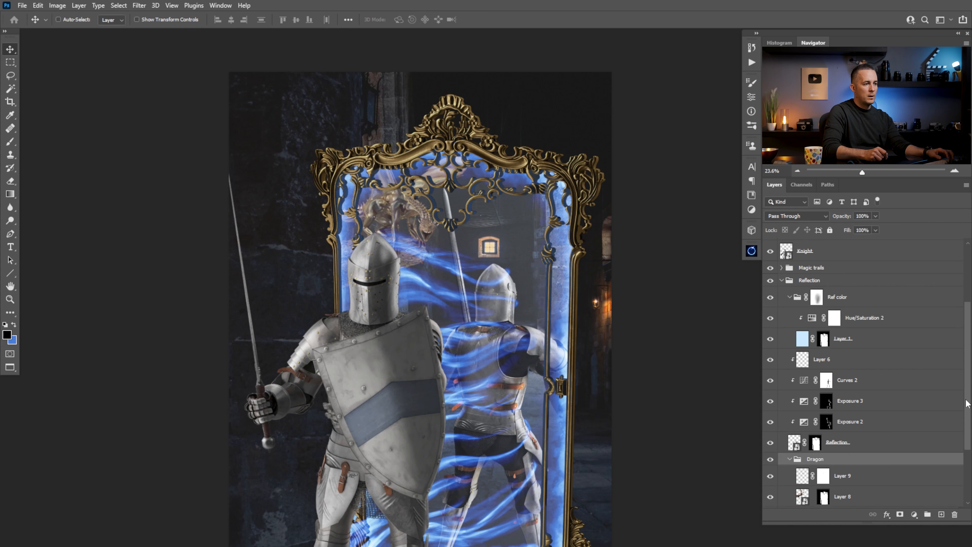
pyautogui.moveTo(823, 437); pyautogui.dragTo(841, 407)
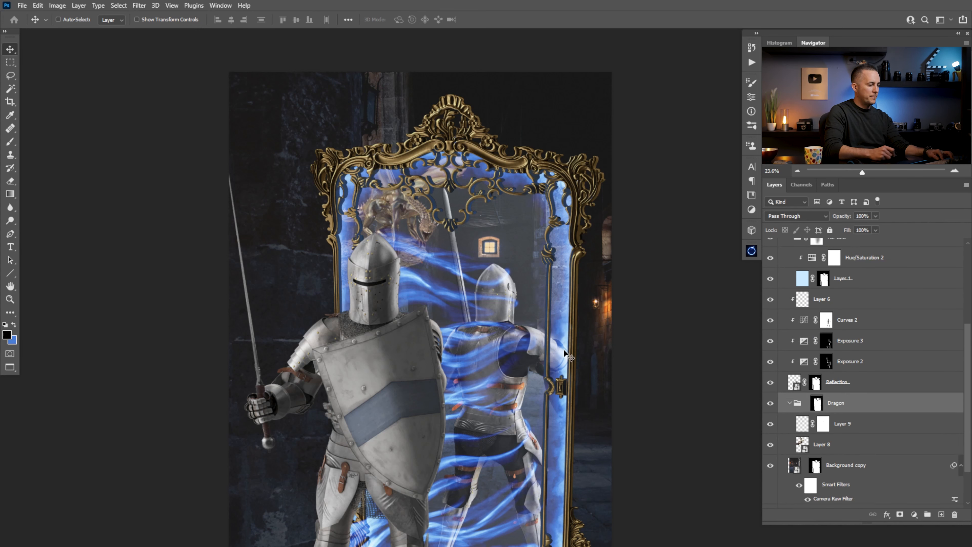
pyautogui.moveTo(443, 261); pyautogui.dragTo(459, 264)
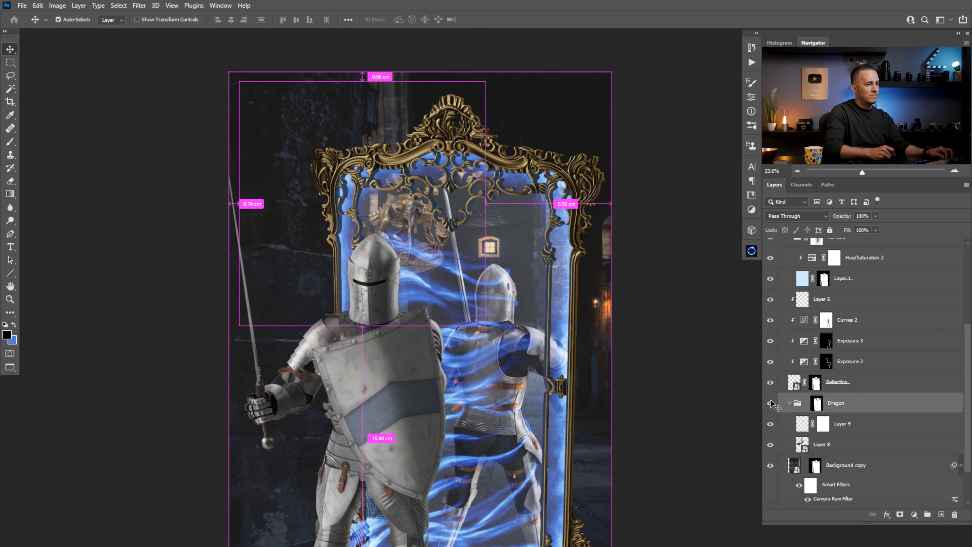
pyautogui.hotkey('ctrl', 'z')
pyautogui.moveTo(816, 409); pyautogui.dragTo(821, 447)
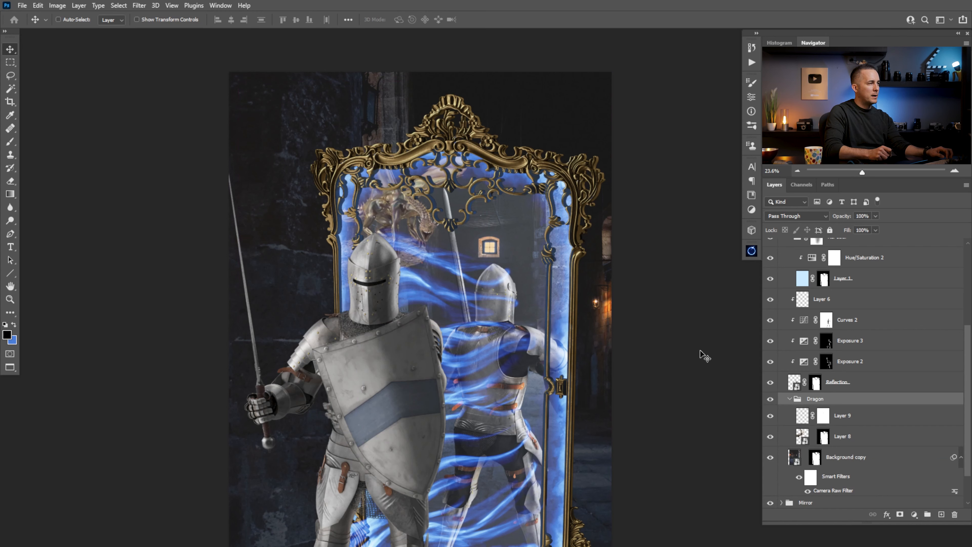
pyautogui.moveTo(423, 241); pyautogui.dragTo(449, 229)
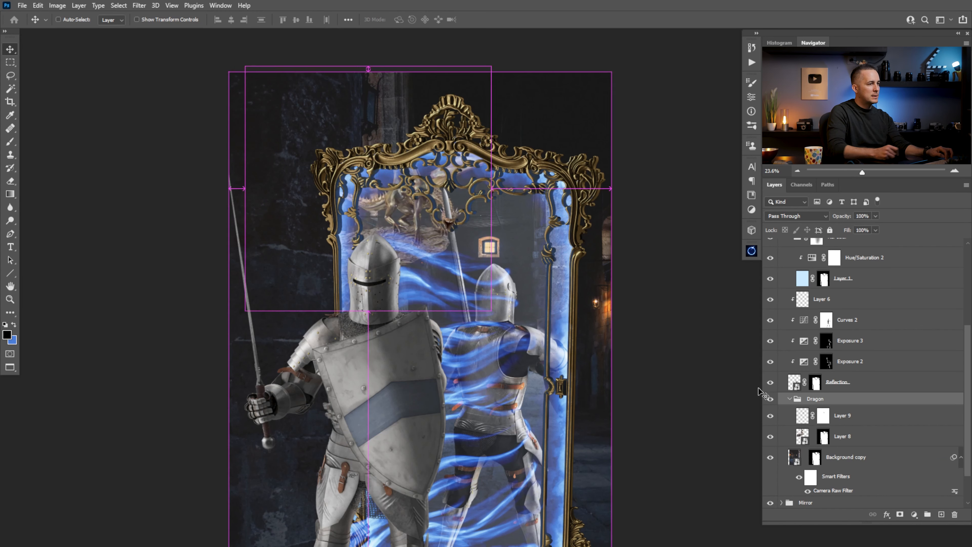
# Try replacing Layer 9's mask with a copy of Layer 8's mask, and undo it
pyautogui.moveTo(823, 437); pyautogui.dragTo(823, 415)
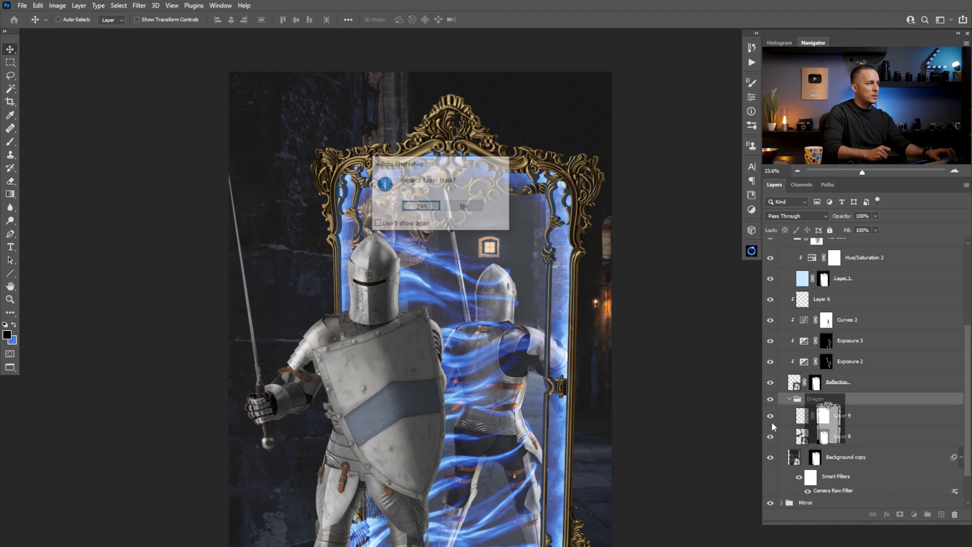
pyautogui.press('Return')
pyautogui.scroll(3, 449, 268)
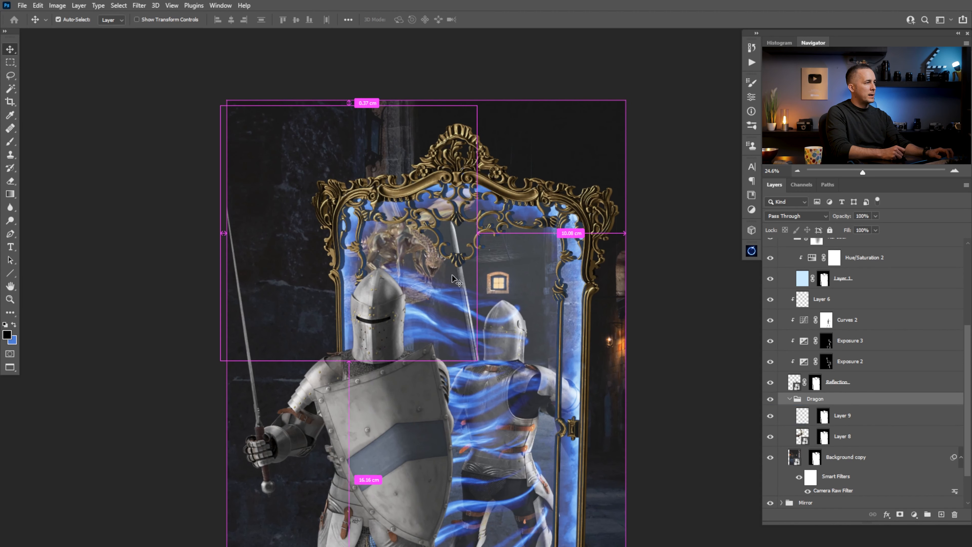
pyautogui.hotkey('ctrl', 'z')
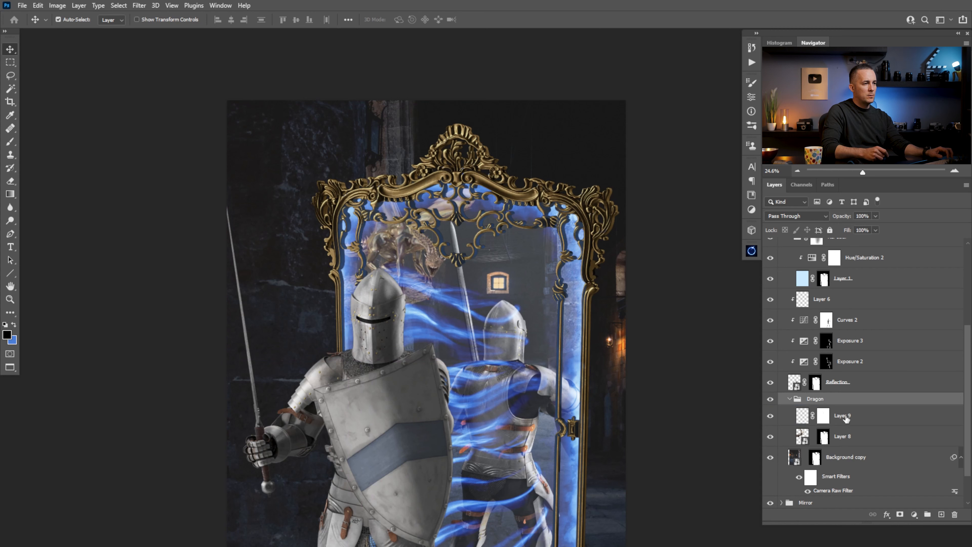
# Try wrapping the Dragon group in another group, and undo it
pyautogui.moveTo(823, 436); pyautogui.dragTo(822, 400)
pyautogui.hotkey('ctrl', 'g')
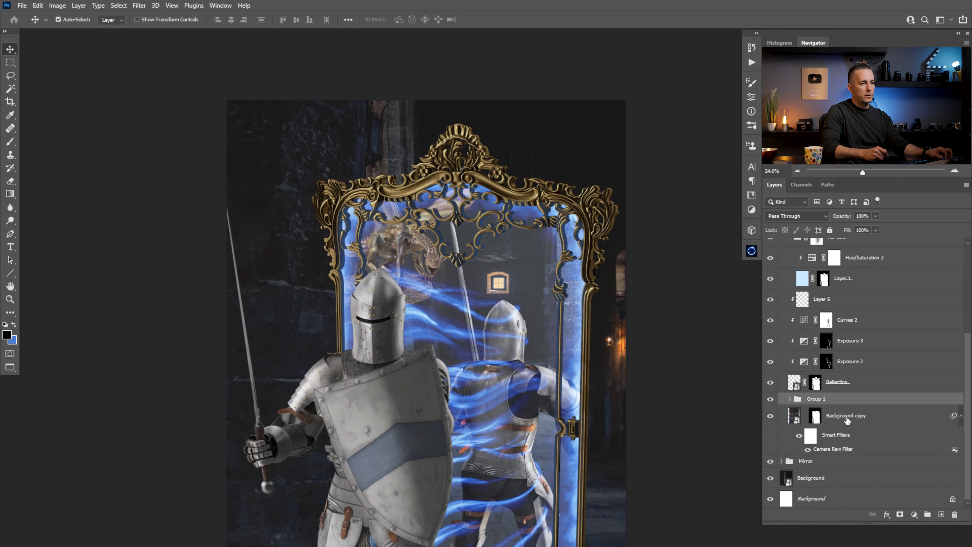
pyautogui.hotkey('ctrl', 'z')
pyautogui.hotkey('ctrl', 'z')
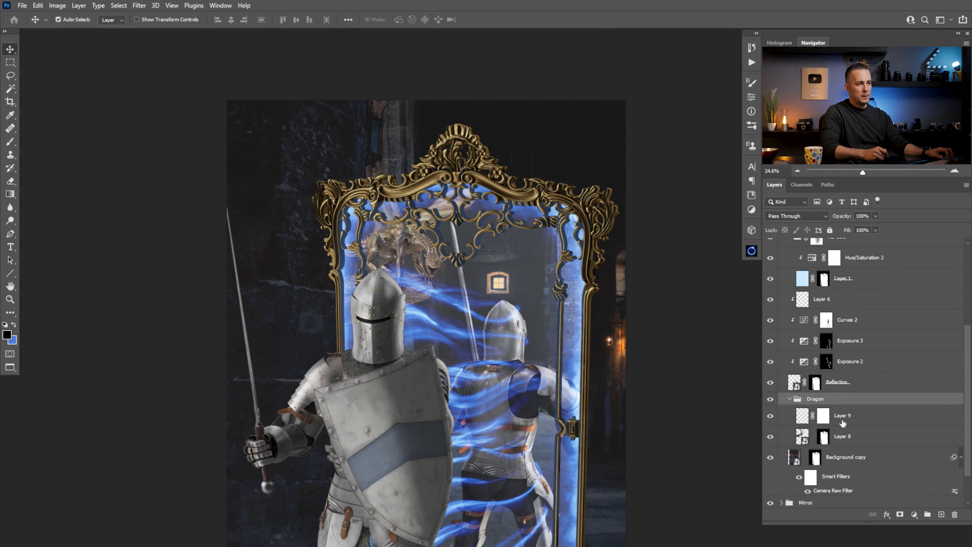
# Convert Layer 9 to a smart object and replace its mask with a copy of Layer 8's mask
pyautogui.moveTo(823, 417); pyautogui.dragTo(954, 514)
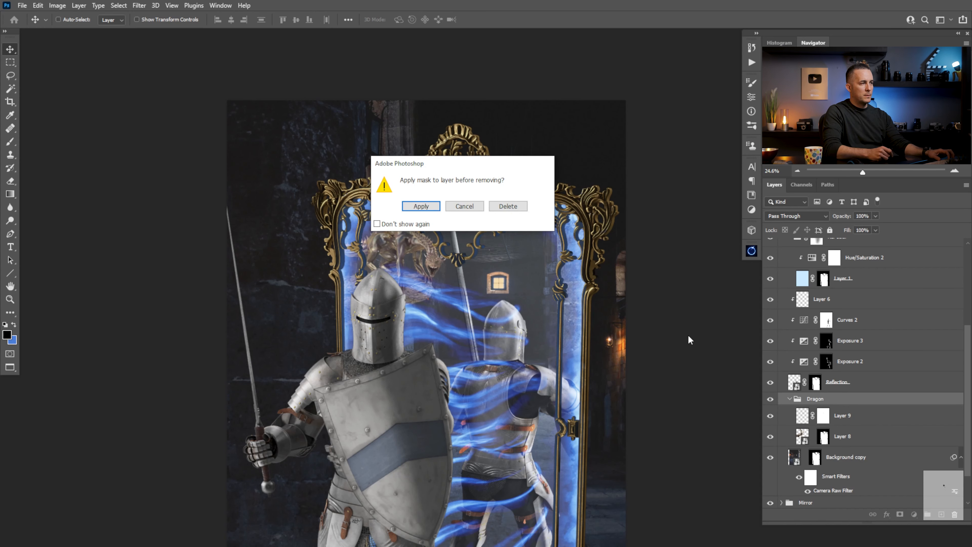
pyautogui.click(507, 206)
pyautogui.rightClick(843, 414)
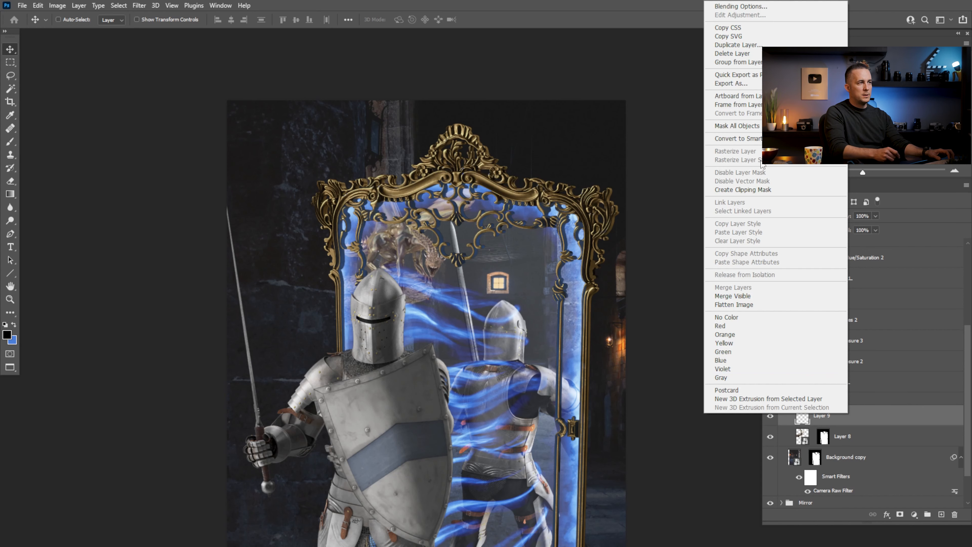
pyautogui.press('Escape')
pyautogui.moveTo(827, 441); pyautogui.dragTo(827, 420)
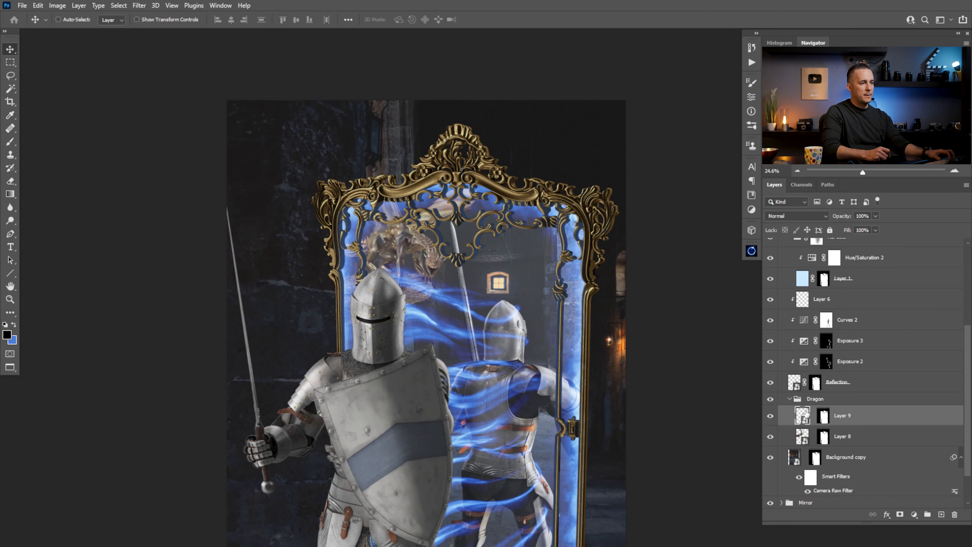
# Scale the Dragon group down slightly and reposition it inside the mirror behind the front knight's helmet
pyautogui.click(807, 400)
pyautogui.moveTo(433, 276); pyautogui.dragTo(440, 276)
pyautogui.hotkey('ctrl', 't')
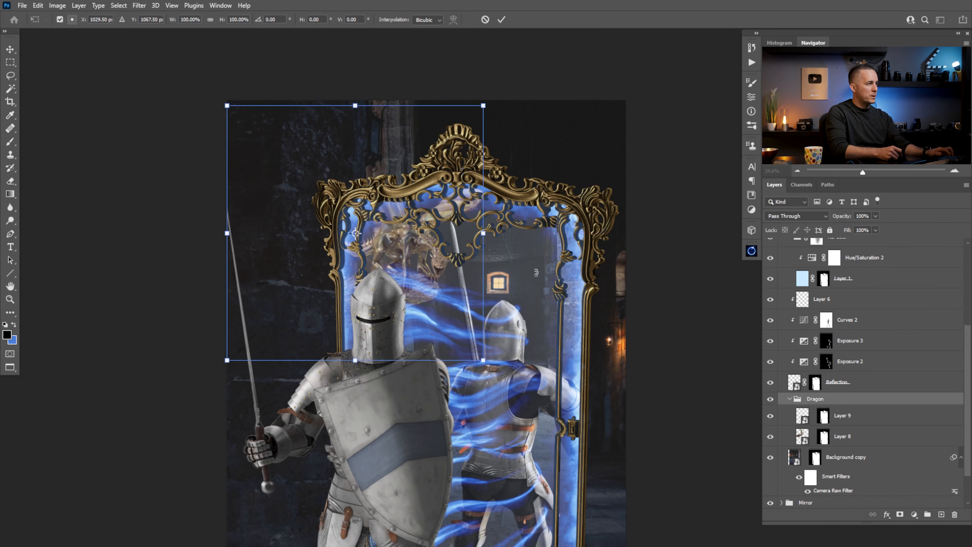
pyautogui.moveTo(486, 234); pyautogui.dragTo(466, 230)
pyautogui.moveTo(440, 273)
pyautogui.mouseDown()
pyautogui.moveTo(409, 252)
pyautogui.moveTo(456, 268)
pyautogui.mouseUp()
pyautogui.press('Return')
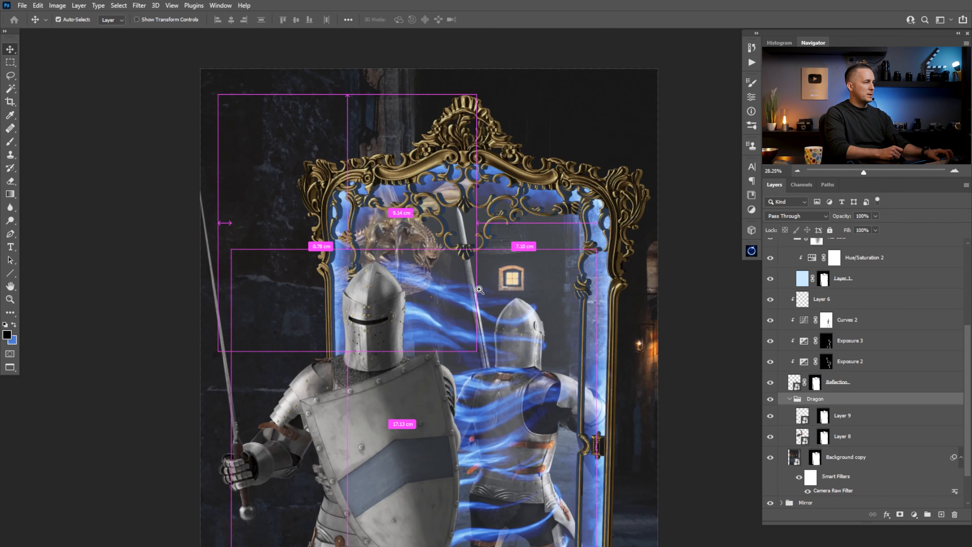
pyautogui.moveTo(462, 303); pyautogui.dragTo(427, 265)
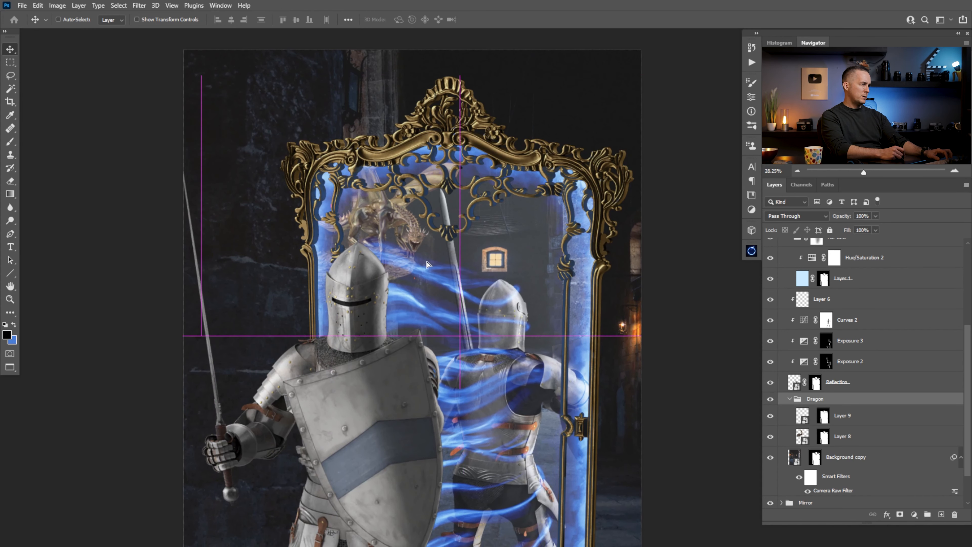
# Rotate the Dragon group and move it so the dragon stands just above the front knight's helmet in the mirror
pyautogui.hotkey('ctrl', 't')
pyautogui.moveTo(509, 242); pyautogui.dragTo(508, 226)
pyautogui.moveTo(451, 259); pyautogui.dragTo(461, 312)
pyautogui.moveTo(414, 260)
pyautogui.mouseDown()
pyautogui.moveTo(462, 242)
pyautogui.moveTo(526, 252)
pyautogui.moveTo(504, 241)
pyautogui.moveTo(422, 249)
pyautogui.mouseUp()
pyautogui.moveTo(437, 209); pyautogui.dragTo(469, 224)
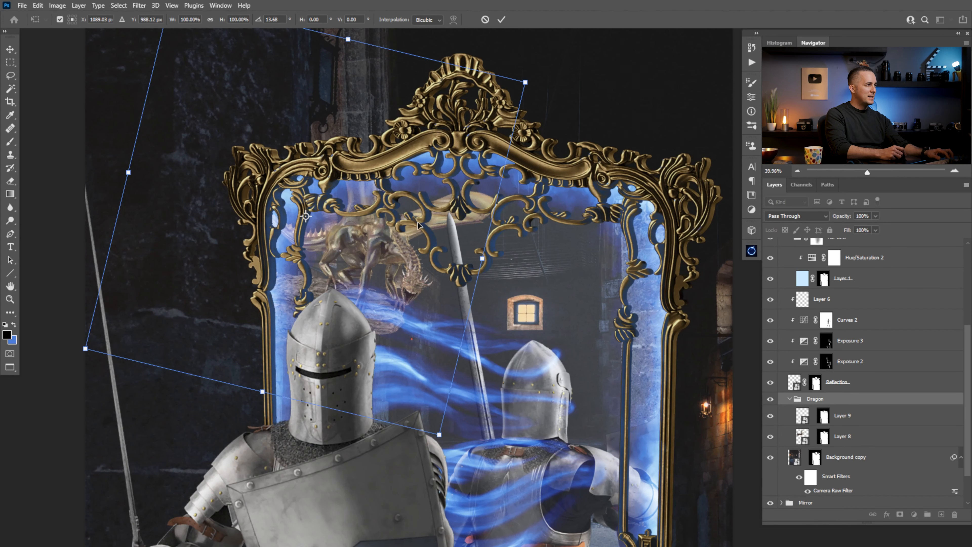
pyautogui.moveTo(424, 285); pyautogui.dragTo(410, 272)
pyautogui.moveTo(495, 239); pyautogui.dragTo(495, 169)
pyautogui.moveTo(408, 272); pyautogui.dragTo(398, 286)
pyautogui.press('Return')
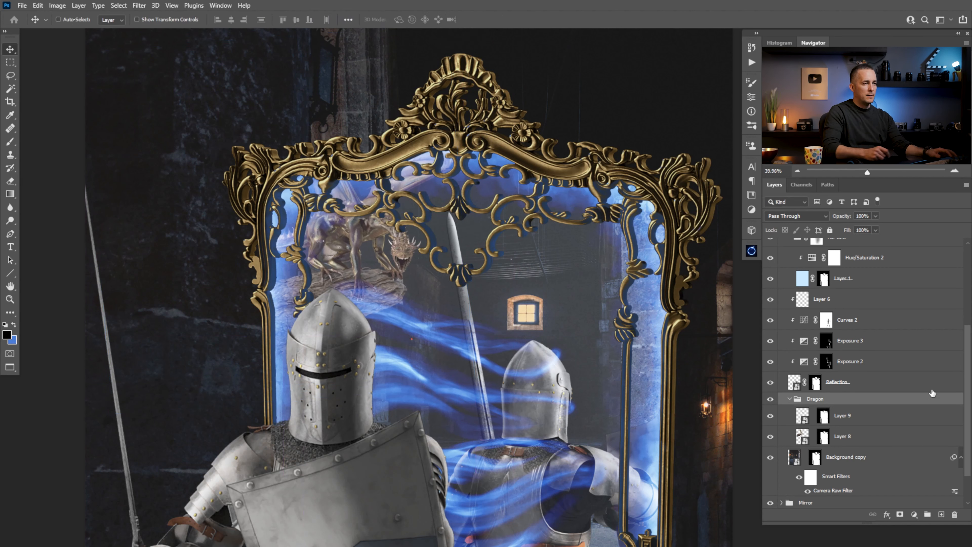
# Inside the Mirror group, put the Mirror layer and its clipped layers into a new group
pyautogui.scroll(-2, 794, 473)
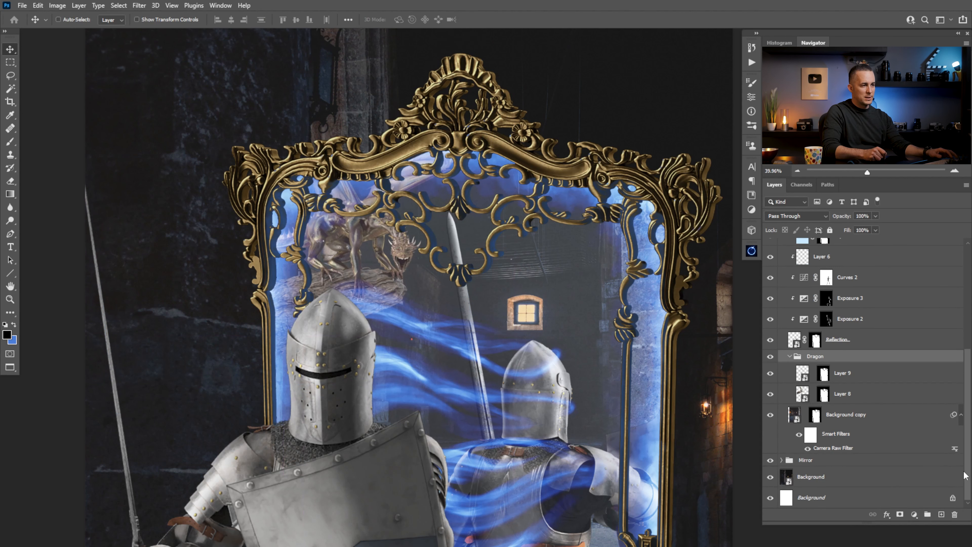
pyautogui.click(781, 460)
pyautogui.moveTo(968, 427); pyautogui.dragTo(966, 445)
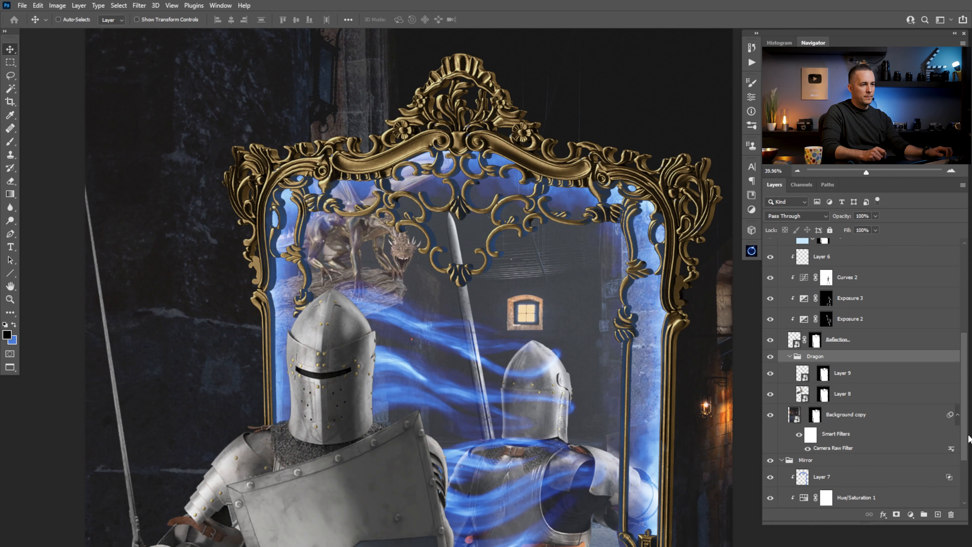
pyautogui.moveTo(969, 438); pyautogui.dragTo(971, 440)
pyautogui.scroll(-3, 858, 454)
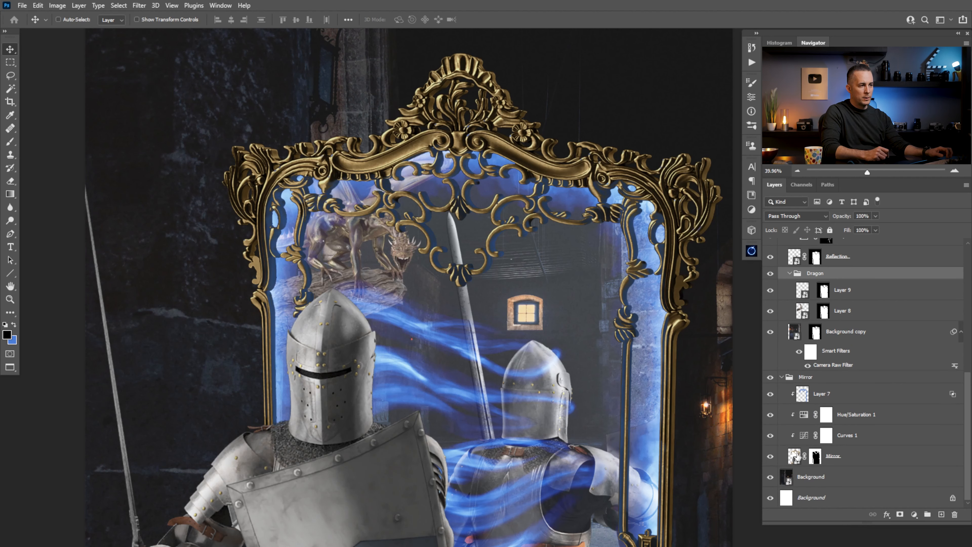
pyautogui.click(816, 459)
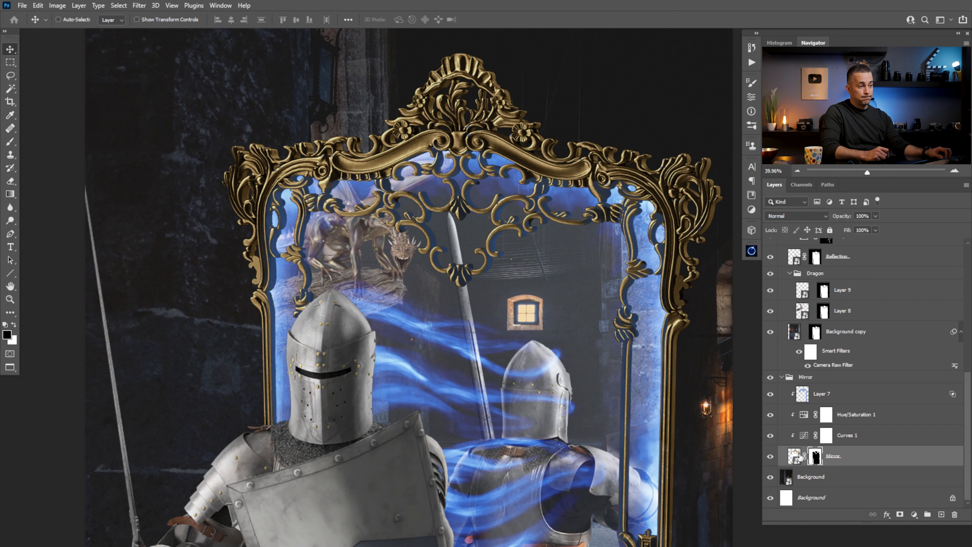
pyautogui.hotkey('ctrl', 'g')
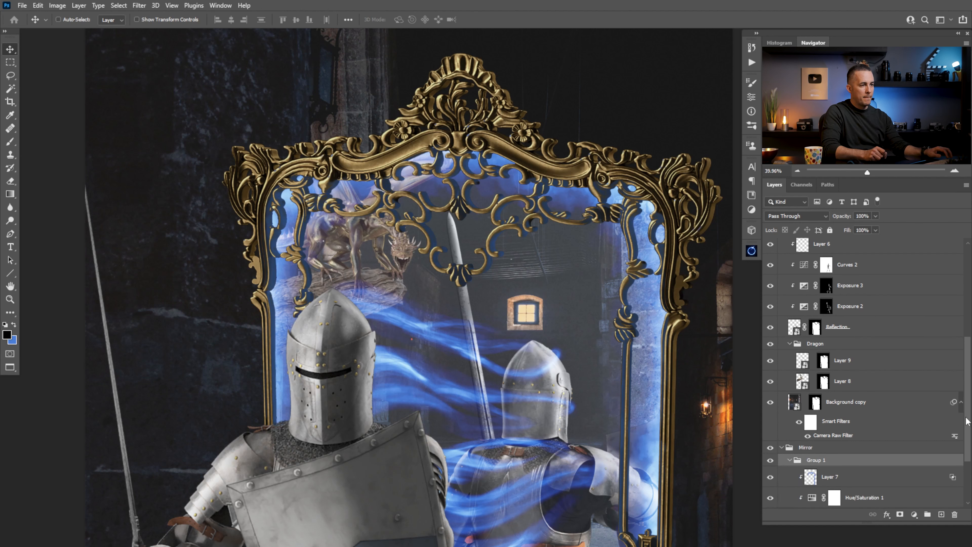
pyautogui.click(789, 460)
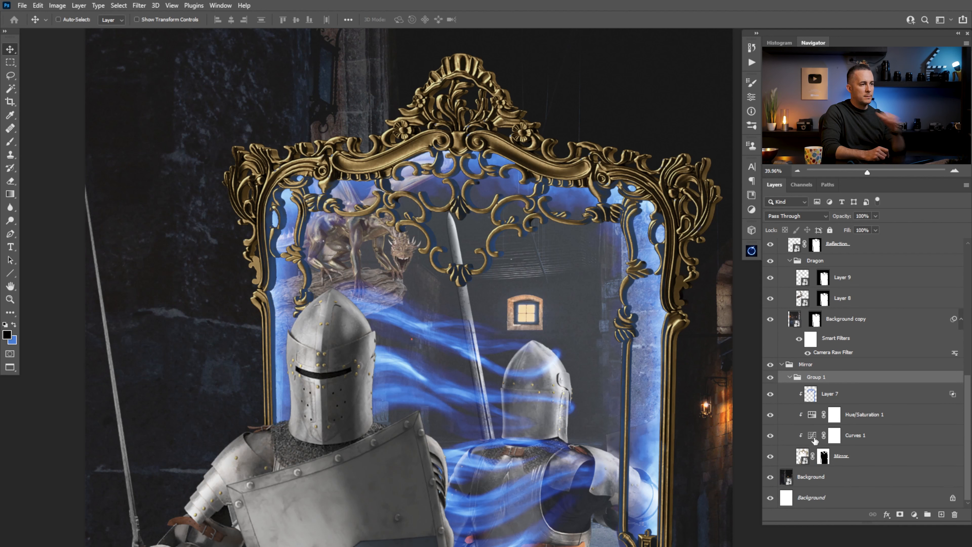
# Move Layer 7, Hue/Saturation 1 and Curves 1 out of Group 1 so they sit directly above it
pyautogui.click(846, 431)
pyautogui.keyDown('ctrl'); pyautogui.click(811, 394); pyautogui.keyUp('ctrl')
pyautogui.hotkey('ctrl', 'd')
pyautogui.moveTo(811, 394); pyautogui.dragTo(823, 372)
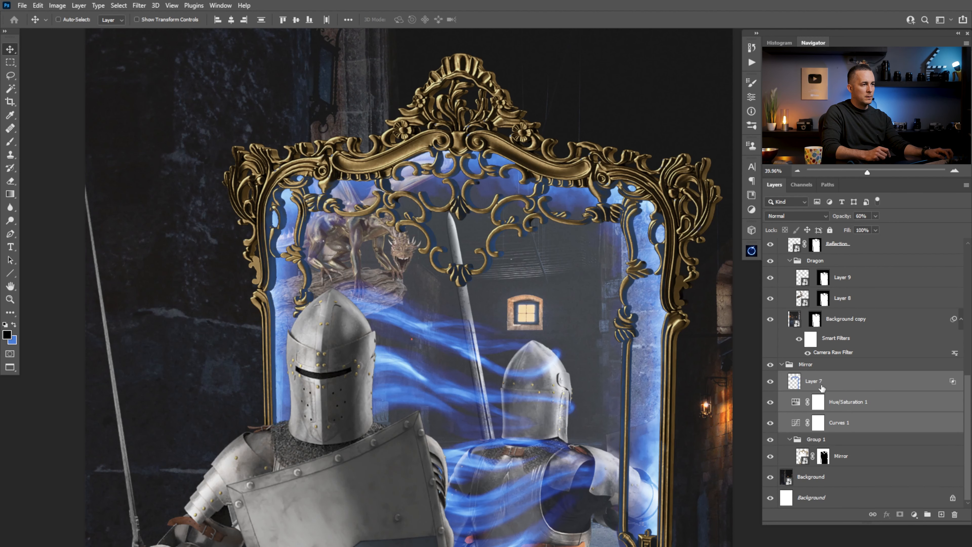
# Clip Curves 1, Hue/Saturation 1 and Layer 7 to Group 1, and select Group 1
pyautogui.keyDown('alt'); pyautogui.click(807, 431); pyautogui.keyUp('alt')
pyautogui.keyDown('alt'); pyautogui.click(807, 412); pyautogui.keyUp('alt')
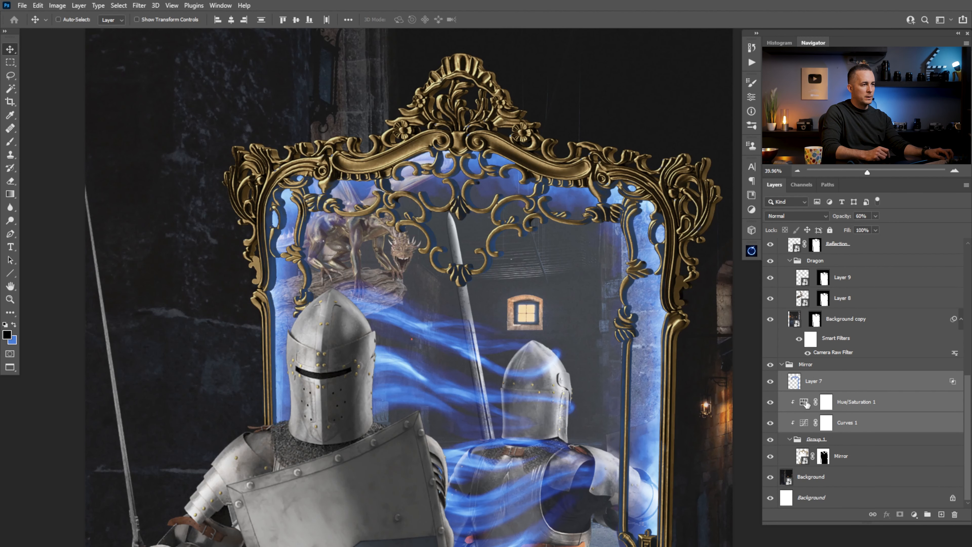
pyautogui.keyDown('alt'); pyautogui.click(808, 391); pyautogui.keyUp('alt')
pyautogui.click(814, 439)
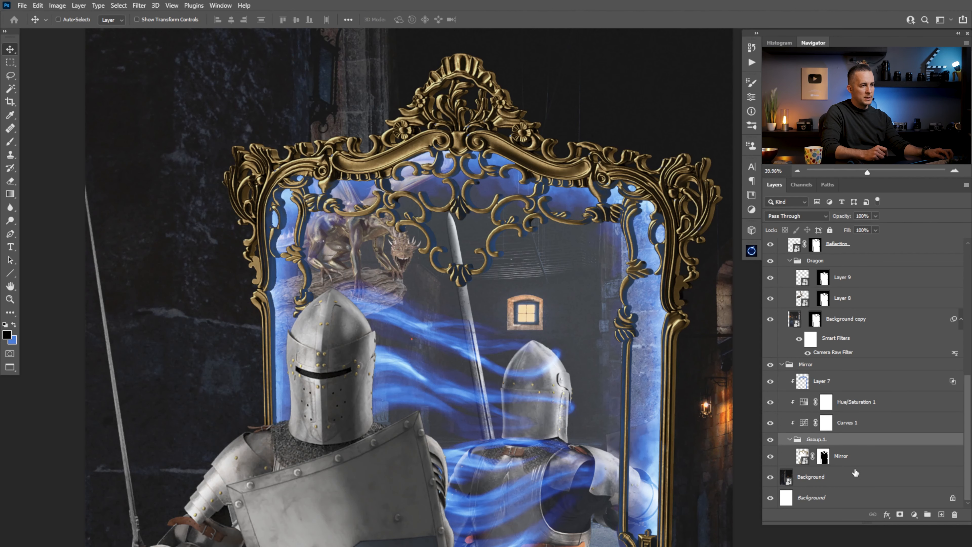
# Add a layer mask to Group 1 and try to paint out the frame's hanging centre ornament with a brush at 83% hardness
pyautogui.click(899, 514)
pyautogui.press('b')
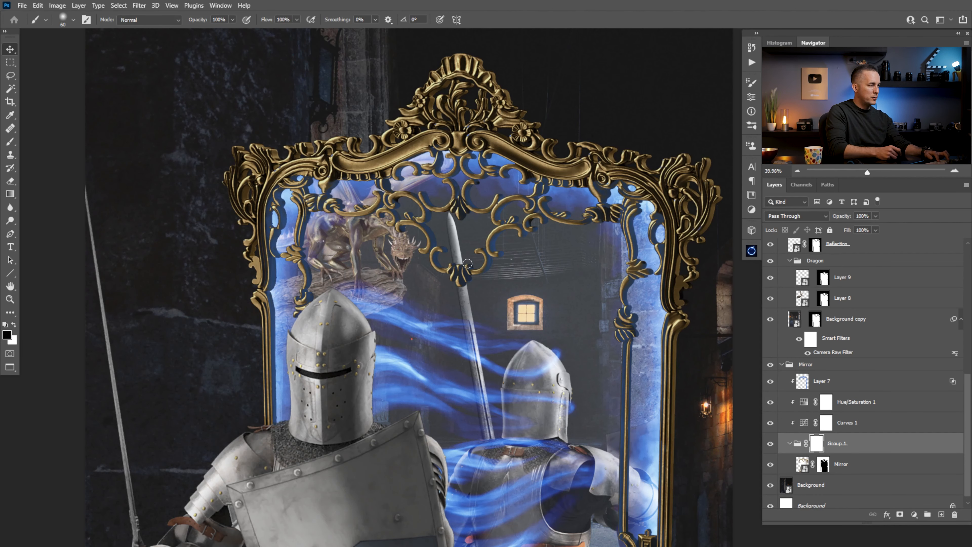
pyautogui.moveTo(465, 273); pyautogui.dragTo(501, 274)
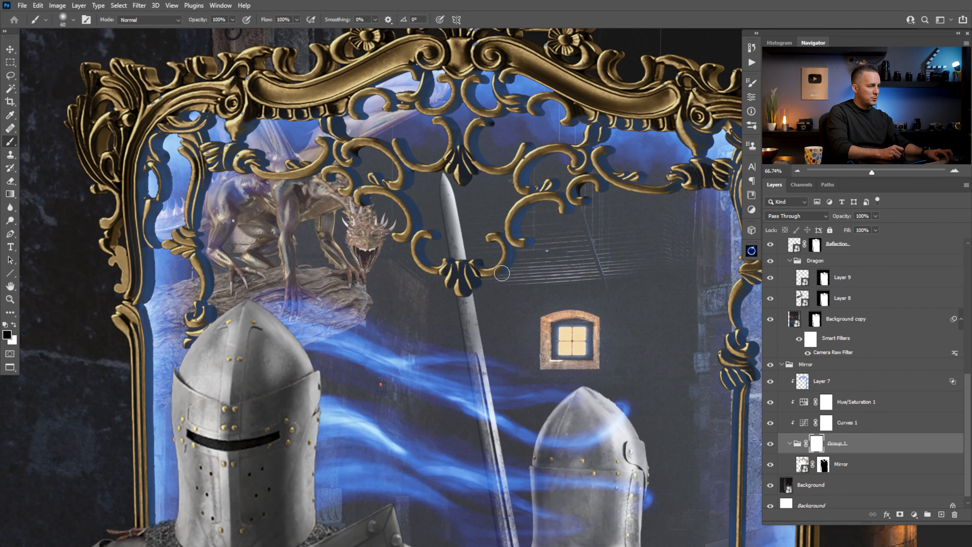
pyautogui.rightClick(527, 285)
pyautogui.click(630, 220)
pyautogui.moveTo(474, 300)
pyautogui.mouseDown()
pyautogui.moveTo(469, 277)
pyautogui.moveTo(478, 286)
pyautogui.moveTo(447, 278)
pyautogui.moveTo(453, 268)
pyautogui.moveTo(443, 264)
pyautogui.moveTo(437, 282)
pyautogui.mouseUp()
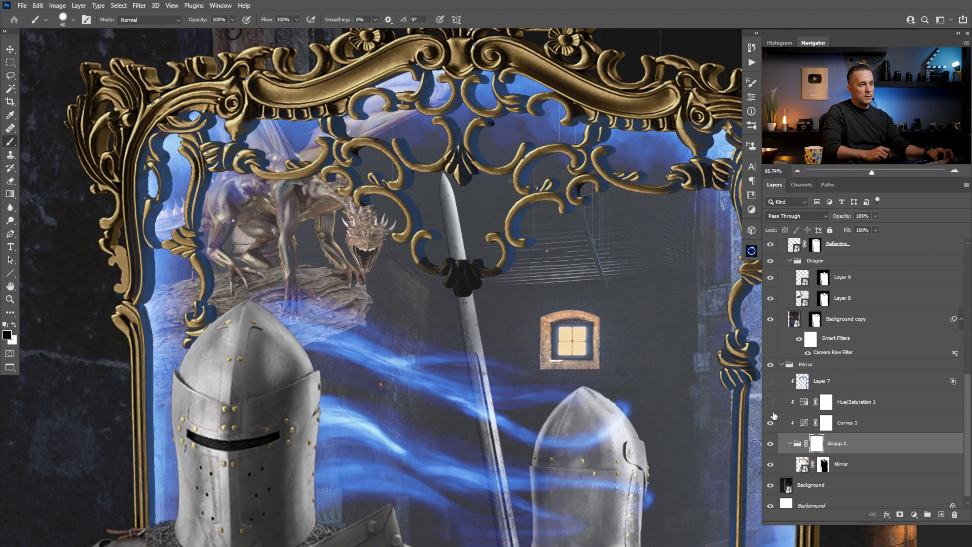
# Hide Layer 7, Hue/Saturation 1, Curves 1 and the Mirror layer to examine the painted ornament area
pyautogui.click(771, 422)
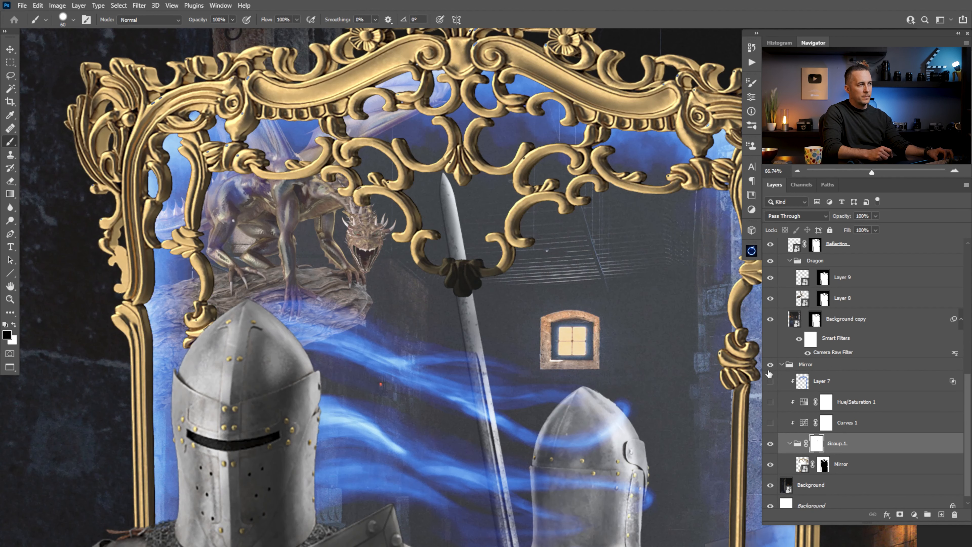
pyautogui.click(770, 465)
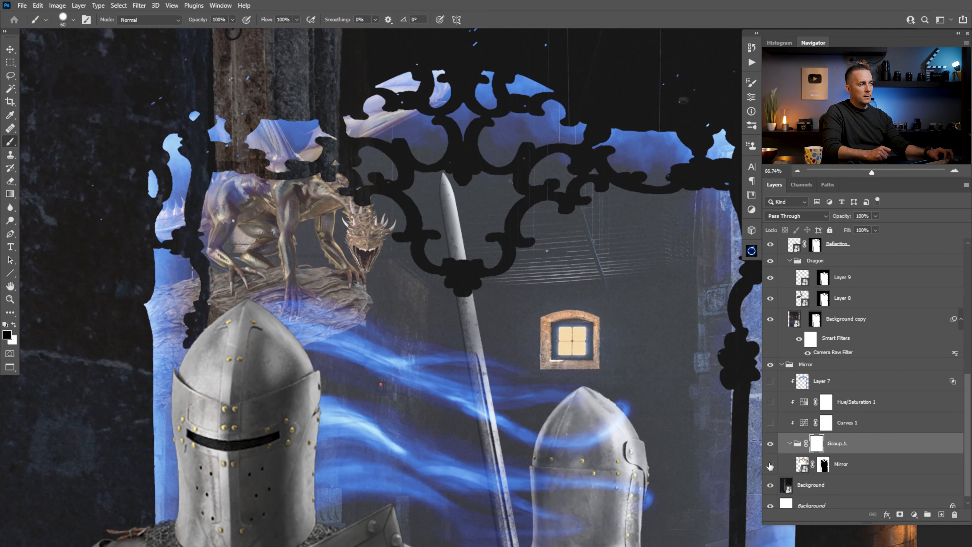
pyautogui.moveTo(517, 364)
pyautogui.mouseDown()
pyautogui.moveTo(482, 377)
pyautogui.moveTo(485, 358)
pyautogui.moveTo(525, 368)
pyautogui.mouseUp()
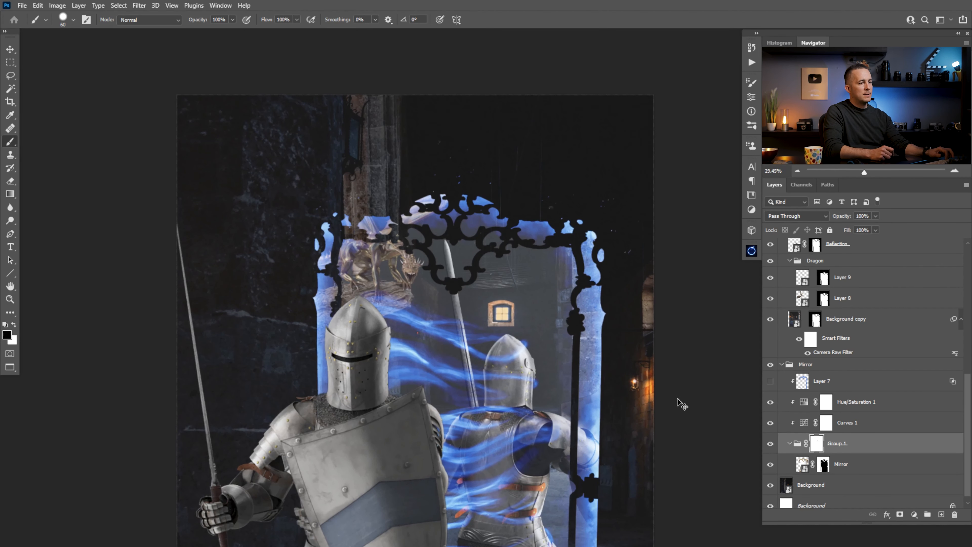
# Undo the group mask, its painting and the regrouping until Layer 7, Hue/Saturation 1 and Curves 1 are back inside Group 1
pyautogui.hotkey('ctrl', 'z')
pyautogui.hotkey('ctrl', 'z')
pyautogui.hotkey('ctrl', 'z')
pyautogui.hotkey('ctrl', 'z')
pyautogui.hotkey('ctrl', 'z')
pyautogui.hotkey('ctrl', 'z')
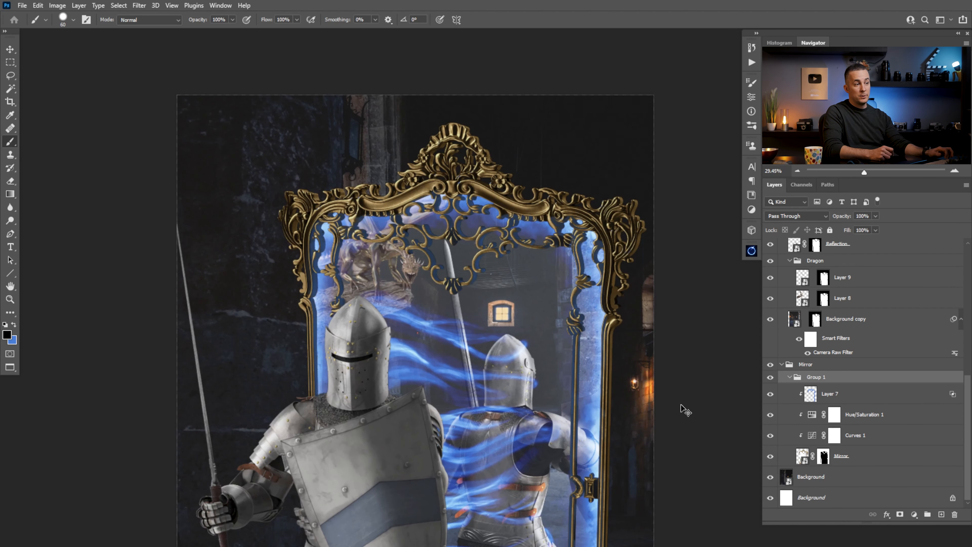
# Duplicate the Mirror layer, hide the original and target the copy's layer mask
pyautogui.click(822, 456)
pyautogui.moveTo(458, 302); pyautogui.dragTo(497, 311)
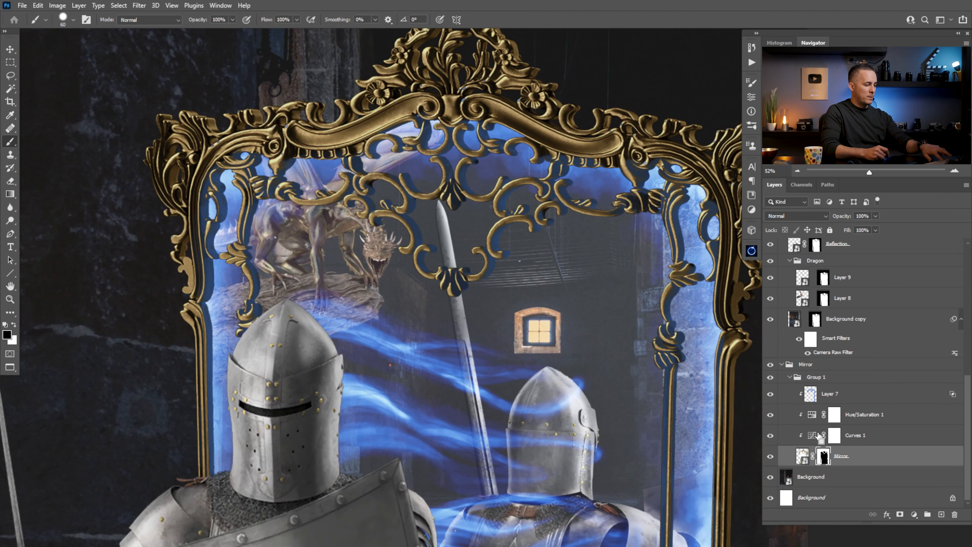
pyautogui.hotkey('ctrl', 'j')
pyautogui.click(770, 476)
pyautogui.click(823, 456)
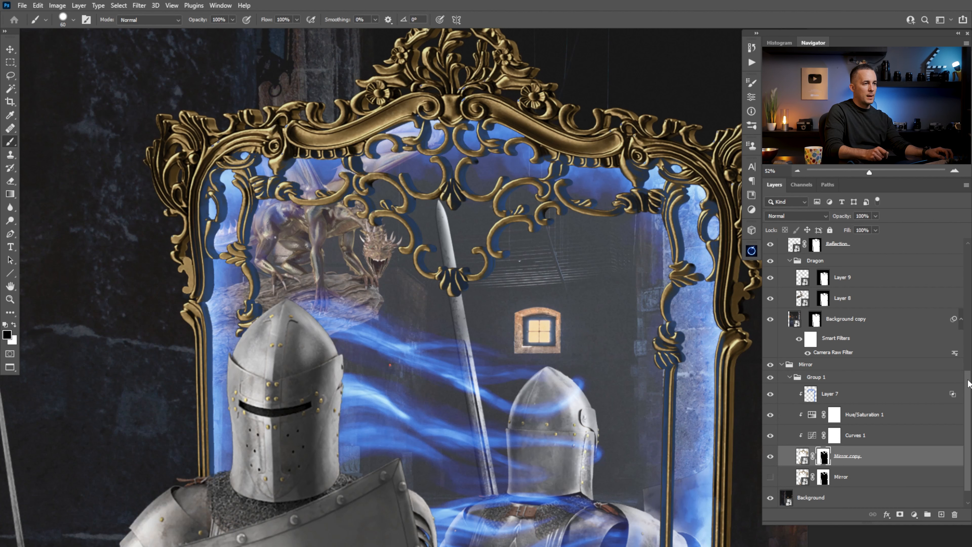
# Collapse the Reflection group, and hide Reflection, Magic trails, the Knight layer and the three layers clipped to Mirror copy
pyautogui.scroll(1, 840, 348)
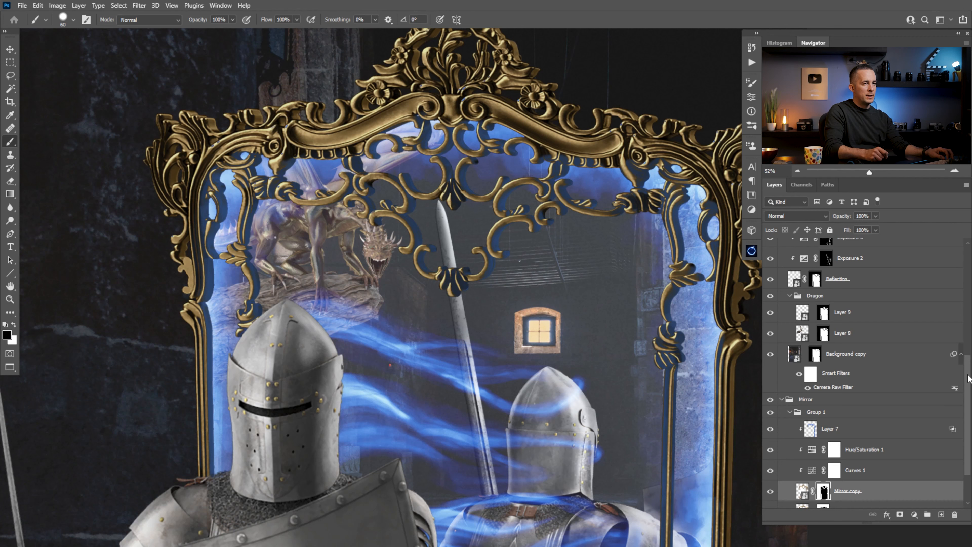
pyautogui.scroll(4, 779, 307)
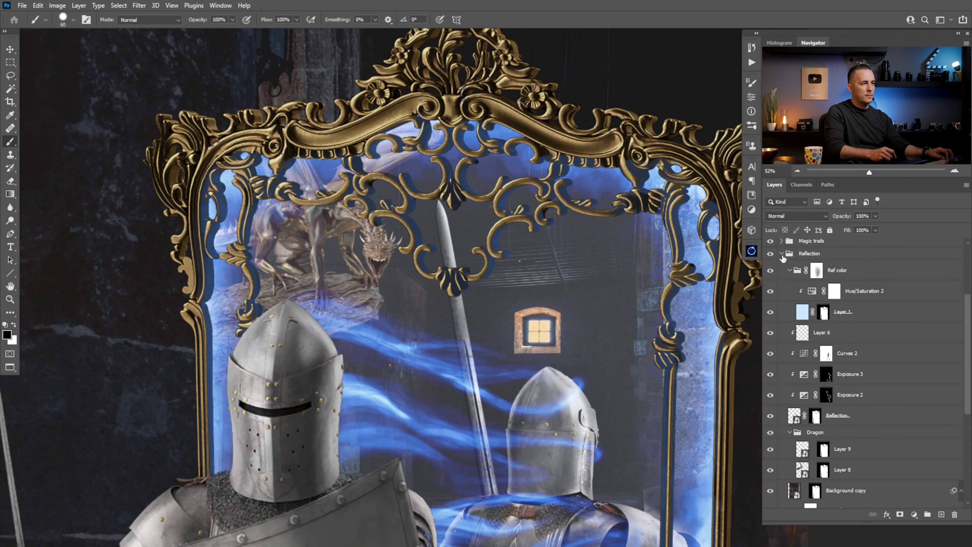
pyautogui.click(781, 253)
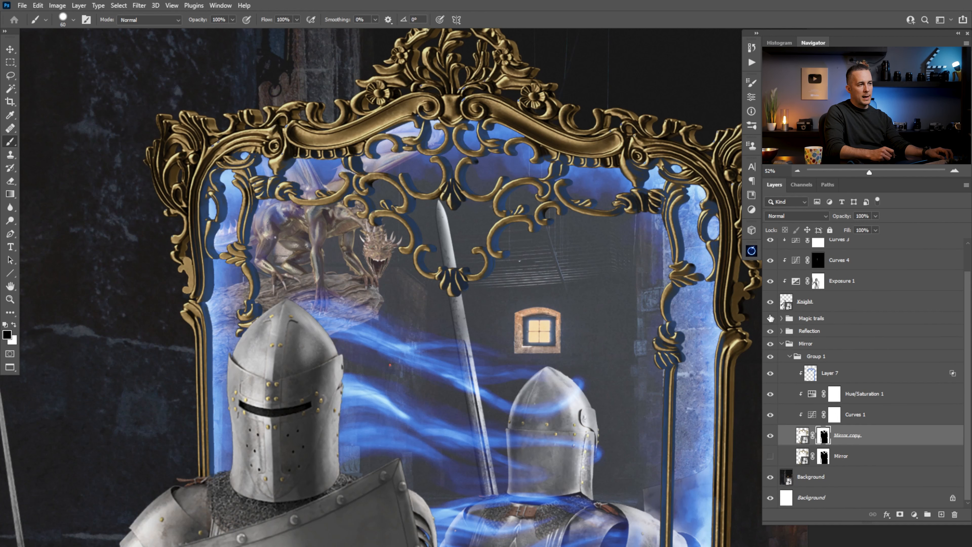
pyautogui.click(770, 332)
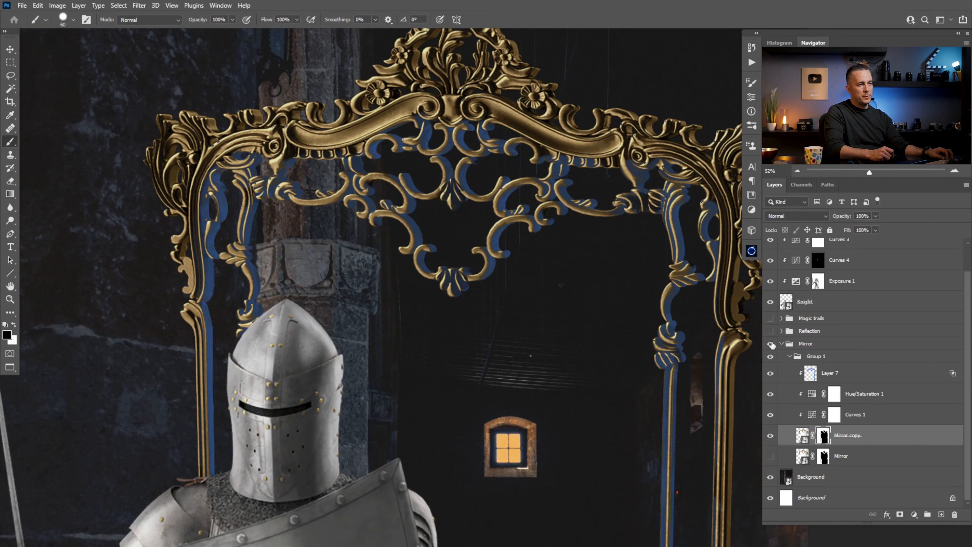
pyautogui.click(770, 302)
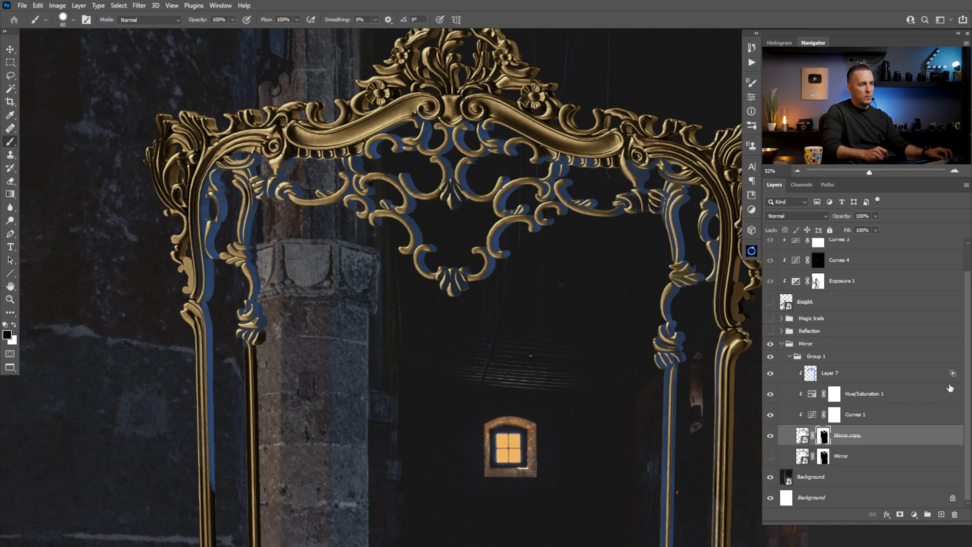
pyautogui.moveTo(966, 402); pyautogui.dragTo(968, 363)
pyautogui.scroll(-2, 788, 364)
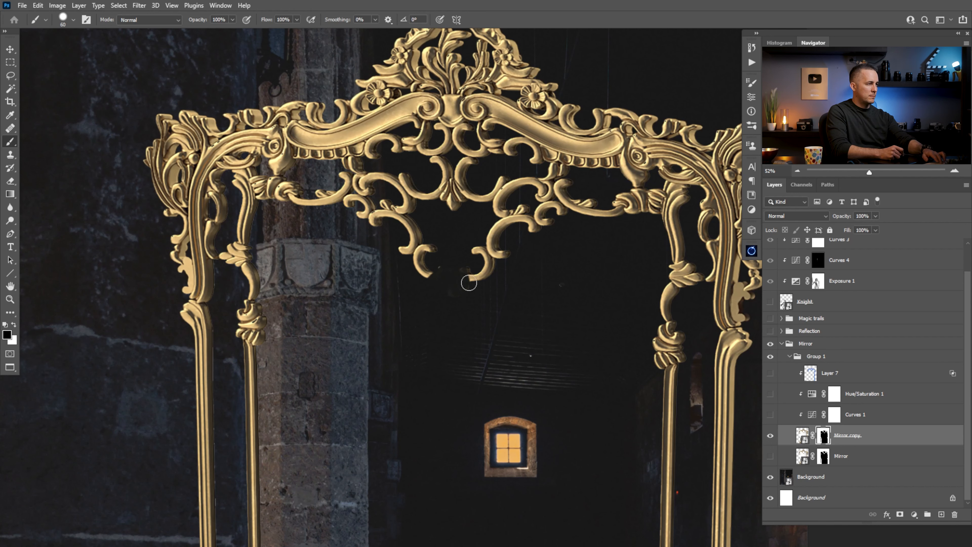
# Paint the frame's hanging centre ornament out of the Mirror copy mask with a black Hard Round brush
pyautogui.rightClick(462, 275)
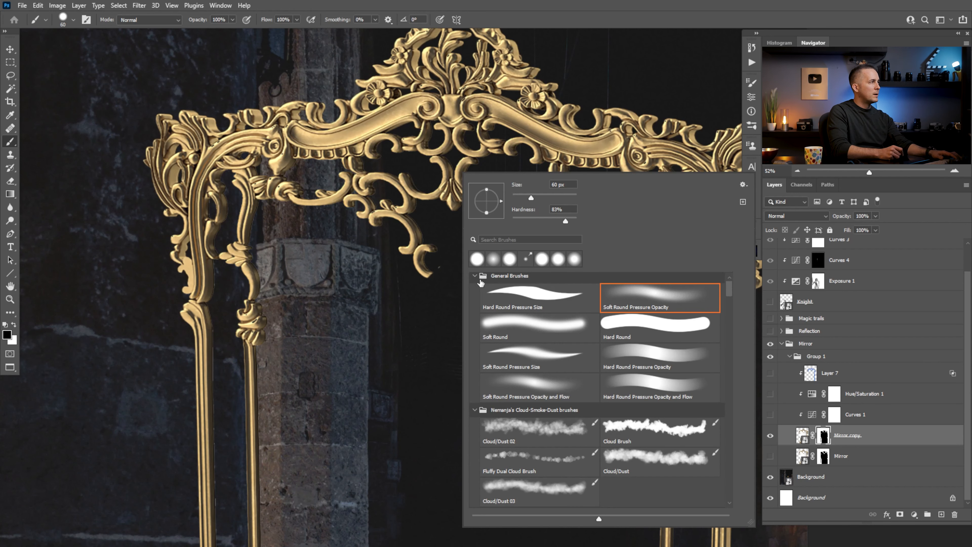
pyautogui.doubleClick(615, 326)
pyautogui.moveTo(429, 257)
pyautogui.mouseDown()
pyautogui.moveTo(403, 257)
pyautogui.moveTo(418, 247)
pyautogui.moveTo(409, 228)
pyautogui.moveTo(484, 283)
pyautogui.moveTo(477, 279)
pyautogui.moveTo(490, 252)
pyautogui.moveTo(500, 266)
pyautogui.moveTo(489, 240)
pyautogui.mouseUp()
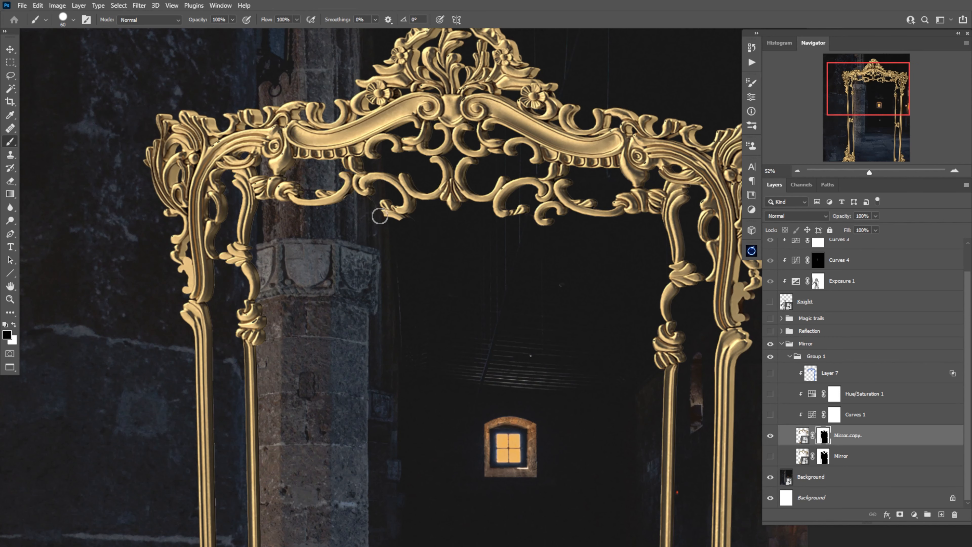
# Show the Reflection group and the layers clipped to Mirror copy again, and expand the Reflection group
pyautogui.scroll(-3, 482, 204)
pyautogui.click(770, 330)
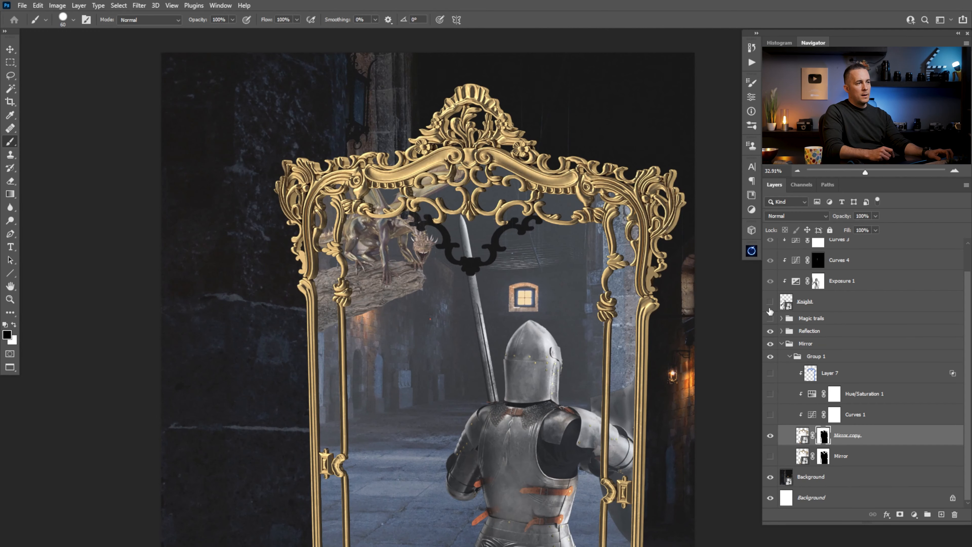
pyautogui.scroll(-1, 351, 174)
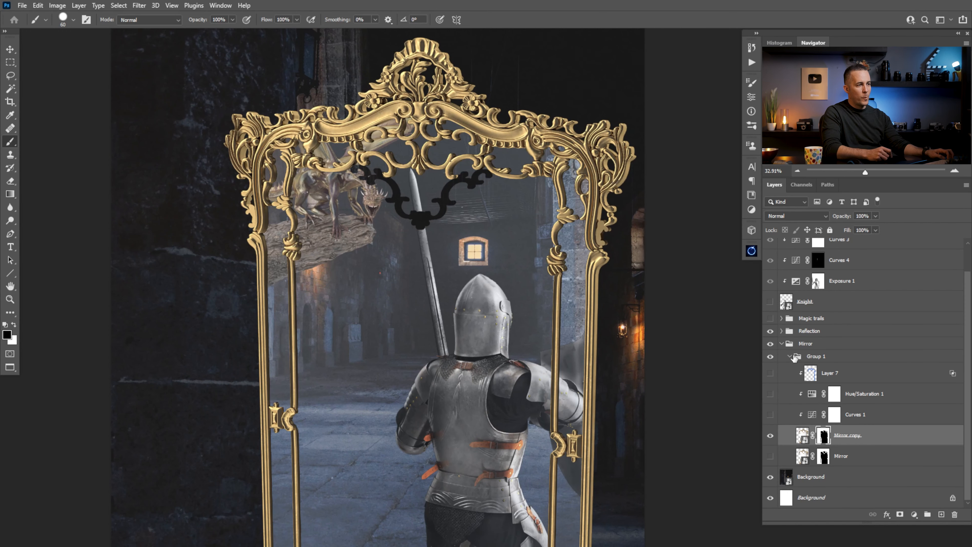
pyautogui.moveTo(770, 393); pyautogui.dragTo(771, 376)
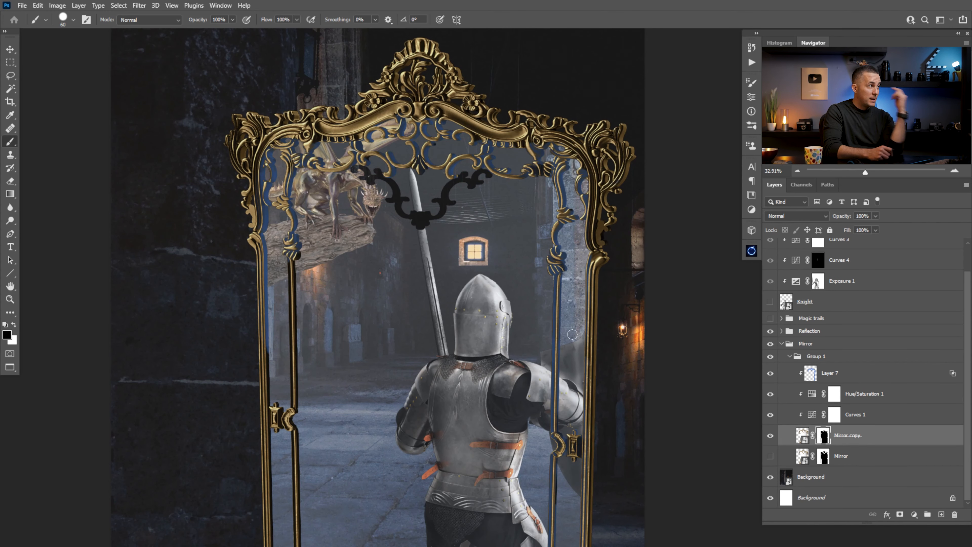
pyautogui.moveTo(399, 190); pyautogui.dragTo(423, 189)
pyautogui.hotkey('ctrl', '0')
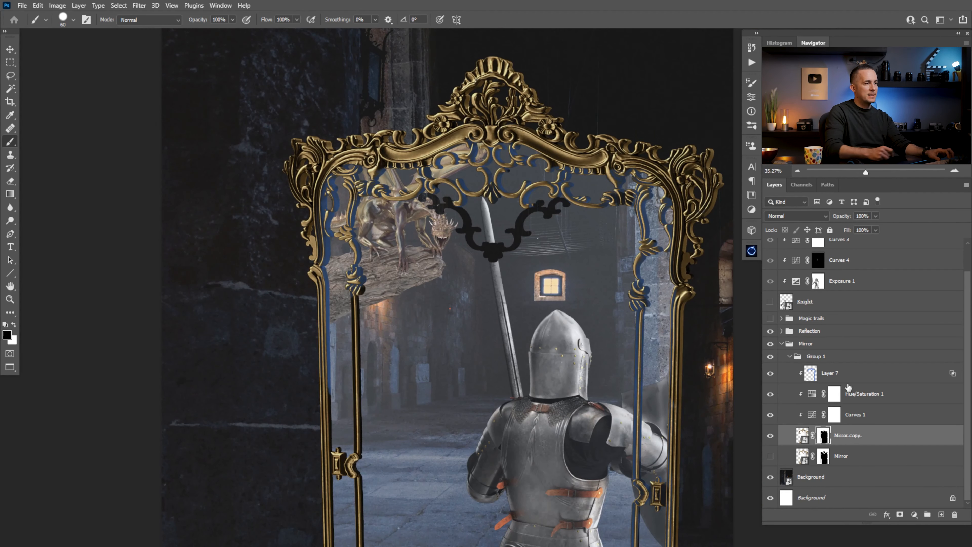
pyautogui.click(781, 331)
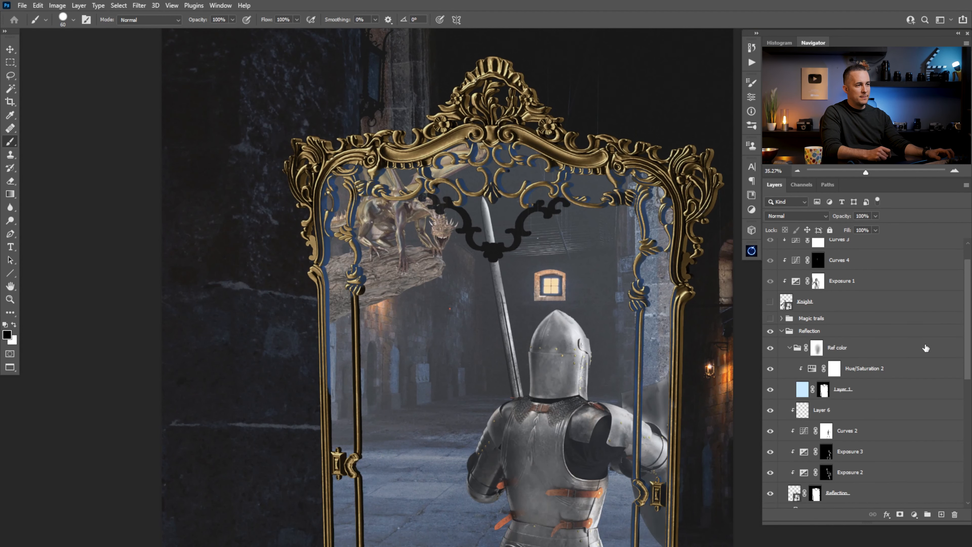
# Try to copy the Mirror copy mask onto Background copy and invert it
pyautogui.moveTo(966, 342); pyautogui.dragTo(968, 467)
pyautogui.moveTo(823, 439); pyautogui.dragTo(818, 314)
pyautogui.press('Return')
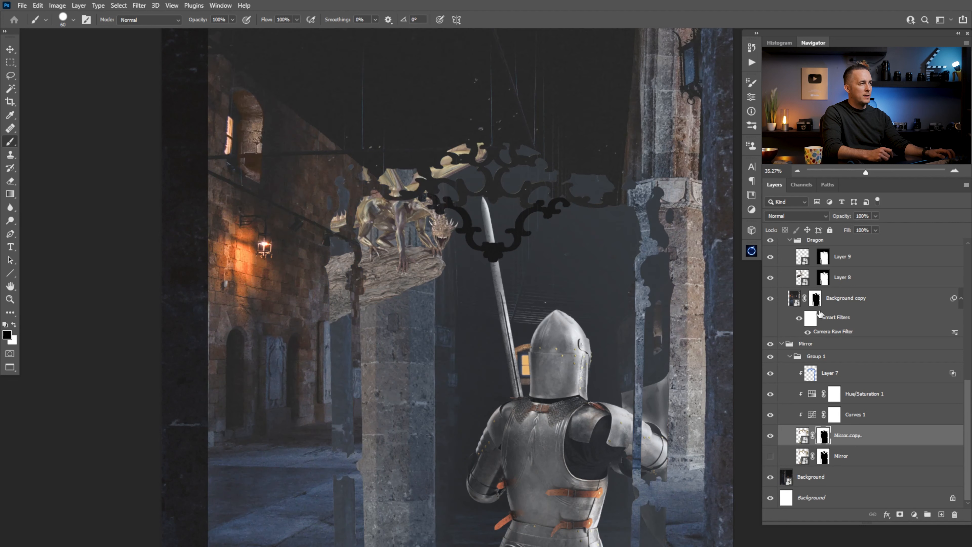
pyautogui.hotkey('ctrl', 'i')
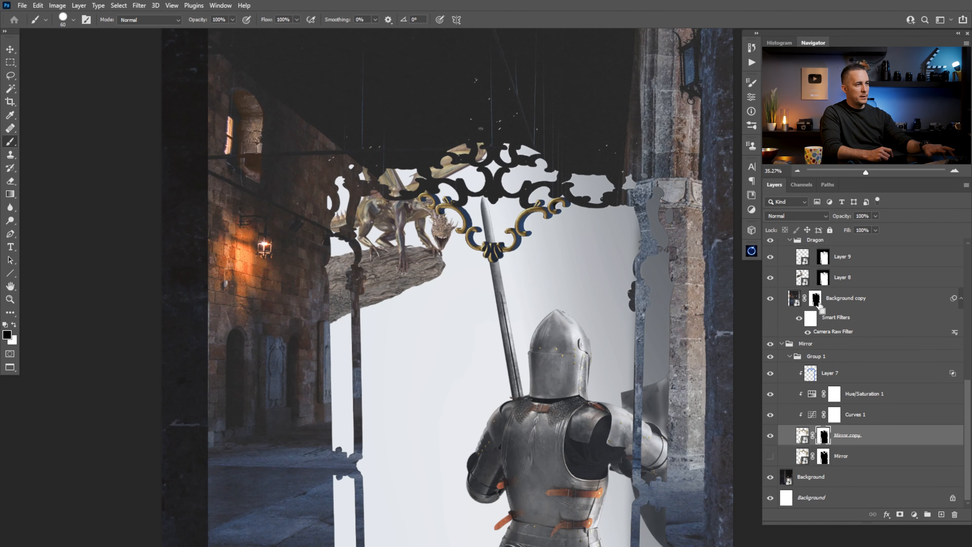
pyautogui.hotkey('ctrl', 'i')
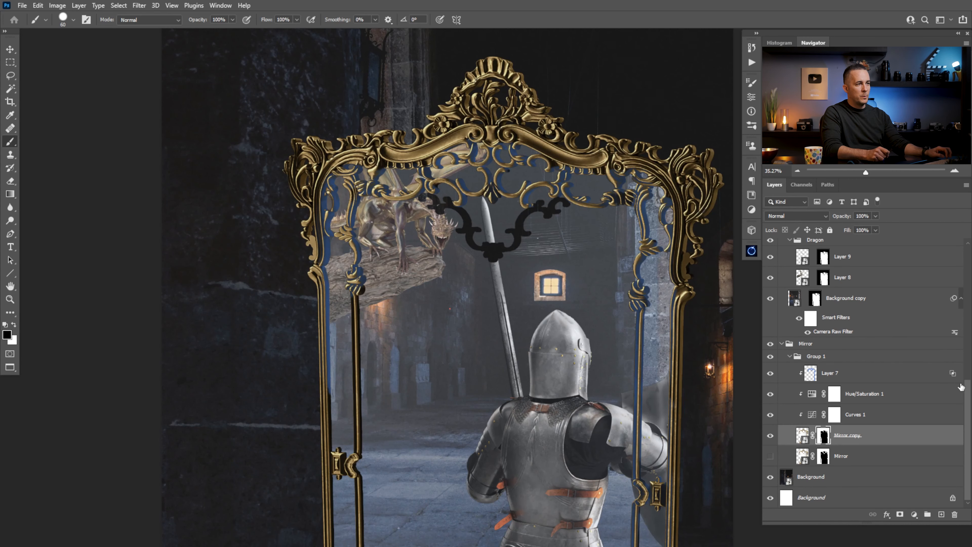
# Replace the Background copy layer's mask with a copy of the Mirror copy mask, and invert it
pyautogui.scroll(1, 832, 442)
pyautogui.moveTo(827, 442); pyautogui.dragTo(811, 321)
pyautogui.press('Return')
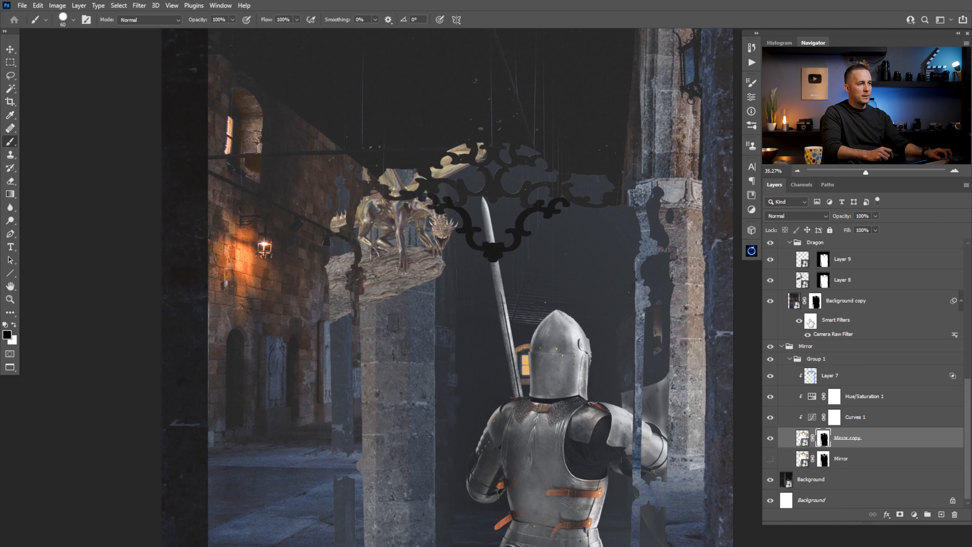
pyautogui.click(815, 301)
pyautogui.hotkey('ctrl', 'i')
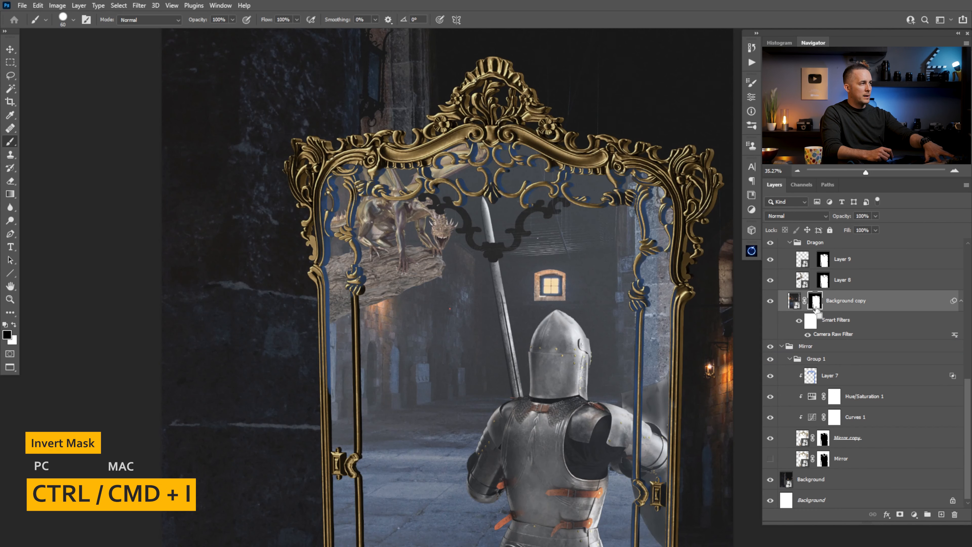
# Replace the masks of Layer 9 and Layer 8 in the Dragon group with copies of the Background copy mask
pyautogui.moveTo(815, 301); pyautogui.dragTo(823, 268)
pyautogui.press('Return')
pyautogui.press('Return')
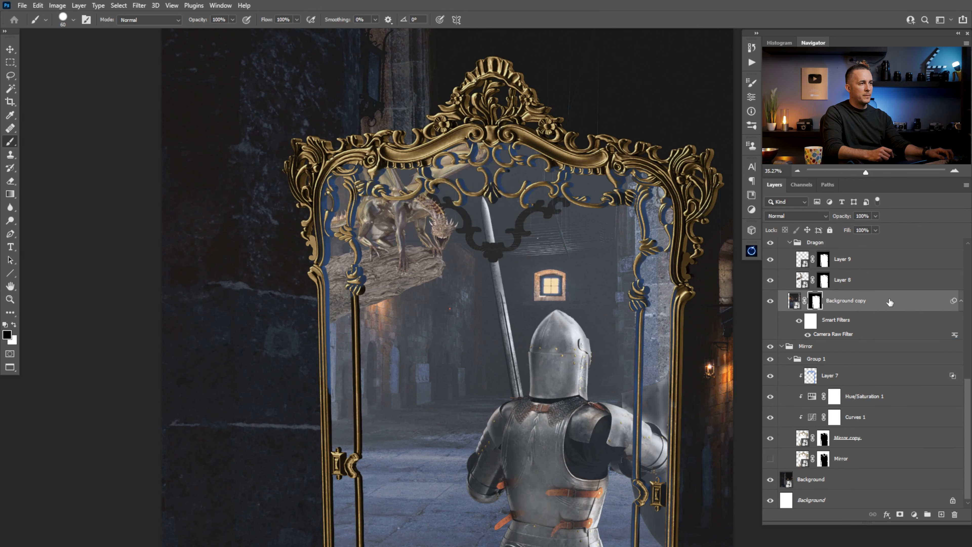
# Replace the masks of the Reflection layer and of Layer 1 in the Ref color group with copies of the same inverted mask
pyautogui.scroll(5, 965, 401)
pyautogui.moveTo(815, 420); pyautogui.dragTo(817, 351)
pyautogui.press('Return')
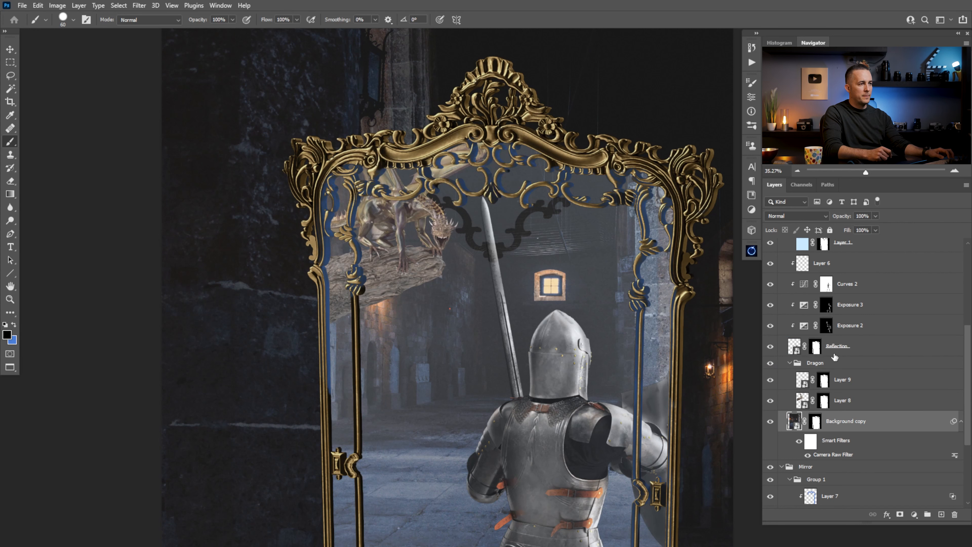
pyautogui.scroll(5, 963, 349)
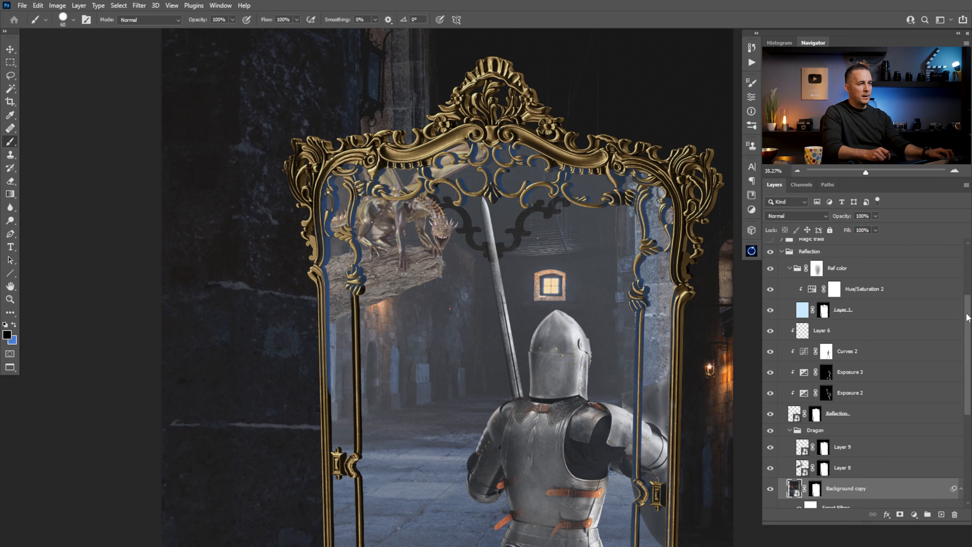
pyautogui.moveTo(816, 422); pyautogui.dragTo(825, 321)
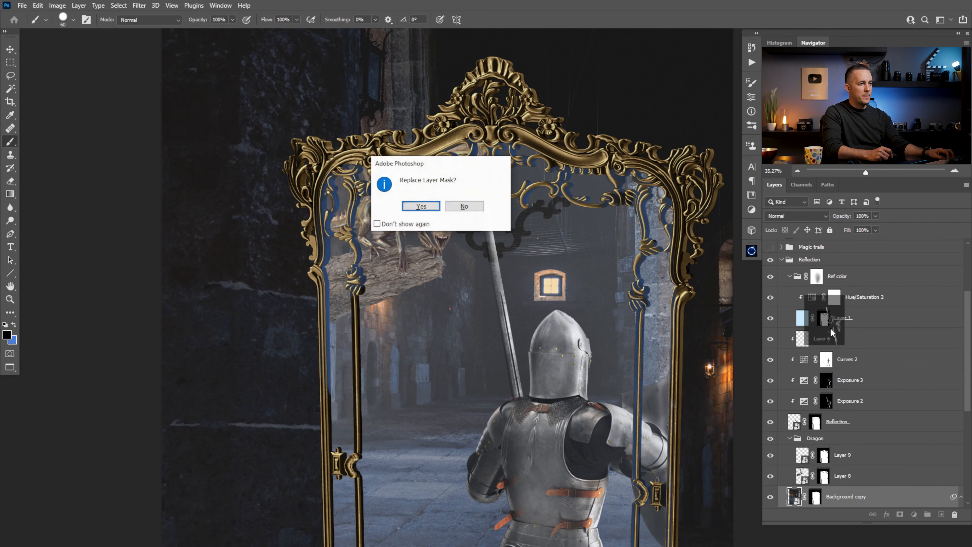
pyautogui.press('Return')
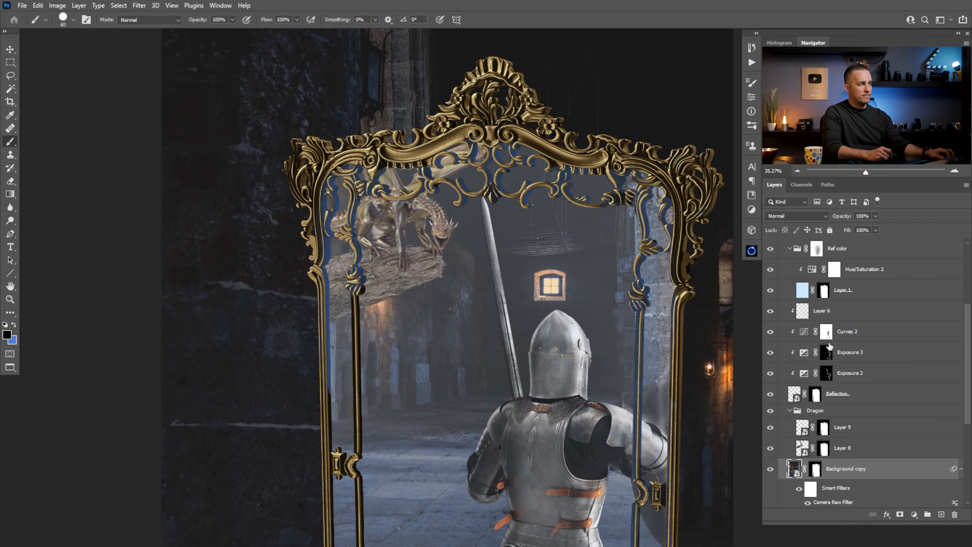
# Expand the Magic trails group and replace Layer 5's mask with a copy of Layer 1's mask
pyautogui.moveTo(968, 348); pyautogui.dragTo(966, 310)
pyautogui.click(781, 294)
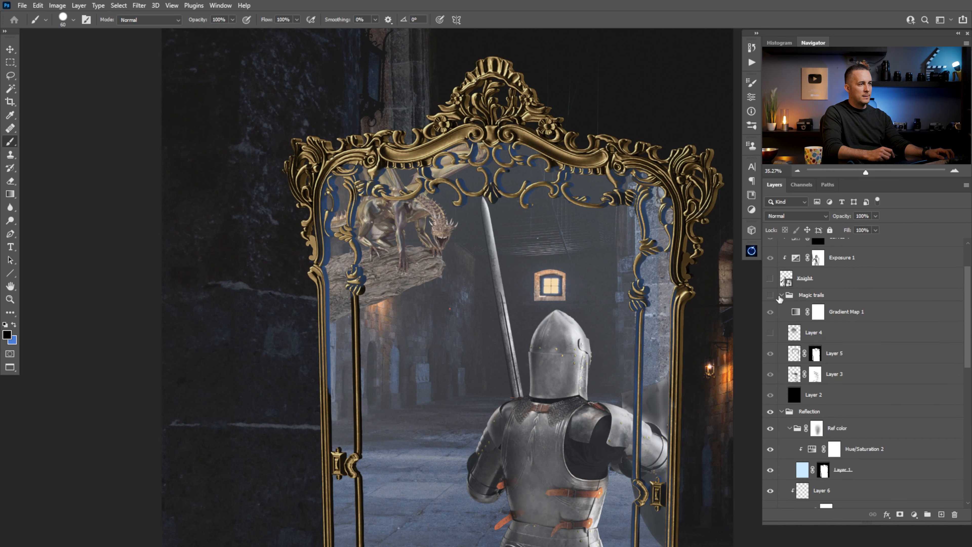
pyautogui.moveTo(824, 471); pyautogui.dragTo(823, 354)
pyautogui.press('Return')
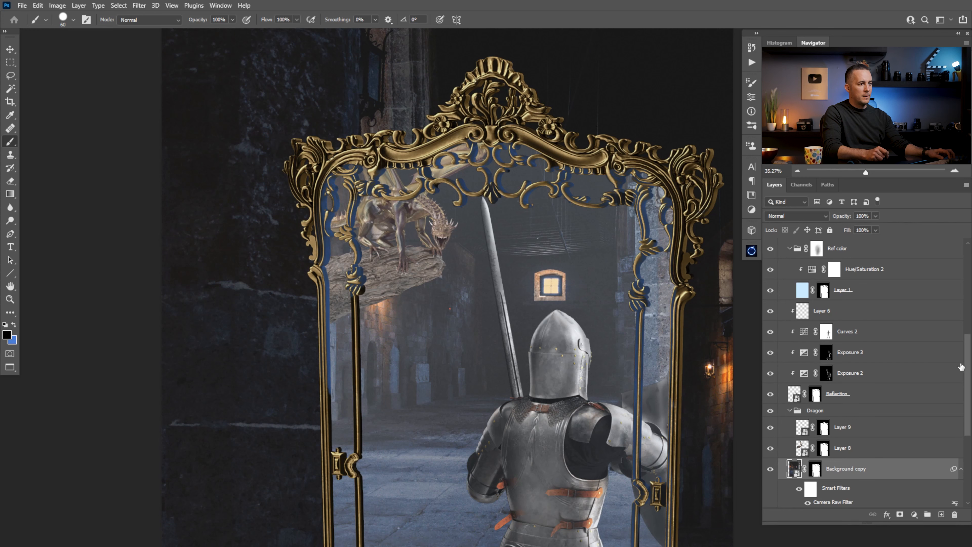
pyautogui.moveTo(967, 367); pyautogui.dragTo(969, 310)
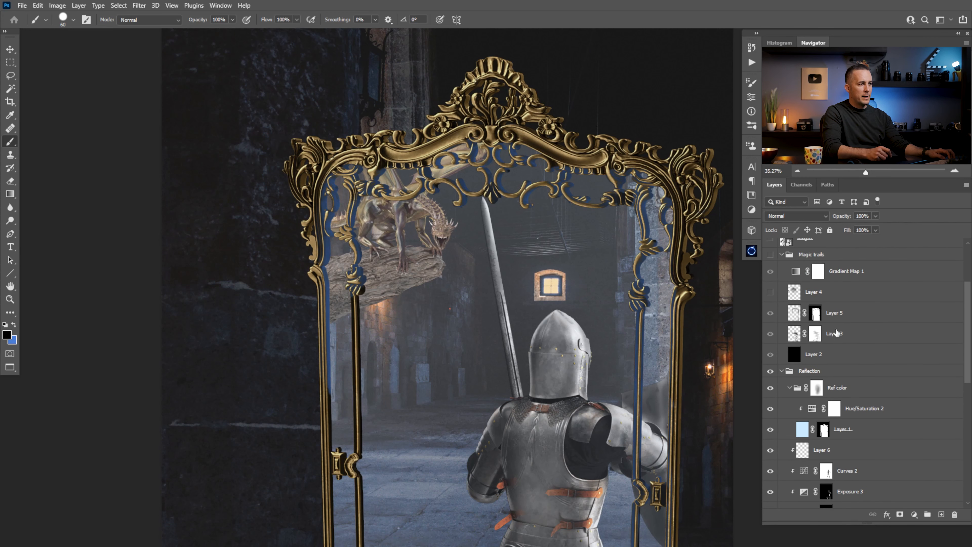
# Make the Magic trails group and the Knight layer visible again to check the whole composite around the dragon
pyautogui.click(770, 254)
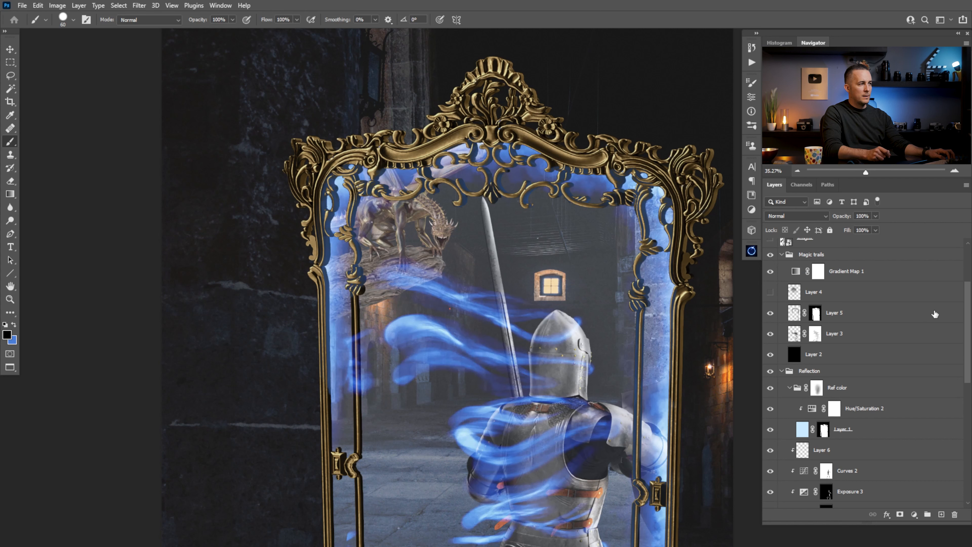
pyautogui.moveTo(969, 325)
pyautogui.mouseDown()
pyautogui.moveTo(970, 285)
pyautogui.moveTo(970, 311)
pyautogui.mouseUp()
pyautogui.scroll(-1, 543, 368)
pyautogui.scroll(-2, 543, 368)
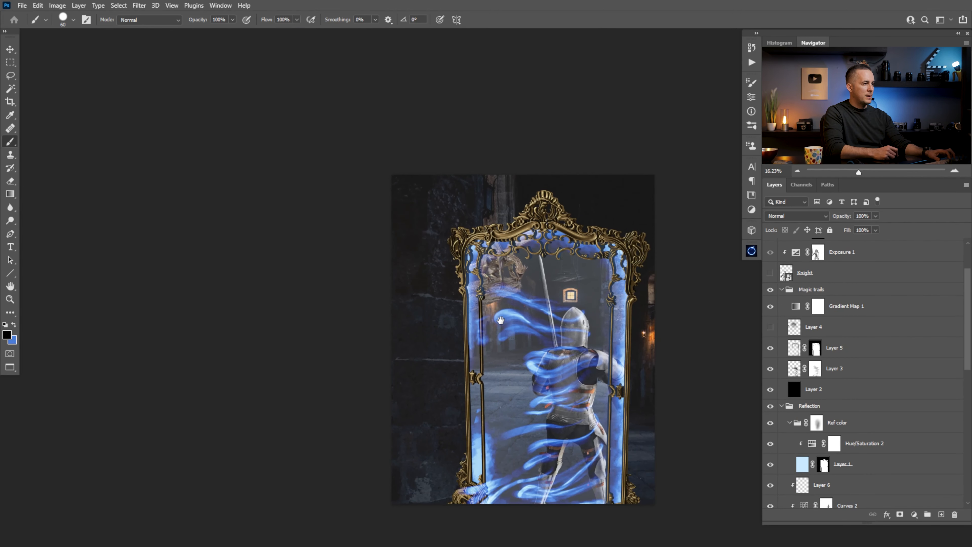
pyautogui.click(770, 272)
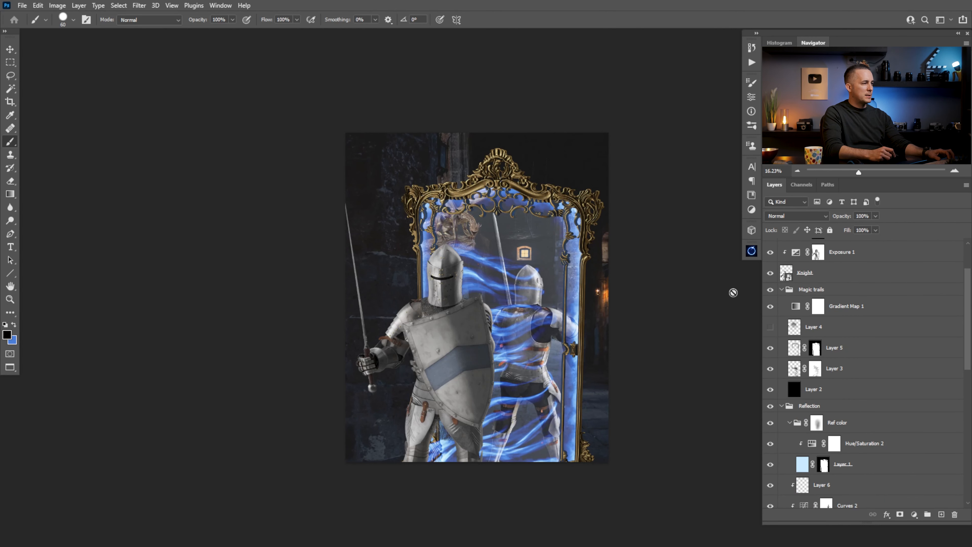
pyautogui.scroll(2, 525, 371)
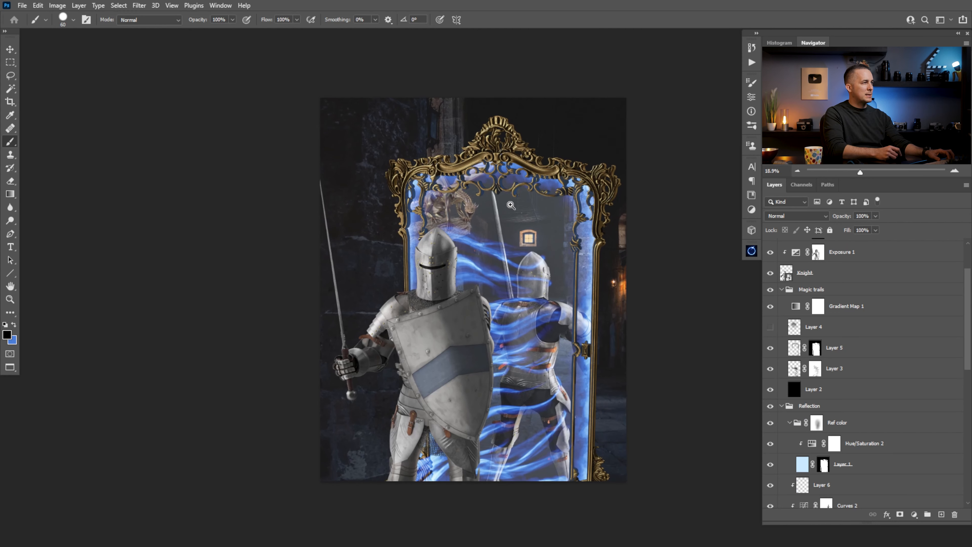
pyautogui.scroll(3, 502, 206)
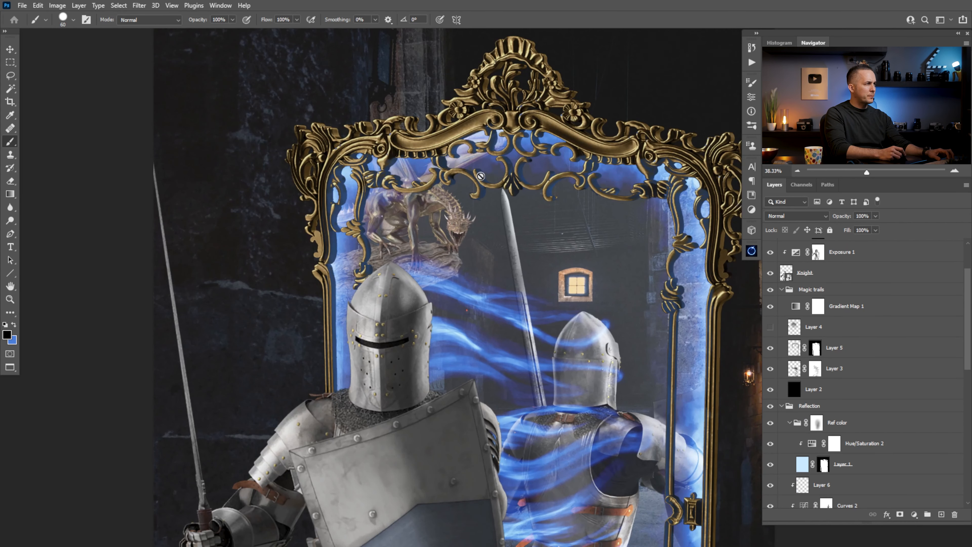
pyautogui.scroll(-1, 564, 239)
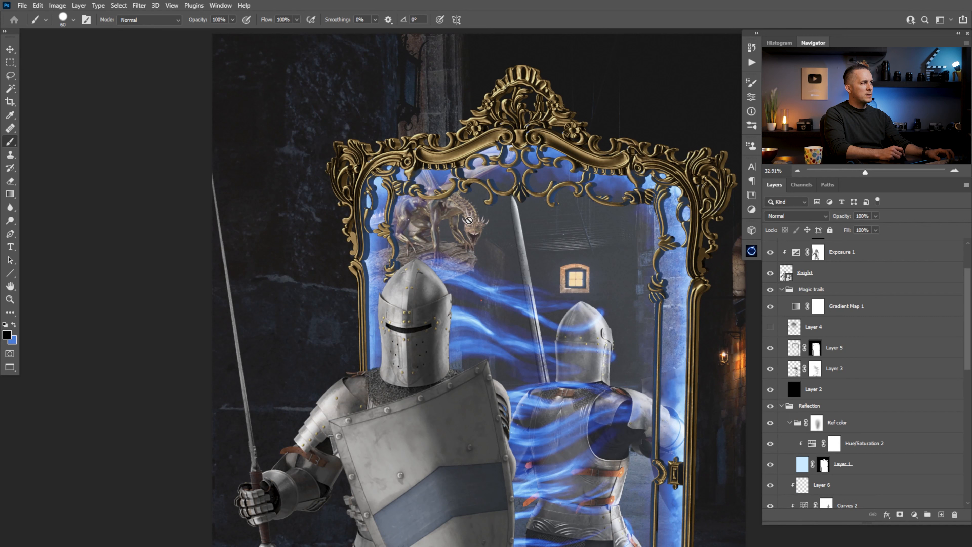
pyautogui.scroll(-3, 962, 322)
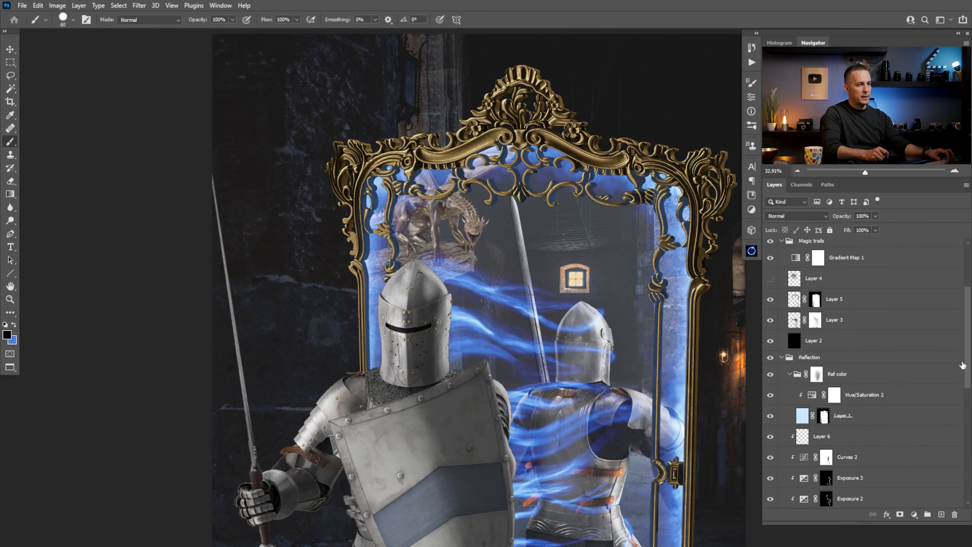
# Select the Dragon group inside the Reflection group with the Move tool active
pyautogui.scroll(-6, 963, 366)
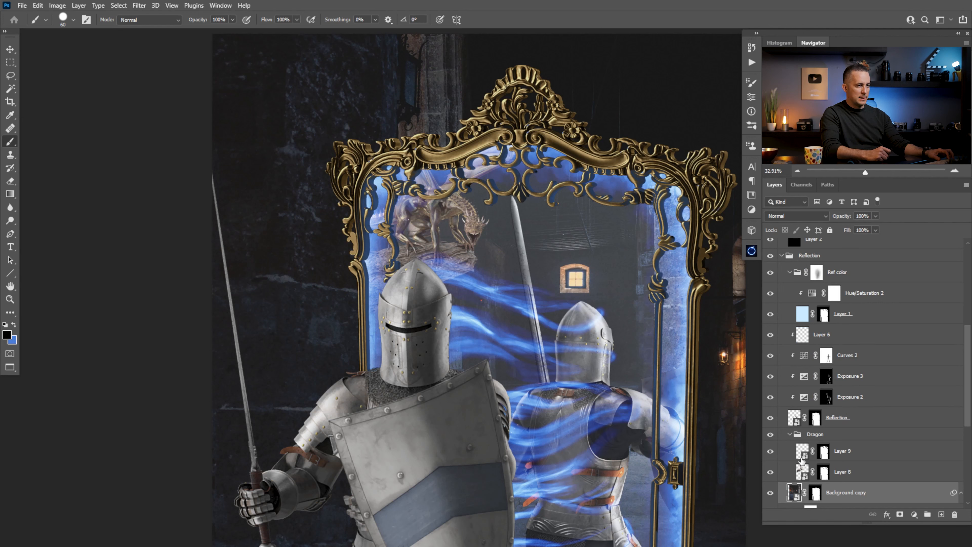
pyautogui.click(804, 453)
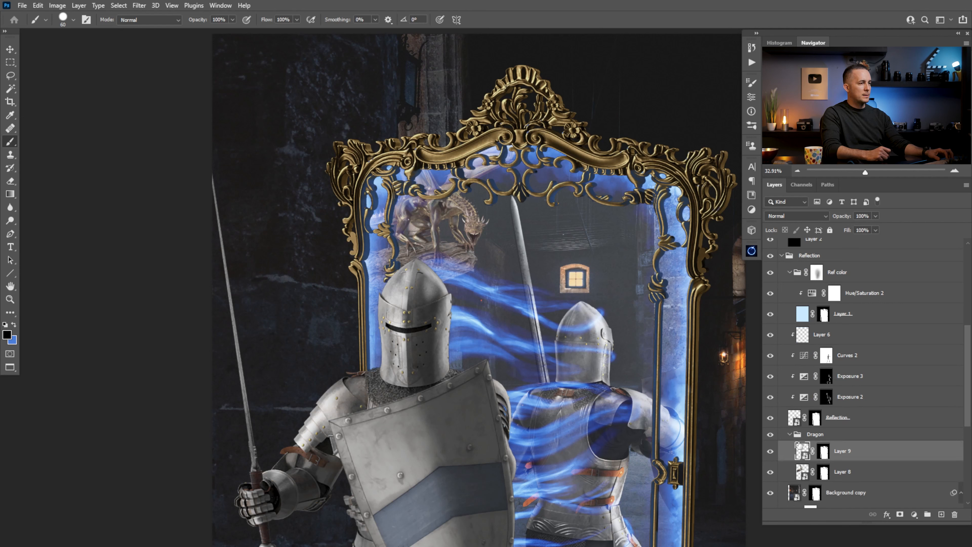
pyautogui.click(800, 435)
pyautogui.press('v')
pyautogui.moveTo(497, 310)
pyautogui.mouseDown()
pyautogui.moveTo(545, 299)
pyautogui.moveTo(498, 309)
pyautogui.mouseUp()
pyautogui.scroll(-3, 968, 385)
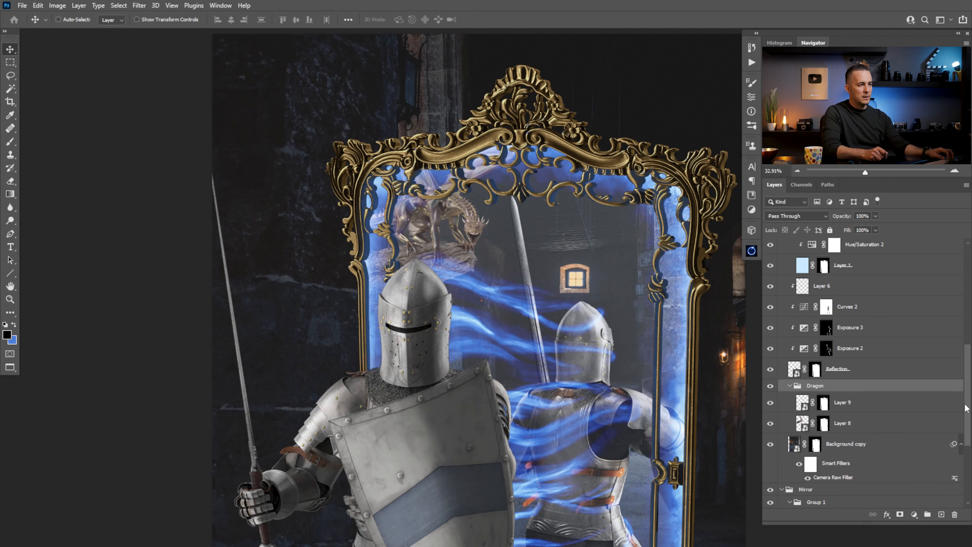
# Try to move the Dragon group while its layer masks are still linked
pyautogui.moveTo(815, 371); pyautogui.dragTo(826, 407)
pyautogui.press('Escape')
pyautogui.press('Escape')
pyautogui.press('Return')
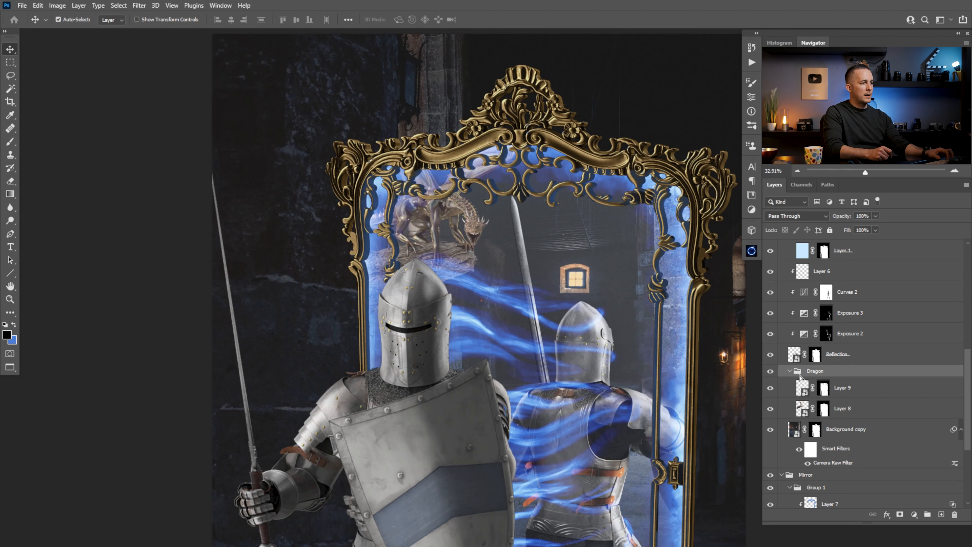
pyautogui.moveTo(536, 318); pyautogui.dragTo(552, 328)
pyautogui.hotkey('ctrl', 'z')
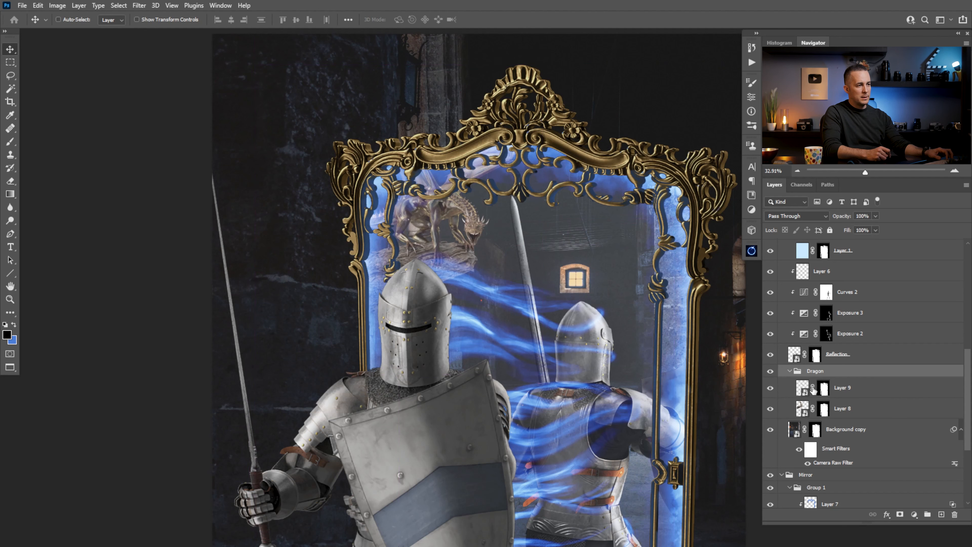
# Unlink the masks of Layer 9 and Layer 8 from their layers and shift the dragon slightly to the right inside the mirror
pyautogui.moveTo(479, 264); pyautogui.dragTo(507, 259)
pyautogui.hotkey('ctrl', 'z')
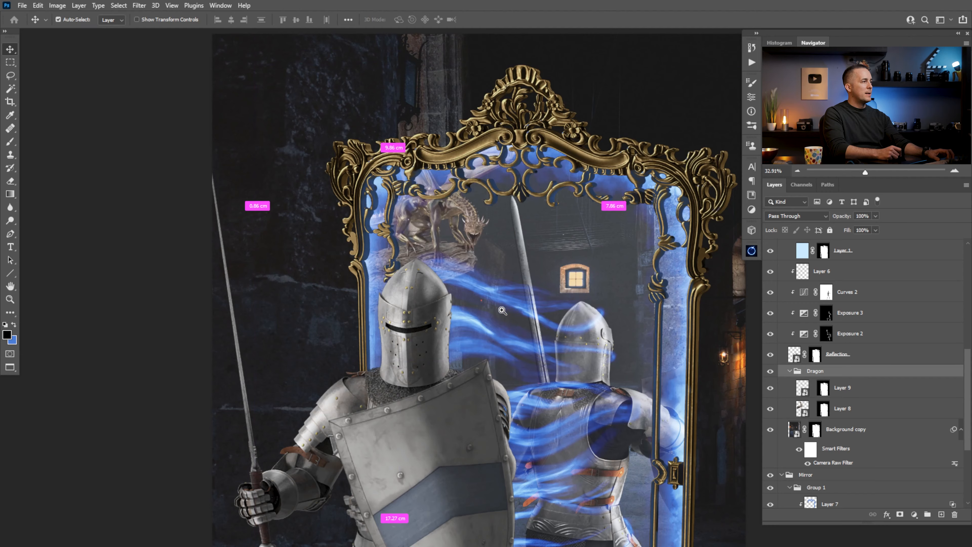
pyautogui.moveTo(513, 309); pyautogui.dragTo(405, 274)
pyautogui.moveTo(480, 275)
pyautogui.mouseDown()
pyautogui.moveTo(462, 239)
pyautogui.moveTo(478, 239)
pyautogui.moveTo(476, 255)
pyautogui.moveTo(521, 244)
pyautogui.moveTo(497, 263)
pyautogui.moveTo(507, 272)
pyautogui.moveTo(490, 265)
pyautogui.moveTo(478, 277)
pyautogui.moveTo(485, 261)
pyautogui.moveTo(512, 272)
pyautogui.moveTo(489, 267)
pyautogui.mouseUp()
pyautogui.hotkey('ctrl', 'z')
pyautogui.hotkey('ctrl', 'z')
pyautogui.hotkey('ctrl', 'z')
pyautogui.moveTo(501, 279); pyautogui.dragTo(449, 277)
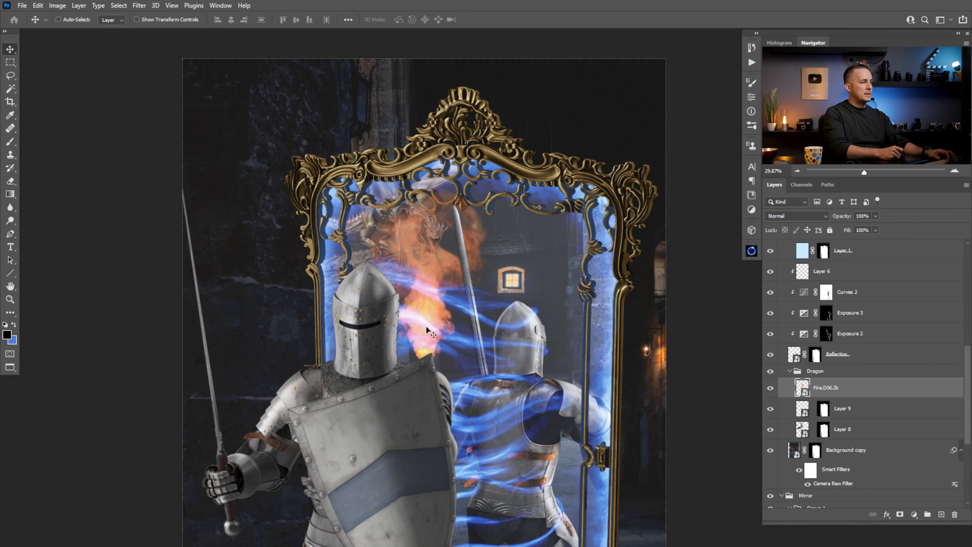
# Flip the Fire.D06.2k layer vertically, scale it to about 66%, and bring it below the dragon's head
pyautogui.moveTo(426, 325); pyautogui.dragTo(505, 306)
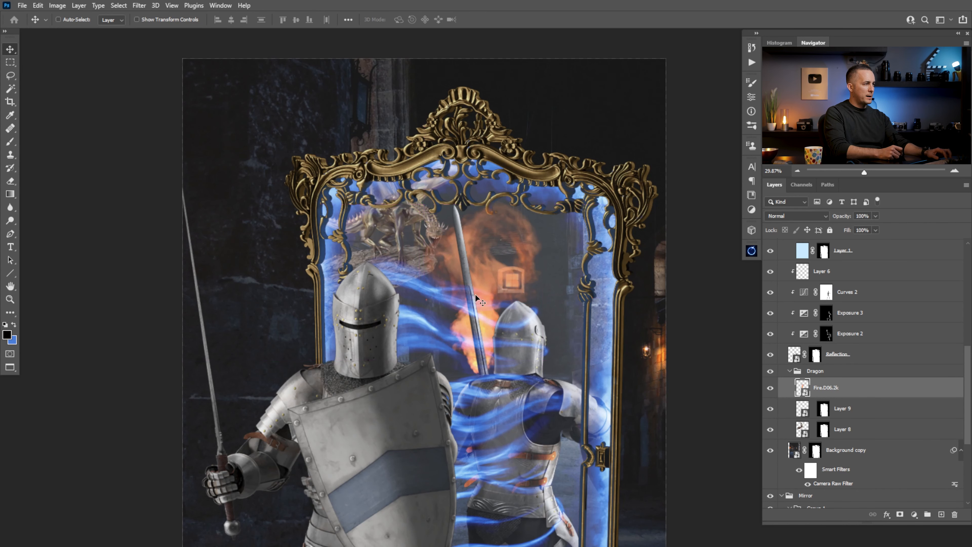
pyautogui.hotkey('ctrl', 't')
pyautogui.rightClick(475, 302)
pyautogui.click(500, 487)
pyautogui.moveTo(477, 372); pyautogui.dragTo(423, 281)
pyautogui.moveTo(489, 335); pyautogui.dragTo(442, 325)
pyautogui.moveTo(585, 294); pyautogui.dragTo(507, 297)
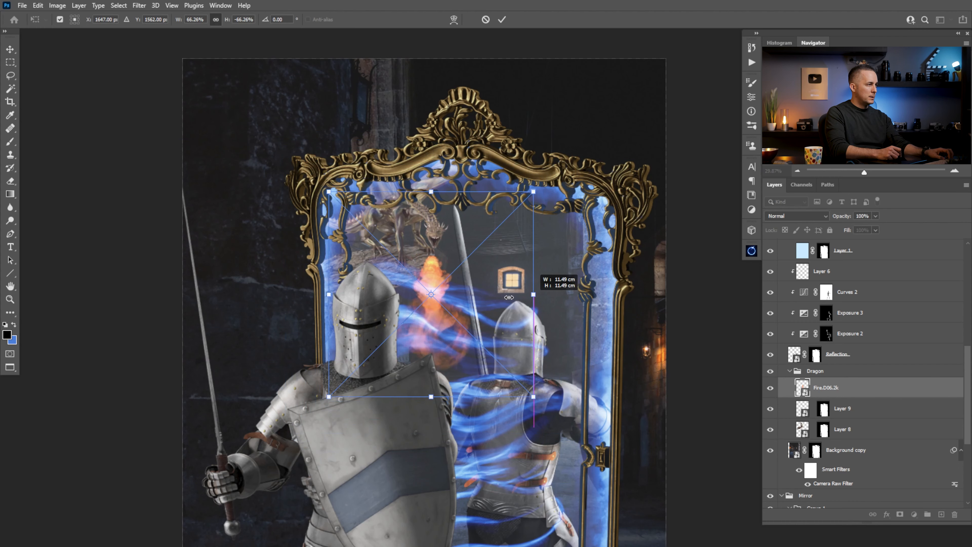
# Rotate the fire by about -7.84° and position its narrow end at the dragon's open mouth
pyautogui.moveTo(446, 291)
pyautogui.mouseDown()
pyautogui.moveTo(447, 274)
pyautogui.moveTo(459, 298)
pyautogui.mouseUp()
pyautogui.moveTo(566, 361); pyautogui.dragTo(534, 326)
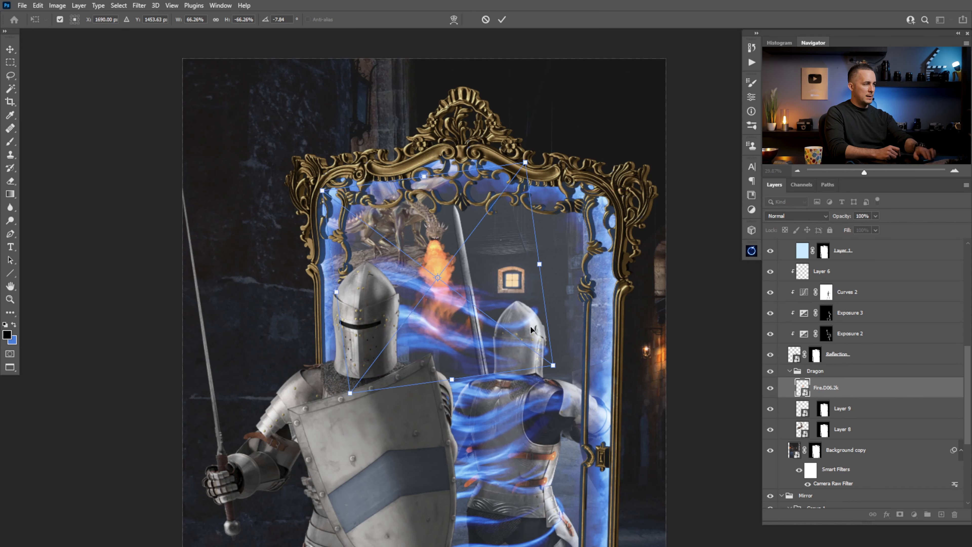
pyautogui.press('Return')
pyautogui.moveTo(472, 316); pyautogui.dragTo(448, 329)
pyautogui.moveTo(531, 330); pyautogui.dragTo(408, 315)
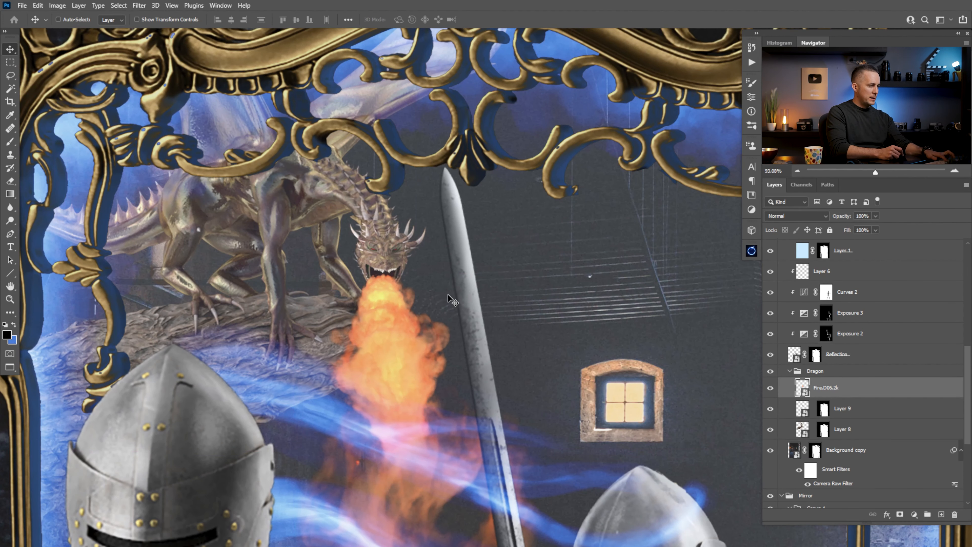
# Apply a Perspective transform to the Fire.D06.2k layer, narrowing the flame's upper end at the dragon's mouth
pyautogui.hotkey('ctrl', 't')
pyautogui.moveTo(666, 35); pyautogui.dragTo(623, 45)
pyautogui.moveTo(562, 213); pyautogui.dragTo(505, 214)
pyautogui.moveTo(592, 152); pyautogui.dragTo(609, 257)
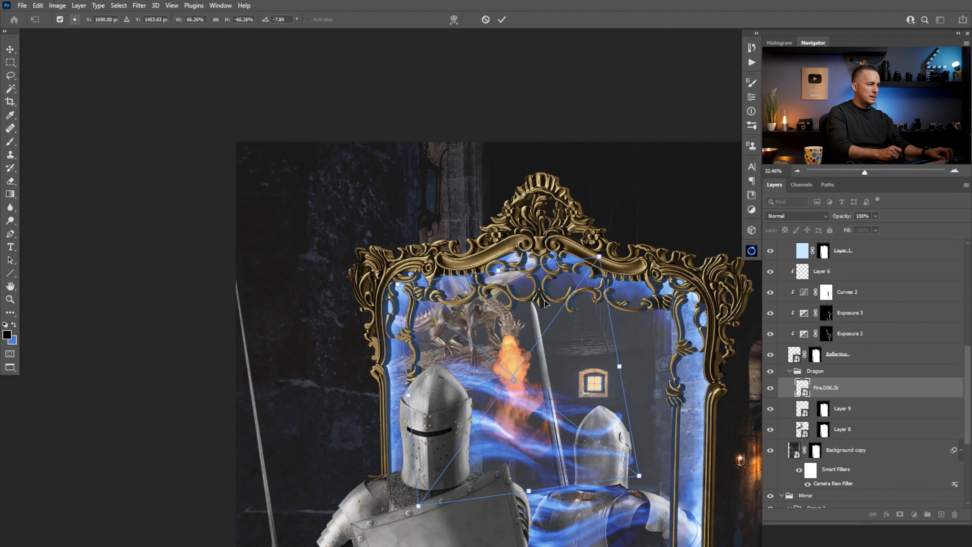
pyautogui.rightClick(516, 340)
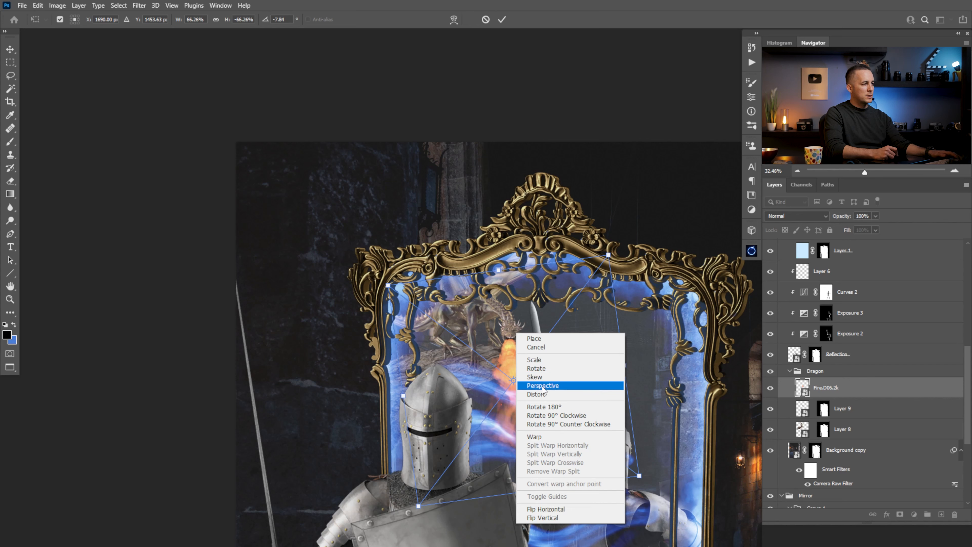
pyautogui.click(543, 368)
pyautogui.moveTo(608, 255); pyautogui.dragTo(571, 267)
pyautogui.press('Return')
pyautogui.moveTo(509, 365); pyautogui.dragTo(511, 387)
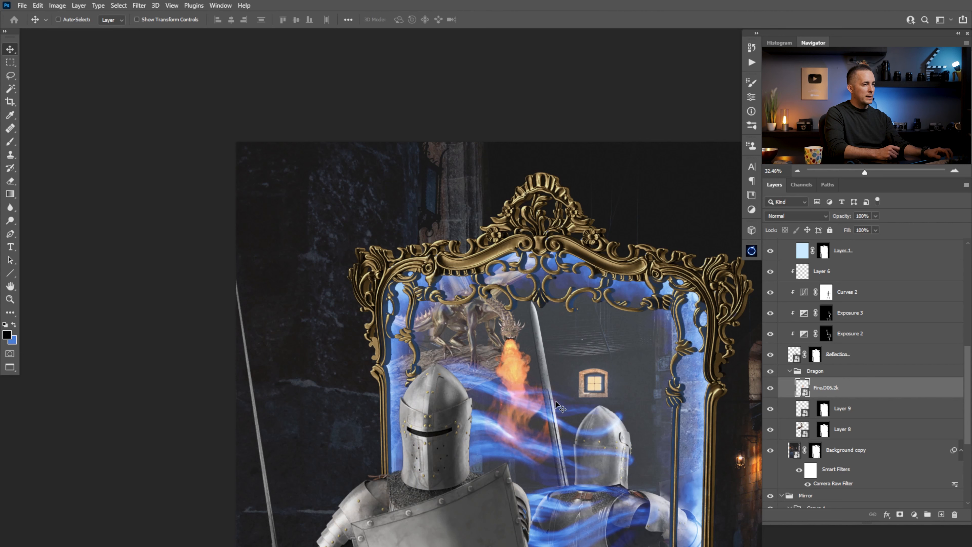
# Add a new layer directly below Fire.D06.2k and name it Fire 02
pyautogui.keyDown('ctrl'); pyautogui.click(941, 516); pyautogui.keyUp('ctrl')
pyautogui.doubleClick(824, 408)
pyautogui.write('Fire 02')
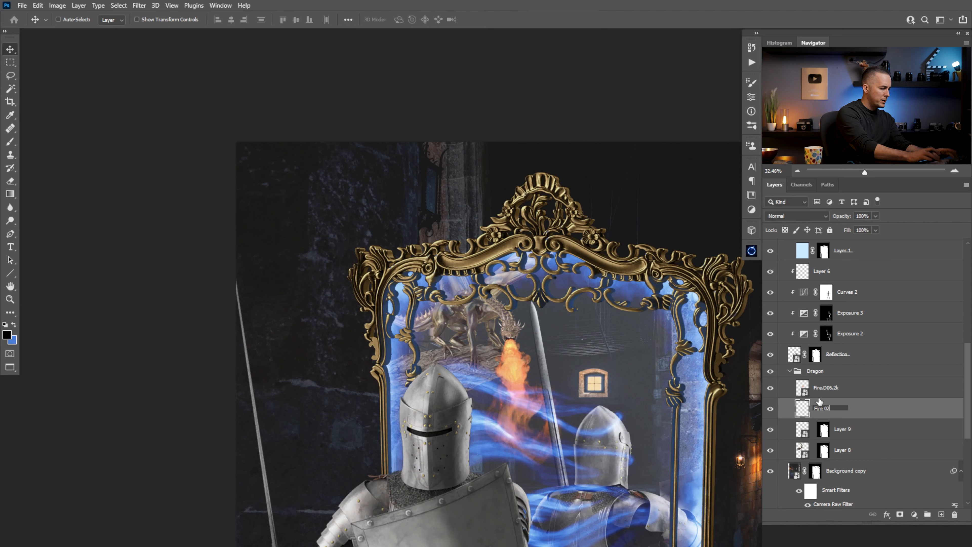
pyautogui.press('Return')
pyautogui.scroll(10, 516, 341)
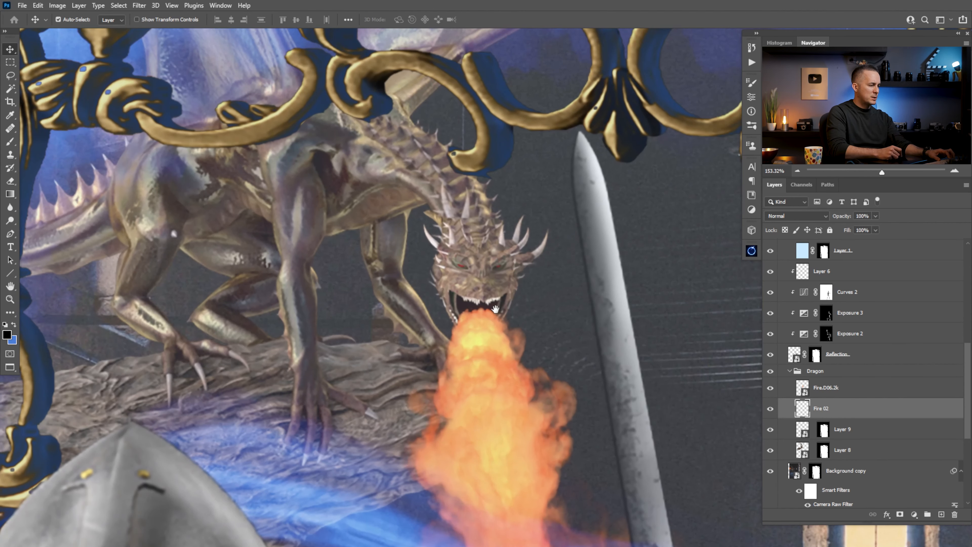
# Paint a pale yellow sampled from the flame inside the dragon's mouth, using a small brush at 50% opacity
pyautogui.press('b')
pyautogui.keyDown('alt'); pyautogui.click(478, 336); pyautogui.keyUp('alt')
pyautogui.press('[')
pyautogui.press('[')
pyautogui.press('[')
pyautogui.press('[')
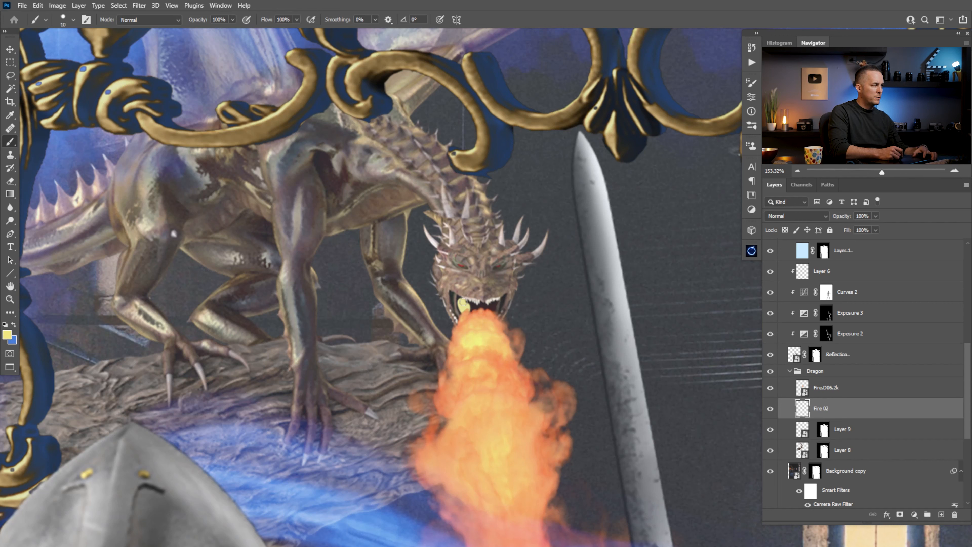
pyautogui.press('2')
pyautogui.rightClick(462, 309)
pyautogui.click(562, 431)
pyautogui.press('Return')
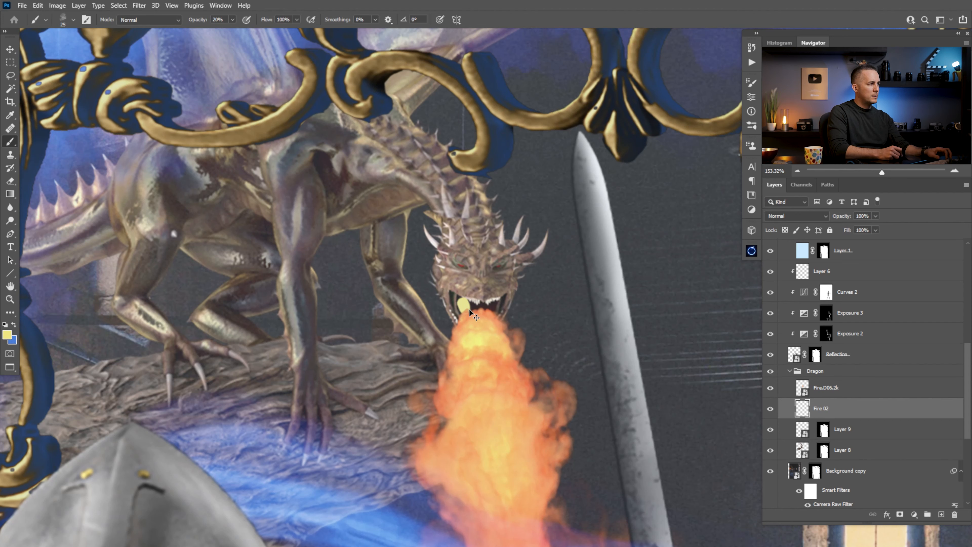
pyautogui.press('5')
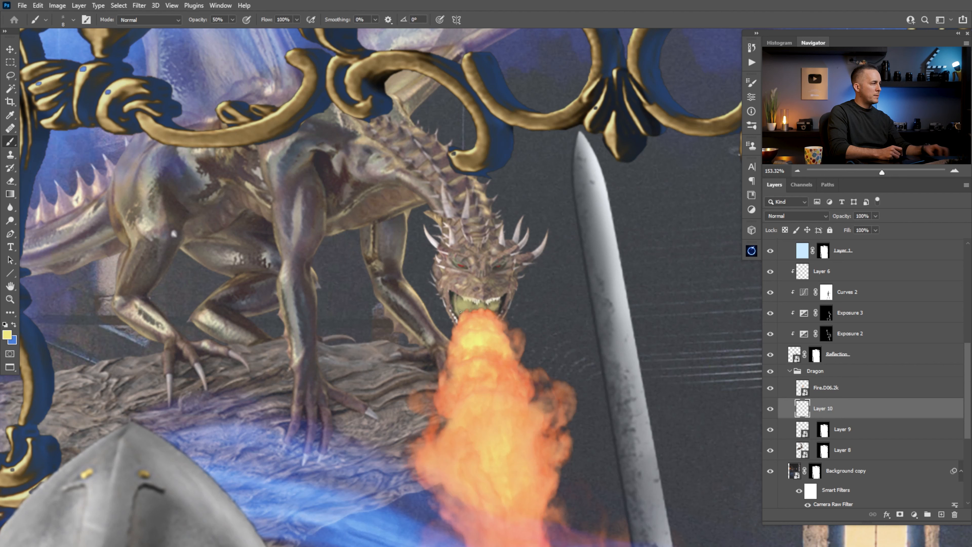
# Change the foreground color to near-white and brighten the painted glow inside the dragon's mouth
pyautogui.click(7, 335)
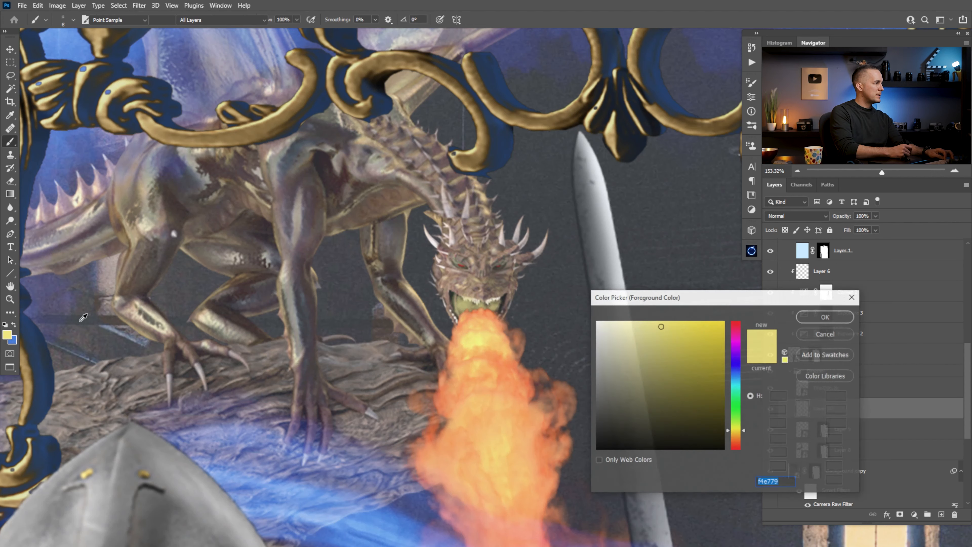
pyautogui.click(605, 323)
pyautogui.click(825, 316)
pyautogui.press('b')
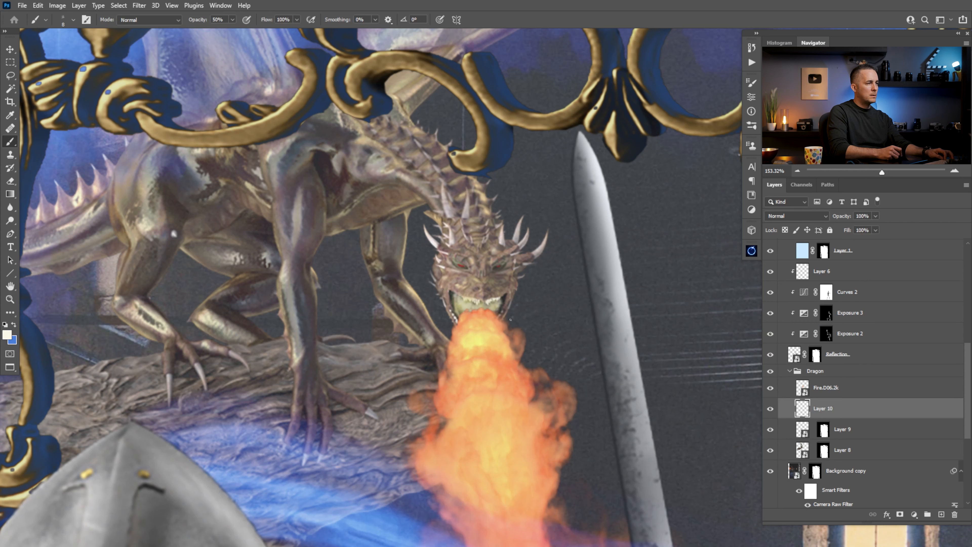
# Move Layer 10 above Fire.D06.2k and paint light orange sampled from the flame where the fire meets the mouth, at 100% brush opacity
pyautogui.hotkey('ctrl', ']')
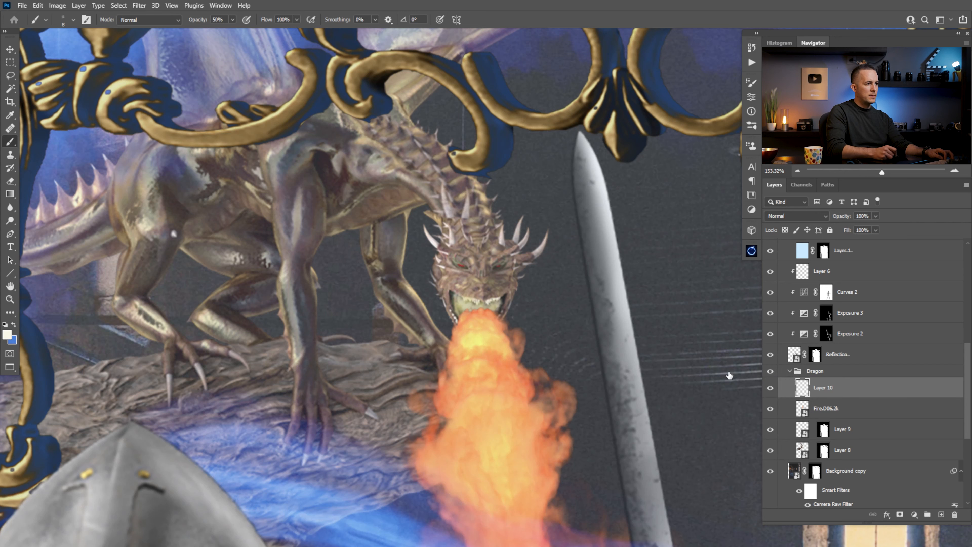
pyautogui.keyDown('alt'); pyautogui.click(476, 327); pyautogui.keyUp('alt')
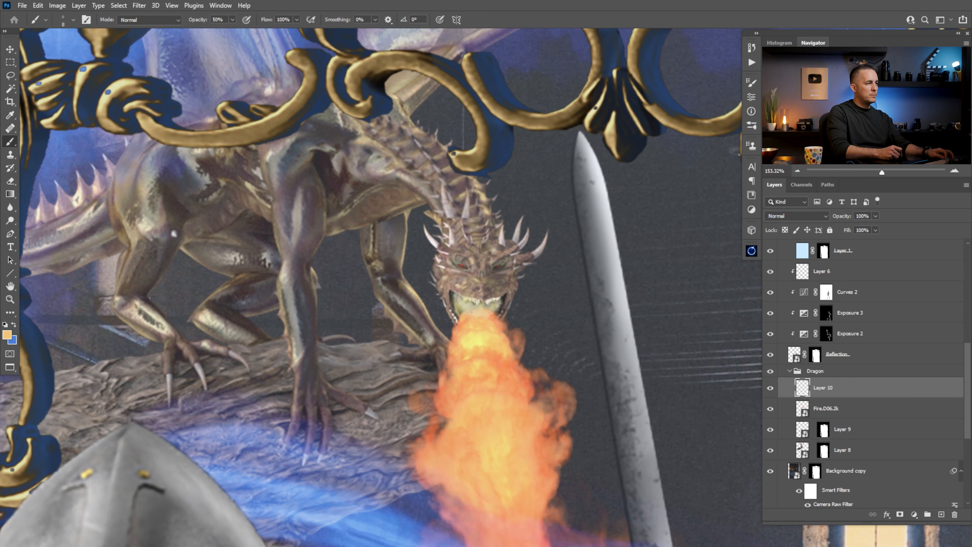
pyautogui.press('0')
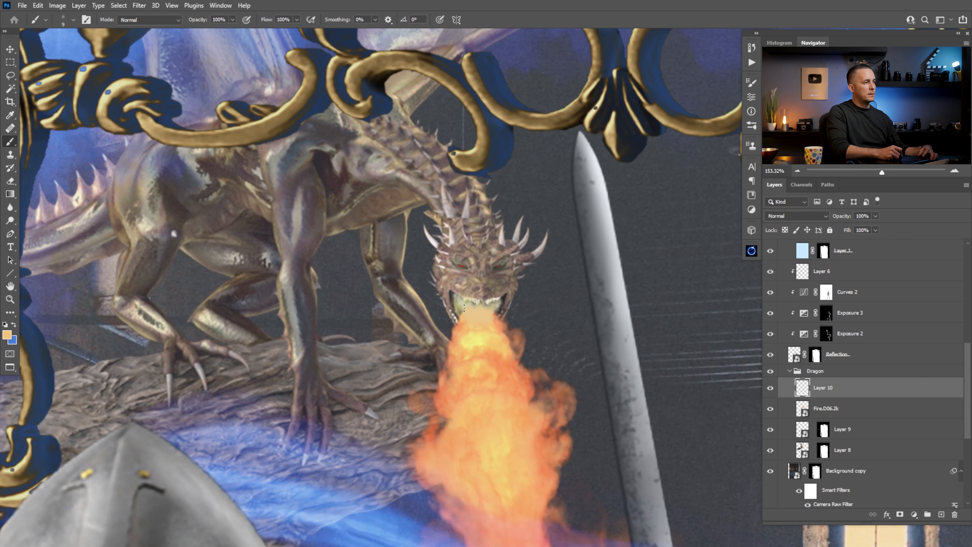
# Add a new layer above Layer 10 in Linear Dodge (Add) mode and paint a dark orange glow over the dragon's mouth
pyautogui.click(941, 514)
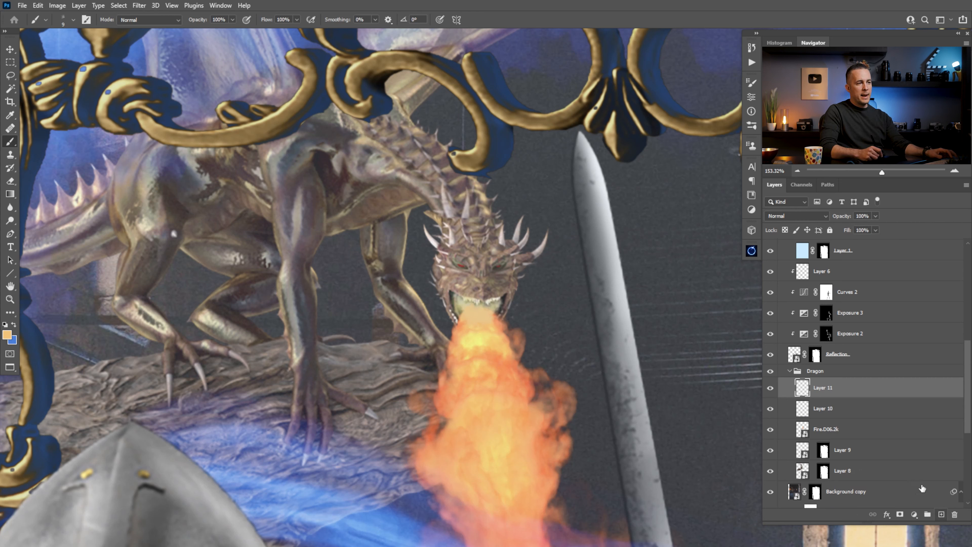
pyautogui.click(796, 215)
pyautogui.click(800, 322)
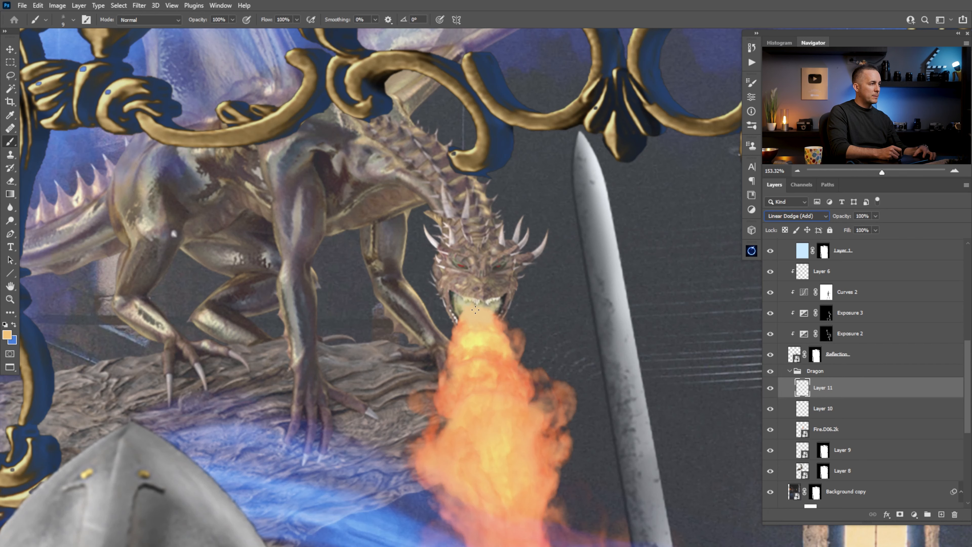
pyautogui.keyDown('alt'); pyautogui.click(458, 329); pyautogui.keyUp('alt')
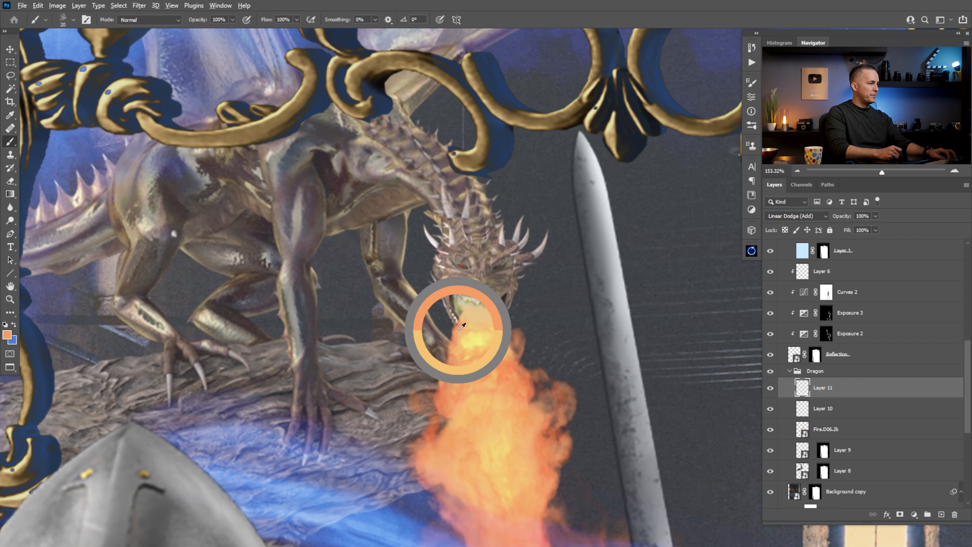
pyautogui.click(7, 334)
pyautogui.click(721, 387)
pyautogui.click(808, 318)
pyautogui.press(']')
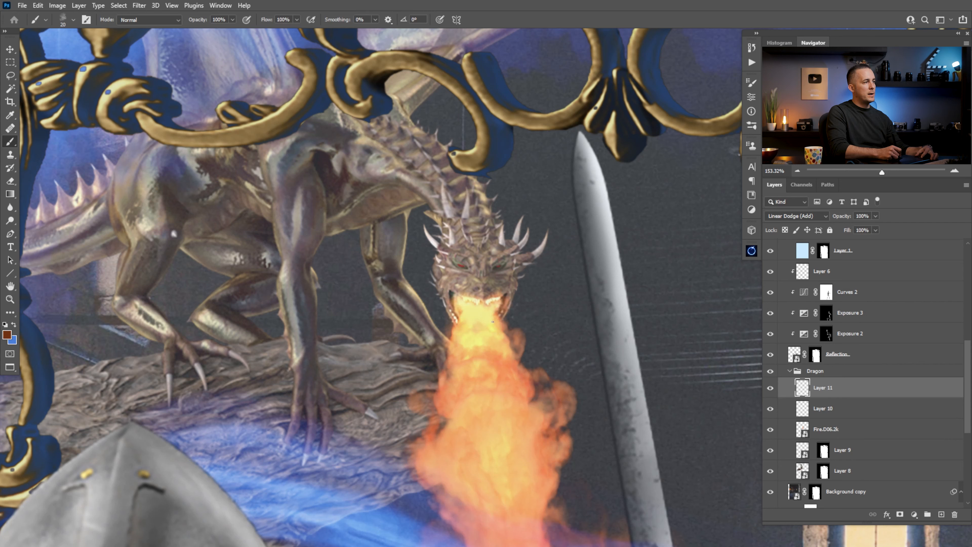
# Extend the dark orange glow on Layer 11 around the dragon's mouth and upper flame with a slightly larger brush
pyautogui.press(']')
pyautogui.moveTo(458, 337)
pyautogui.mouseDown()
pyautogui.moveTo(455, 371)
pyautogui.moveTo(484, 358)
pyautogui.moveTo(501, 369)
pyautogui.moveTo(503, 403)
pyautogui.moveTo(450, 280)
pyautogui.mouseUp()
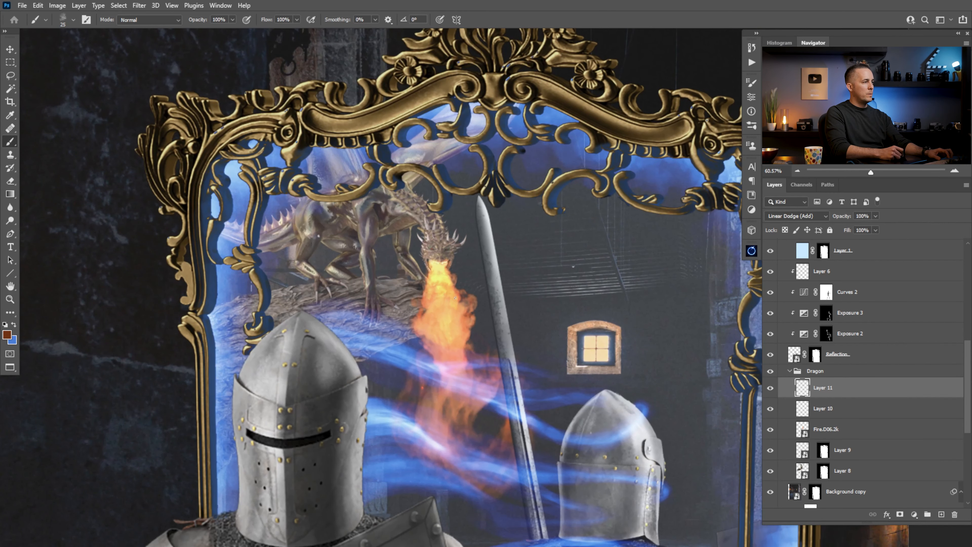
pyautogui.press(']')
pyautogui.moveTo(454, 374); pyautogui.dragTo(416, 241)
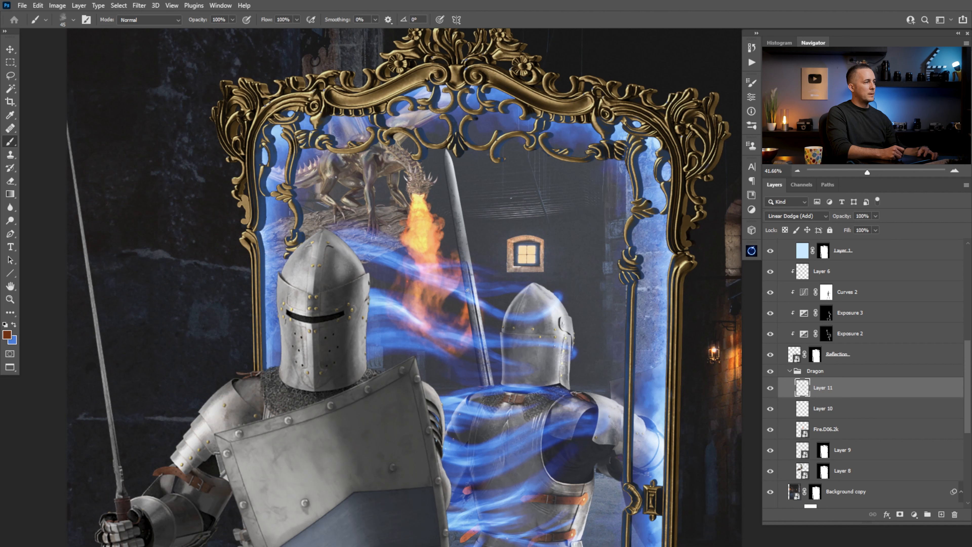
# Enlarge the brush to 700 px and paint a broad dark orange glow around the dragon's flame
pyautogui.press(']')
pyautogui.press(']')
pyautogui.press(']')
pyautogui.press(']')
pyautogui.press(']')
pyautogui.press(']')
pyautogui.press(']')
pyautogui.press(']')
pyautogui.press(']')
pyautogui.press(']')
pyautogui.press(']')
pyautogui.press(']')
pyautogui.press(']')
pyautogui.press(']')
pyautogui.press(']')
pyautogui.click(435, 320)
pyautogui.press('[')
pyautogui.moveTo(472, 303)
pyautogui.mouseDown()
pyautogui.moveTo(411, 325)
pyautogui.moveTo(412, 297)
pyautogui.mouseUp()
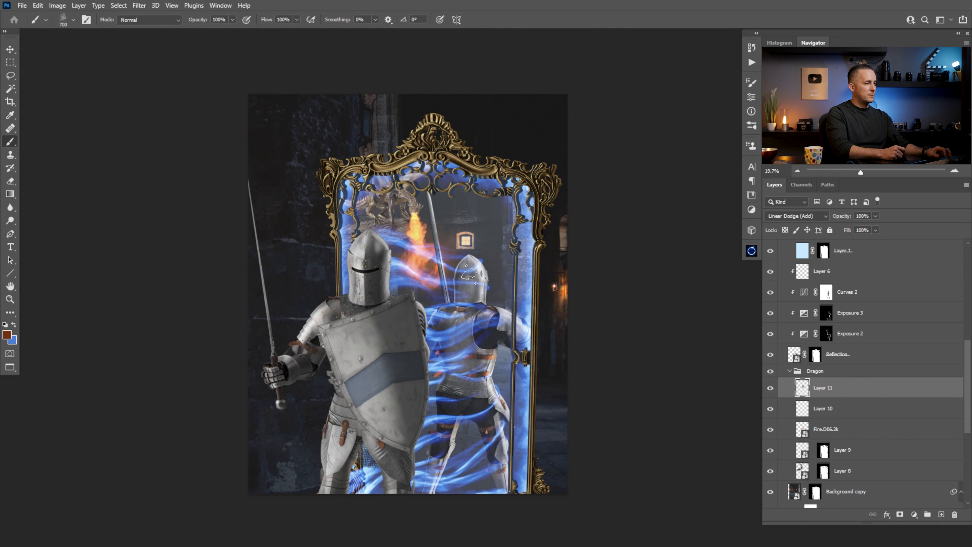
pyautogui.moveTo(420, 268); pyautogui.dragTo(429, 267)
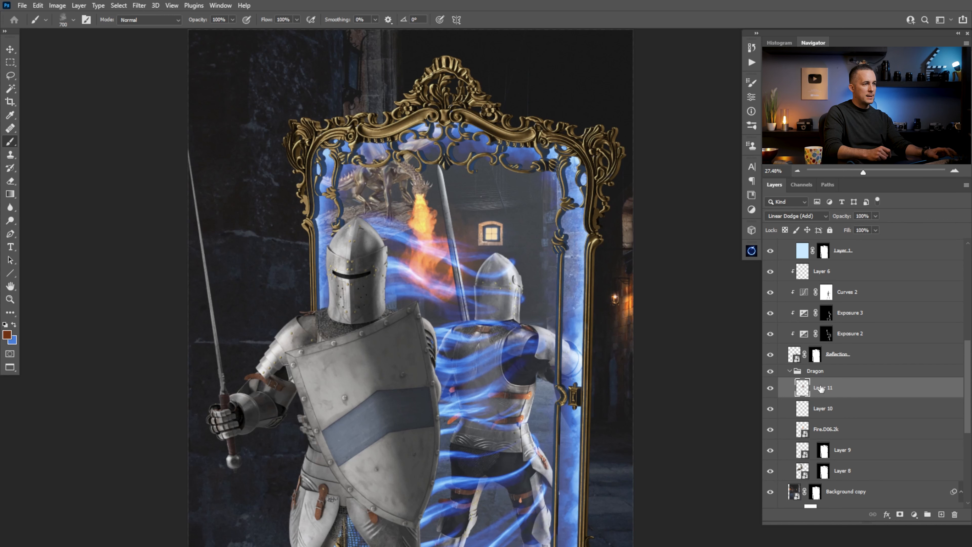
# Merge Layer 8 with Layer 9 and copy the Background copy layer's mask onto the merged layer
pyautogui.click(801, 470)
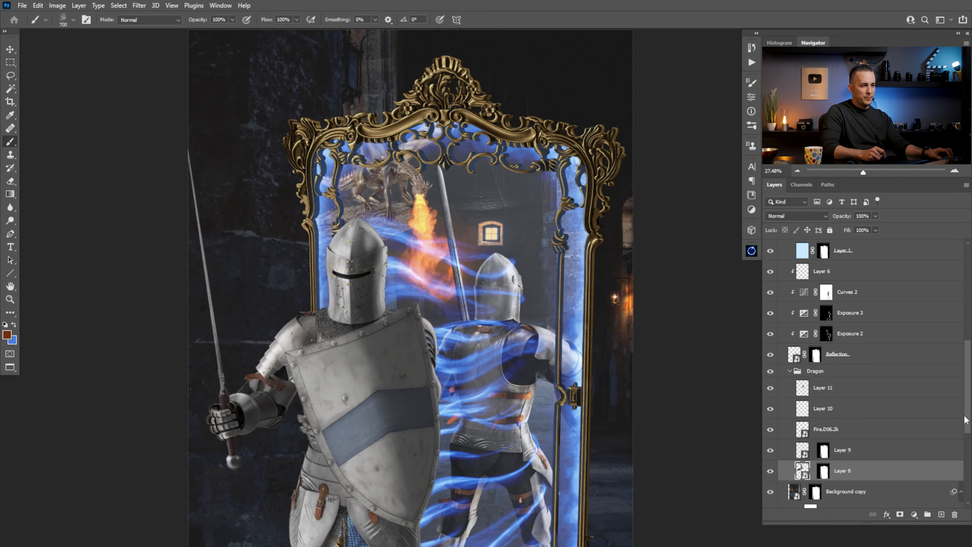
pyautogui.scroll(-3, 964, 419)
pyautogui.click(770, 387)
pyautogui.click(768, 389)
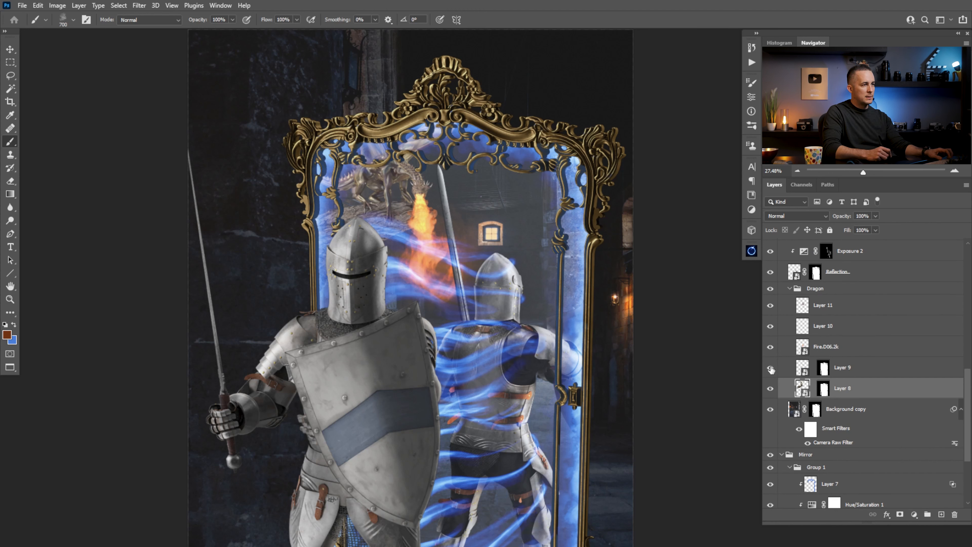
pyautogui.keyDown('shift'); pyautogui.click(800, 370); pyautogui.keyUp('shift')
pyautogui.hotkey('ctrl', 'e')
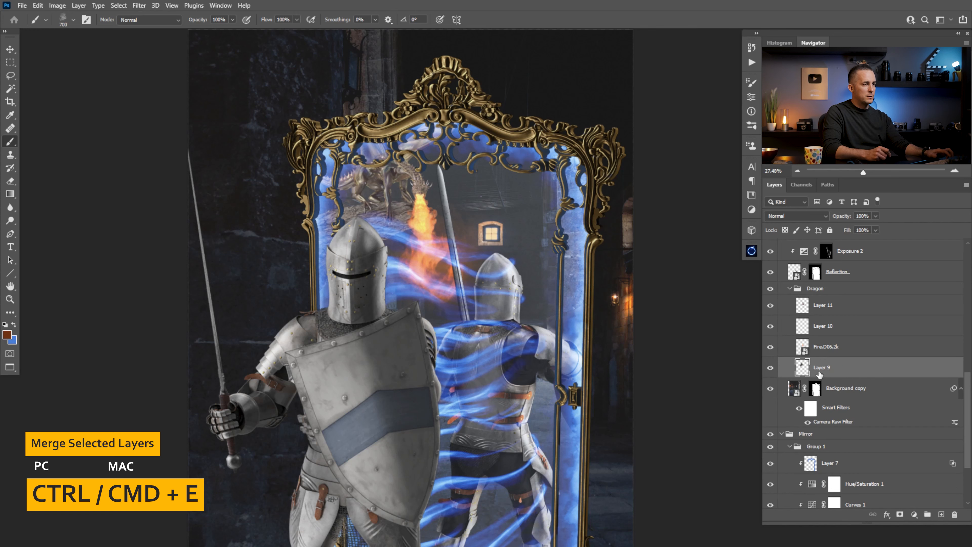
pyautogui.moveTo(816, 387); pyautogui.dragTo(827, 378)
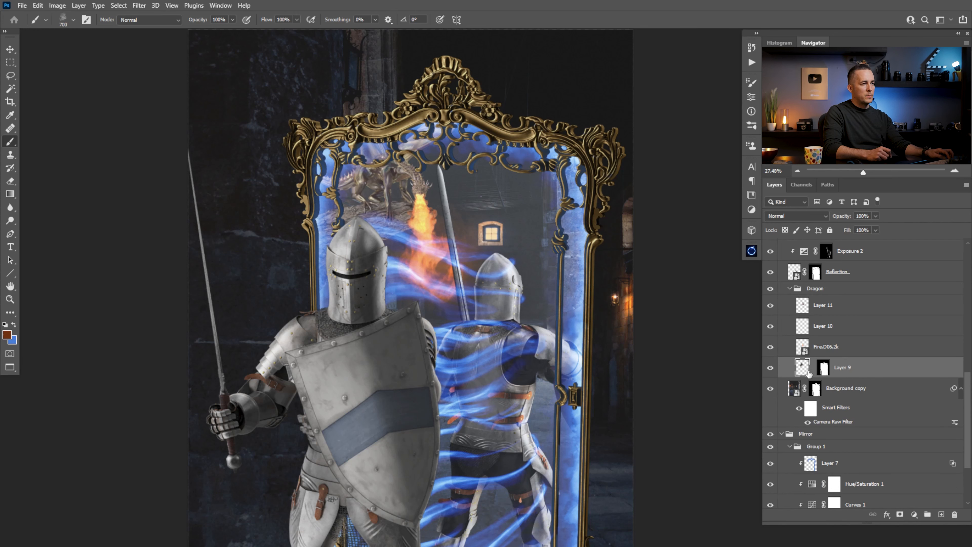
# Add a Curves adjustment clipped to the merged dragon layer and darken its midtones with a point at input 103, output 63
pyautogui.click(914, 514)
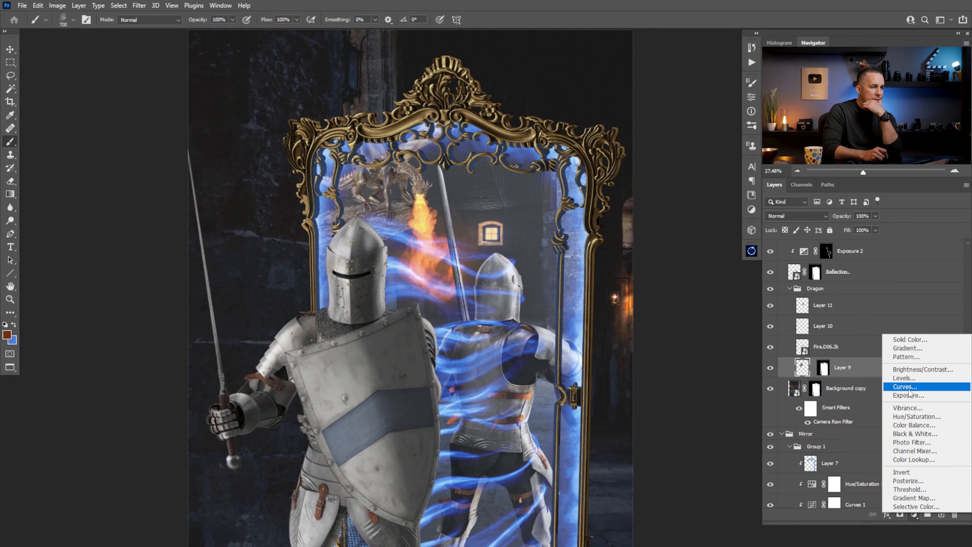
pyautogui.click(909, 387)
pyautogui.click(664, 277)
pyautogui.moveTo(670, 195); pyautogui.dragTo(659, 217)
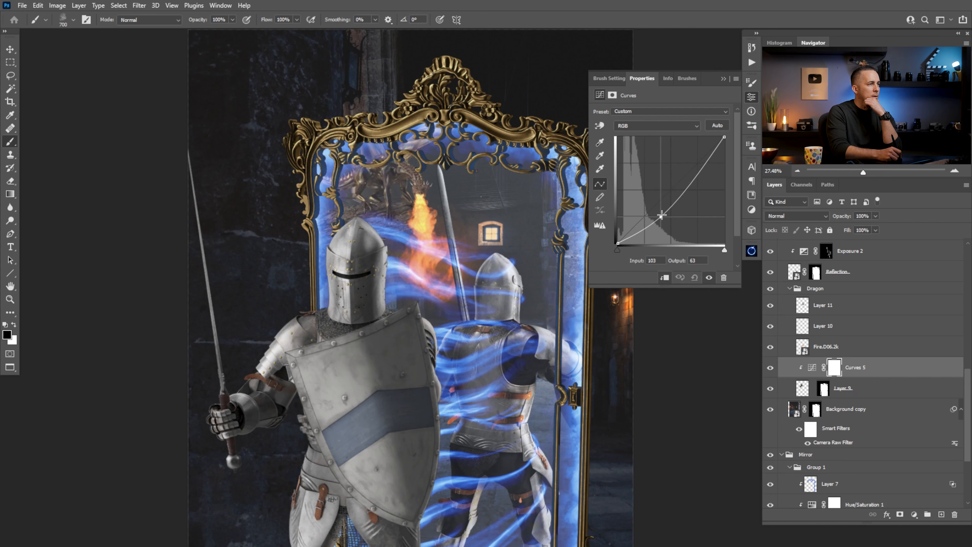
# Hide the Magic trails group so the dragon's tones can be judged without the blue glow
pyautogui.scroll(5, 865, 382)
pyautogui.scroll(1, 805, 270)
pyautogui.scroll(5, 822, 276)
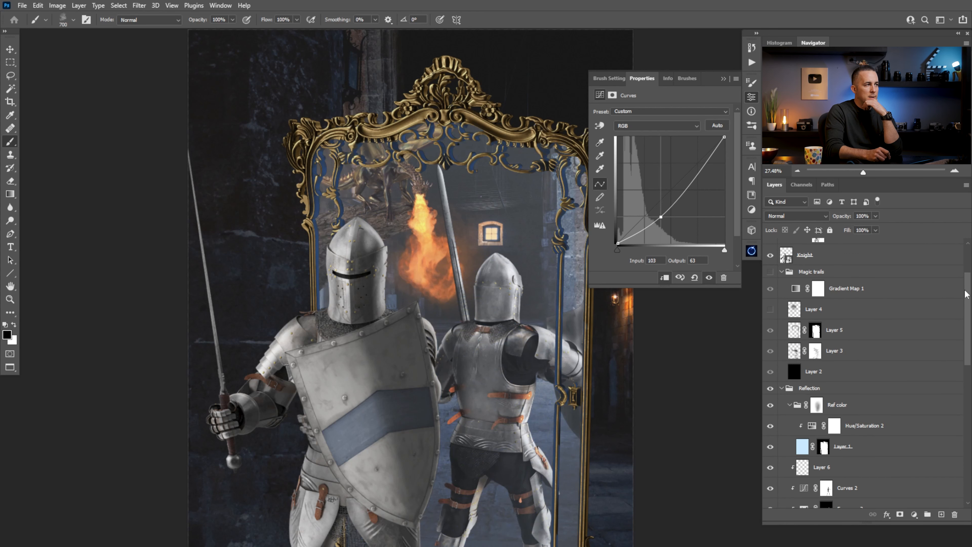
pyautogui.scroll(-10, 949, 375)
pyautogui.scroll(-3, 951, 377)
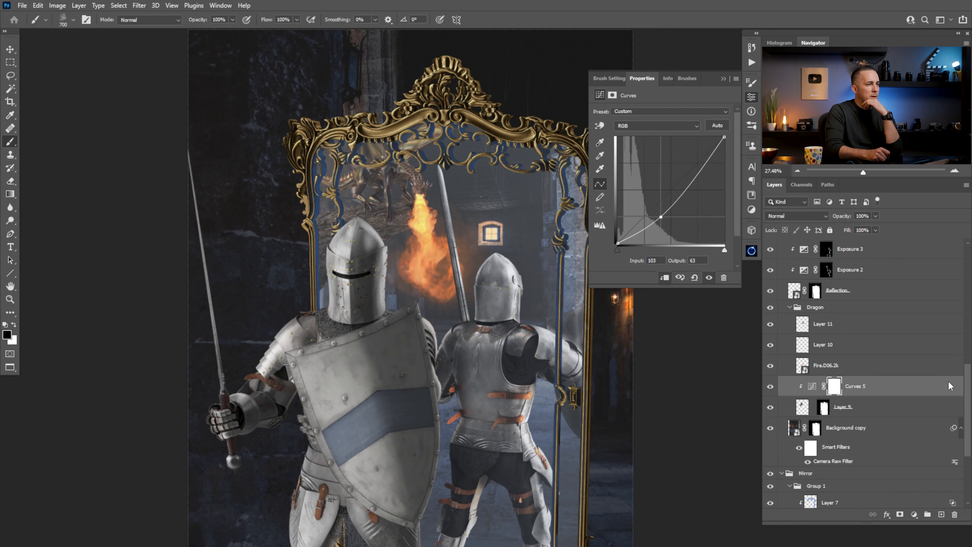
# Refine the Curves 5 curve with a highlight point at 187/184, a black point output of 14, and a midtone point at 109/75
pyautogui.click(697, 166)
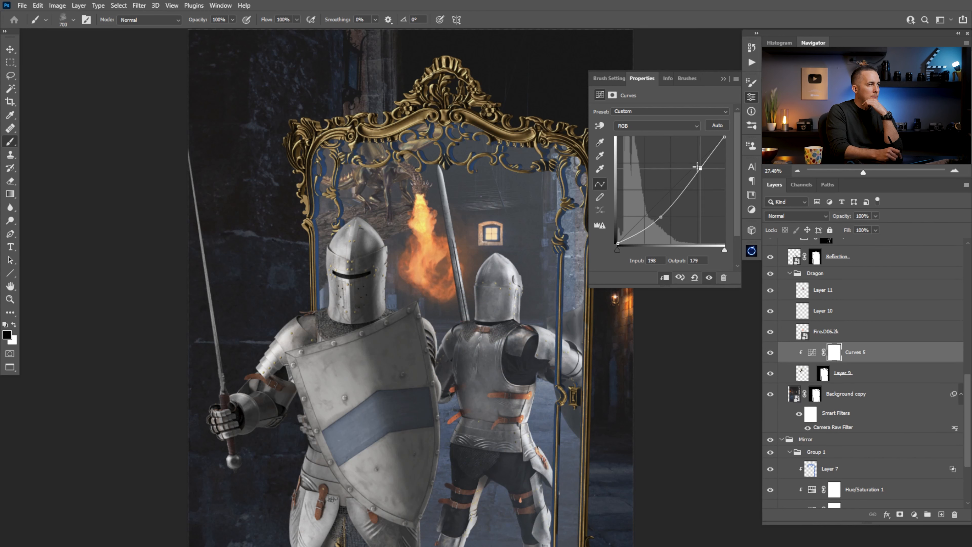
pyautogui.moveTo(696, 166); pyautogui.dragTo(695, 166)
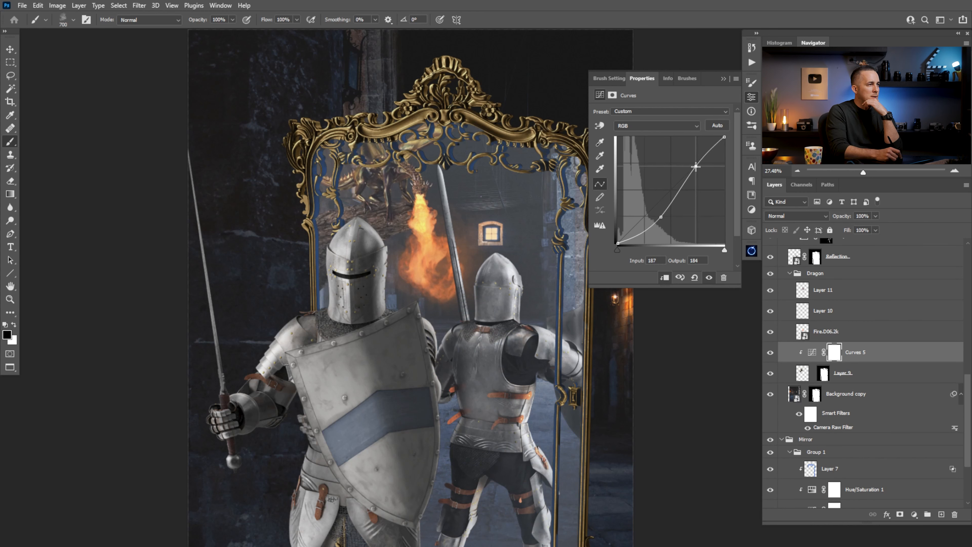
pyautogui.moveTo(660, 220); pyautogui.dragTo(662, 210)
pyautogui.moveTo(617, 243); pyautogui.dragTo(616, 236)
pyautogui.moveTo(662, 211); pyautogui.dragTo(662, 208)
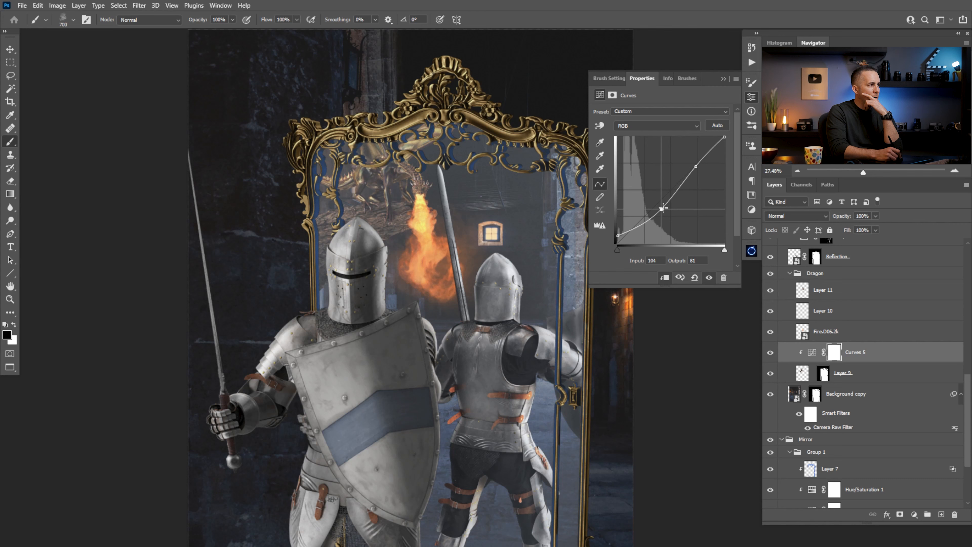
pyautogui.moveTo(618, 233); pyautogui.dragTo(618, 236)
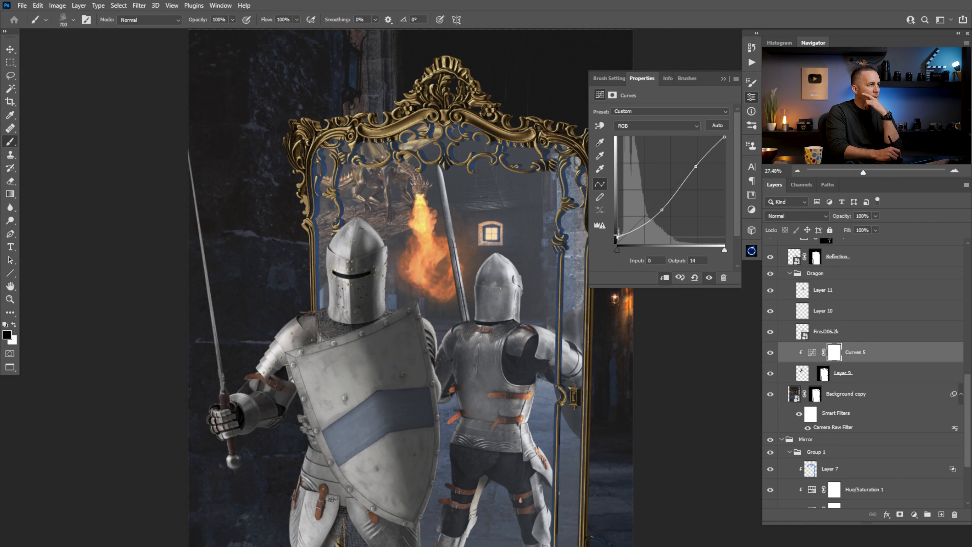
pyautogui.moveTo(662, 210); pyautogui.dragTo(663, 208)
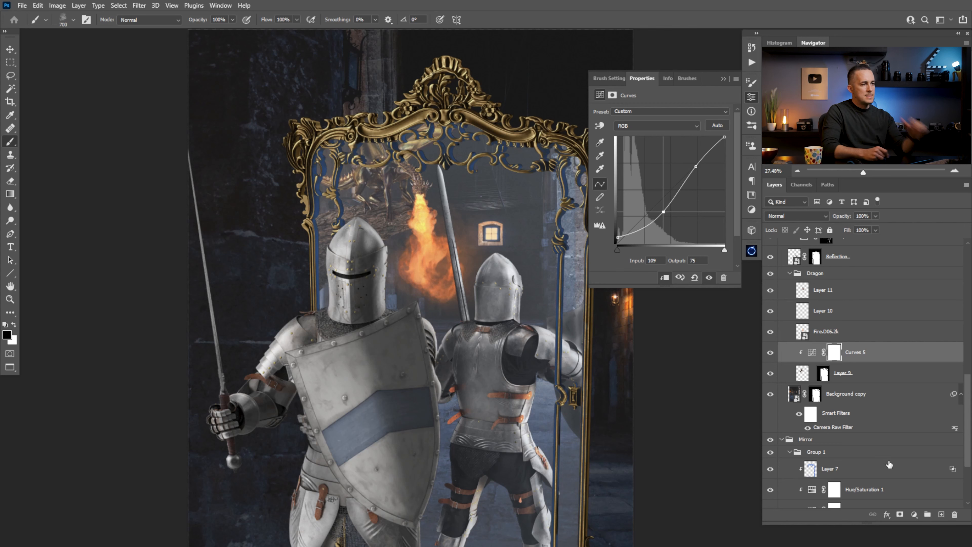
# Add an Exposure adjustment above Curves 5, clip it to the dragon layer, and set its exposure to -2.52
pyautogui.click(914, 514)
pyautogui.click(902, 395)
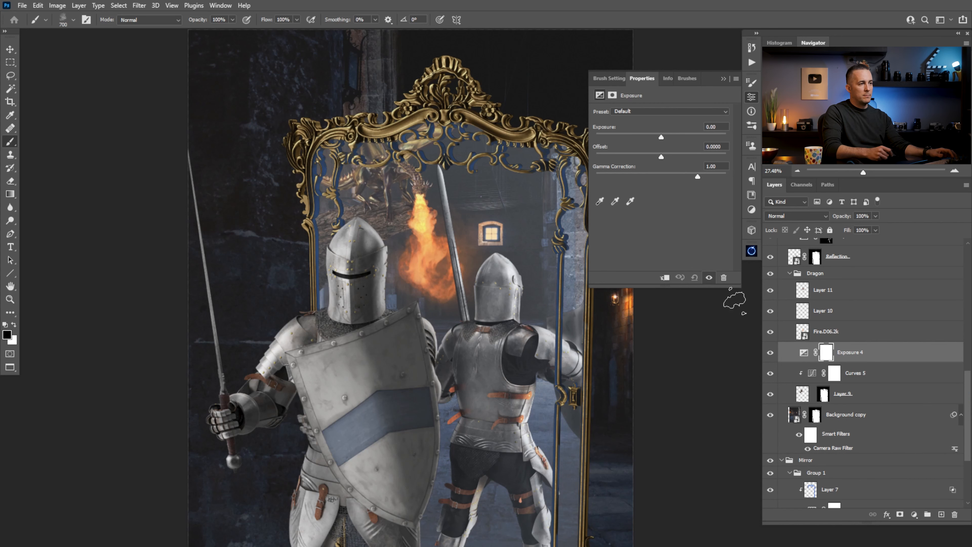
pyautogui.moveTo(650, 136); pyautogui.dragTo(641, 137)
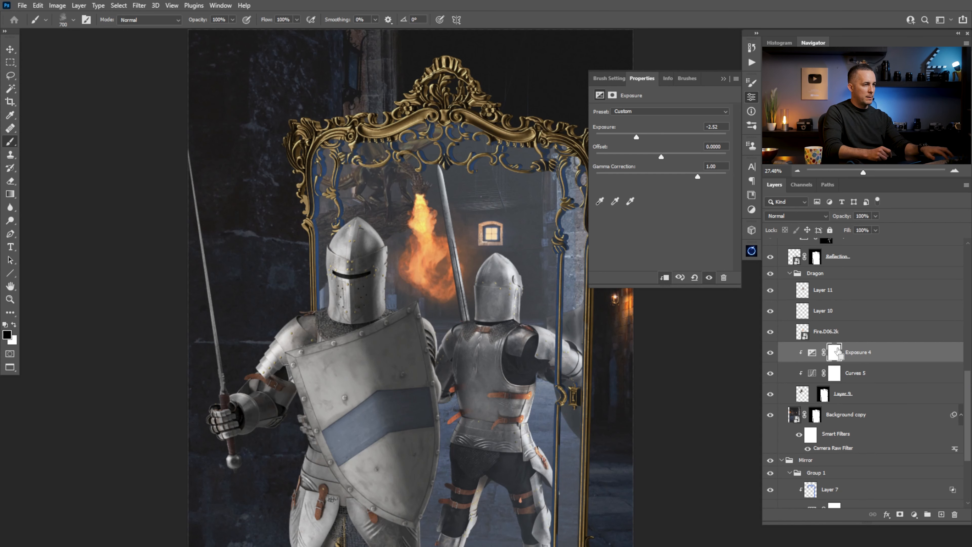
pyautogui.hotkey('ctrl', 'i')
pyautogui.moveTo(427, 193); pyautogui.dragTo(415, 209)
pyautogui.moveTo(337, 188); pyautogui.dragTo(479, 306)
pyautogui.moveTo(399, 237); pyautogui.dragTo(436, 231)
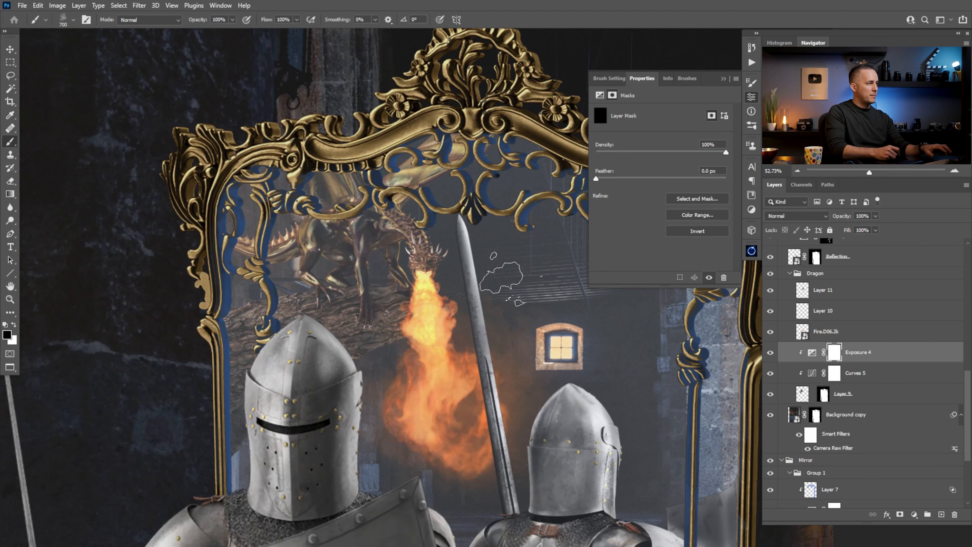
pyautogui.hotkey('ctrl', 'i')
# Choose the Soft Round Pressure Opacity brush, shrink it, and paint black on the Exposure 4 mask over the dragon's head
pyautogui.rightClick(476, 266)
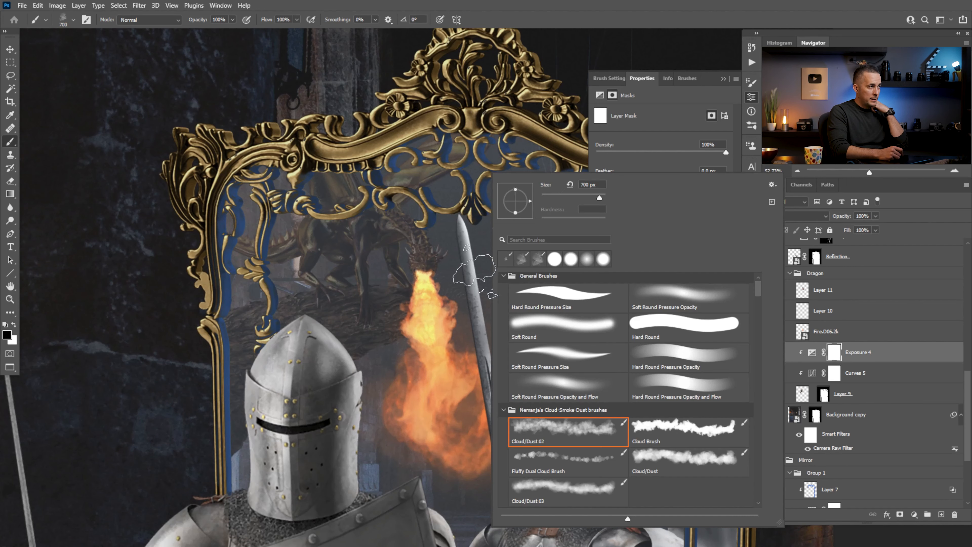
pyautogui.click(673, 293)
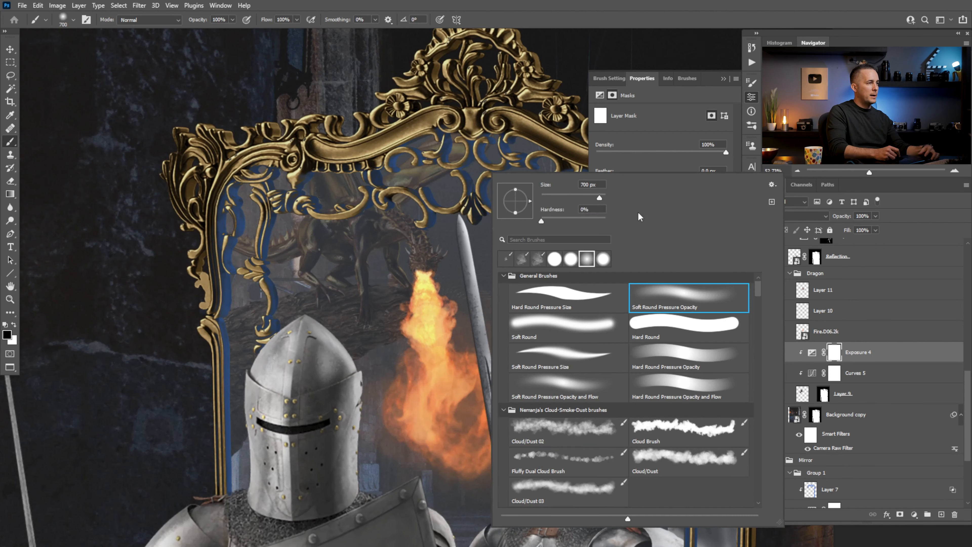
pyautogui.click(417, 265)
pyautogui.press('[')
pyautogui.press('[')
pyautogui.press('[')
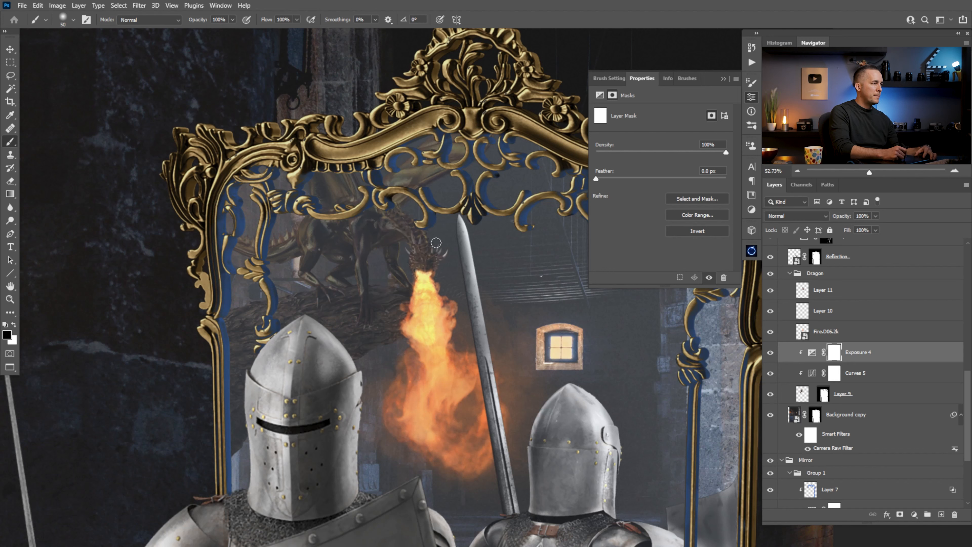
pyautogui.press('[')
pyautogui.press('[')
pyautogui.press('[')
pyautogui.press('[')
pyautogui.press('[')
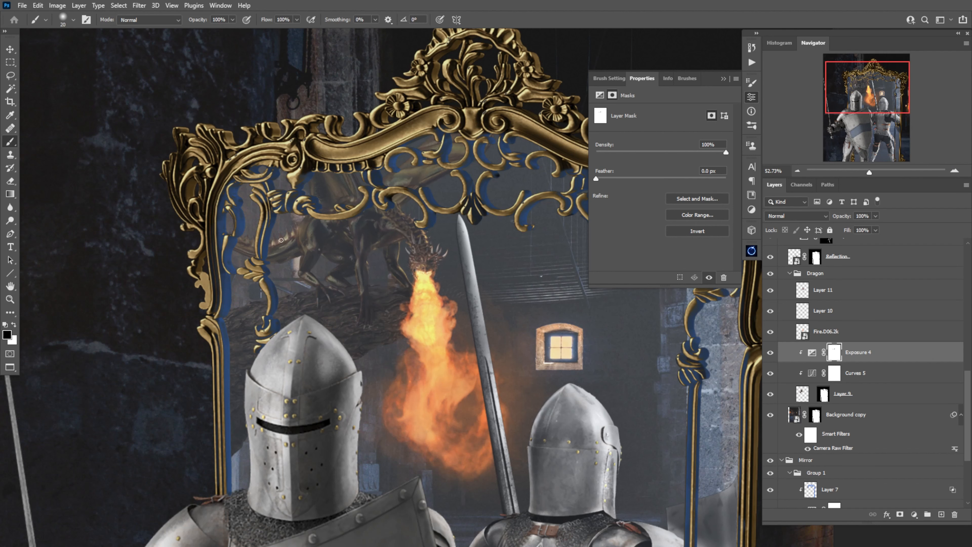
# Enlarge the brush to about 80–90 px and paint black on the Exposure 4 mask along the dragon's body and tail
pyautogui.scroll(3, 373, 228)
pyautogui.press(']')
pyautogui.press(']')
pyautogui.press(']')
pyautogui.press(']')
pyautogui.press(']')
pyautogui.press(']')
pyautogui.press(']')
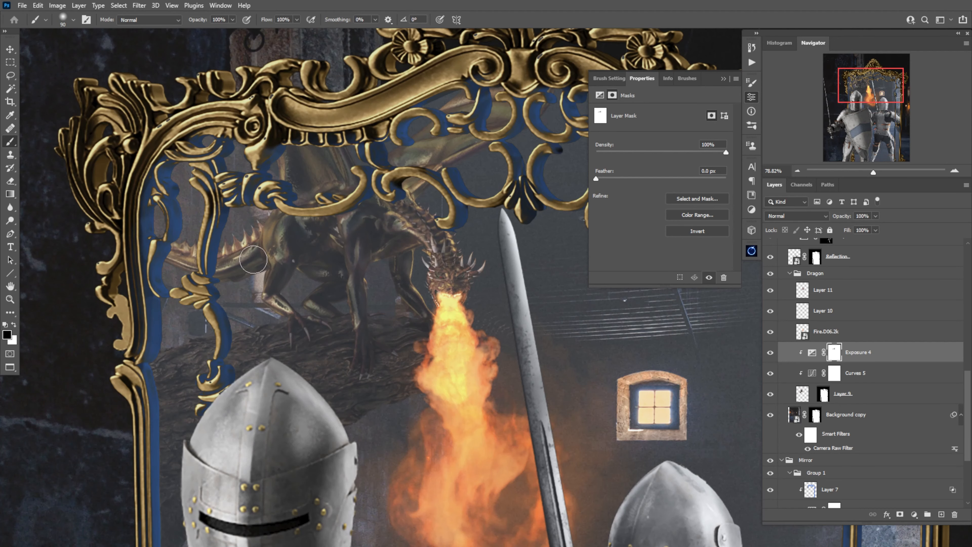
pyautogui.press('[')
pyautogui.scroll(-8, 375, 265)
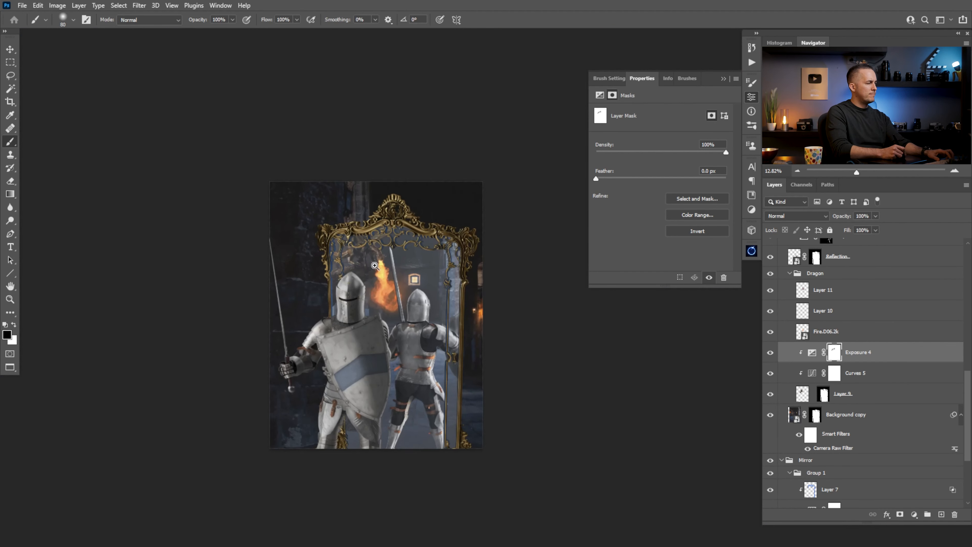
pyautogui.scroll(3, 375, 265)
pyautogui.scroll(-2, 375, 265)
pyautogui.scroll(1, 374, 265)
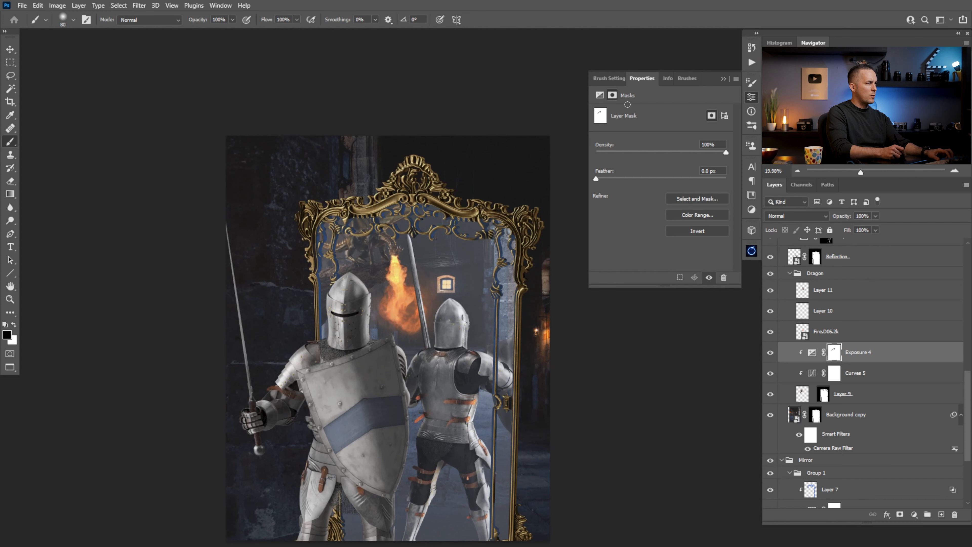
pyautogui.click(723, 78)
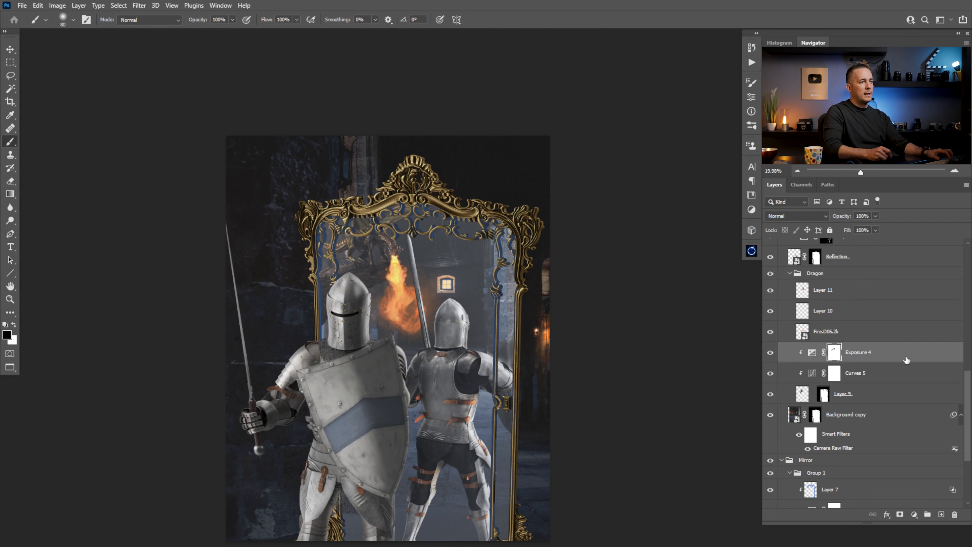
# Collapse the Dragon group and add a new layer above Curves 3, clipped to the Knight layer, in Linear Dodge (Add) mode
pyautogui.click(788, 274)
pyautogui.moveTo(968, 406); pyautogui.dragTo(968, 281)
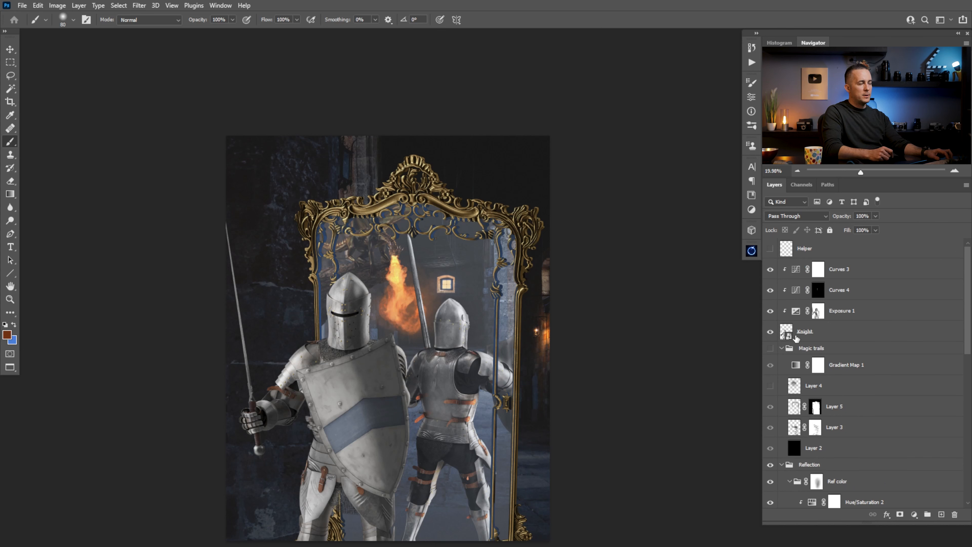
pyautogui.click(795, 325)
pyautogui.click(797, 271)
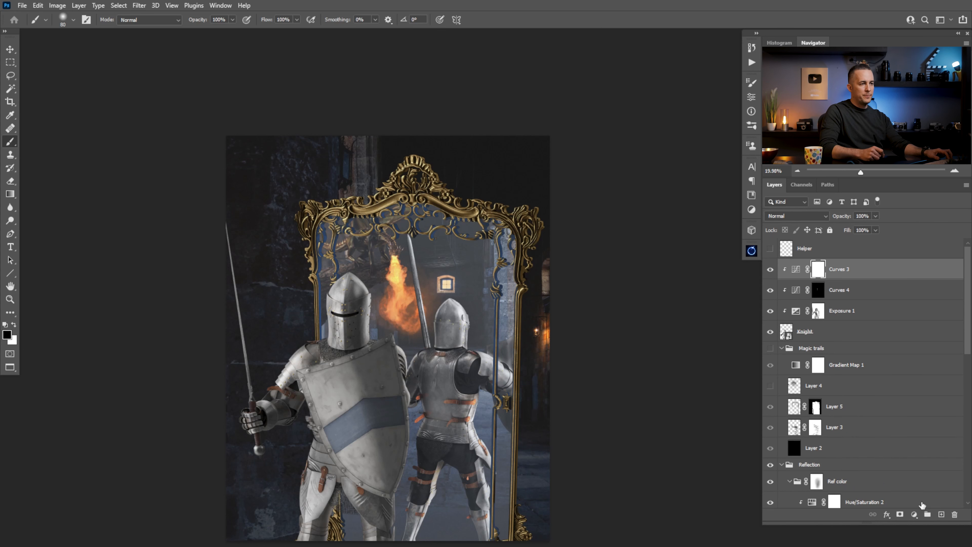
pyautogui.click(940, 514)
pyautogui.keyDown('alt'); pyautogui.click(805, 278); pyautogui.keyUp('alt')
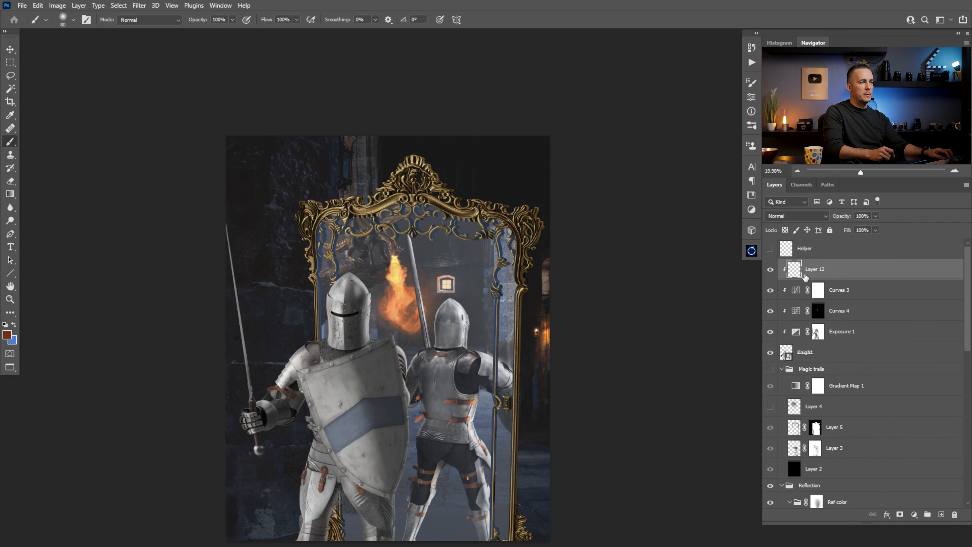
pyautogui.click(800, 216)
pyautogui.click(806, 318)
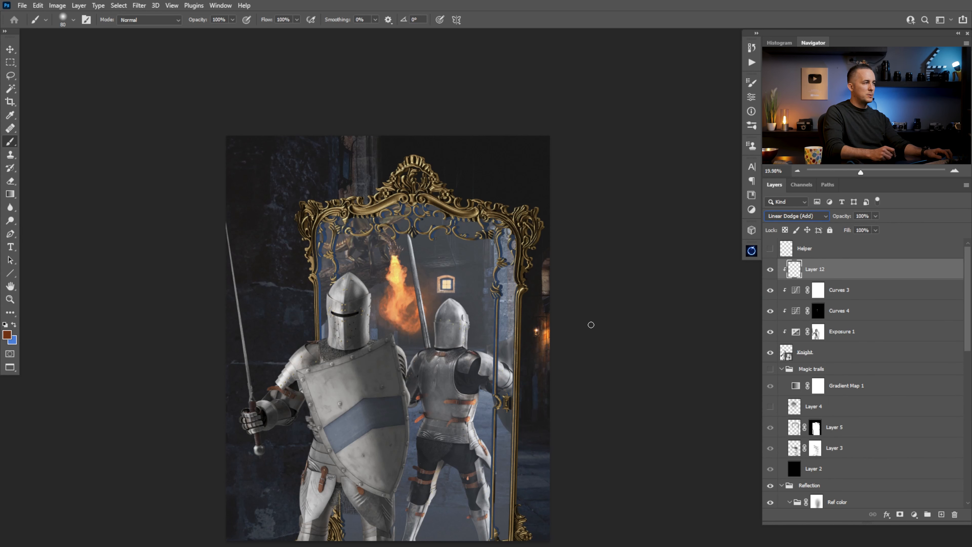
# Use a dark orange foreground color and paint a fire glow on the front knight's helmet with a 300 px brush
pyautogui.click(8, 335)
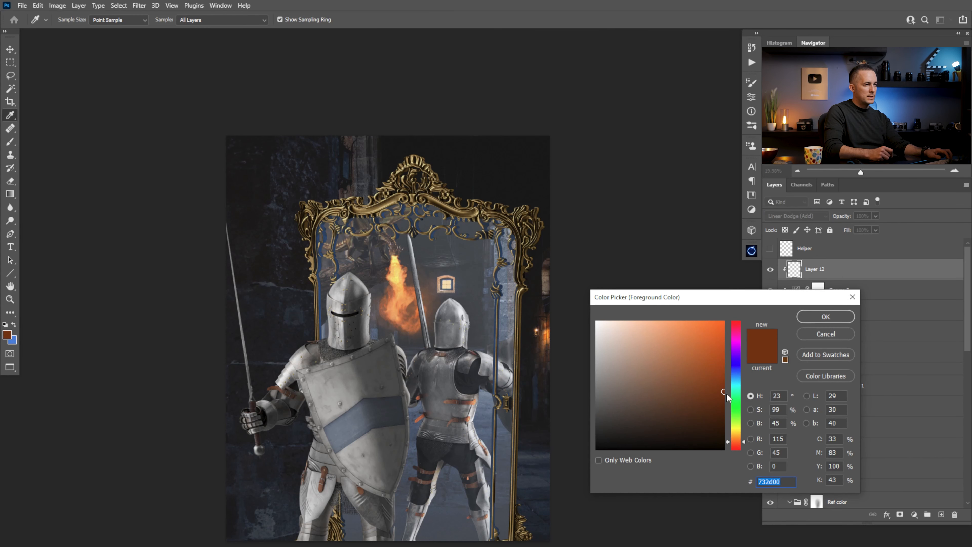
pyautogui.click(825, 316)
pyautogui.press('b')
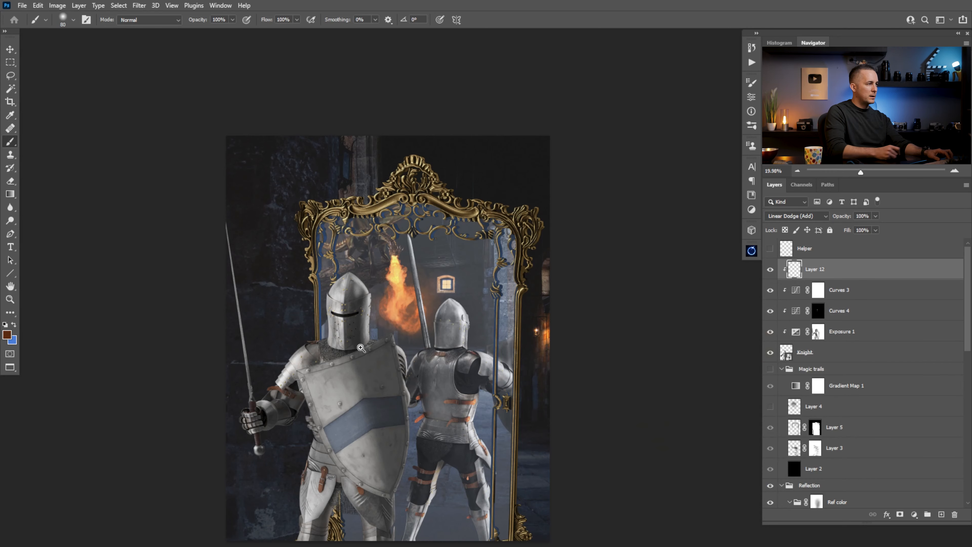
pyautogui.scroll(3, 341, 340)
pyautogui.moveTo(329, 327)
pyautogui.mouseDown()
pyautogui.moveTo(333, 252)
pyautogui.moveTo(327, 364)
pyautogui.moveTo(314, 318)
pyautogui.mouseUp()
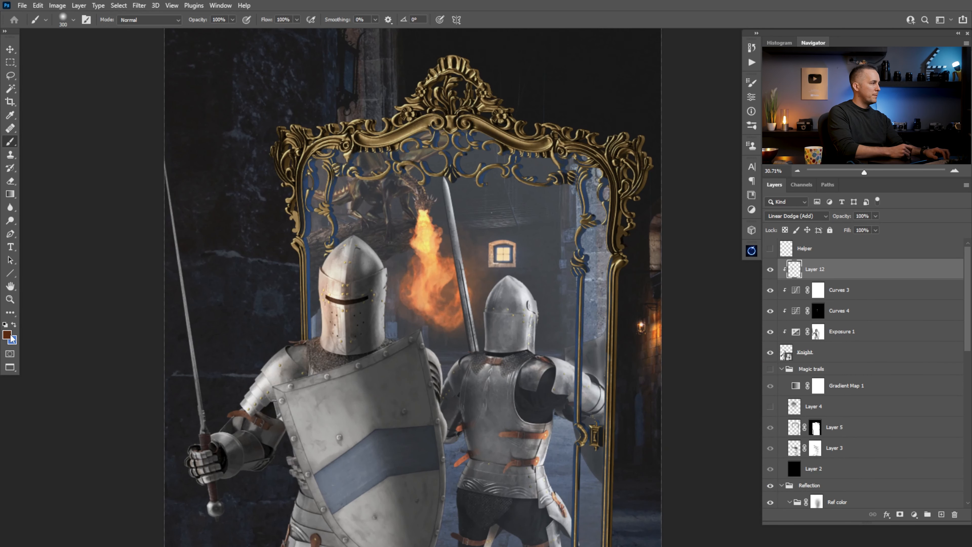
# Set the foreground color to dark brown-orange #301301 and paint the fire glow on the front knight's helmet and sword arm in Linear Dodge (Add) mode
pyautogui.click(8, 335)
pyautogui.click(721, 425)
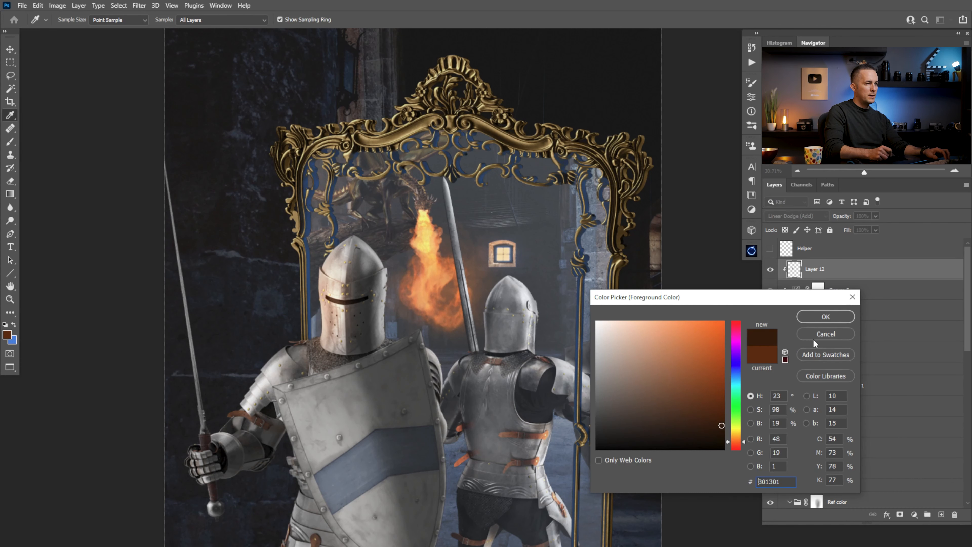
pyautogui.click(824, 317)
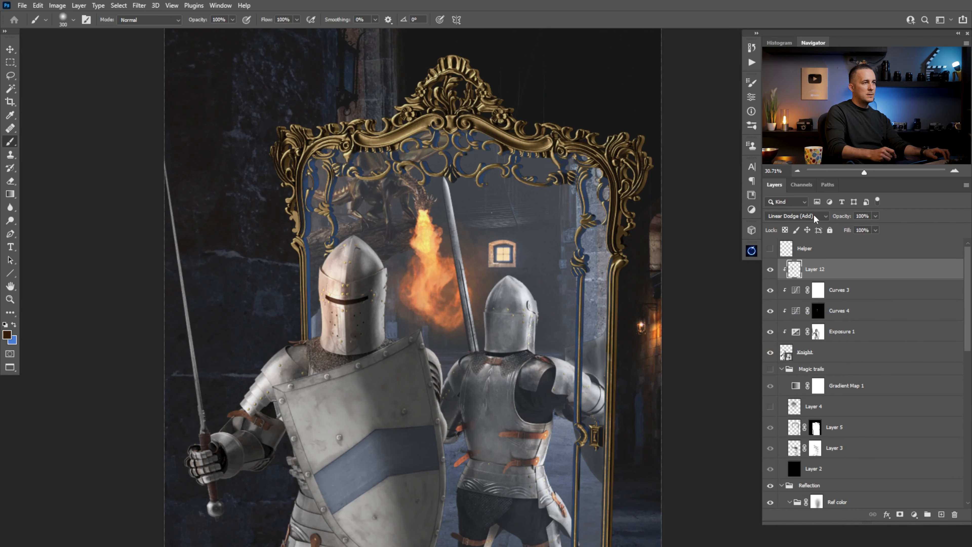
pyautogui.click(796, 215)
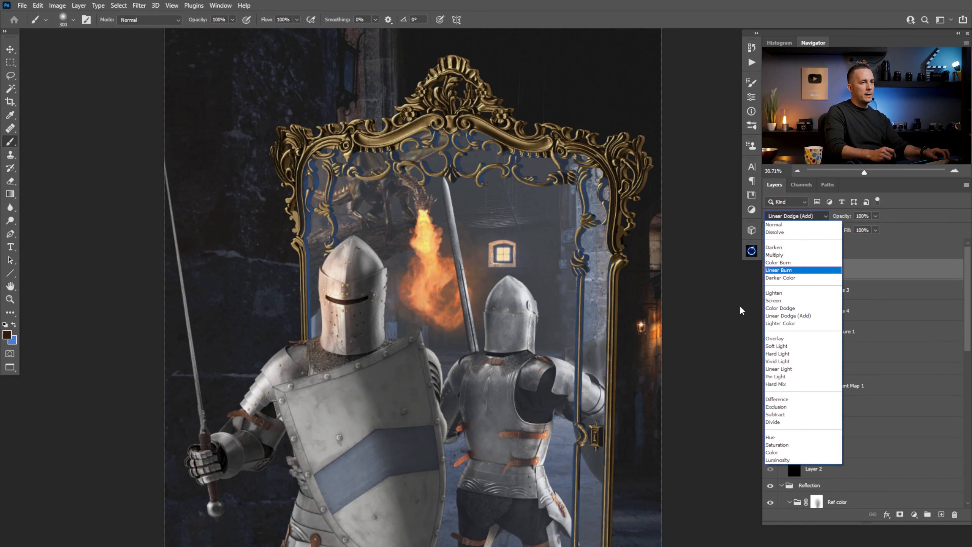
pyautogui.click(794, 315)
pyautogui.moveTo(321, 270)
pyautogui.mouseDown()
pyautogui.moveTo(318, 357)
pyautogui.moveTo(301, 338)
pyautogui.moveTo(257, 361)
pyautogui.moveTo(271, 354)
pyautogui.moveTo(257, 373)
pyautogui.mouseUp()
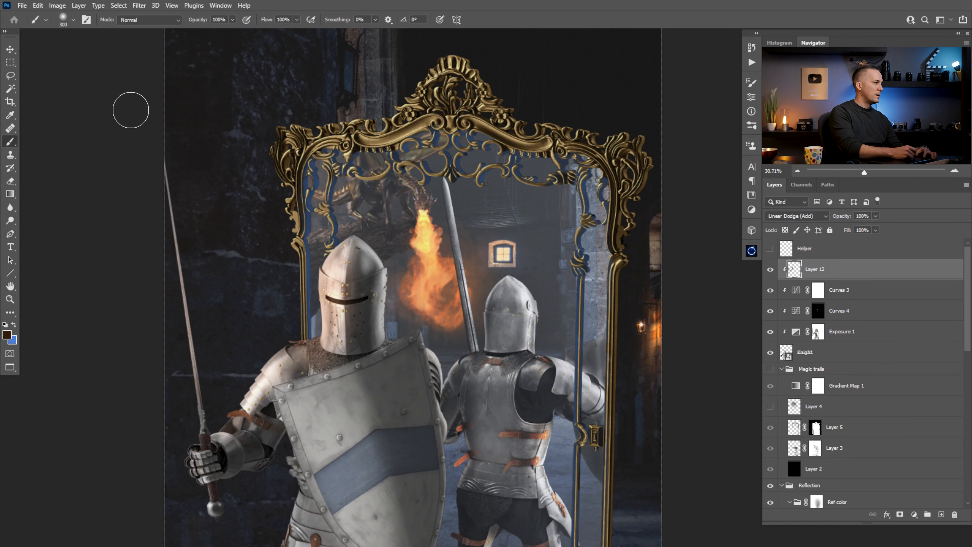
# Shrink the brush to 175 px and paint the orange glow along the front knight's sword hand and arm
pyautogui.press('[')
pyautogui.press('[')
pyautogui.press('[')
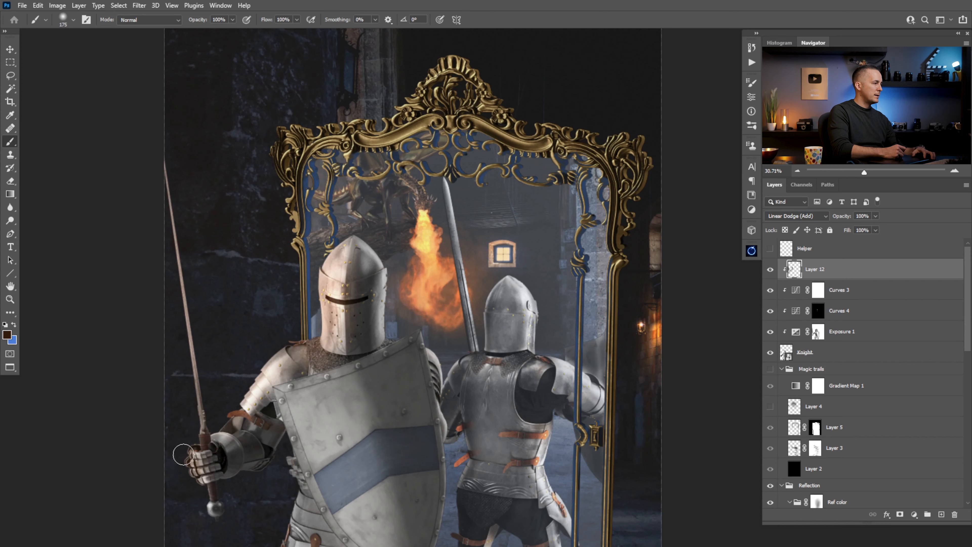
pyautogui.moveTo(206, 509); pyautogui.dragTo(242, 304)
pyautogui.press('[')
pyautogui.press('[')
pyautogui.press('[')
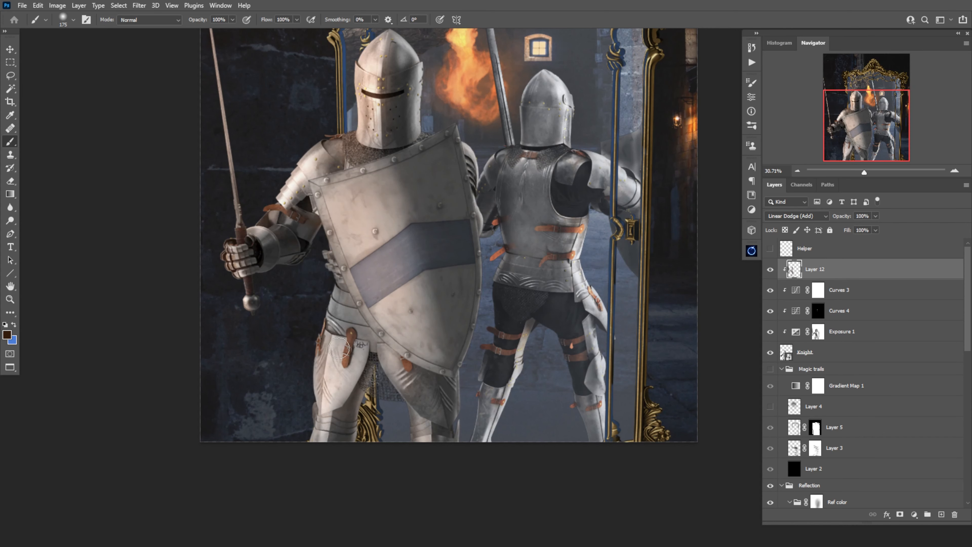
# Enlarge the brush to 400 px and paint the fire glow over the front knight's shield and legs
pyautogui.scroll(-2, 243, 264)
pyautogui.press(']')
pyautogui.press(']')
pyautogui.press(']')
pyautogui.press(']')
pyautogui.moveTo(371, 138)
pyautogui.mouseDown()
pyautogui.moveTo(460, 330)
pyautogui.moveTo(419, 270)
pyautogui.mouseUp()
# Add a Hue/Saturation adjustment clipped above Layer 12, with Hue -2 and Saturation +22
pyautogui.click(914, 514)
pyautogui.click(916, 416)
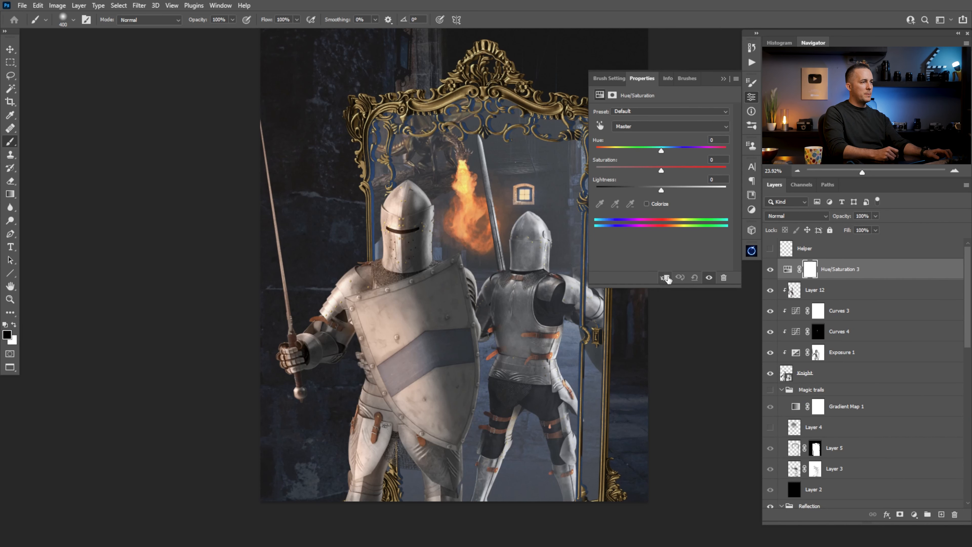
pyautogui.moveTo(661, 150); pyautogui.dragTo(651, 151)
pyautogui.hotkey('ctrl', 'z')
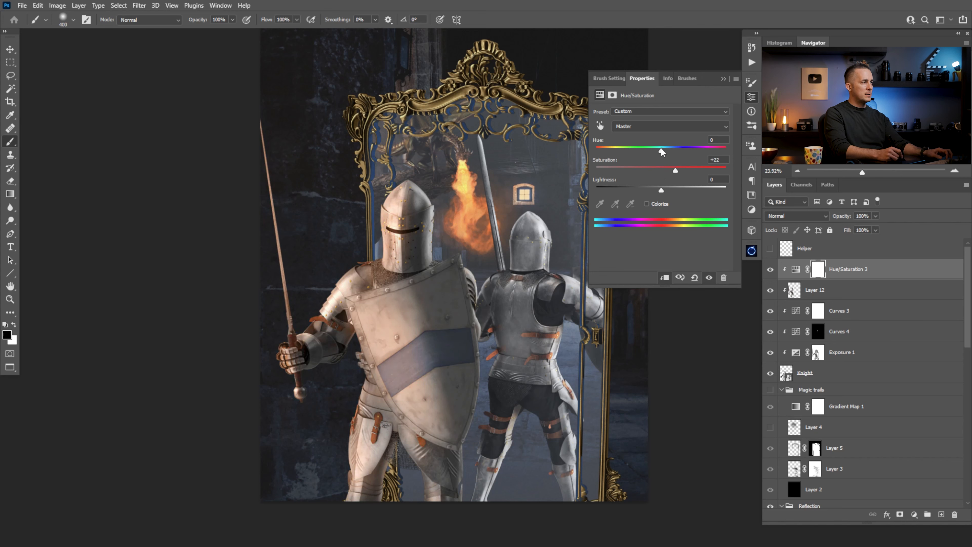
pyautogui.moveTo(659, 153); pyautogui.dragTo(661, 151)
pyautogui.moveTo(660, 189)
pyautogui.mouseDown()
pyautogui.moveTo(642, 193)
pyautogui.moveTo(679, 192)
pyautogui.moveTo(661, 190)
pyautogui.mouseUp()
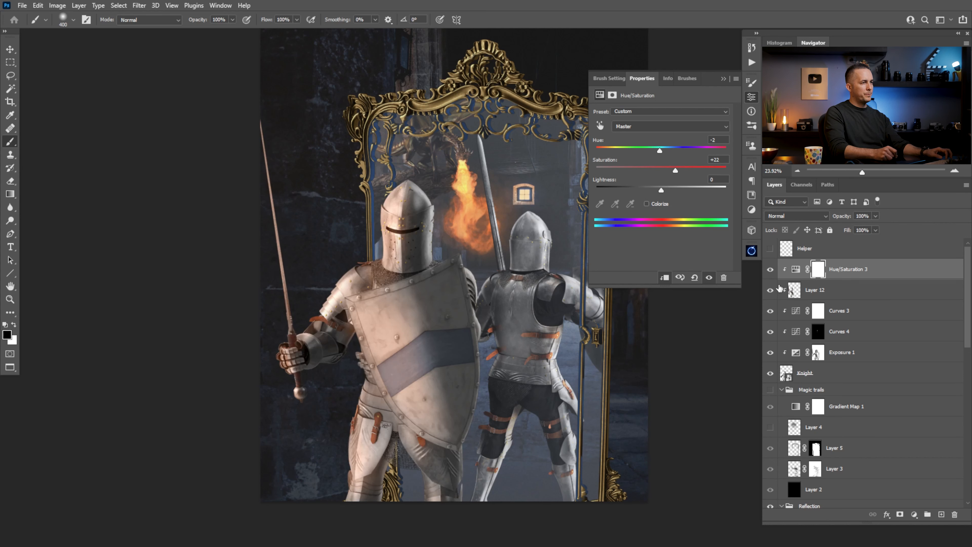
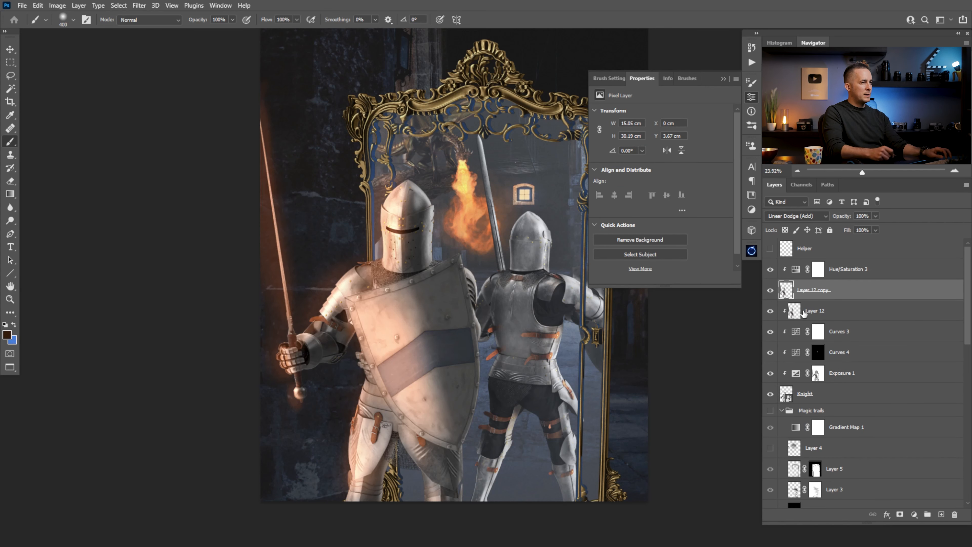
# Discard the clipped Layer 12 copy and adjust Hue/Saturation 3 to Hue -4 and Saturation +15
pyautogui.keyDown('alt'); pyautogui.click(806, 298); pyautogui.keyUp('alt')
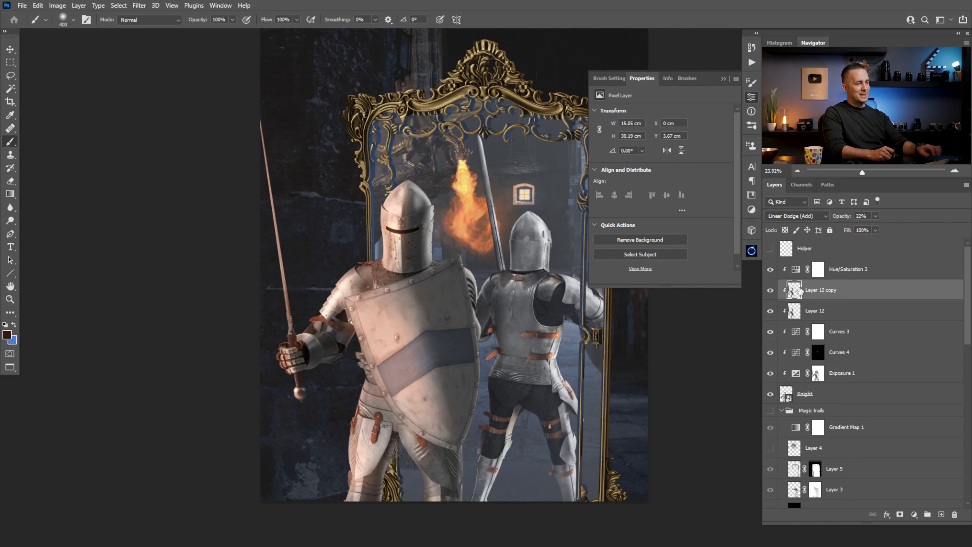
pyautogui.press('Delete')
pyautogui.moveTo(461, 270); pyautogui.dragTo(490, 305)
pyautogui.click(796, 273)
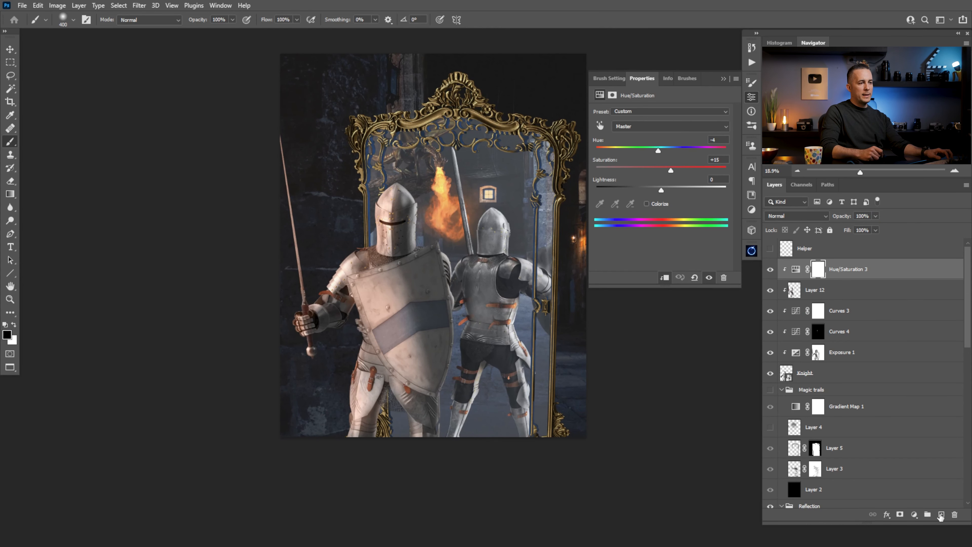
# Add a new layer above Hue/Saturation 3 and name it Fire
pyautogui.click(941, 513)
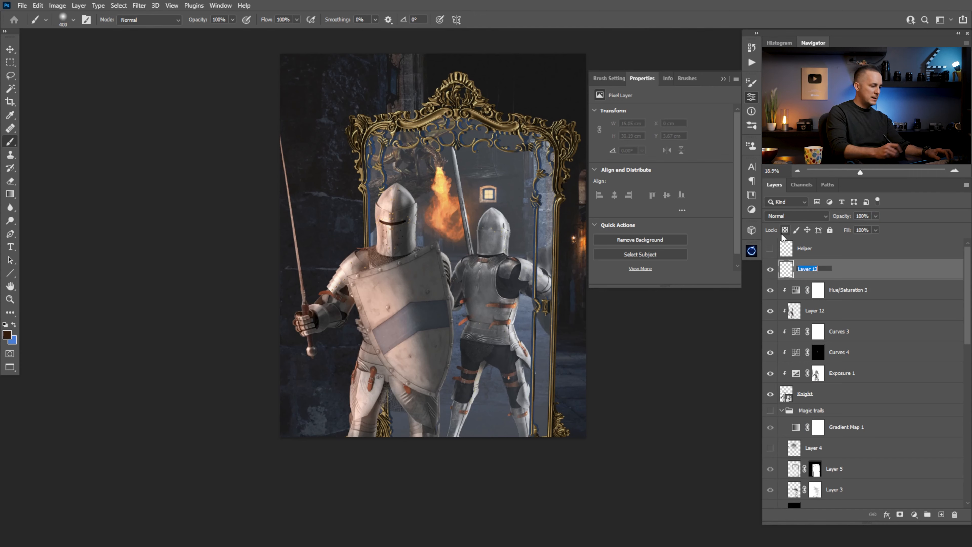
pyautogui.write('Fire')
pyautogui.press('Return')
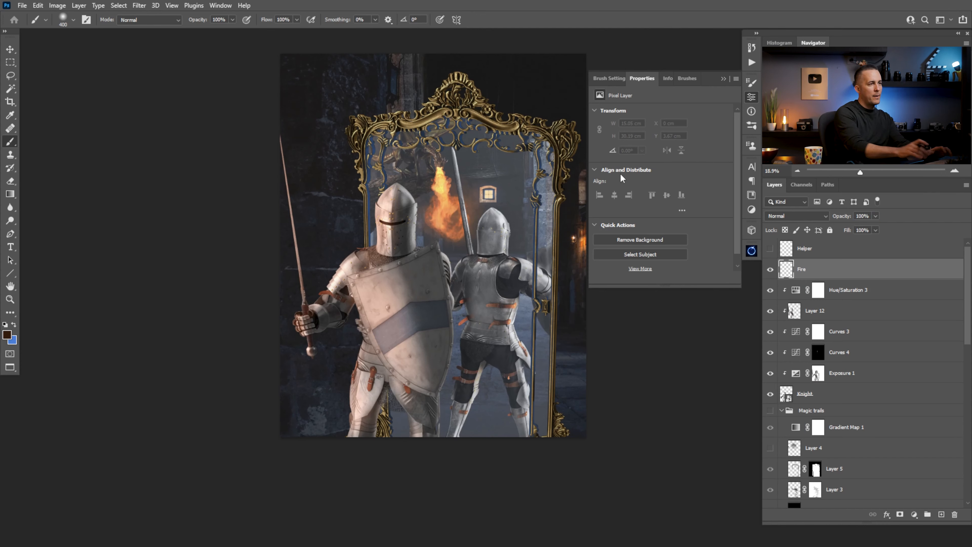
# Set the Fire layer to Linear Dodge (Add) and paint a glow along the image's left edge with a textured smoke brush at 20% opacity
pyautogui.rightClick(360, 255)
pyautogui.click(453, 433)
pyautogui.press('Return')
pyautogui.press('2')
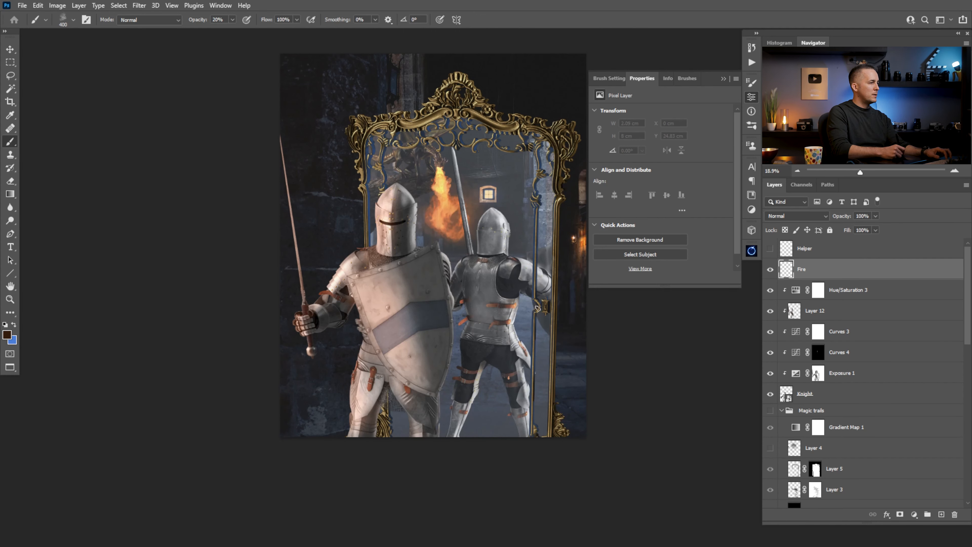
pyautogui.click(807, 217)
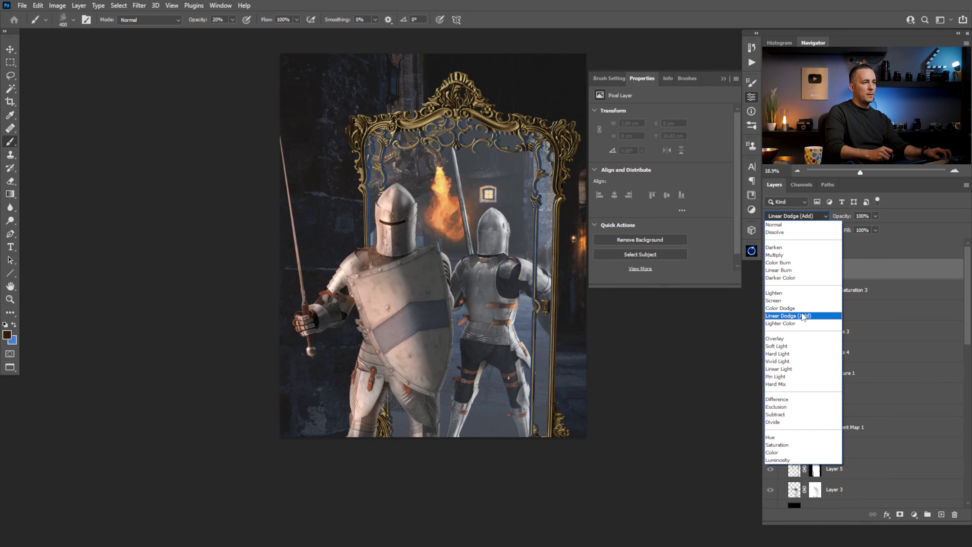
pyautogui.click(801, 316)
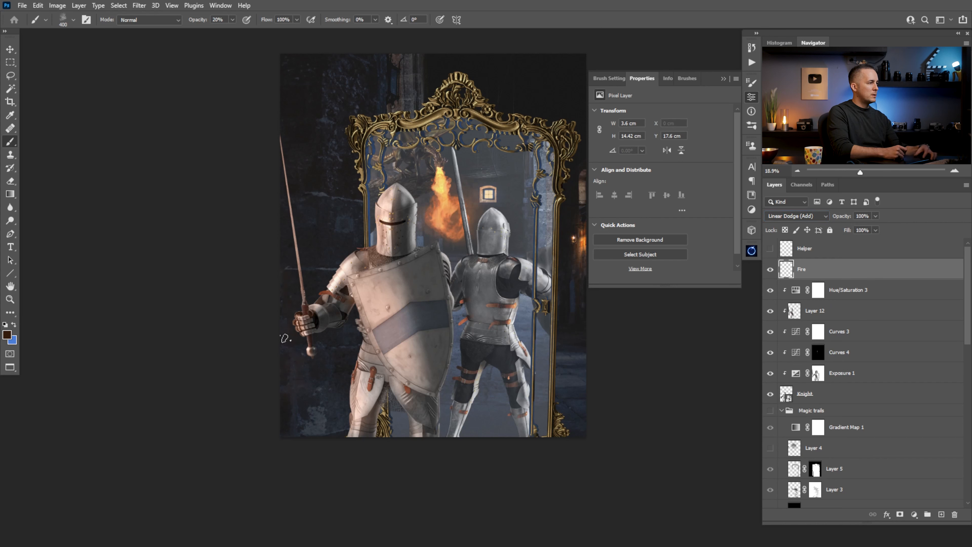
pyautogui.moveTo(278, 321); pyautogui.dragTo(270, 213)
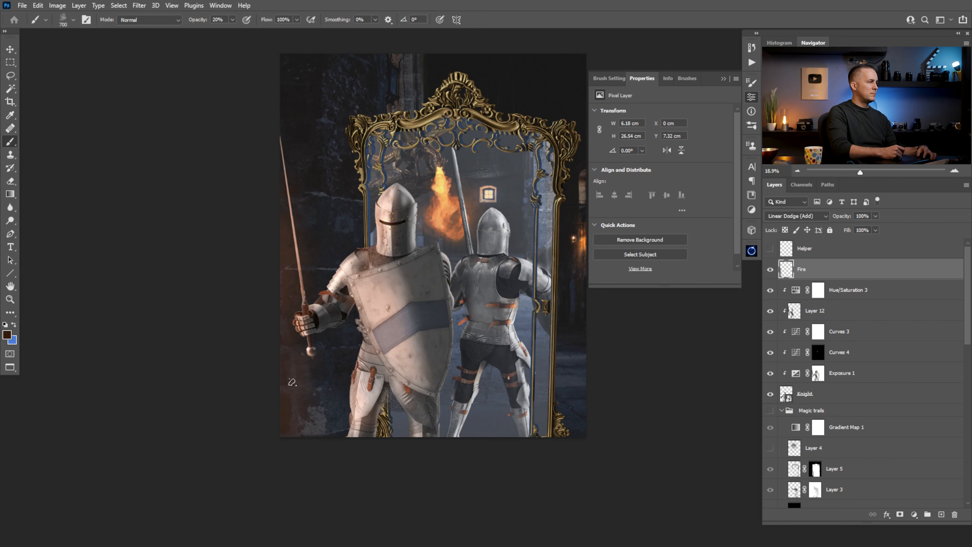
# Transform the Fire layer's painted glow, stretching it horizontally to 23.58 cm wide at X -4.27 cm, Y 7.75 cm
pyautogui.hotkey('ctrl', 't')
pyautogui.moveTo(358, 287); pyautogui.dragTo(533, 288)
pyautogui.moveTo(437, 324); pyautogui.dragTo(397, 329)
pyautogui.moveTo(477, 294); pyautogui.dragTo(490, 294)
pyautogui.moveTo(450, 327); pyautogui.dragTo(450, 328)
pyautogui.press('Return')
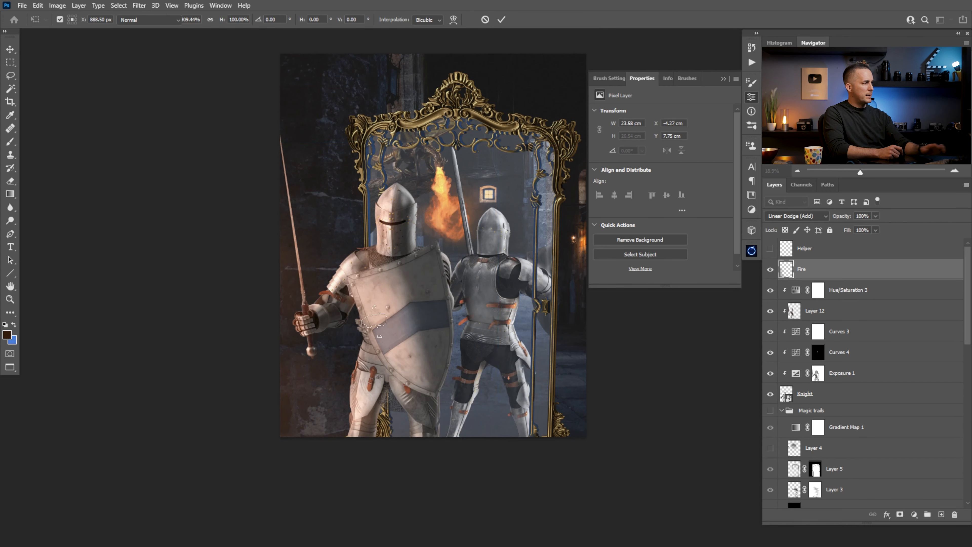
# Choose a brighter orange foreground color and paint a faint glow around the knight's sword side with a 400 px brush at 5% opacity
pyautogui.press('b')
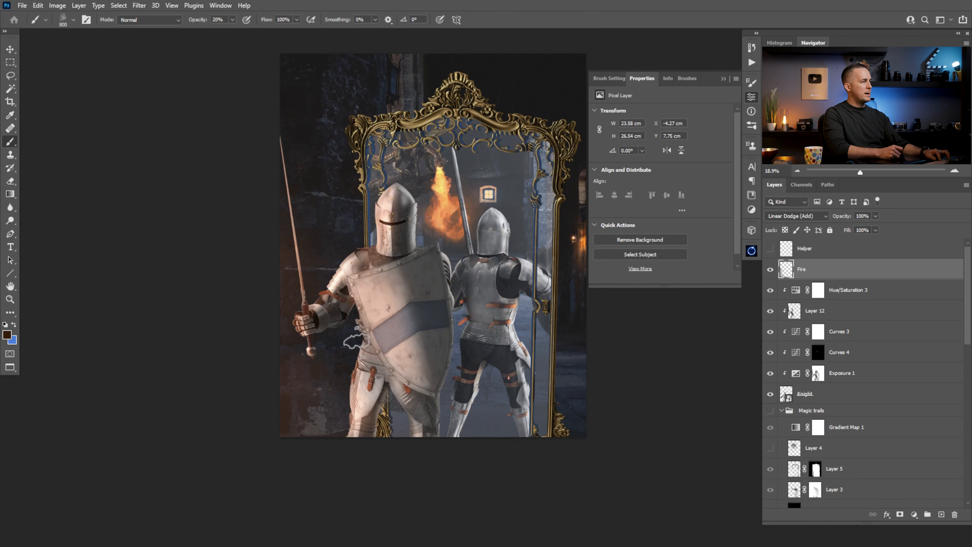
pyautogui.click(8, 335)
pyautogui.click(808, 318)
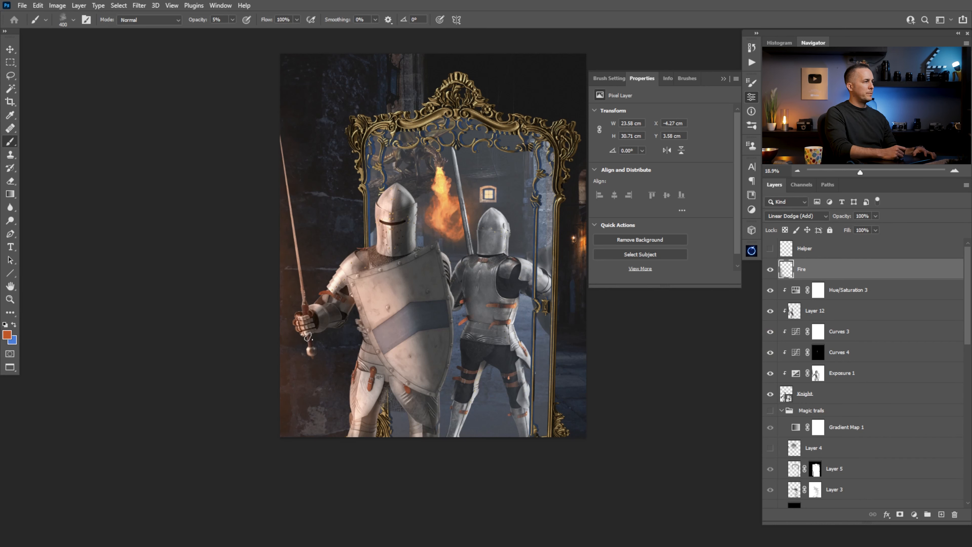
# Make the Magic trails group visible again and collapse the layer properties
pyautogui.moveTo(414, 336); pyautogui.dragTo(386, 336)
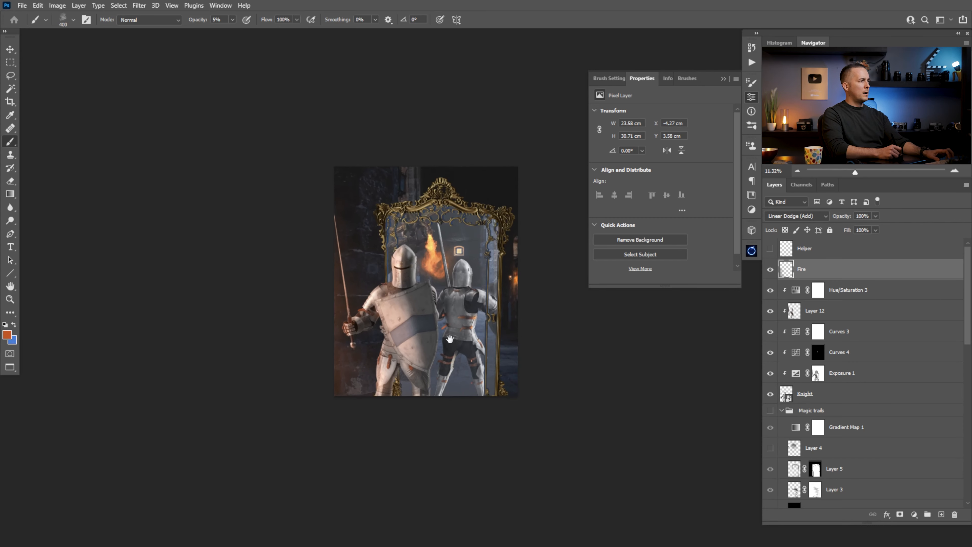
pyautogui.moveTo(449, 340); pyautogui.dragTo(381, 337)
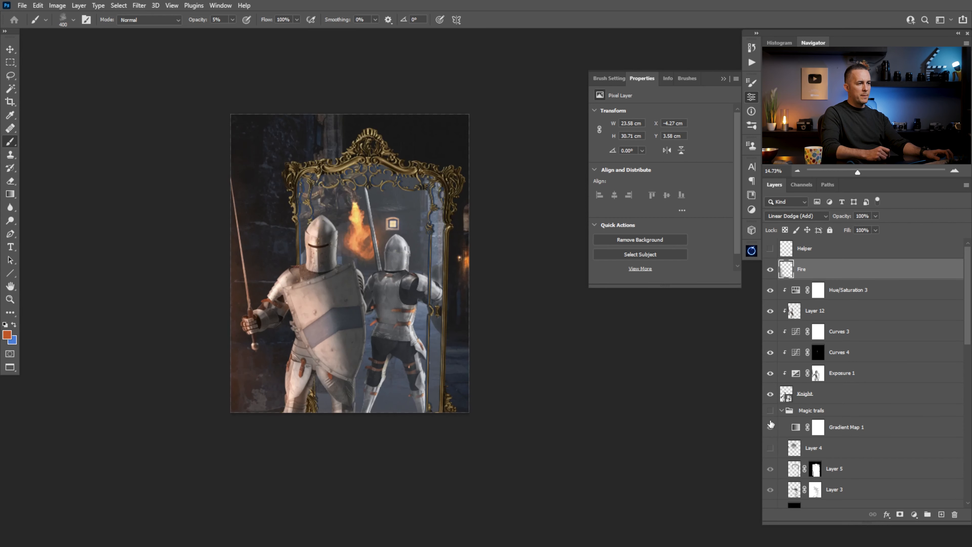
pyautogui.click(769, 410)
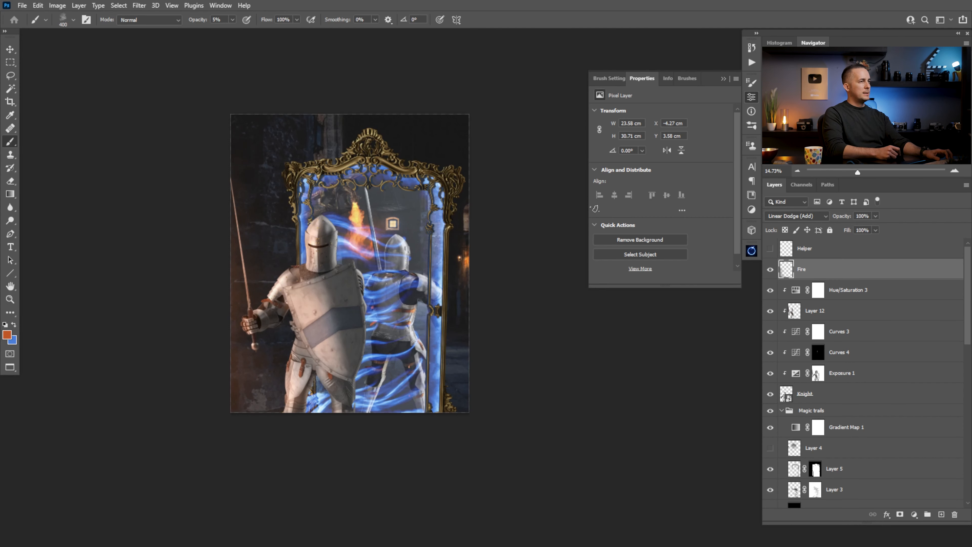
pyautogui.click(723, 79)
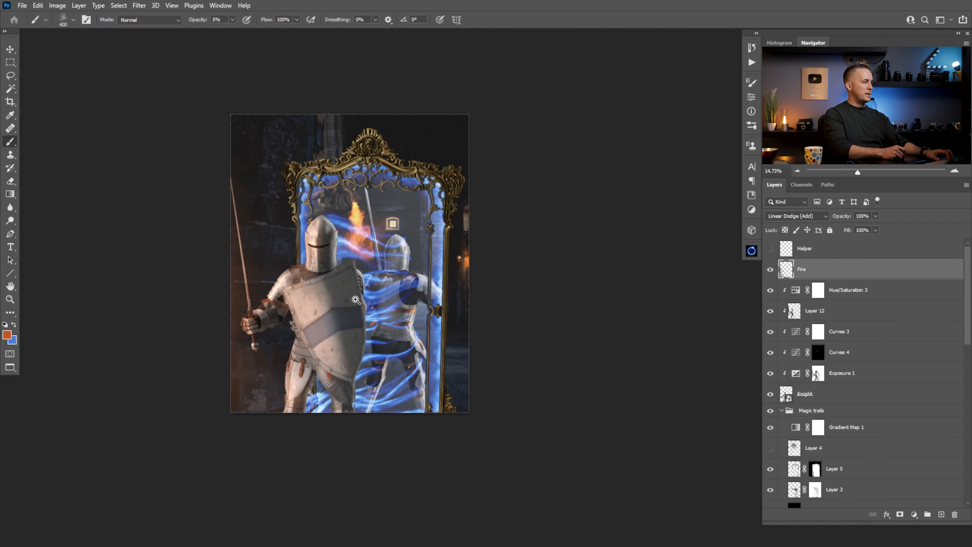
pyautogui.click(348, 290)
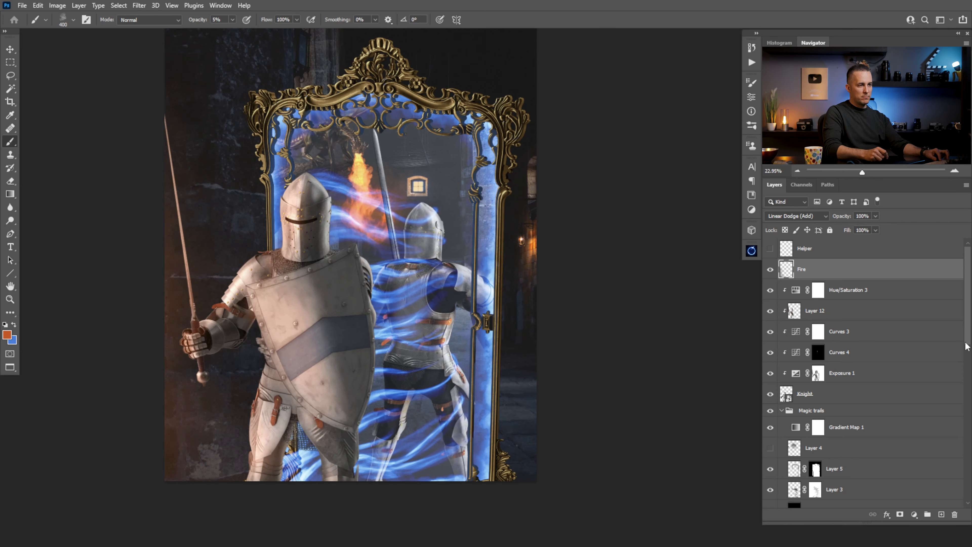
# Expand the Dragon group and duplicate its Fire.D06.2k layer
pyautogui.scroll(-15, 918, 364)
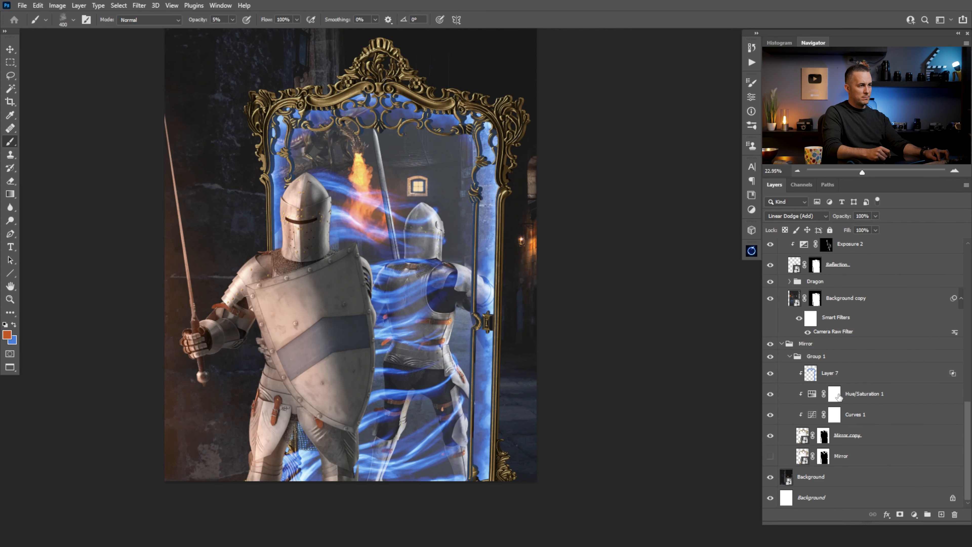
pyautogui.press('v')
pyautogui.moveTo(966, 459); pyautogui.dragTo(964, 408)
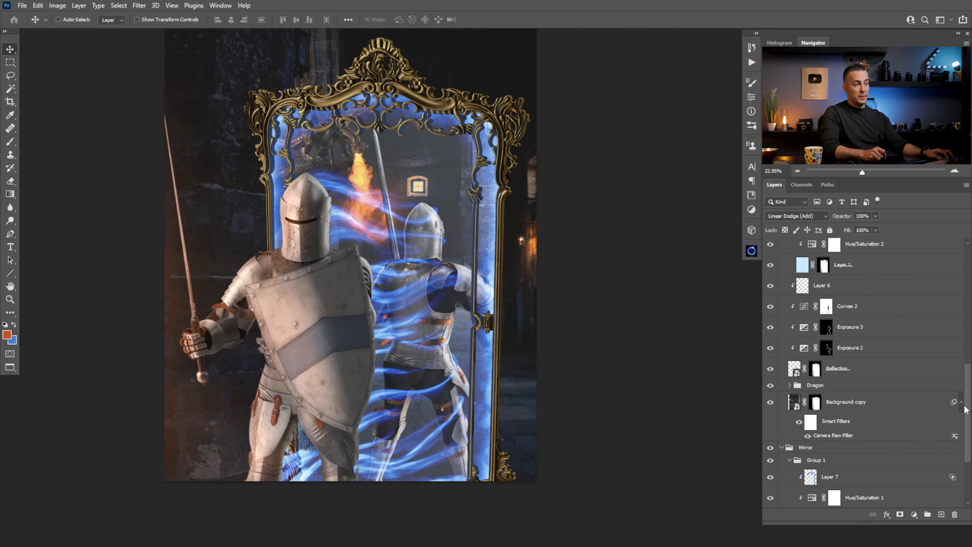
pyautogui.scroll(-3, 791, 335)
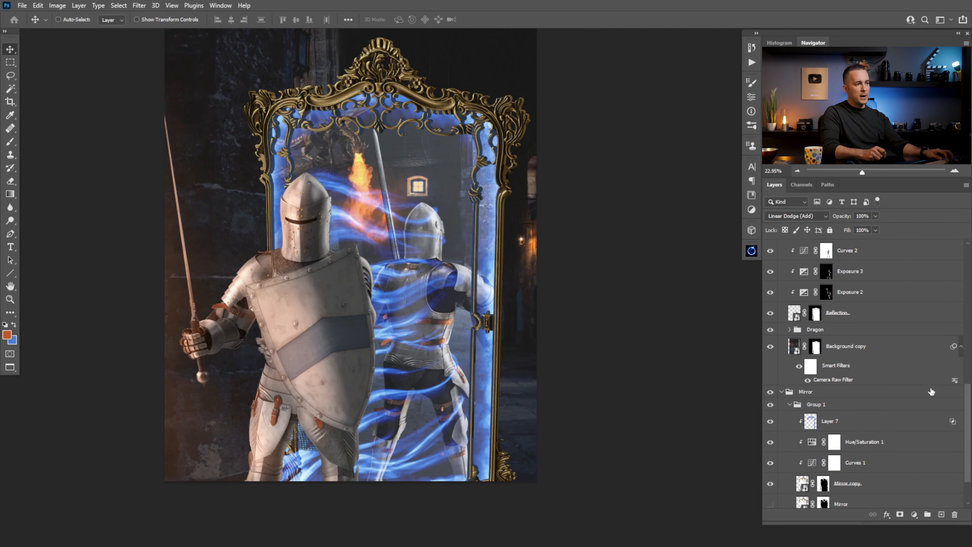
pyautogui.click(789, 330)
pyautogui.click(805, 391)
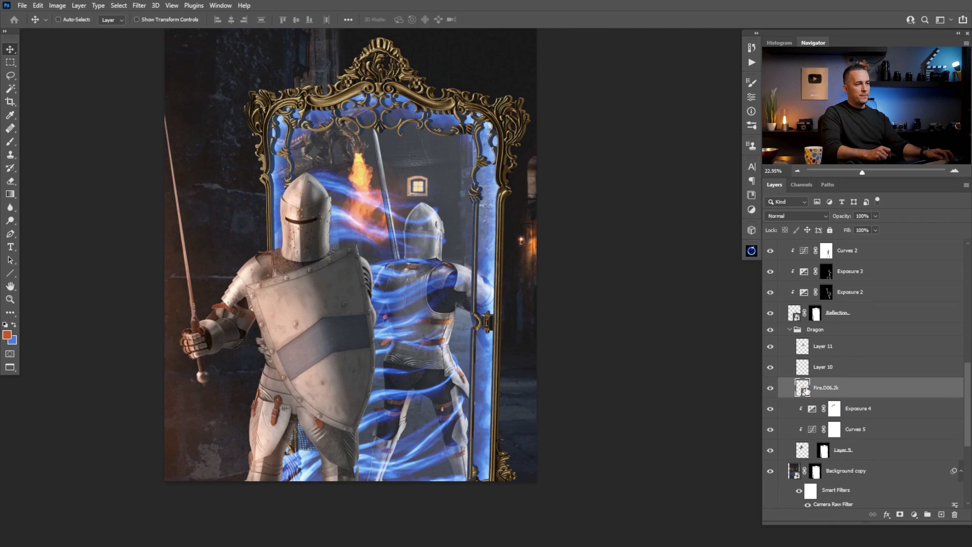
pyautogui.hotkey('ctrl', 'j')
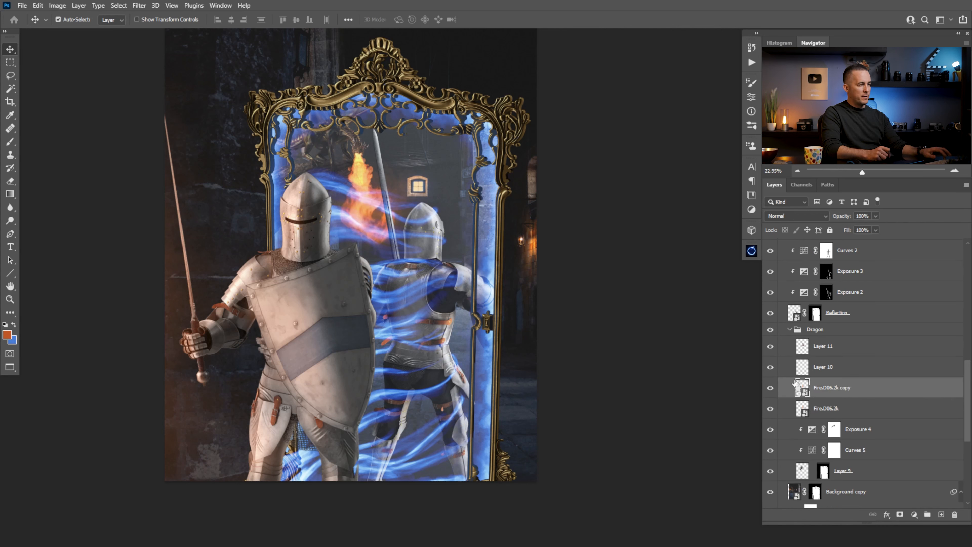
# Flip the duplicated fire horizontally and move it from the mirror to the image's right edge
pyautogui.hotkey('ctrl', 't')
pyautogui.rightClick(433, 246)
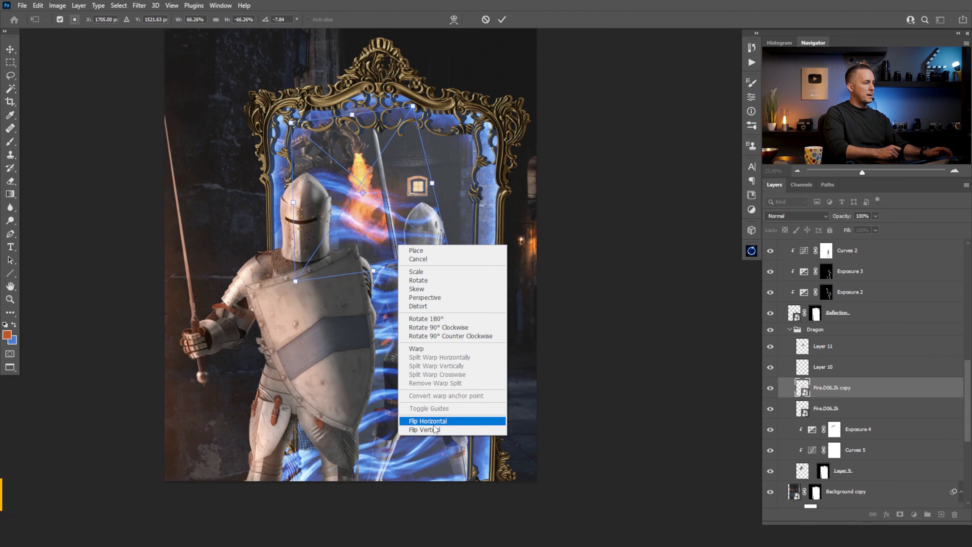
pyautogui.click(440, 419)
pyautogui.moveTo(444, 254); pyautogui.dragTo(595, 272)
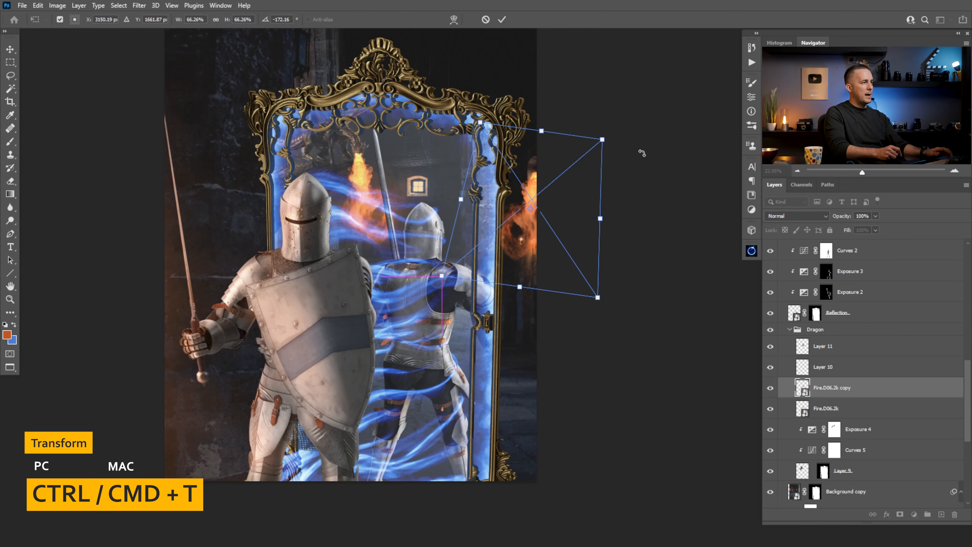
# Enlarge and rotate the duplicated fire so its flames enter the mirror from the image's right edge
pyautogui.moveTo(619, 134); pyautogui.dragTo(713, 67)
pyautogui.moveTo(716, 108); pyautogui.dragTo(707, 138)
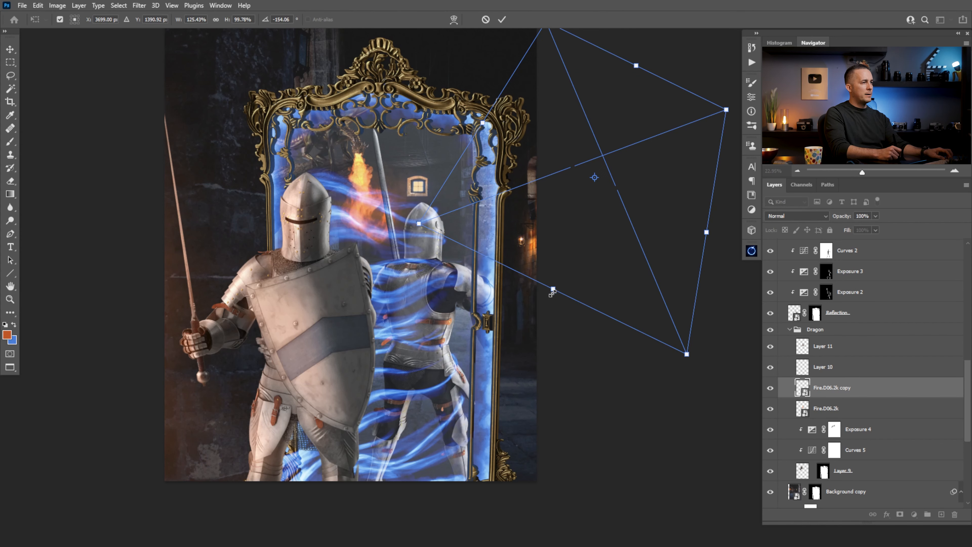
pyautogui.moveTo(552, 293); pyautogui.dragTo(541, 297)
pyautogui.moveTo(578, 266); pyautogui.dragTo(532, 269)
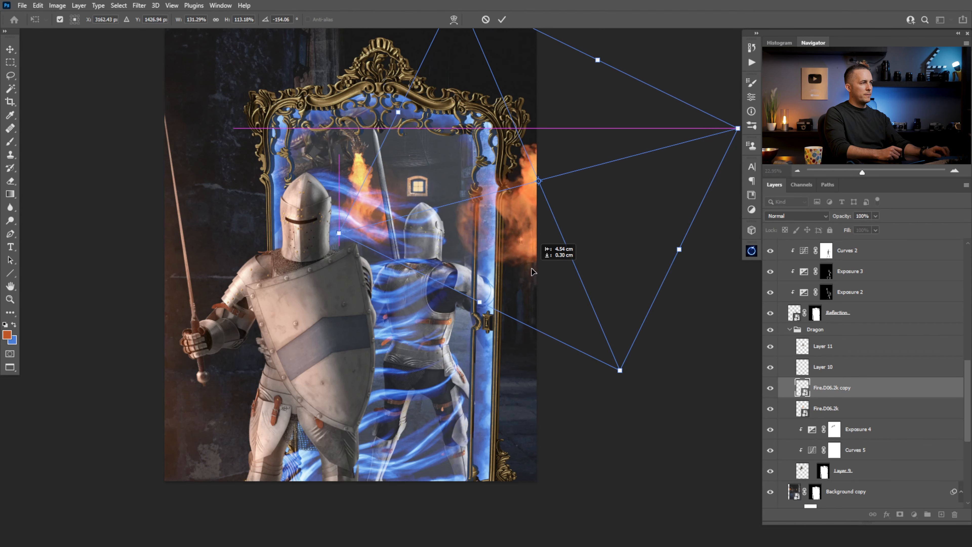
pyautogui.press('Return')
# Add the mirror-shaped mask to the fire copy, unlink it, and shift the flames behind the reflected knight's shoulder
pyautogui.moveTo(830, 387); pyautogui.dragTo(834, 389)
pyautogui.moveTo(575, 273); pyautogui.dragTo(513, 214)
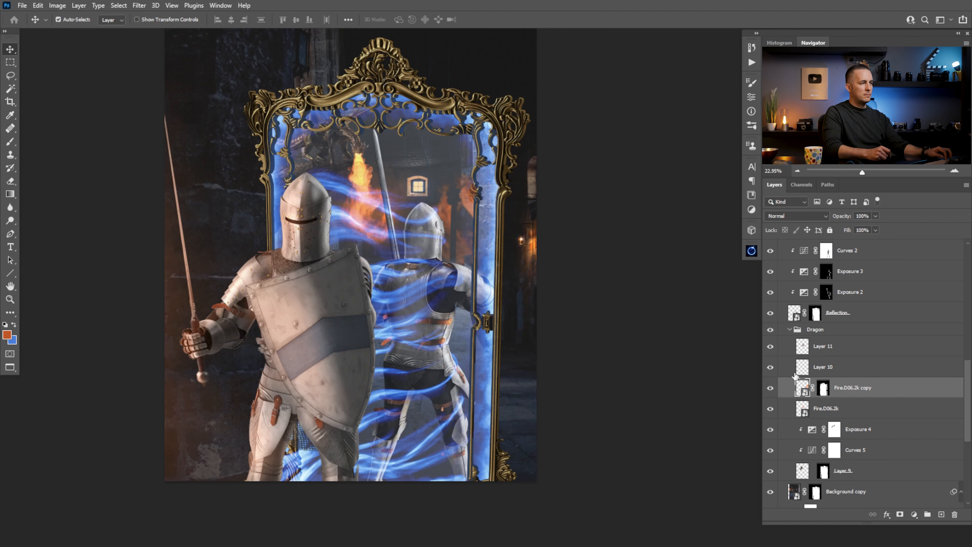
pyautogui.moveTo(607, 247); pyautogui.dragTo(625, 287)
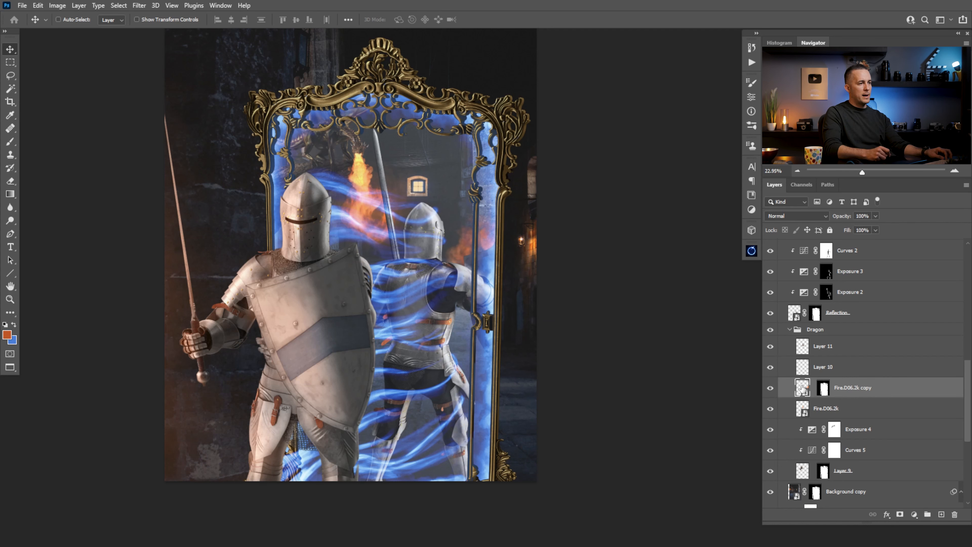
# Duplicate the masked fire layer, bring the duplicate to the top of the layer stack, and delete its mask
pyautogui.hotkey('ctrl', 'j')
pyautogui.hotkey('ctrl', 'shift', ']')
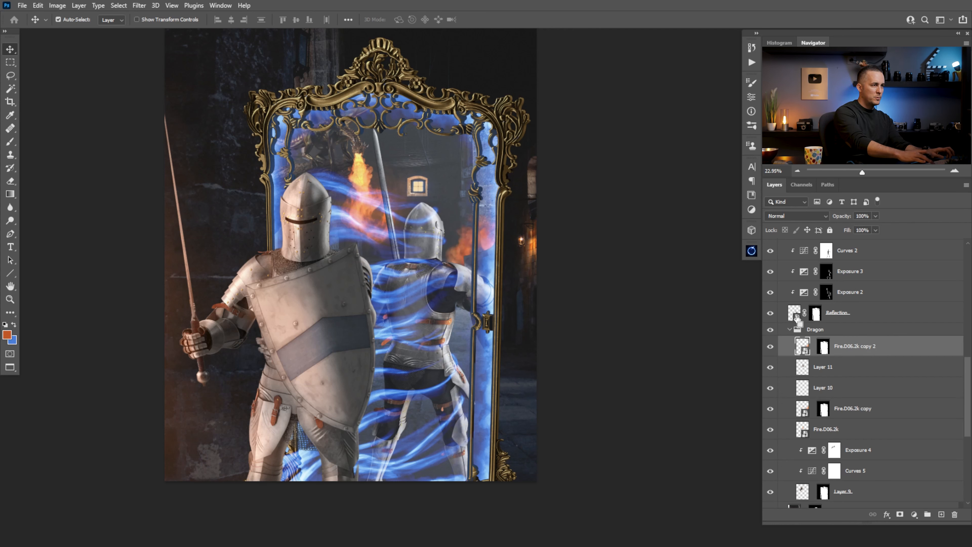
pyautogui.hotkey('ctrl', 'shift', ']')
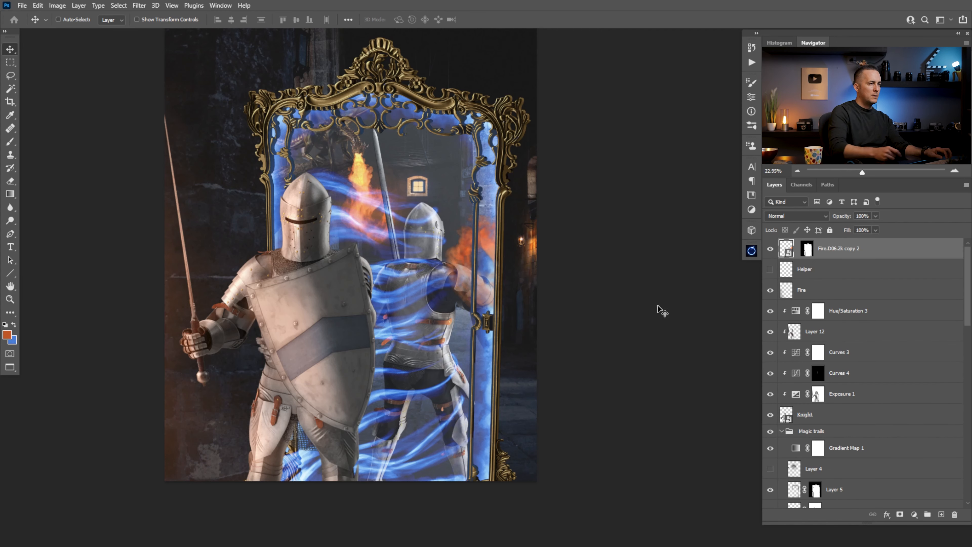
pyautogui.press('ctrl')
pyautogui.rightClick(814, 253)
pyautogui.click(828, 270)
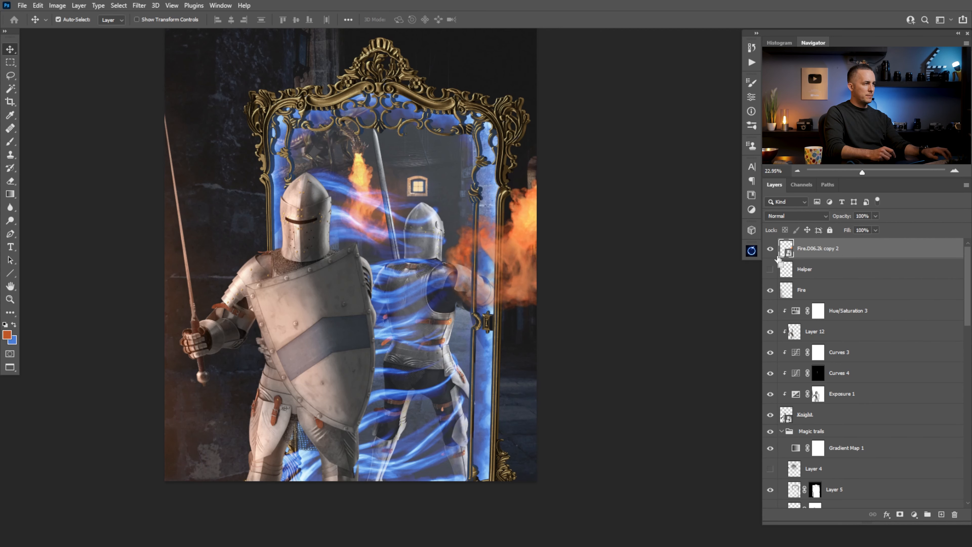
# Enlarge and rotate the unmasked fire so it sweeps from the image's right edge across the mirror and the knight's shield
pyautogui.moveTo(521, 299); pyautogui.dragTo(445, 333)
pyautogui.hotkey('ctrl', 't')
pyautogui.moveTo(635, 231); pyautogui.dragTo(740, 203)
pyautogui.moveTo(557, 86); pyautogui.dragTo(736, 61)
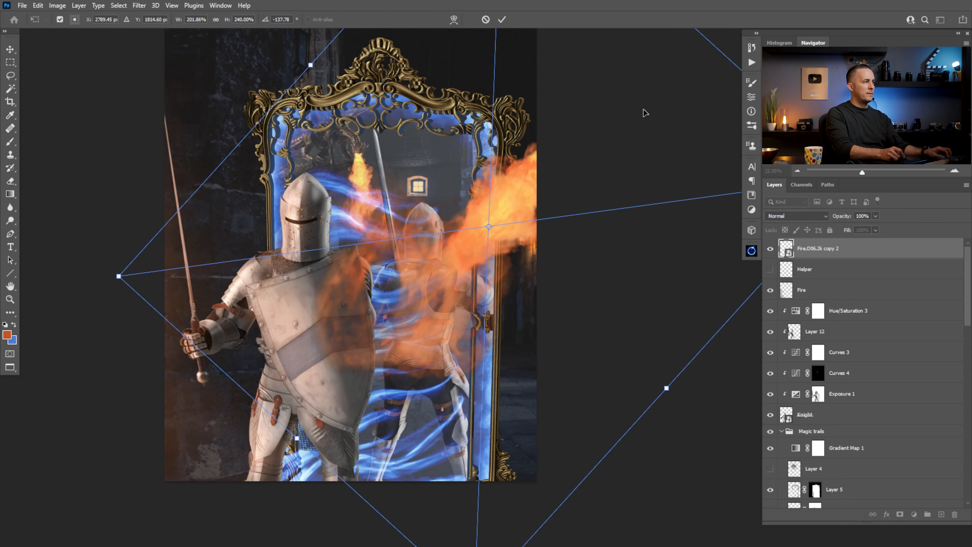
pyautogui.moveTo(593, 196); pyautogui.dragTo(595, 210)
pyautogui.moveTo(621, 153); pyautogui.dragTo(484, 288)
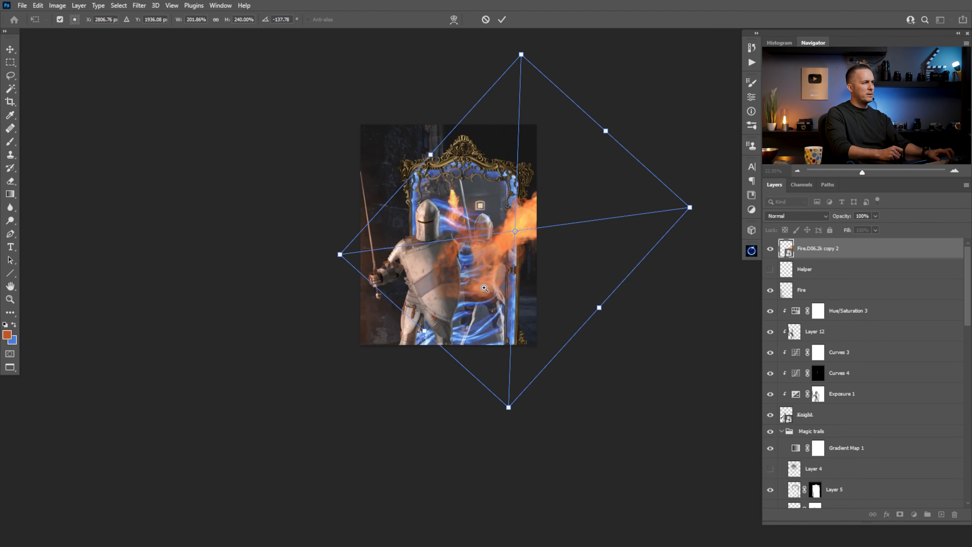
pyautogui.moveTo(605, 132); pyautogui.dragTo(587, 170)
pyautogui.press('Return')
pyautogui.moveTo(473, 282)
pyautogui.mouseDown()
pyautogui.moveTo(482, 264)
pyautogui.moveTo(465, 283)
pyautogui.mouseUp()
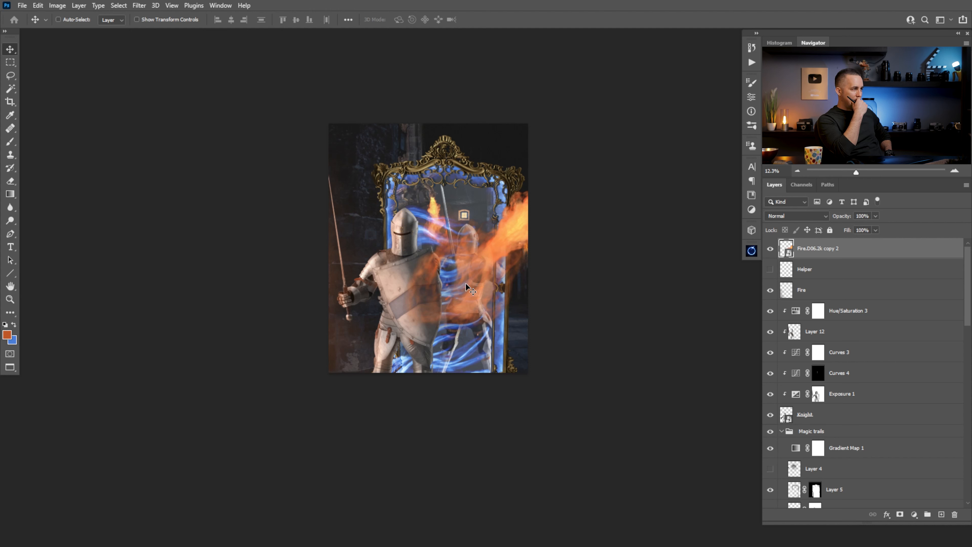
# Delete the large foreground fire layer and the masked Fire.D06.2k copy in the Dragon group
pyautogui.press('Delete')
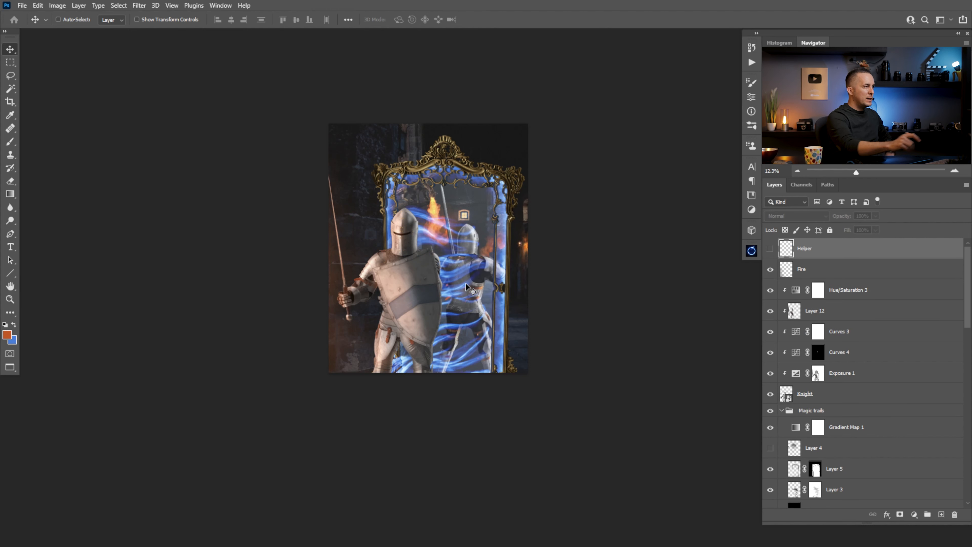
pyautogui.click(769, 249)
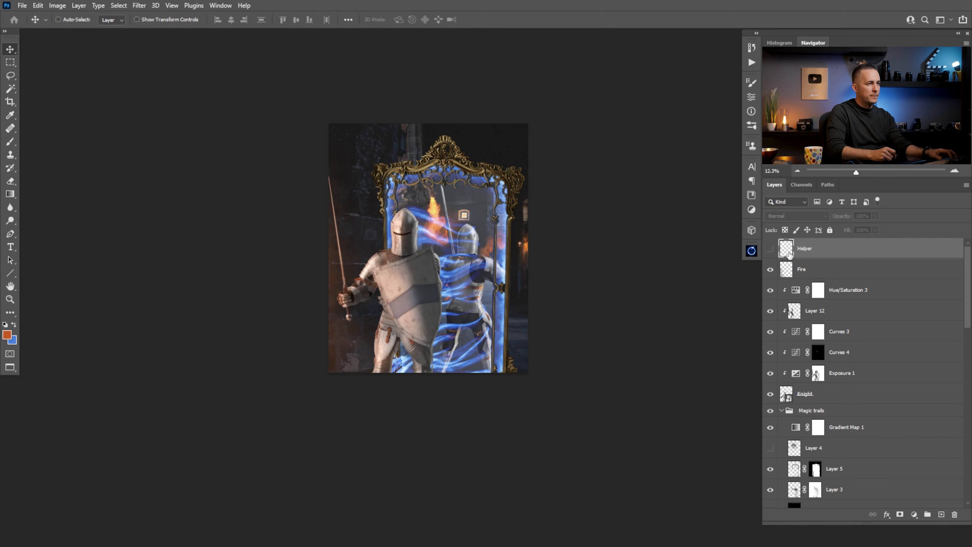
pyautogui.click(770, 270)
pyautogui.click(770, 269)
pyautogui.moveTo(970, 332); pyautogui.dragTo(959, 463)
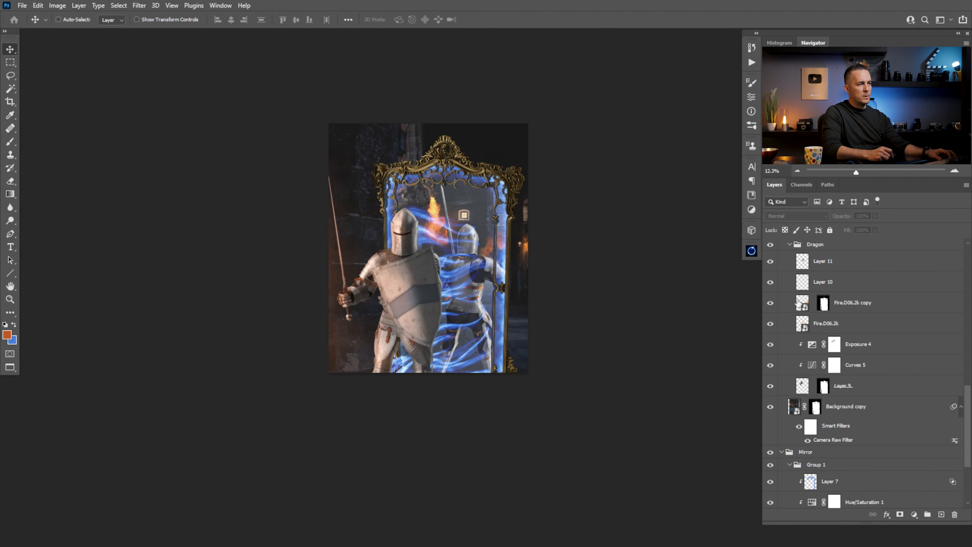
pyautogui.click(798, 303)
pyautogui.press('Delete')
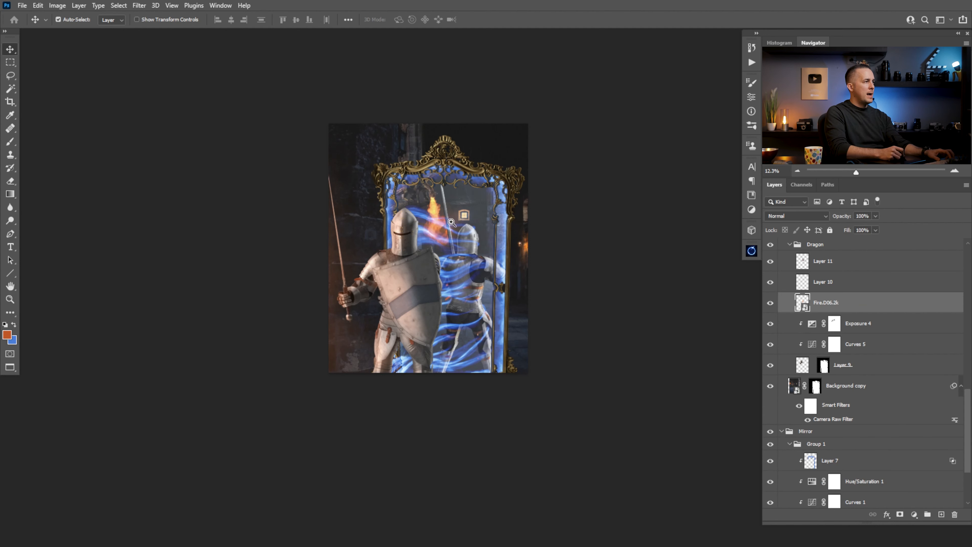
pyautogui.scroll(4, 466, 232)
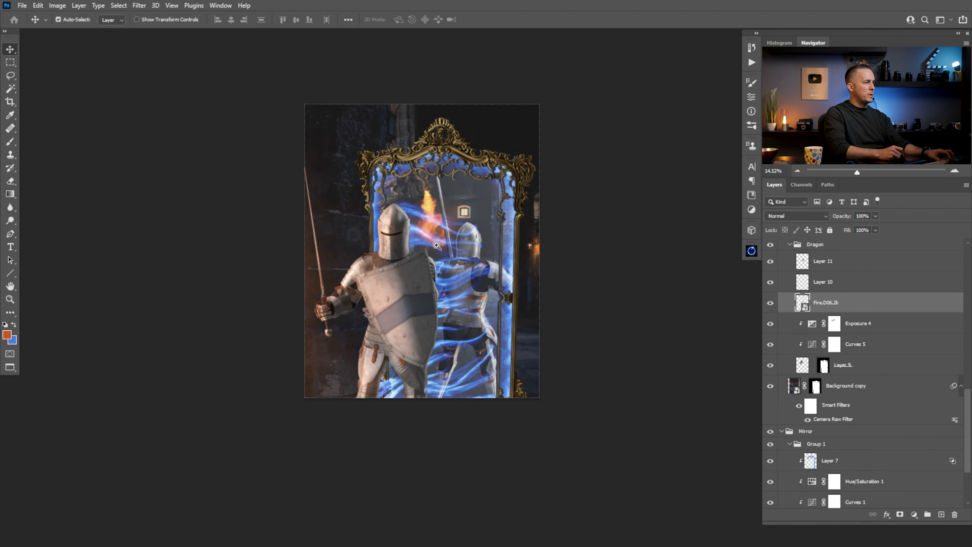
pyautogui.moveTo(460, 278); pyautogui.dragTo(481, 287)
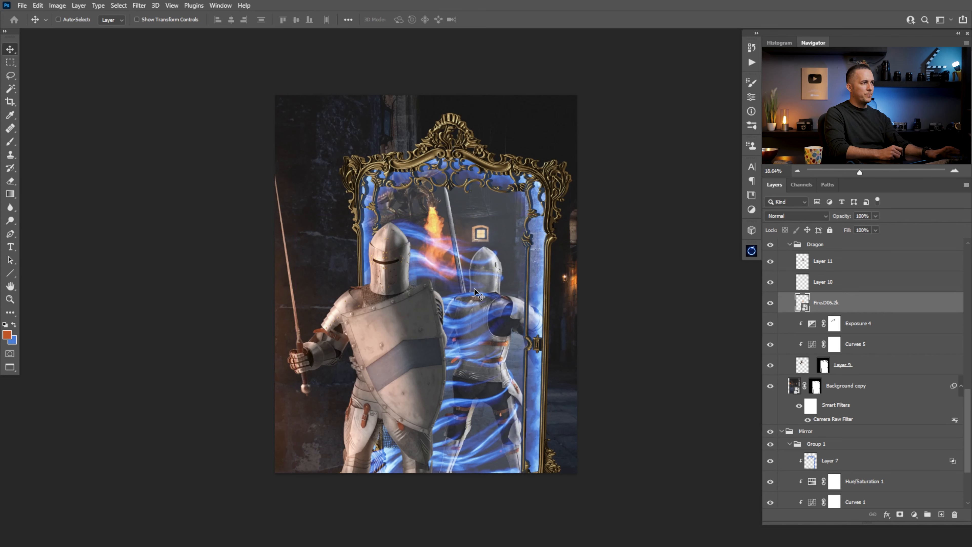
pyautogui.moveTo(968, 408); pyautogui.dragTo(968, 429)
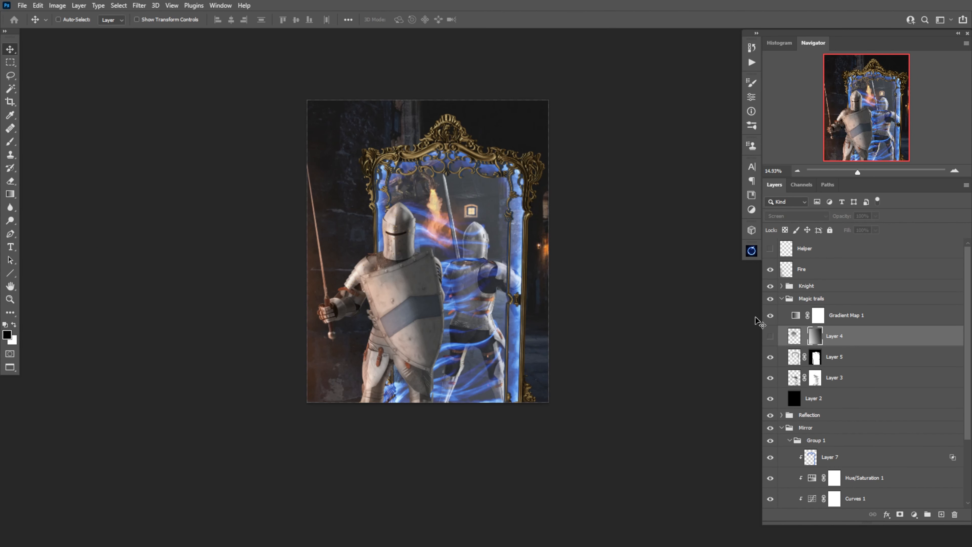
# Expand the Knight group and set the foreground color to orange #e14e00
pyautogui.click(781, 286)
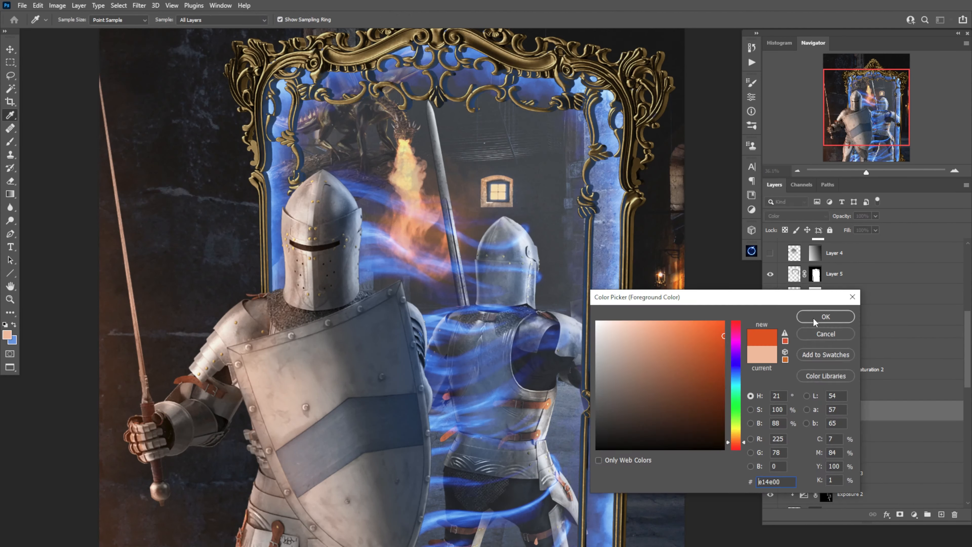
pyautogui.click(812, 317)
# Try painting a light blue glow on the reflected knight's back at 50% brush opacity
pyautogui.press('5')
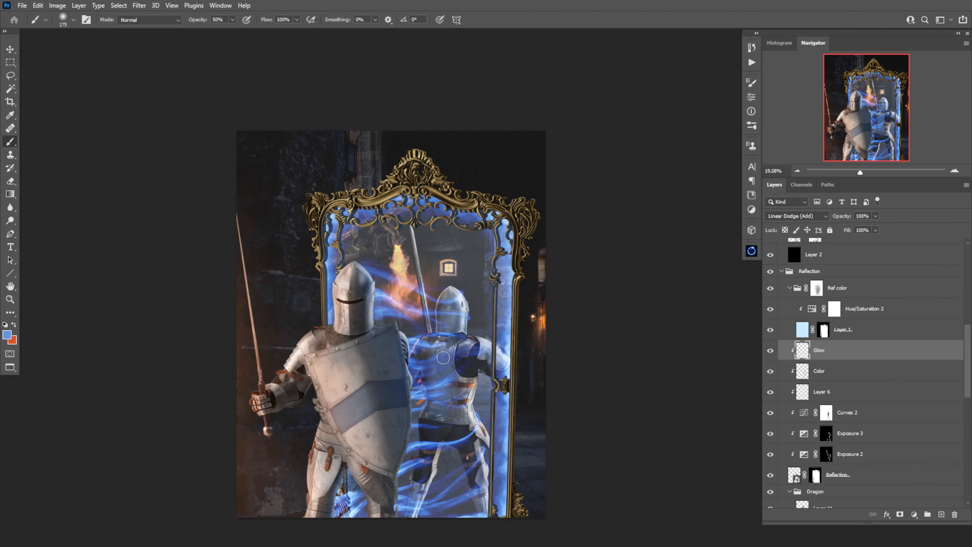
pyautogui.moveTo(443, 358); pyautogui.dragTo(447, 314)
pyautogui.hotkey('ctrl', 'z')
# Choose a dark blue foreground color and paint a soft glow down the reflected knight on the Glow layer with a larger brush
pyautogui.click(7, 335)
pyautogui.click(723, 411)
pyautogui.click(825, 317)
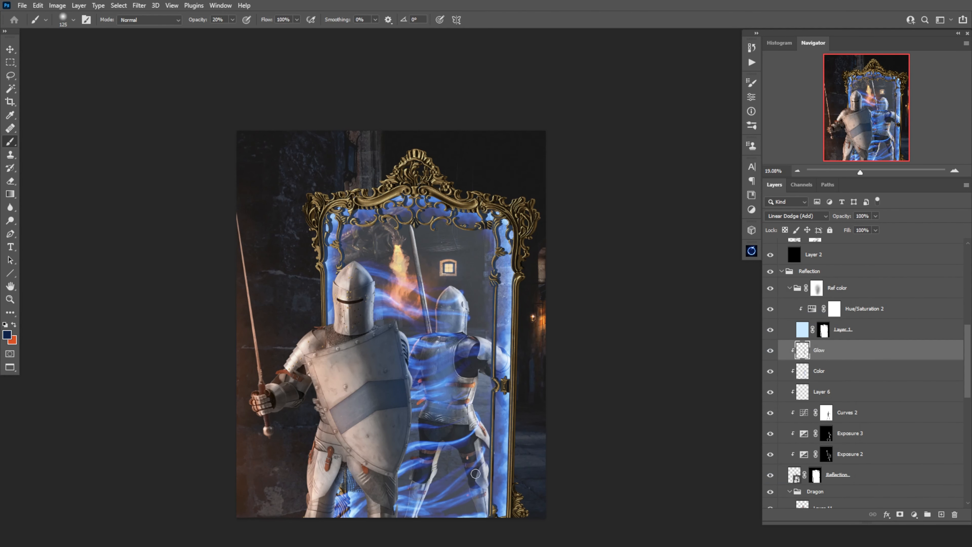
pyautogui.press('0')
pyautogui.press(']')
pyautogui.moveTo(448, 316); pyautogui.dragTo(450, 446)
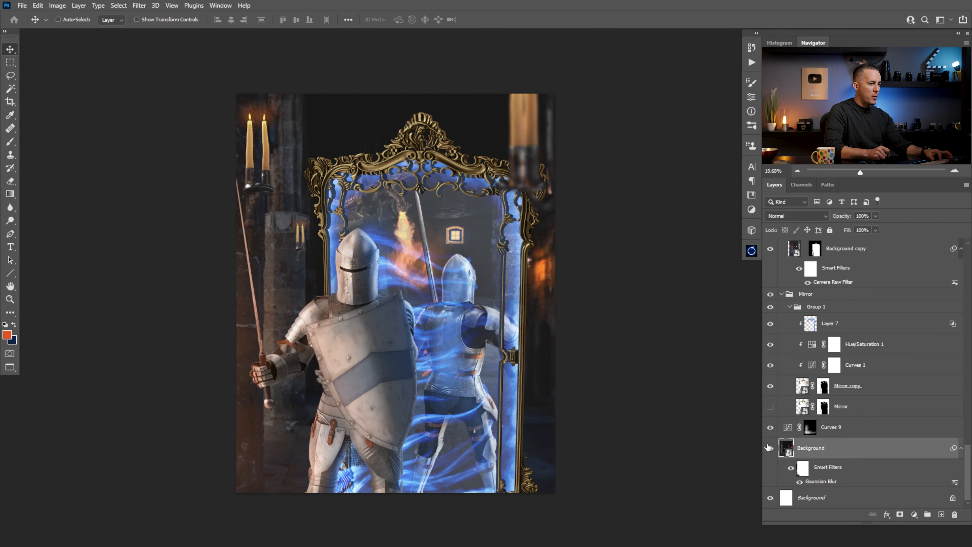
# Paint white at 30% brush opacity on the Curves 9 mask over the floor and background around the knight
pyautogui.moveTo(463, 406); pyautogui.dragTo(528, 405)
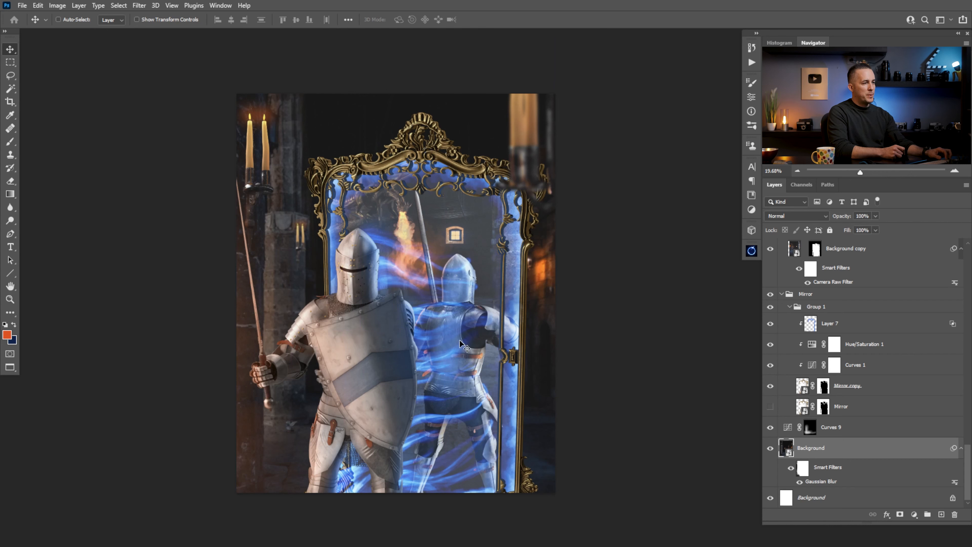
pyautogui.click(808, 427)
pyautogui.press('d')
pyautogui.press('b')
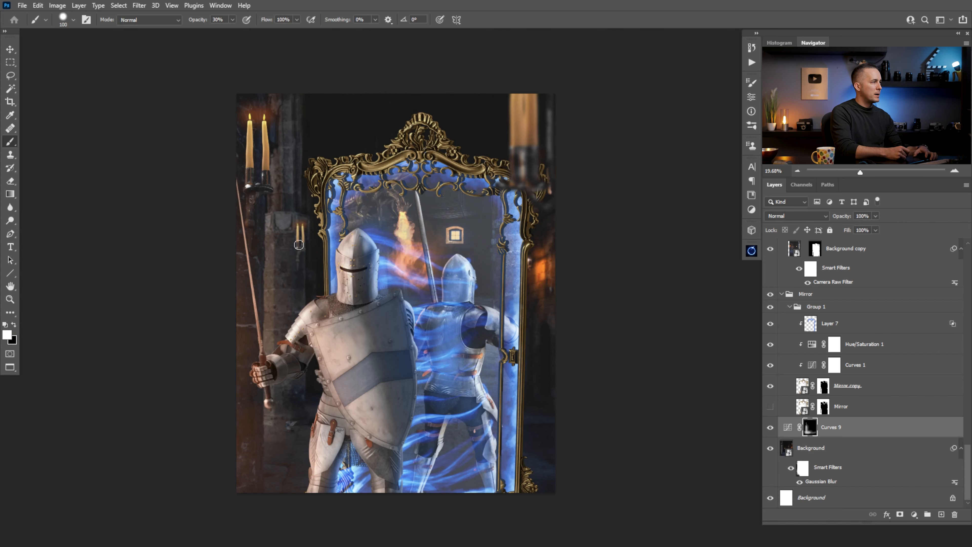
pyautogui.press('[')
pyautogui.press('[')
pyautogui.press('[')
pyautogui.moveTo(285, 429)
pyautogui.mouseDown()
pyautogui.moveTo(354, 440)
pyautogui.moveTo(268, 463)
pyautogui.mouseUp()
pyautogui.moveTo(338, 401); pyautogui.dragTo(340, 332)
pyautogui.moveTo(357, 297); pyautogui.dragTo(371, 300)
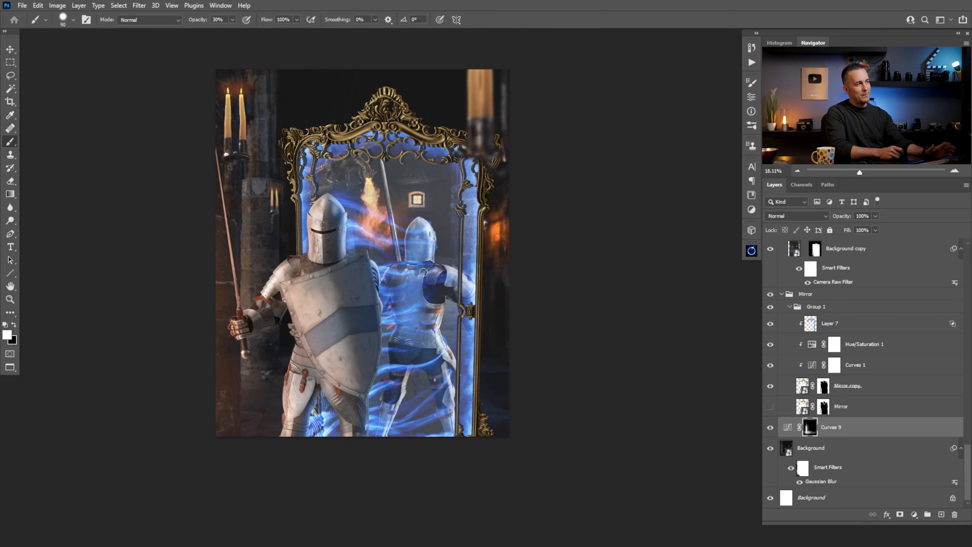
# Apply a Gaussian Blur with a 4.1-pixel radius to the Background copy layer in the mirror
pyautogui.moveTo(425, 207)
pyautogui.mouseDown()
pyautogui.moveTo(448, 215)
pyautogui.moveTo(425, 227)
pyautogui.mouseUp()
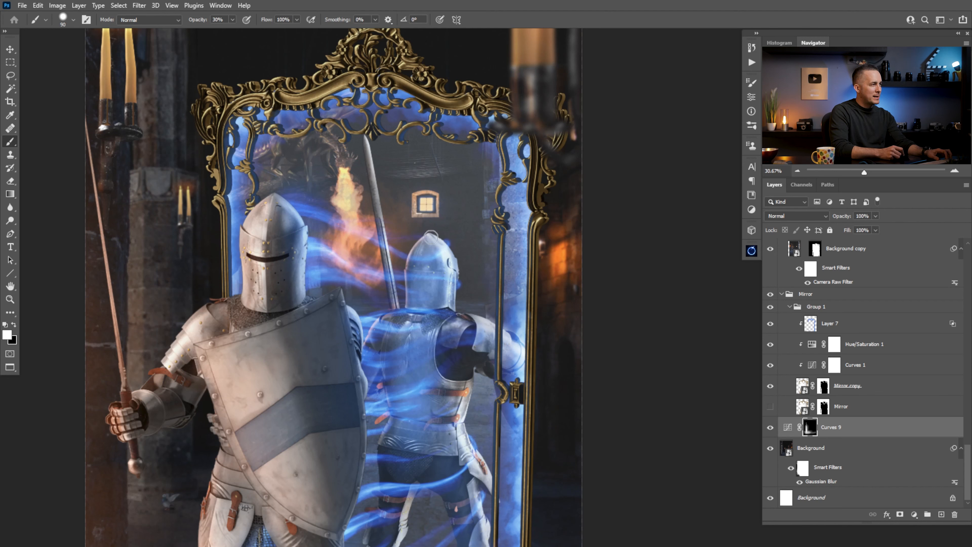
pyautogui.click(798, 254)
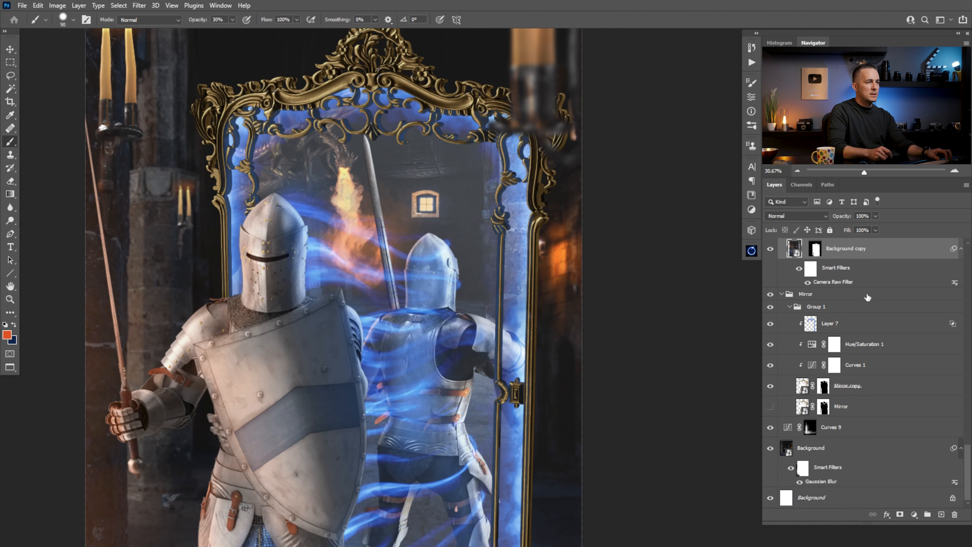
pyautogui.hotkey('ctrl', 'alt', 'f')
pyautogui.moveTo(700, 277); pyautogui.dragTo(667, 268)
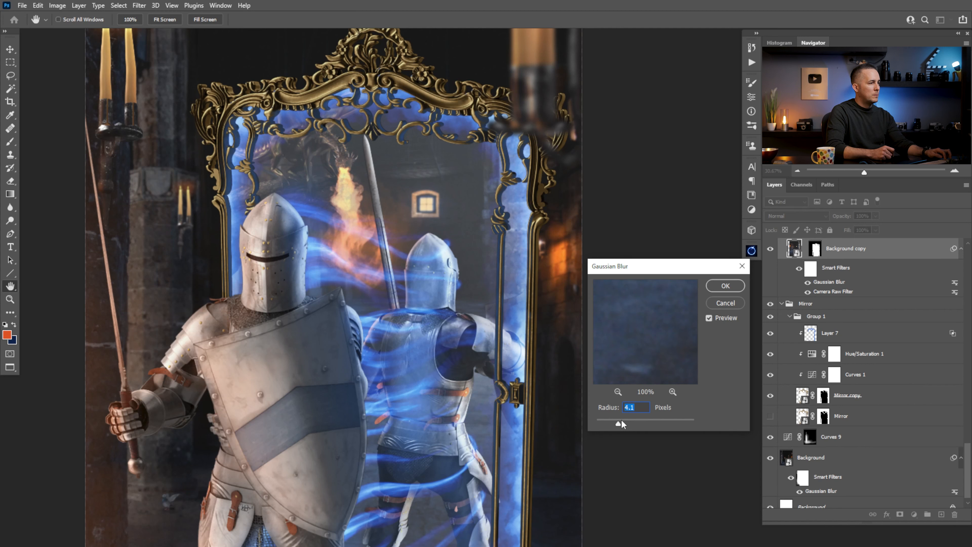
pyautogui.click(728, 287)
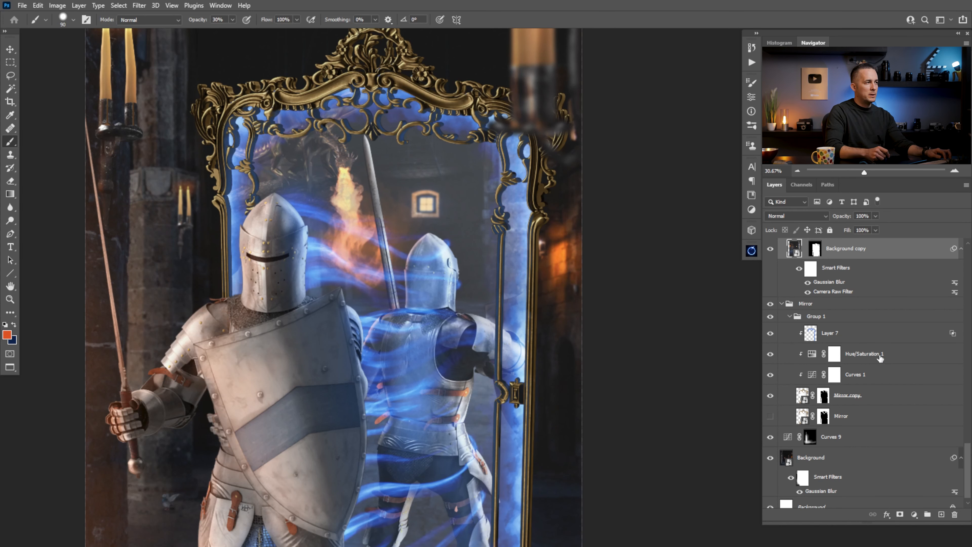
# Check Layer 11's effect in the Dragon group and rename Layer 10 as Glow
pyautogui.moveTo(969, 454); pyautogui.dragTo(967, 391)
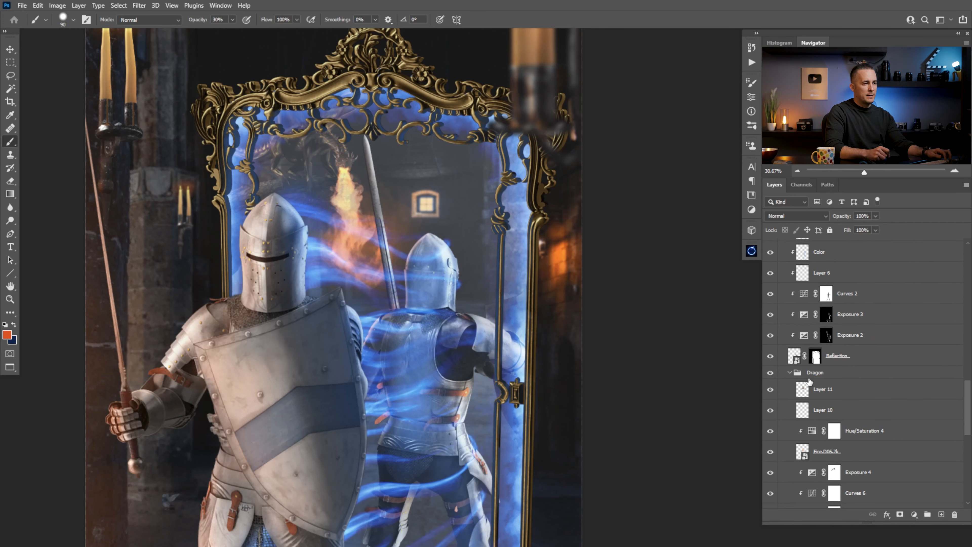
pyautogui.click(770, 390)
pyautogui.click(770, 390)
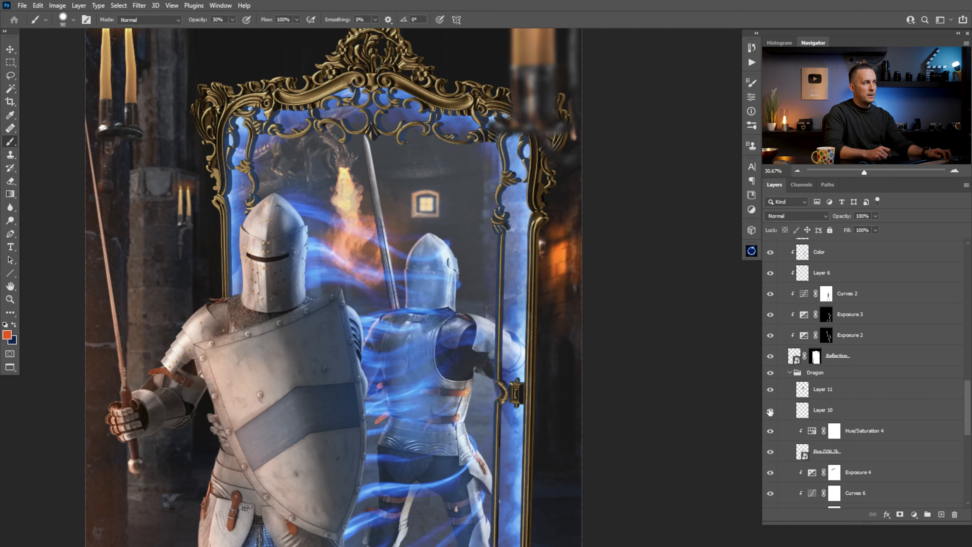
pyautogui.doubleClick(828, 411)
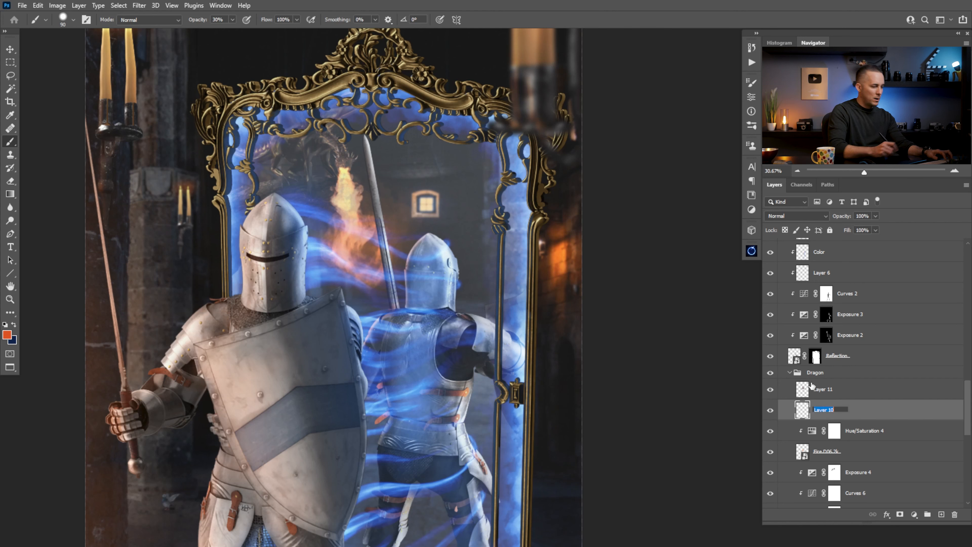
pyautogui.write('Glow')
pyautogui.press('Return')
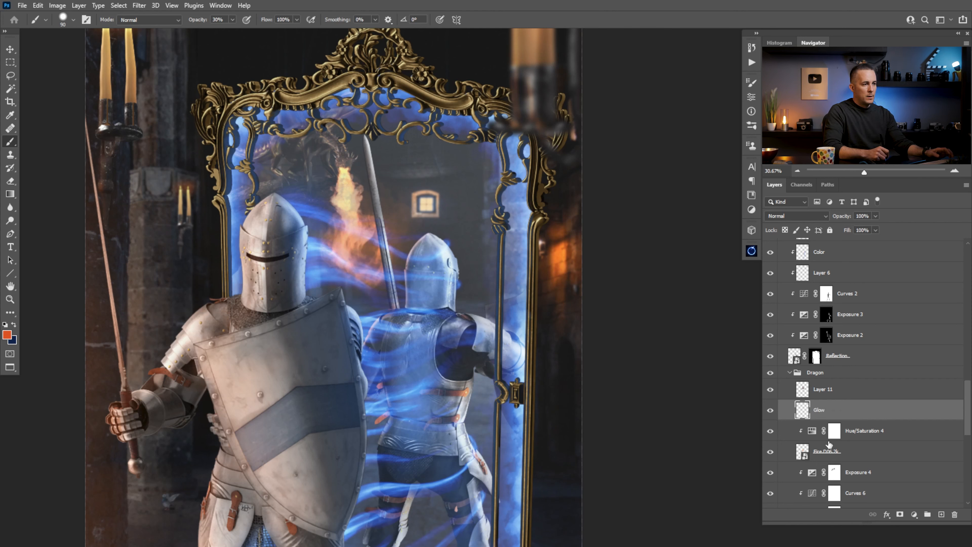
# Apply a Gaussian Blur with a 3.4-pixel radius to the fire layer in the Dragon group
pyautogui.scroll(-3, 918, 383)
pyautogui.click(791, 377)
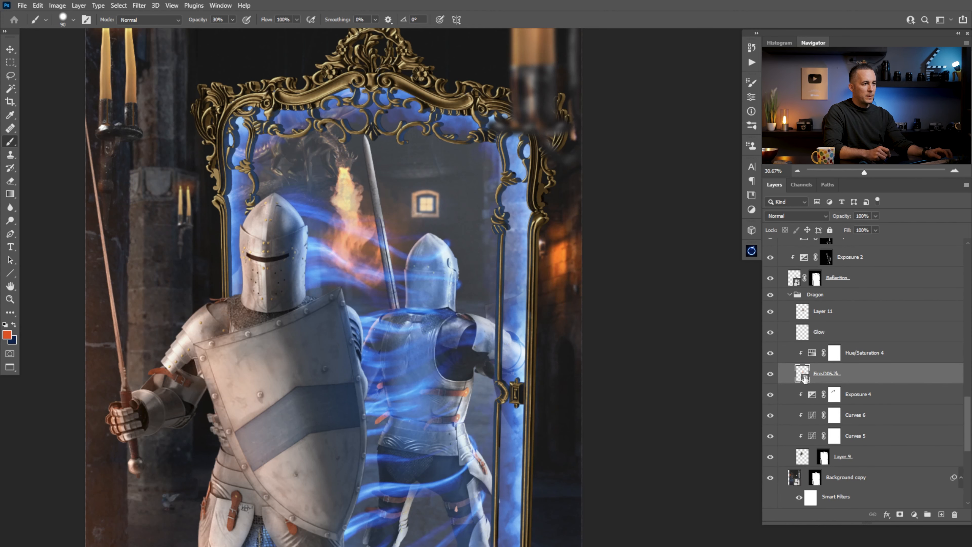
pyautogui.hotkey('ctrl', 'alt', 'f')
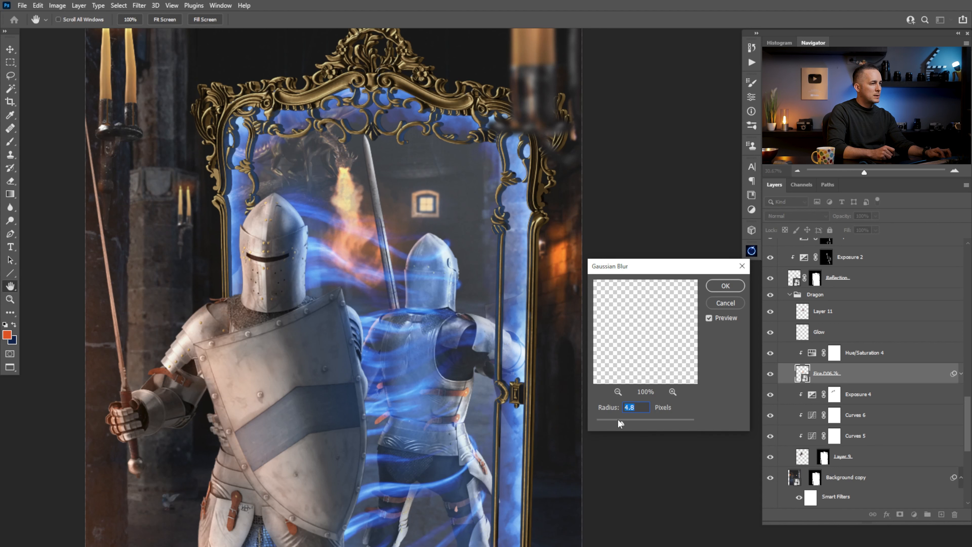
pyautogui.moveTo(614, 421); pyautogui.dragTo(615, 422)
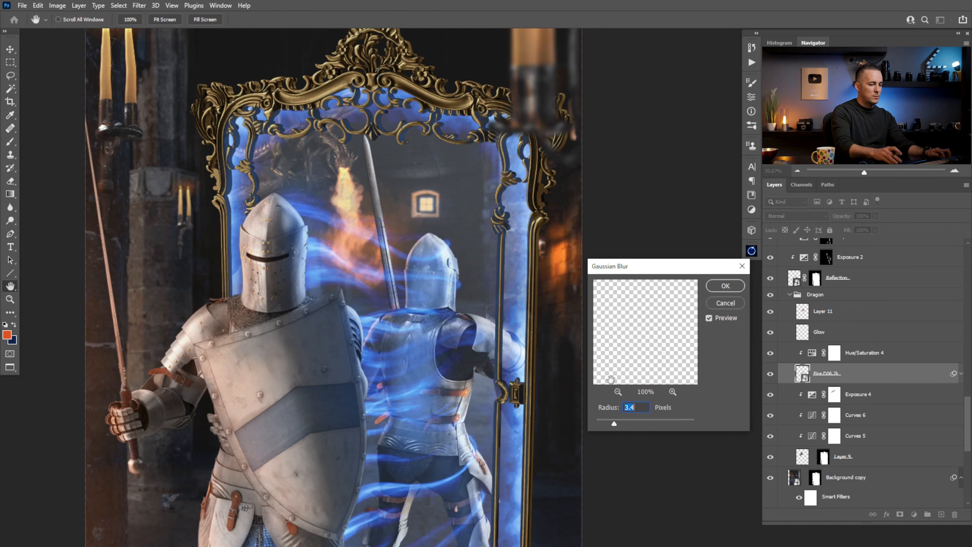
pyautogui.press('Return')
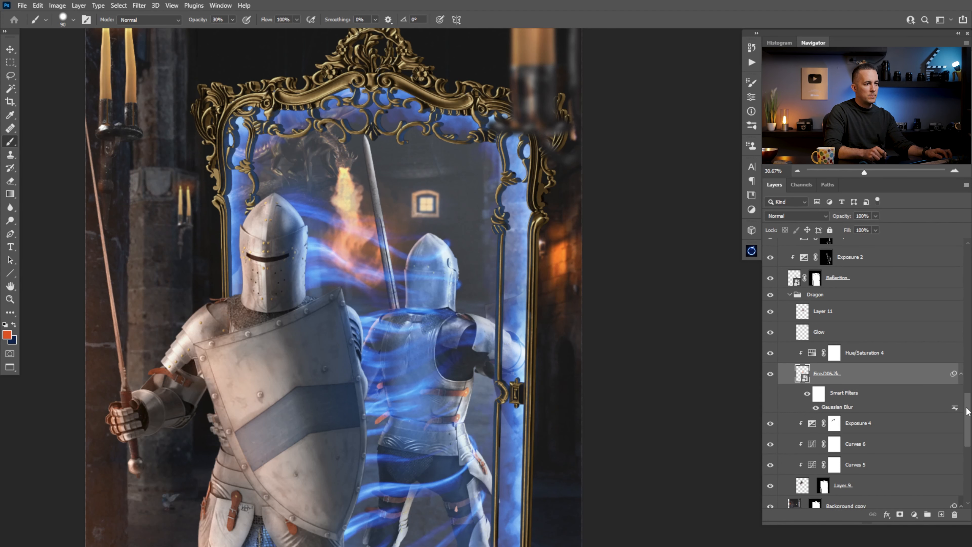
# Apply the layer mask on the dragon's layer below Curves 5 and convert that layer to a smart object
pyautogui.moveTo(966, 411); pyautogui.dragTo(964, 429)
pyautogui.click(803, 401)
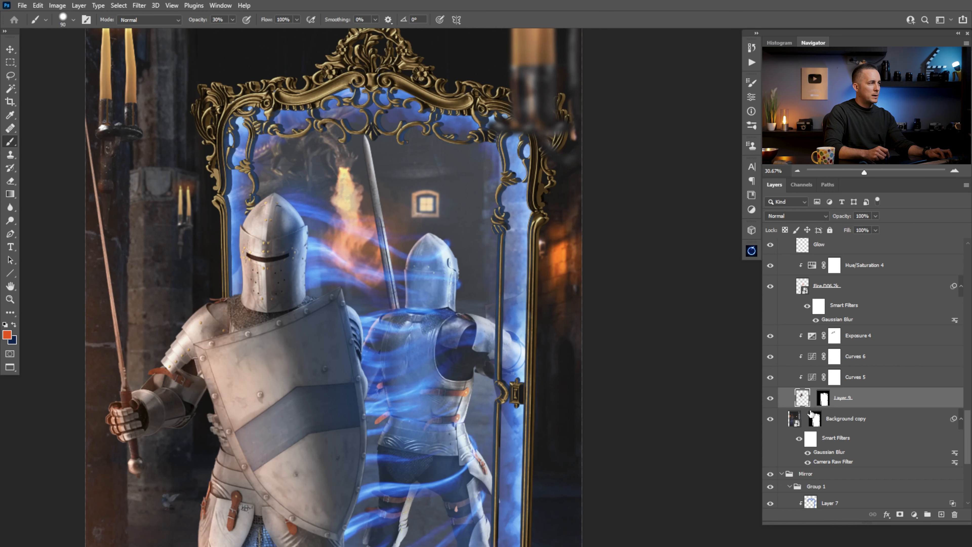
pyautogui.moveTo(311, 156); pyautogui.dragTo(384, 173)
pyautogui.scroll(-5, 376, 176)
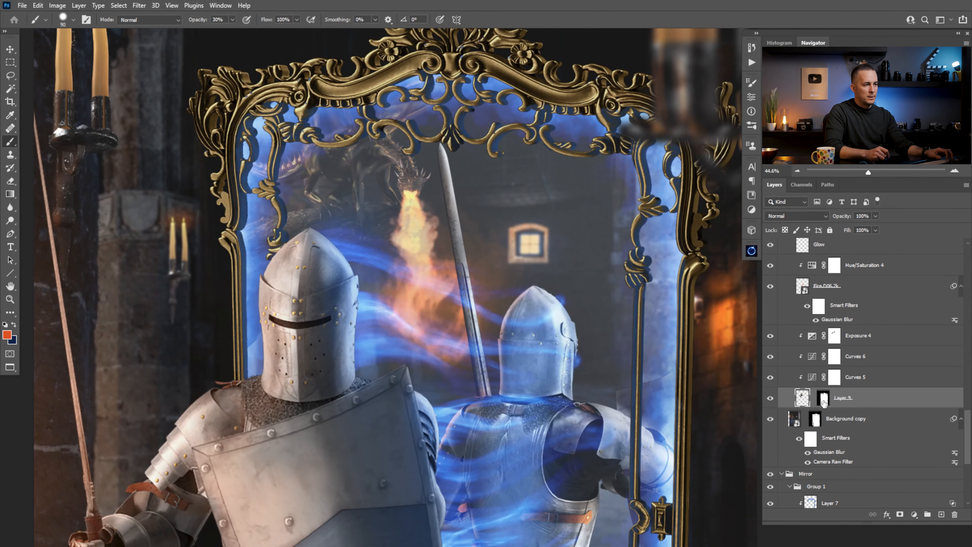
pyautogui.rightClick(823, 401)
pyautogui.click(844, 425)
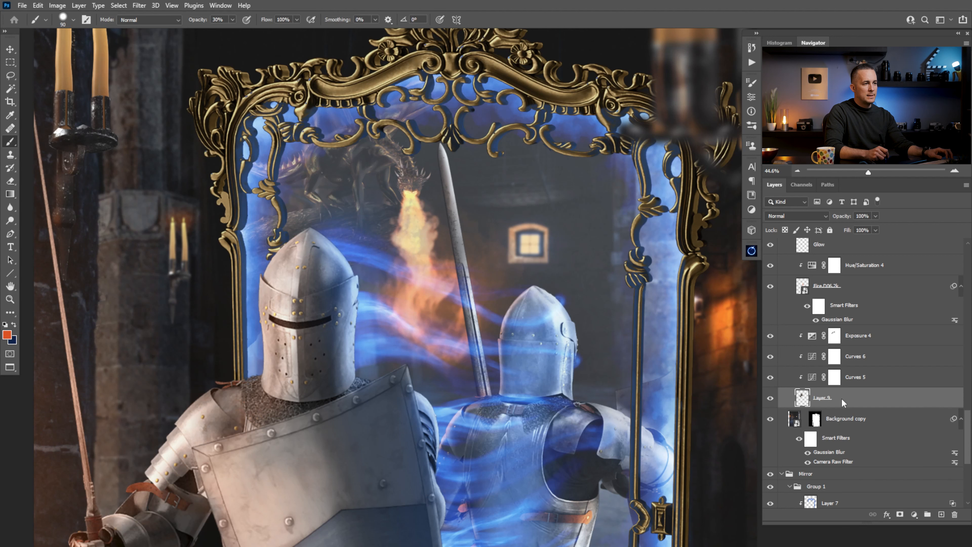
pyautogui.rightClick(844, 402)
pyautogui.click(766, 252)
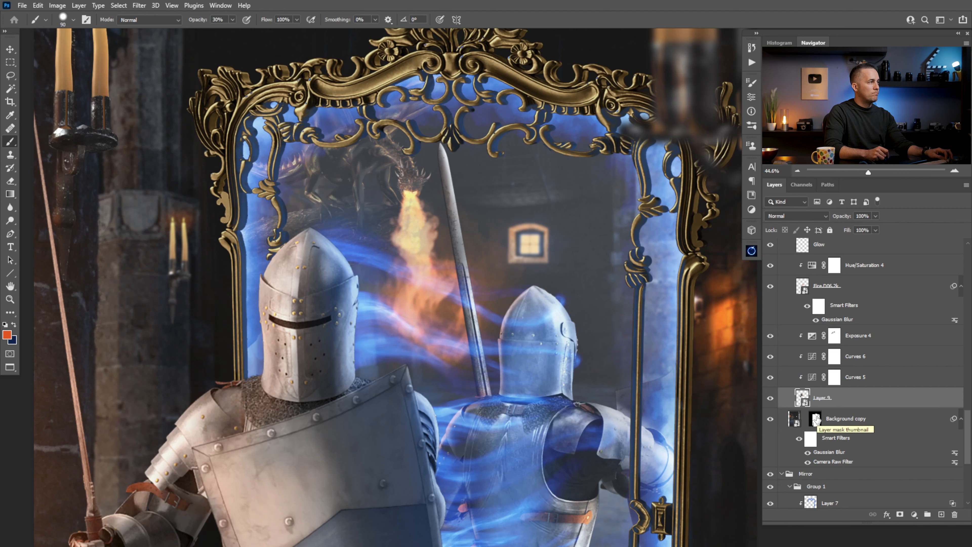
# Apply a Gaussian Blur with a radius of about 2 pixels to the dragon's smart object layer
pyautogui.click(770, 398)
pyautogui.click(769, 398)
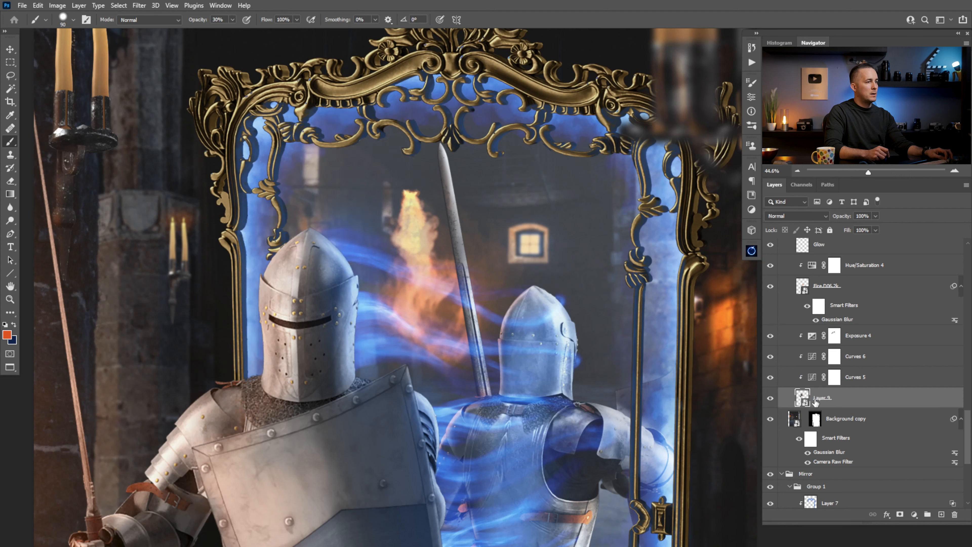
pyautogui.hotkey('ctrl', 'alt', 'f')
pyautogui.write('2')
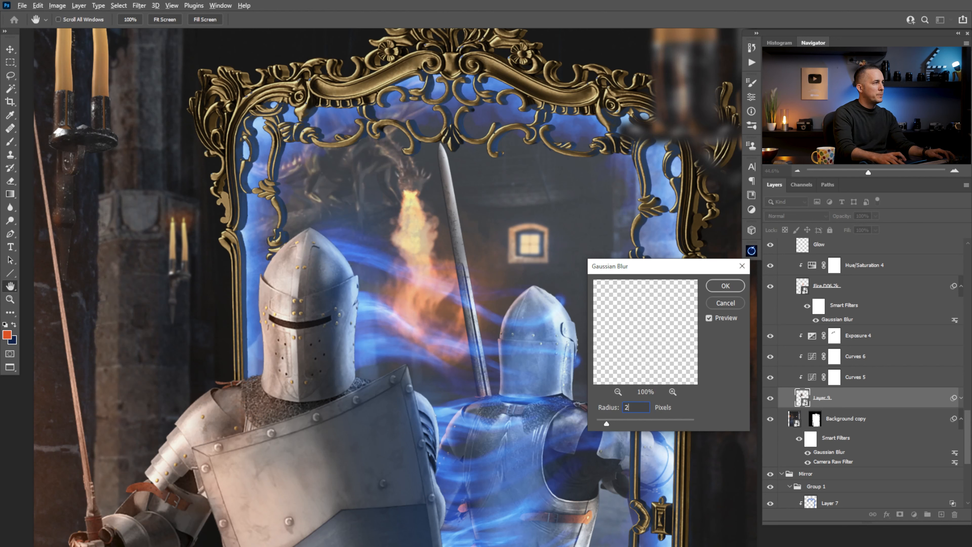
pyautogui.write('.')
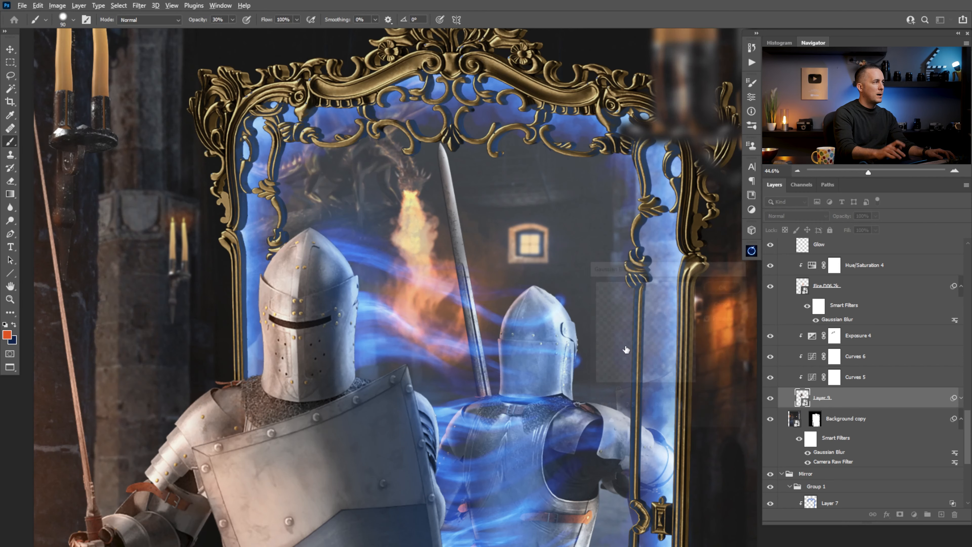
pyautogui.press('Return')
pyautogui.hotkey('ctrl', 'space')
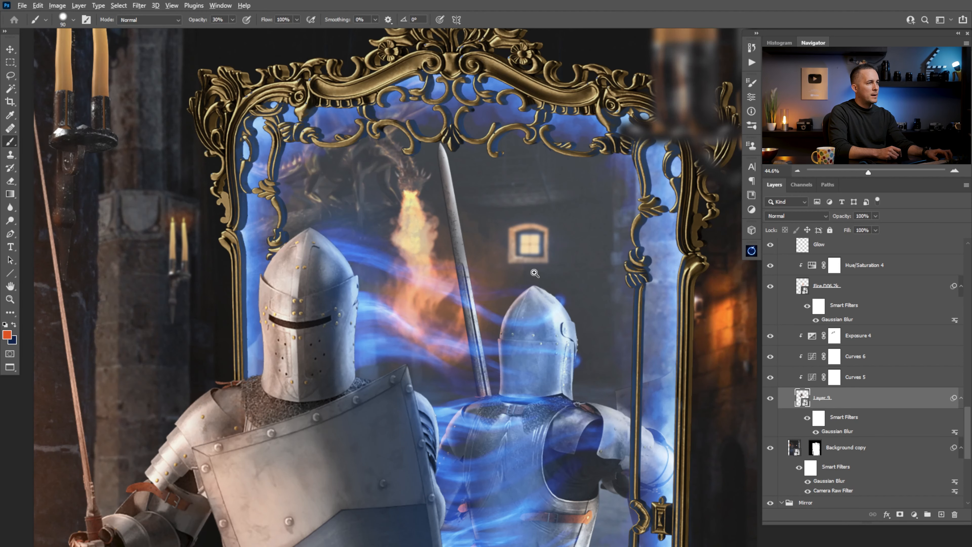
# Compare the reflected fire with and without the Glow layer and Layer 11 in the Dragon group
pyautogui.moveTo(530, 270); pyautogui.dragTo(510, 287)
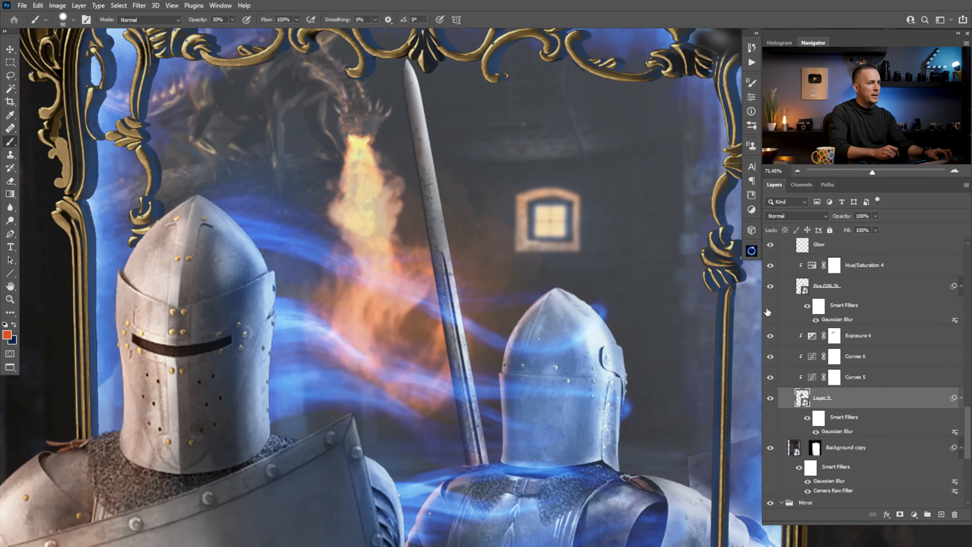
pyautogui.scroll(3, 788, 460)
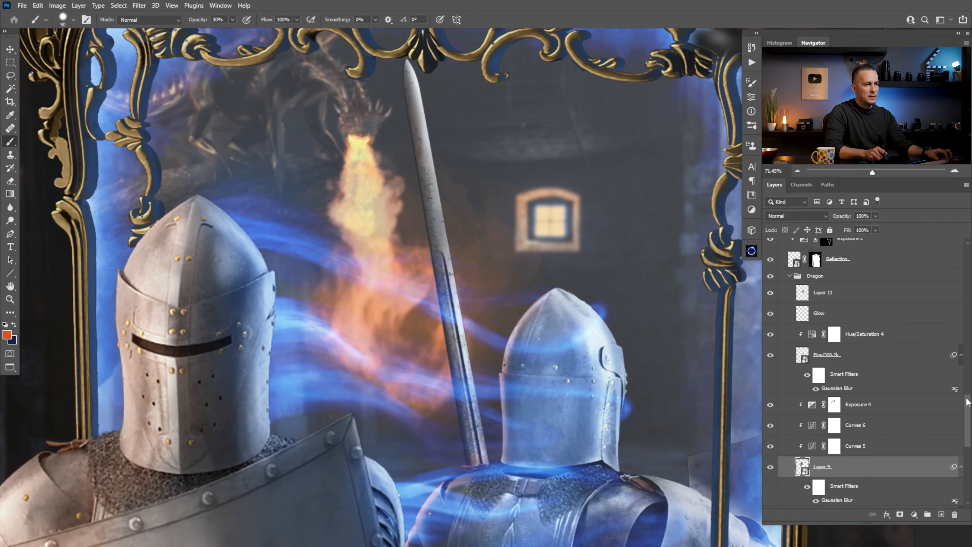
pyautogui.click(770, 309)
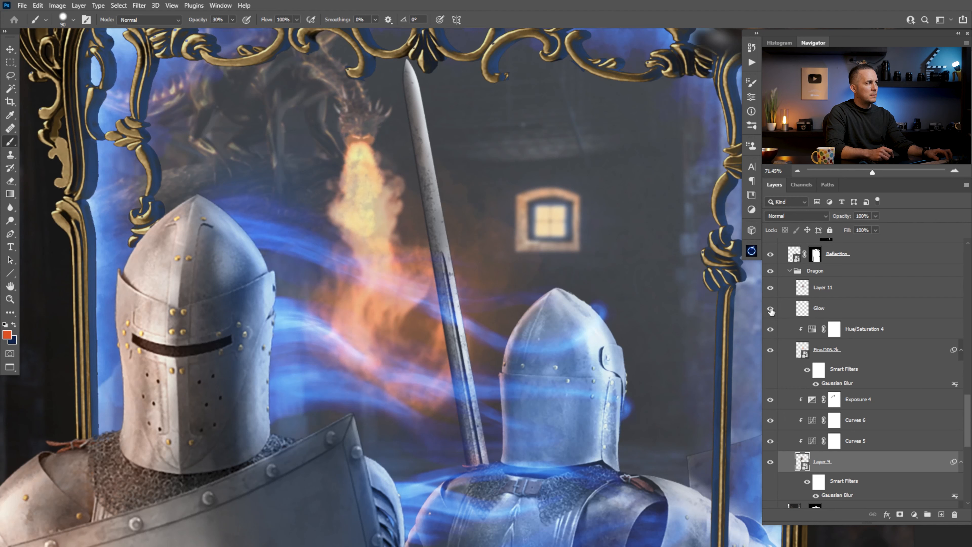
pyautogui.click(769, 284)
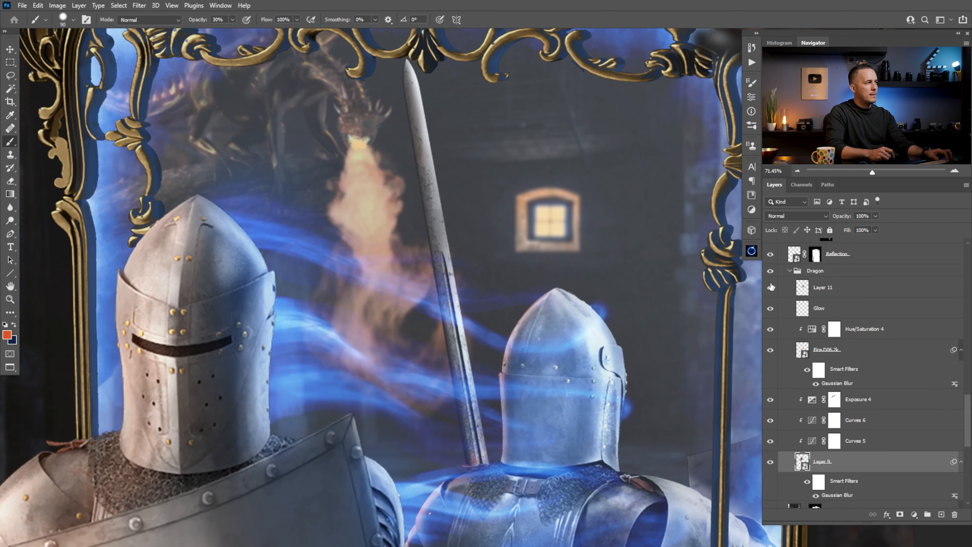
pyautogui.click(771, 289)
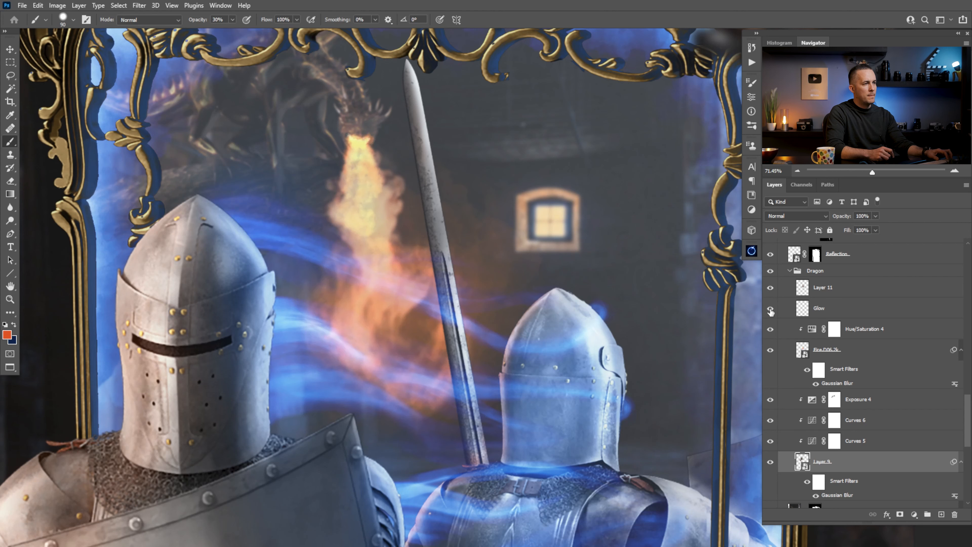
pyautogui.click(779, 291)
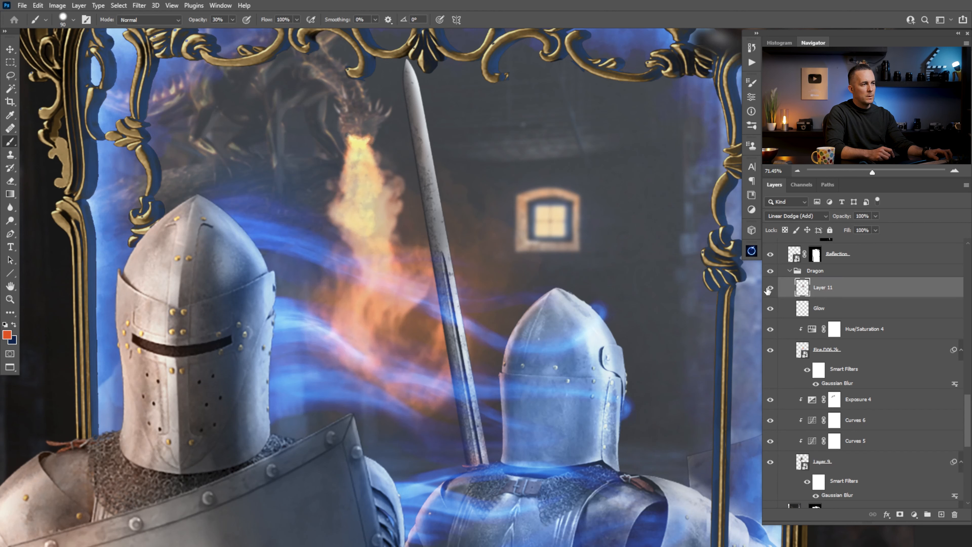
pyautogui.click(770, 291)
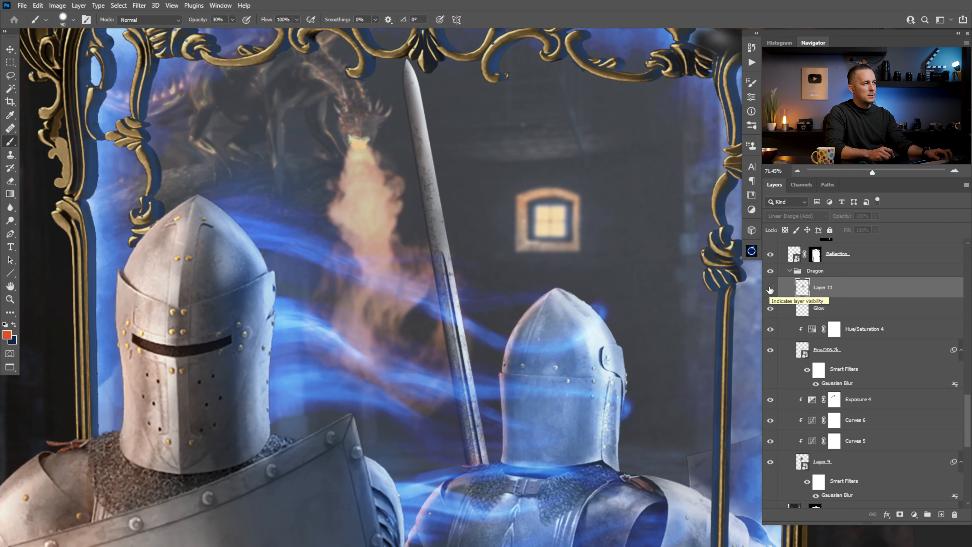
pyautogui.click(770, 290)
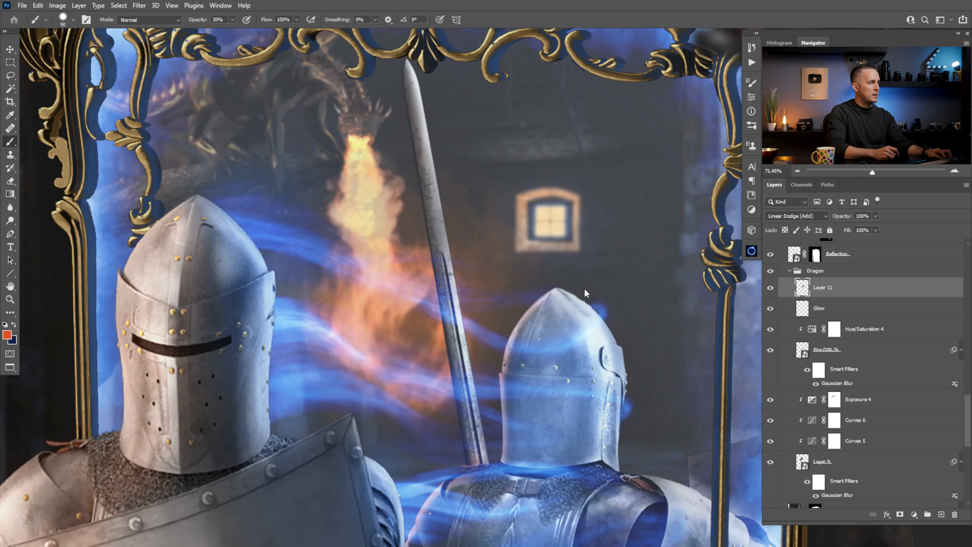
pyautogui.moveTo(510, 283)
pyautogui.mouseDown()
pyautogui.moveTo(470, 254)
pyautogui.moveTo(436, 264)
pyautogui.moveTo(465, 270)
pyautogui.moveTo(455, 277)
pyautogui.mouseUp()
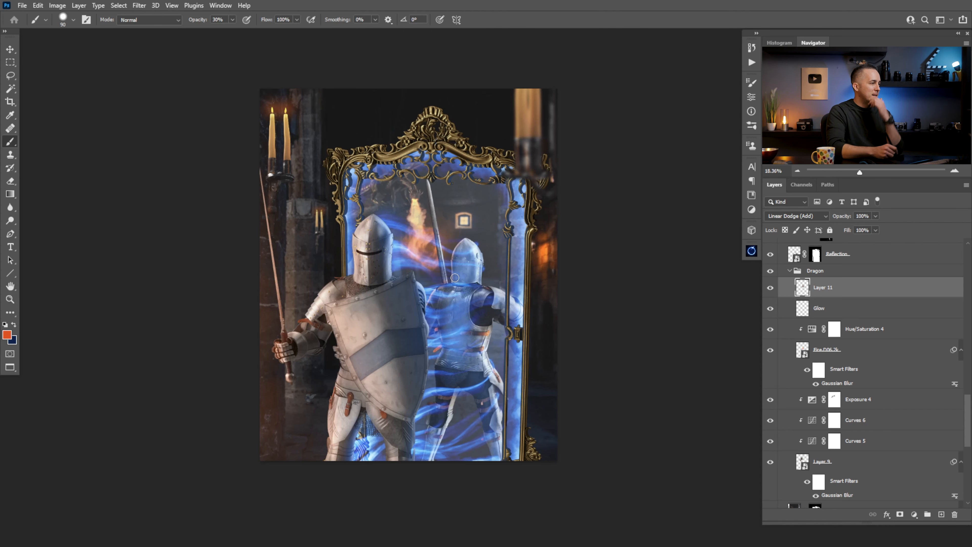
# Add a new layer named Smoke directly above the Pigeon group
pyautogui.scroll(15, 813, 253)
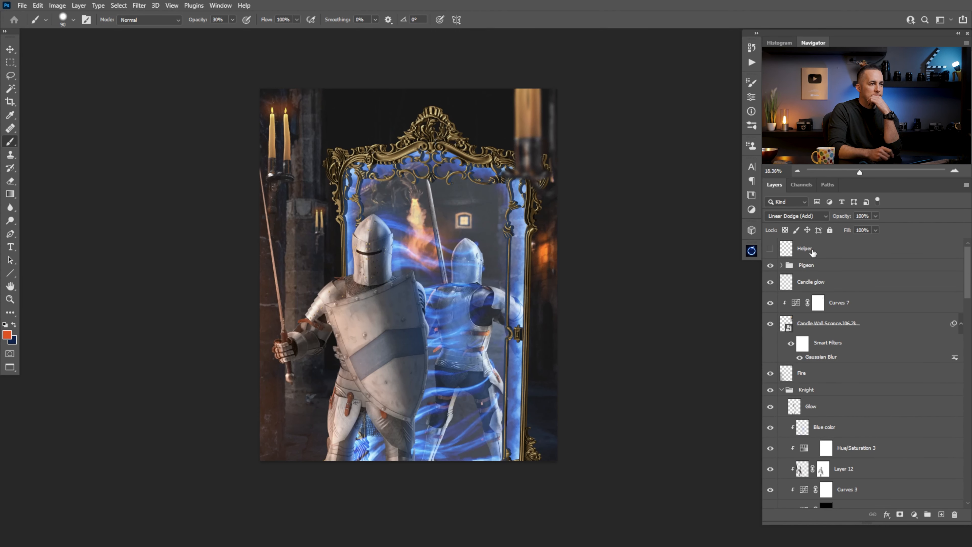
pyautogui.click(803, 271)
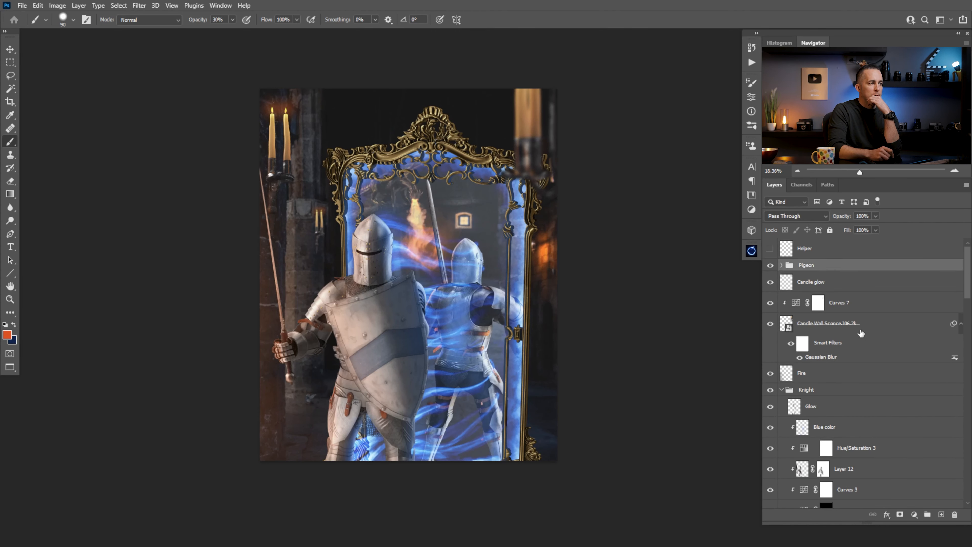
pyautogui.click(941, 514)
pyautogui.write('Smoke')
pyautogui.press('Return')
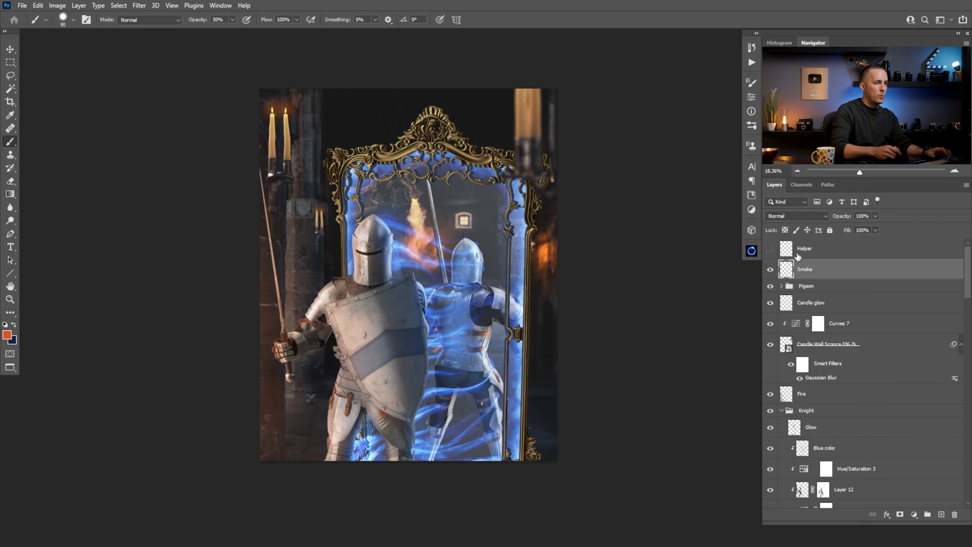
# Choose the Cloud/Dust 02 brush at 20% opacity and enlarge it to about 1400 pixels
pyautogui.rightClick(440, 314)
pyautogui.click(521, 427)
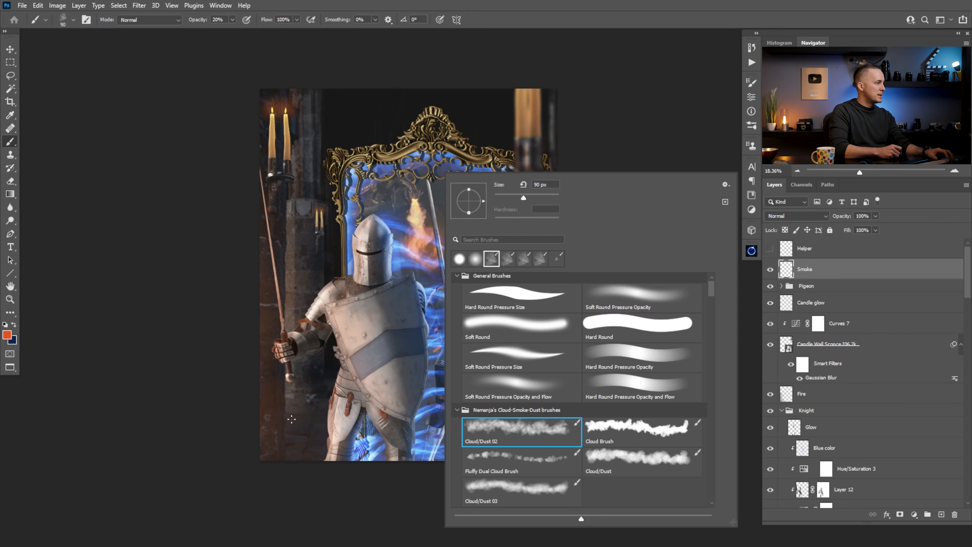
pyautogui.press('Return')
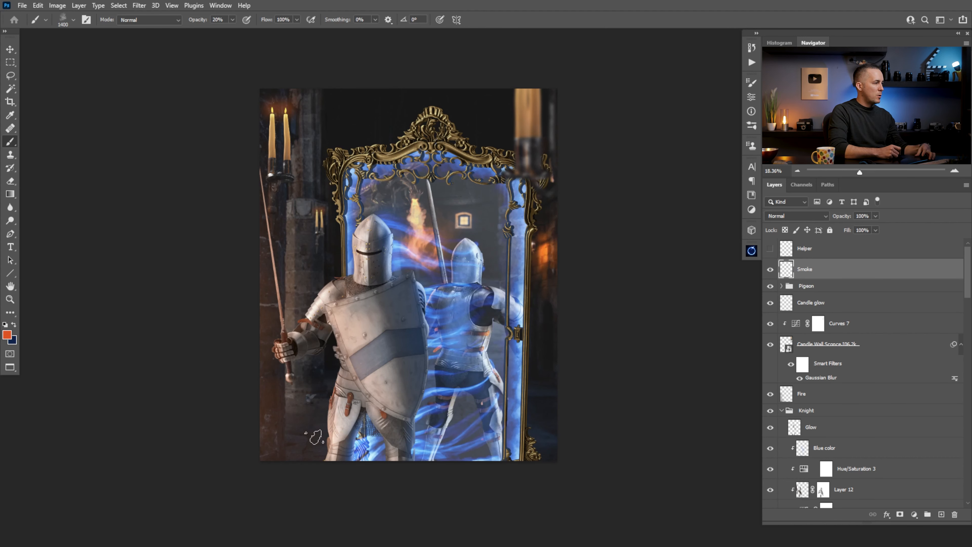
# Set the two working colors to light grey and mid grey #8a8a8a, with the light grey as foreground
pyautogui.click(6, 336)
pyautogui.moveTo(633, 377); pyautogui.dragTo(586, 344)
pyautogui.click(800, 317)
pyautogui.press('x')
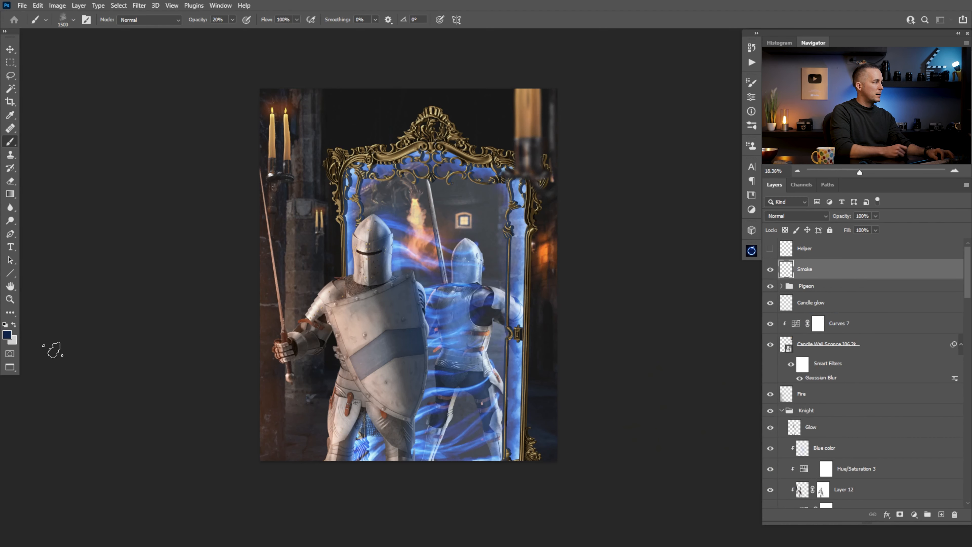
pyautogui.click(6, 335)
pyautogui.moveTo(633, 369); pyautogui.dragTo(594, 380)
pyautogui.click(799, 317)
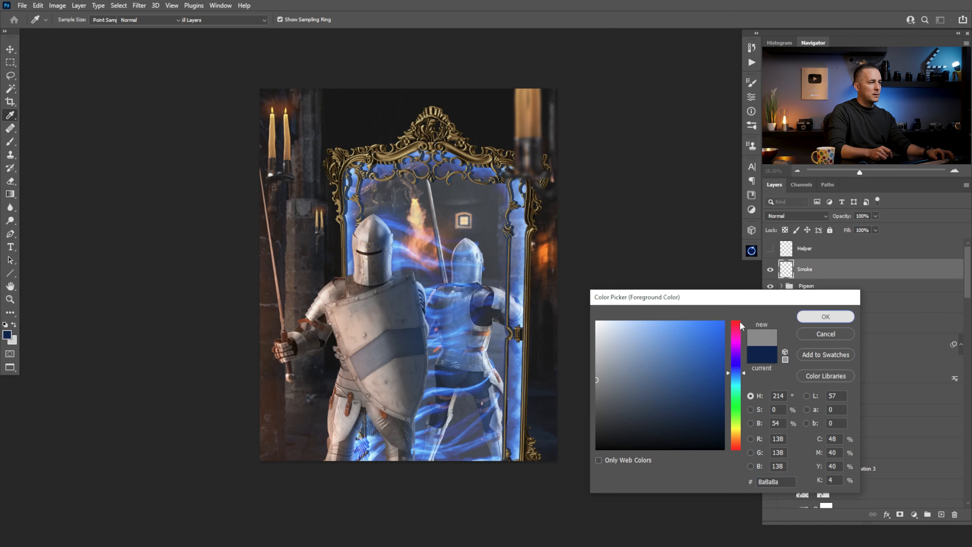
pyautogui.press('x')
# Paint light grey smoke on the Smoke layer over the floor in both lower corners of the image, using a brush around 1200 pixels
pyautogui.click(281, 420)
pyautogui.press('[')
pyautogui.press('[')
pyautogui.press('[')
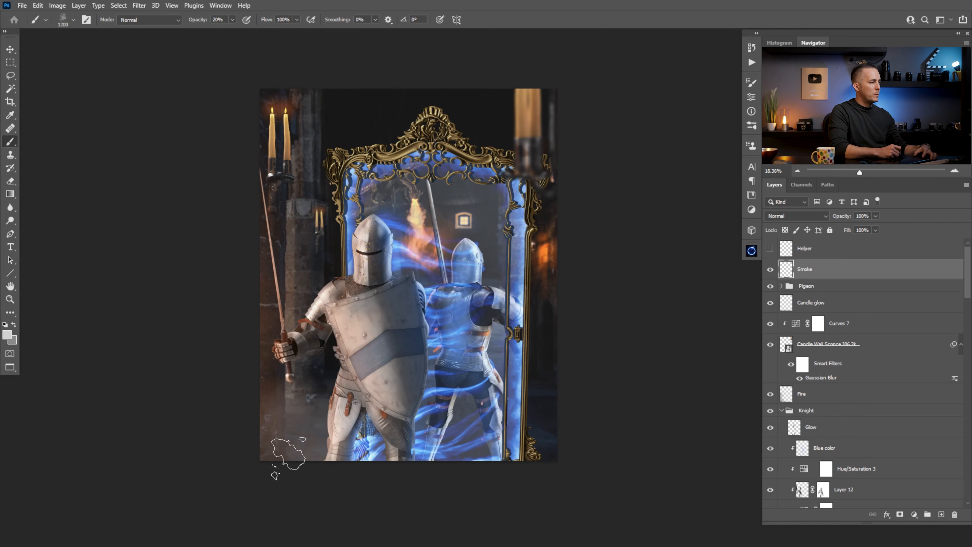
pyautogui.click(535, 429)
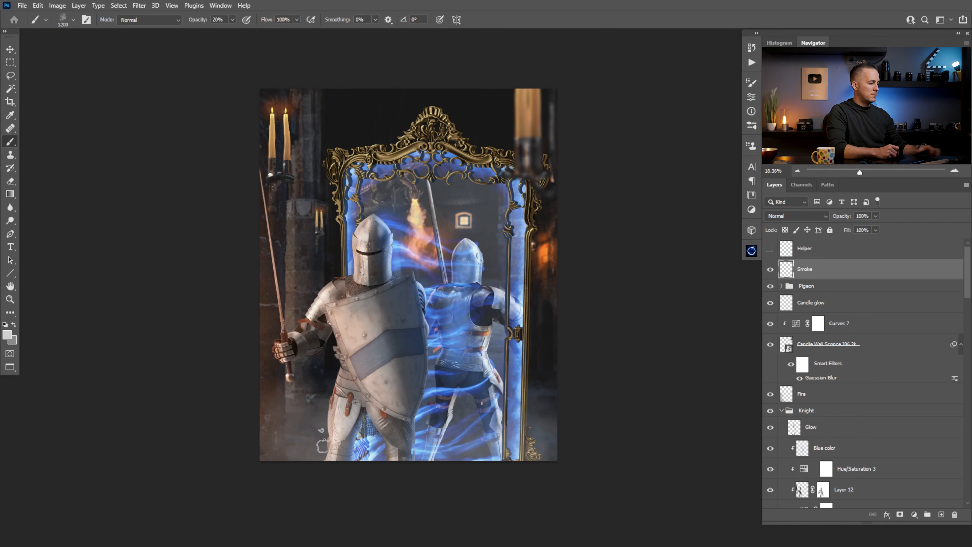
# Pick a dark grey color and build up smoke along the image's lower edge in dark and light grey with 700 to 900-pixel brushes
pyautogui.click(8, 335)
pyautogui.click(822, 317)
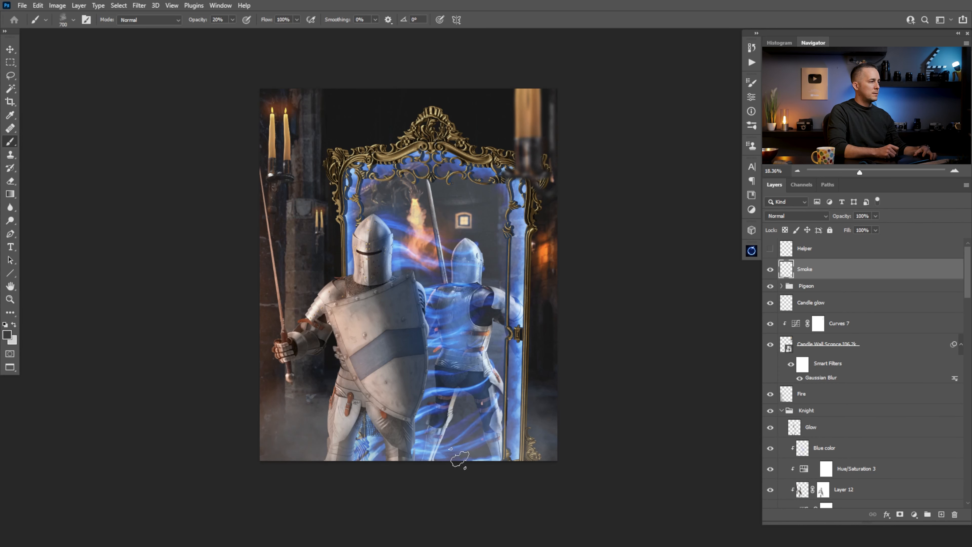
pyautogui.press(']')
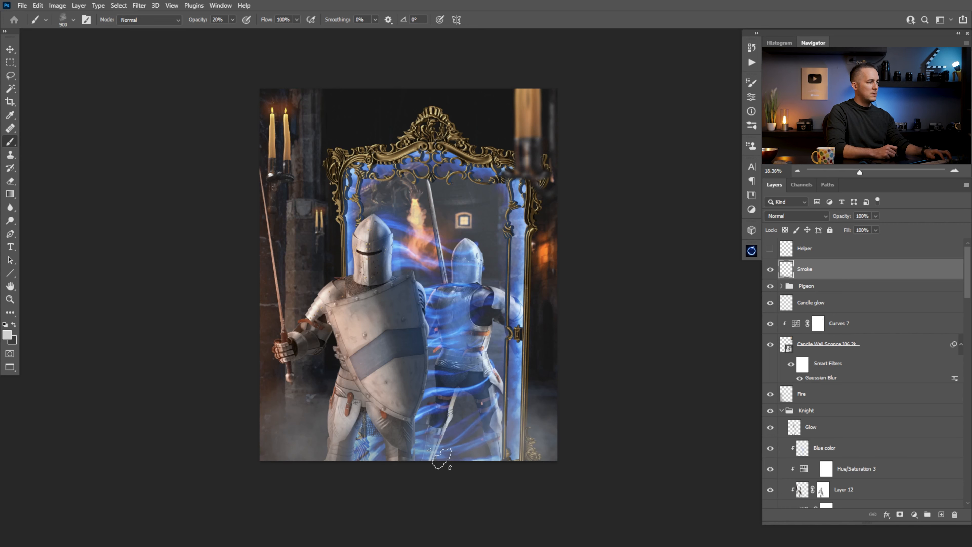
# Add a layer mask to Smoke, thin the smoke along the lower edge with a smaller black brush, and hide the layer to compare
pyautogui.click(900, 515)
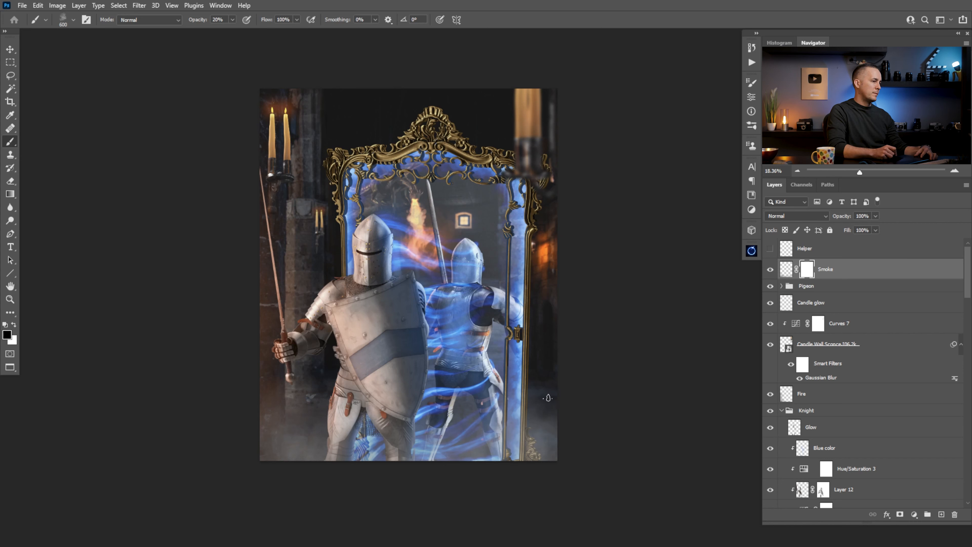
pyautogui.press('[')
pyautogui.press('[')
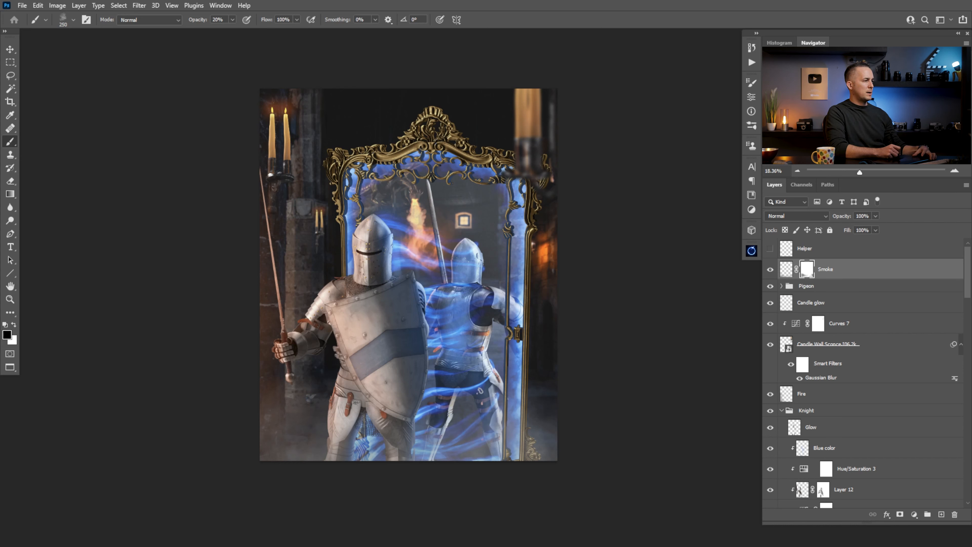
pyautogui.click(769, 270)
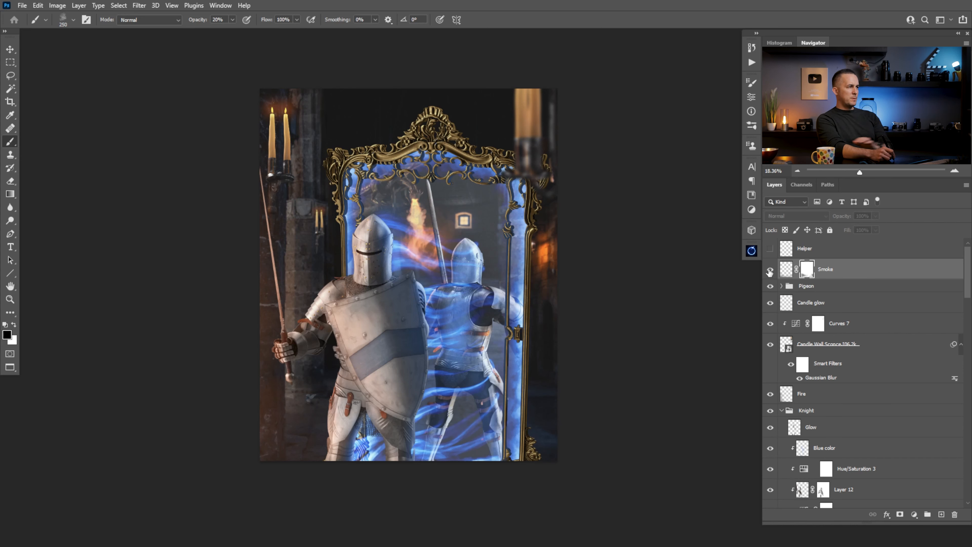
# Turn the Smoke layer back on, enlarge the brush to 500 pixels and compare the scene with and without the smoke
pyautogui.click(769, 270)
pyautogui.press(']')
pyautogui.press(']')
pyautogui.press(']')
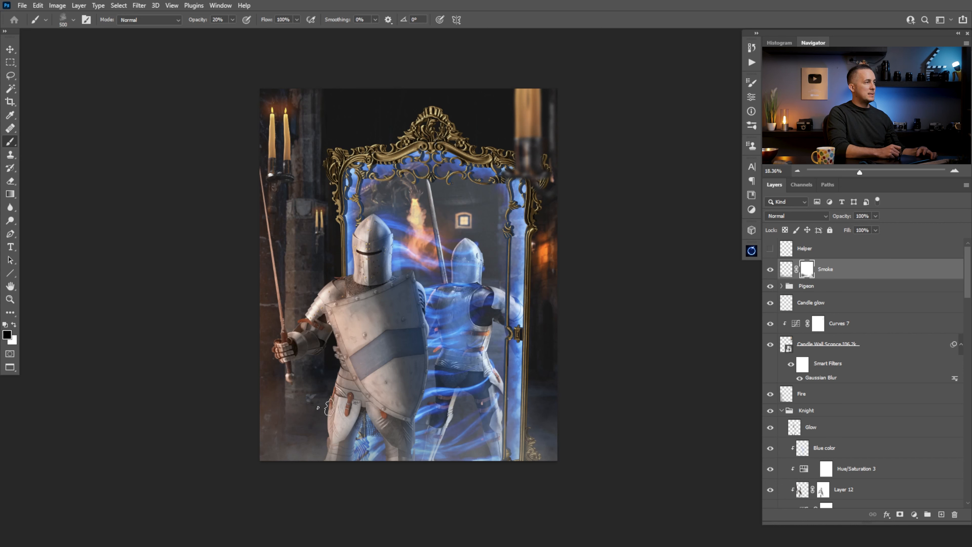
pyautogui.click(770, 269)
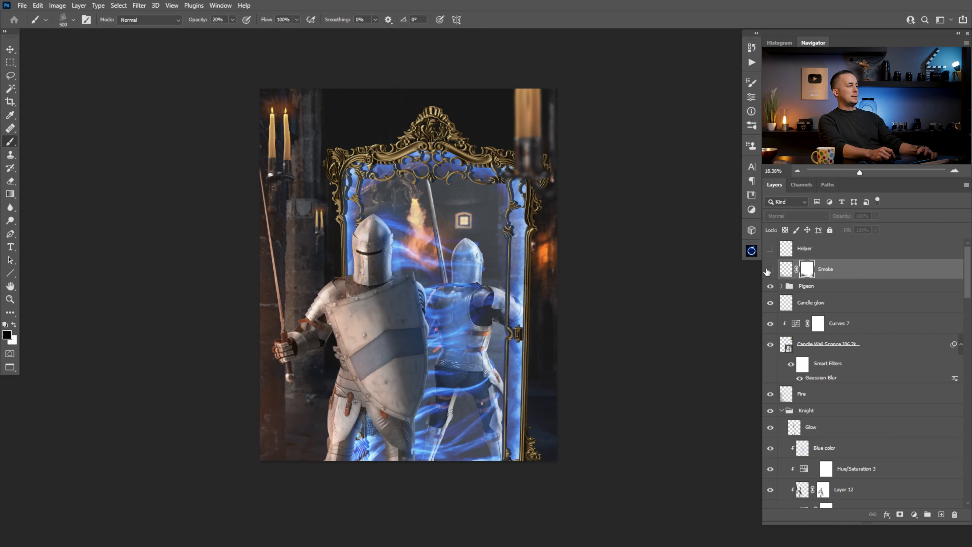
pyautogui.click(769, 270)
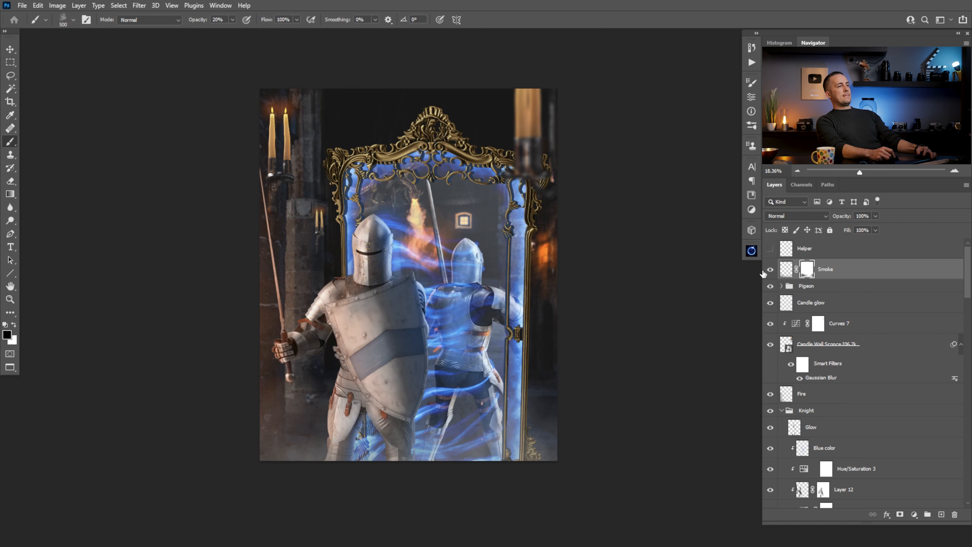
pyautogui.click(770, 270)
pyautogui.click(770, 269)
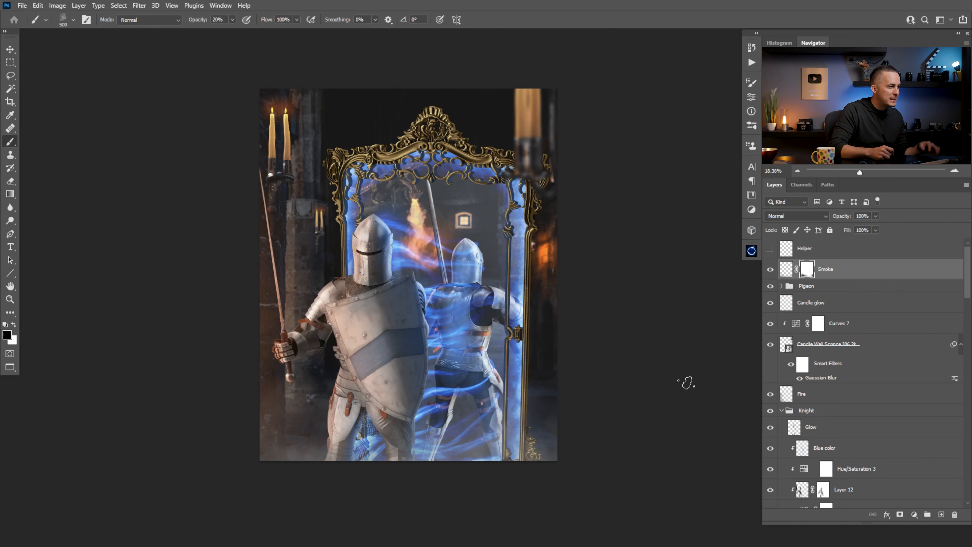
pyautogui.moveTo(372, 434)
pyautogui.mouseDown()
pyautogui.moveTo(435, 452)
pyautogui.moveTo(367, 450)
pyautogui.moveTo(386, 451)
pyautogui.mouseUp()
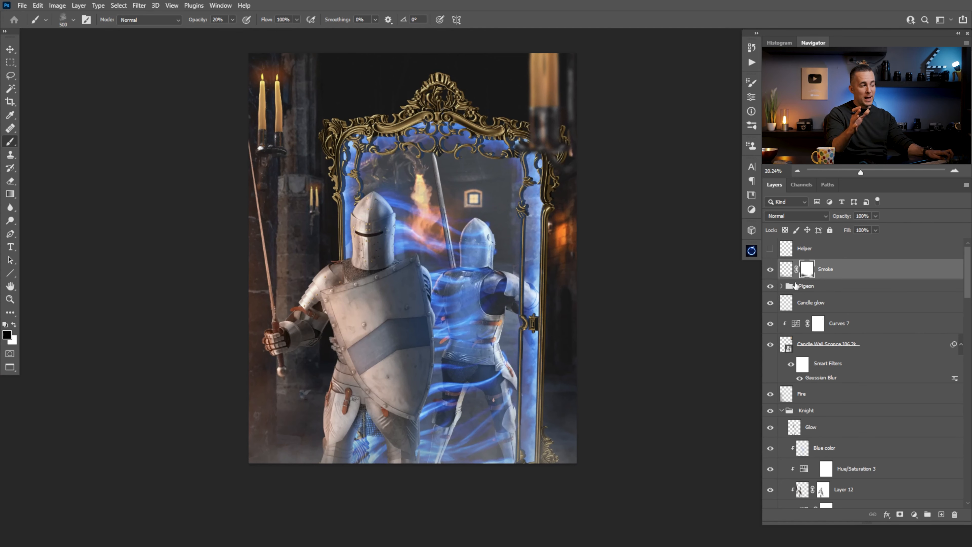
# Stamp all visible layers into a new Smart Object layer above Smoke and open it in the Camera Raw Filter
pyautogui.hotkey('ctrl', 'alt', 'shift', 'e')
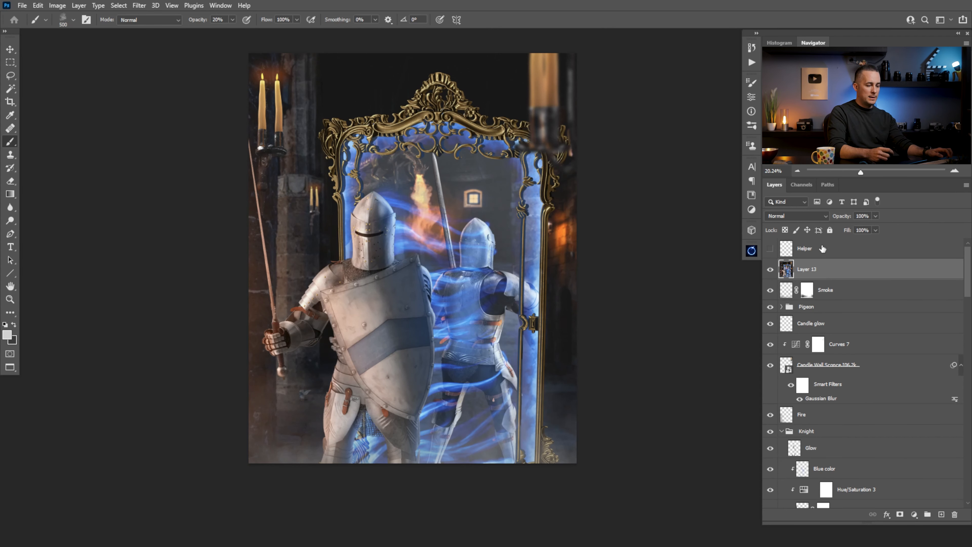
pyautogui.rightClick(862, 257)
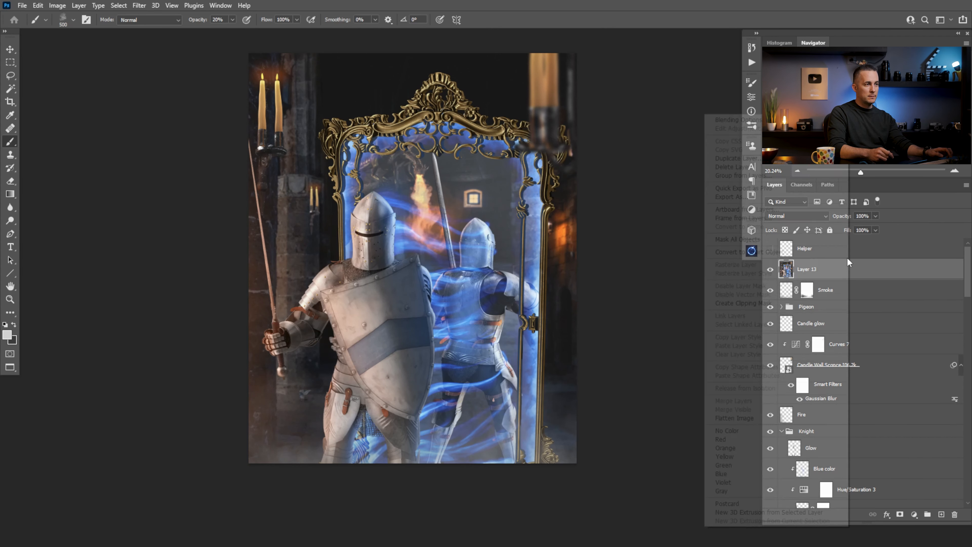
pyautogui.click(765, 251)
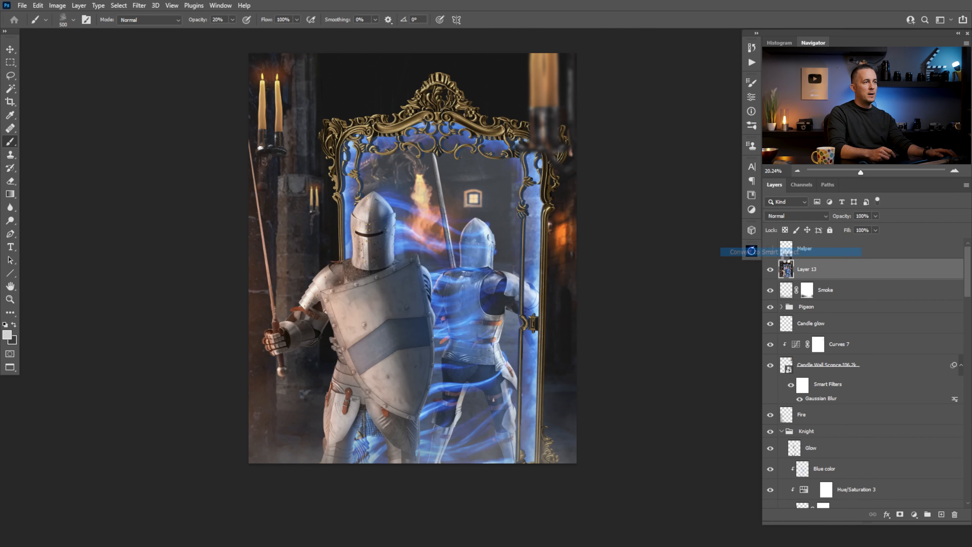
pyautogui.click(145, 11)
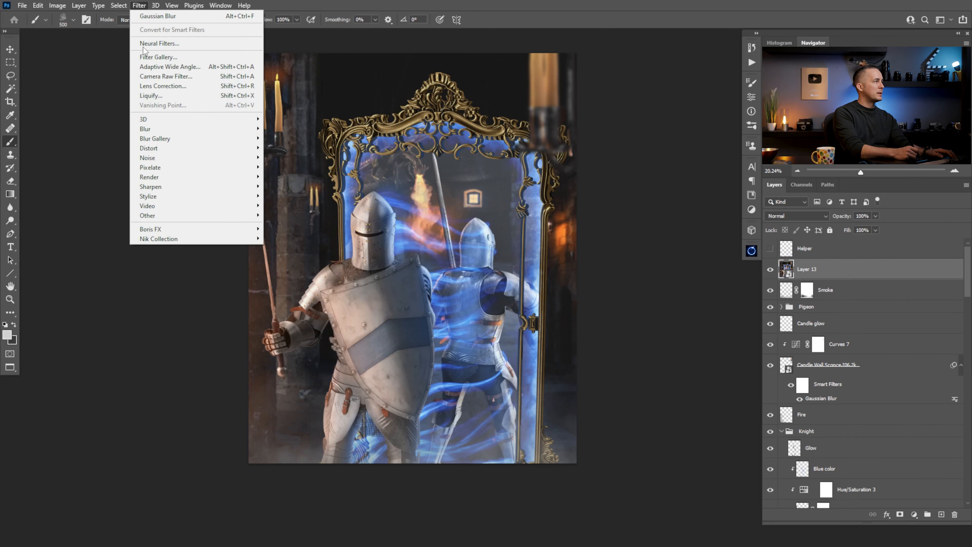
pyautogui.click(176, 79)
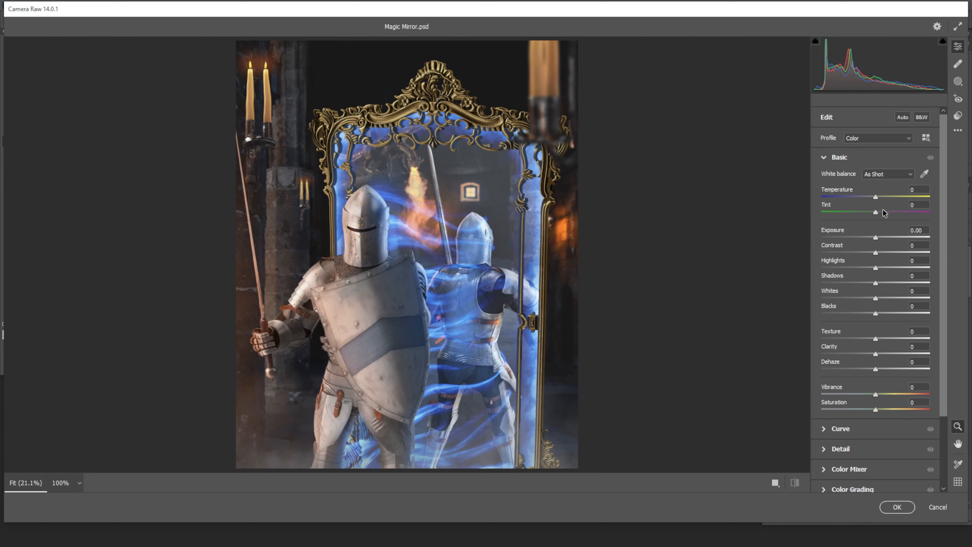
pyautogui.moveTo(876, 252); pyautogui.dragTo(956, 255)
pyautogui.moveTo(875, 313); pyautogui.dragTo(798, 311)
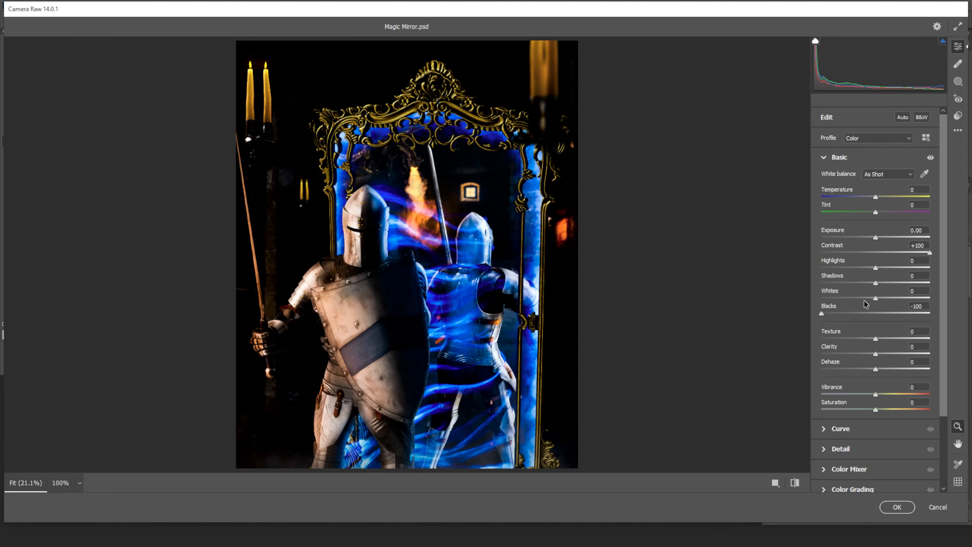
pyautogui.moveTo(876, 298); pyautogui.dragTo(938, 298)
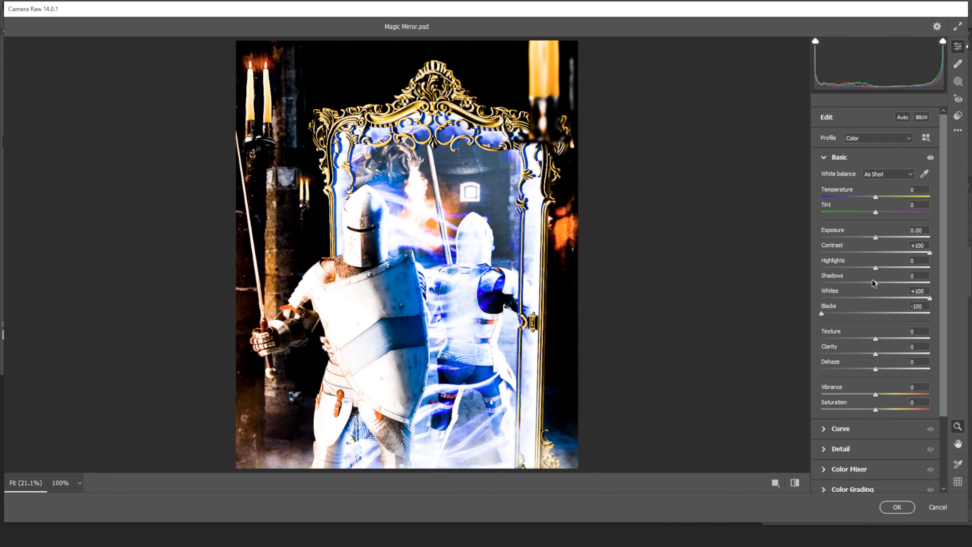
pyautogui.moveTo(871, 281); pyautogui.dragTo(941, 268)
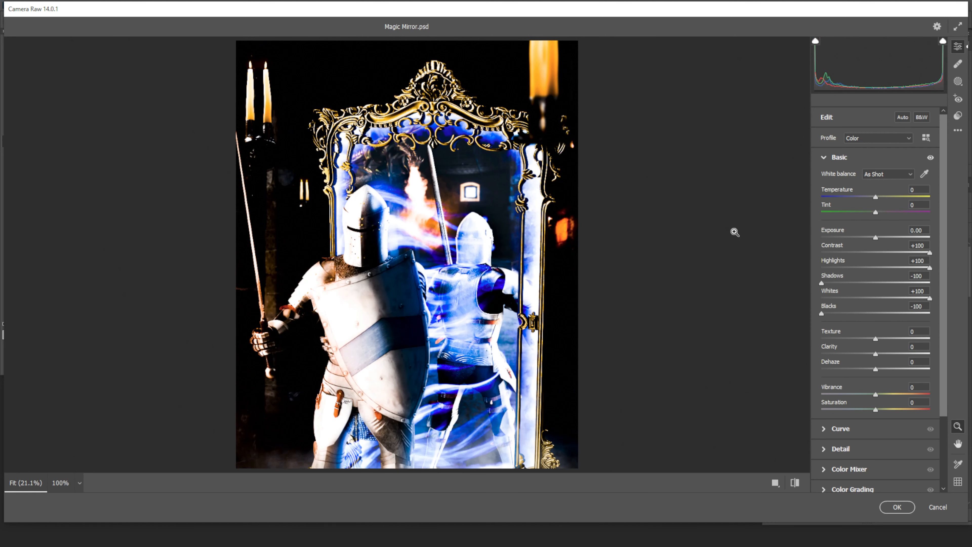
pyautogui.moveTo(875, 238); pyautogui.dragTo(804, 238)
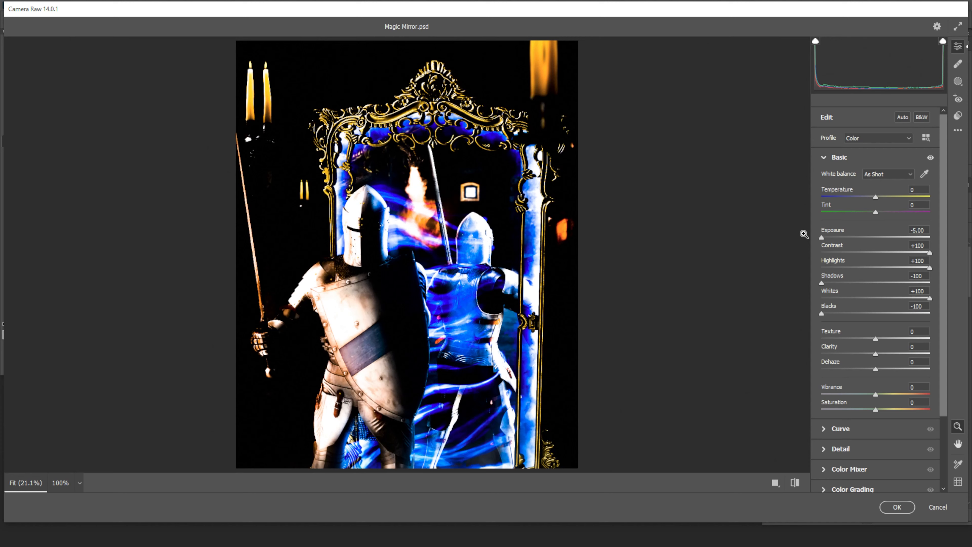
pyautogui.moveTo(880, 196); pyautogui.dragTo(921, 212)
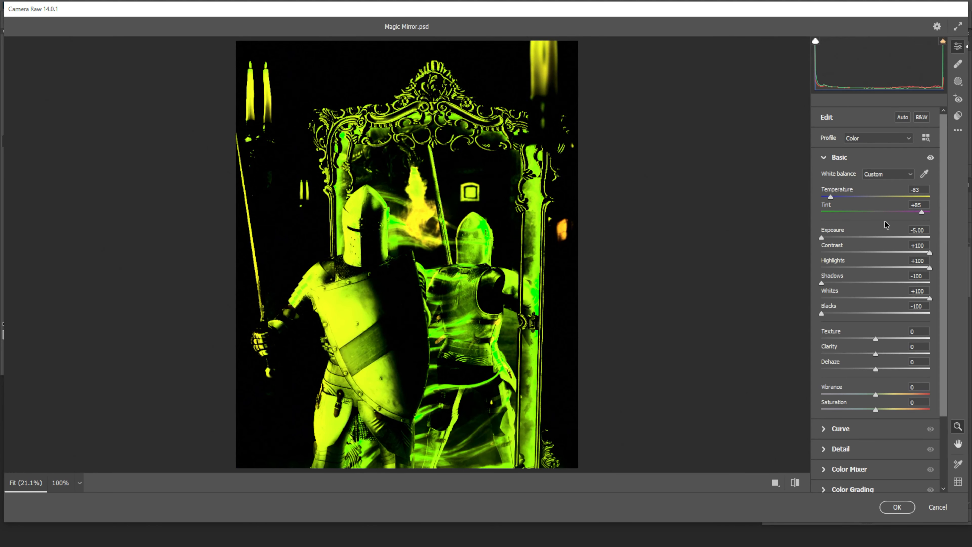
pyautogui.press('alt')
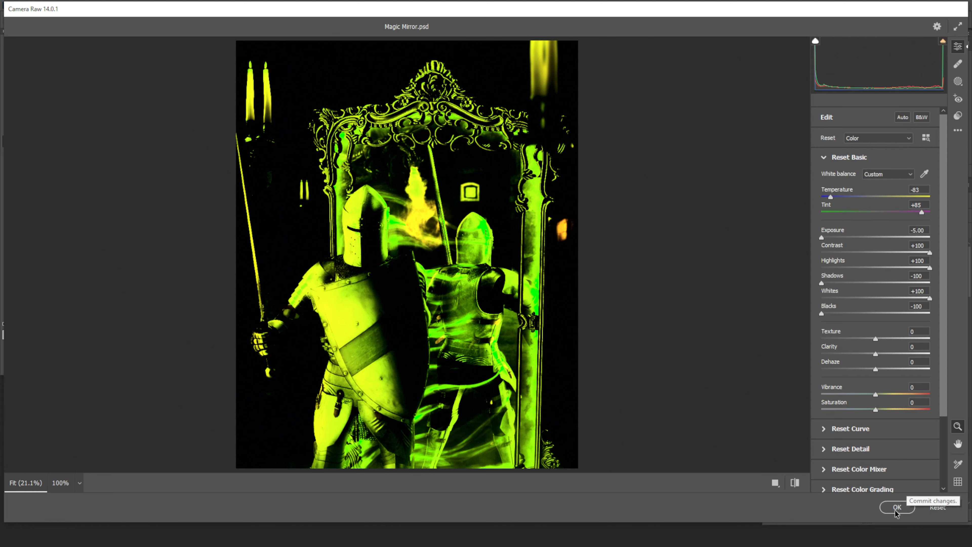
pyautogui.keyDown('alt'); pyautogui.click(930, 507); pyautogui.keyUp('alt')
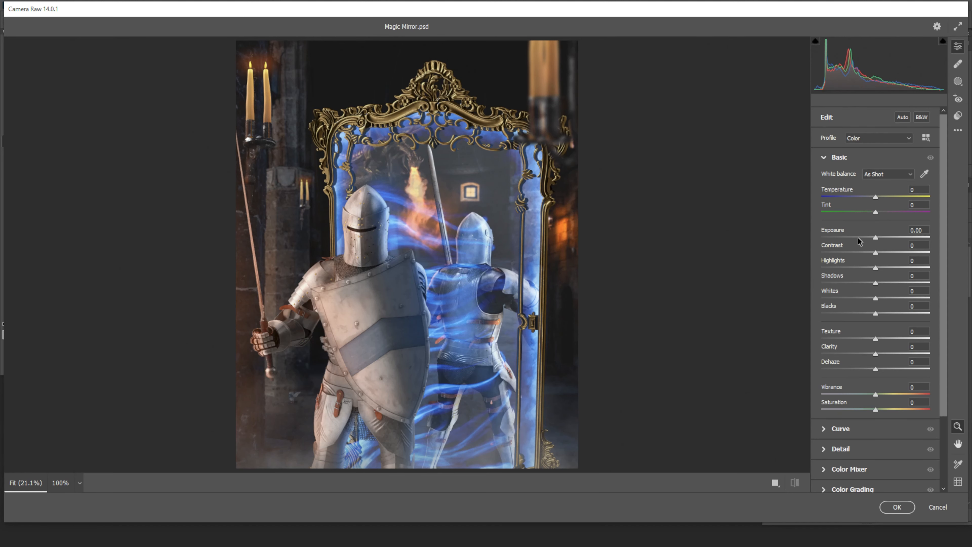
# Set Contrast +12, Highlights +13, Shadows -34, Whites -10, Blacks -9, Texture -9 and Clarity +12, leaving Vibrance at 0
pyautogui.moveTo(875, 254); pyautogui.dragTo(884, 253)
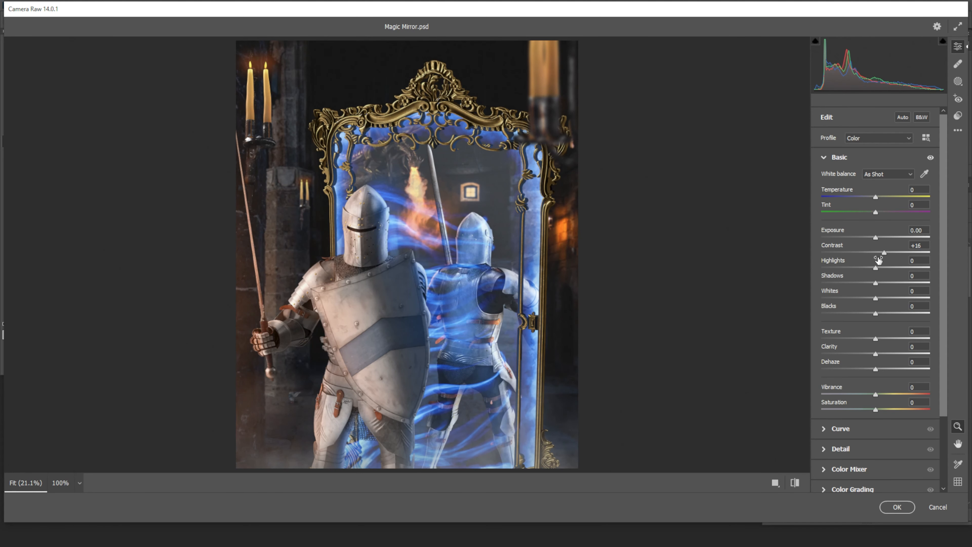
pyautogui.moveTo(884, 253); pyautogui.dragTo(915, 366)
pyautogui.doubleClick(915, 367)
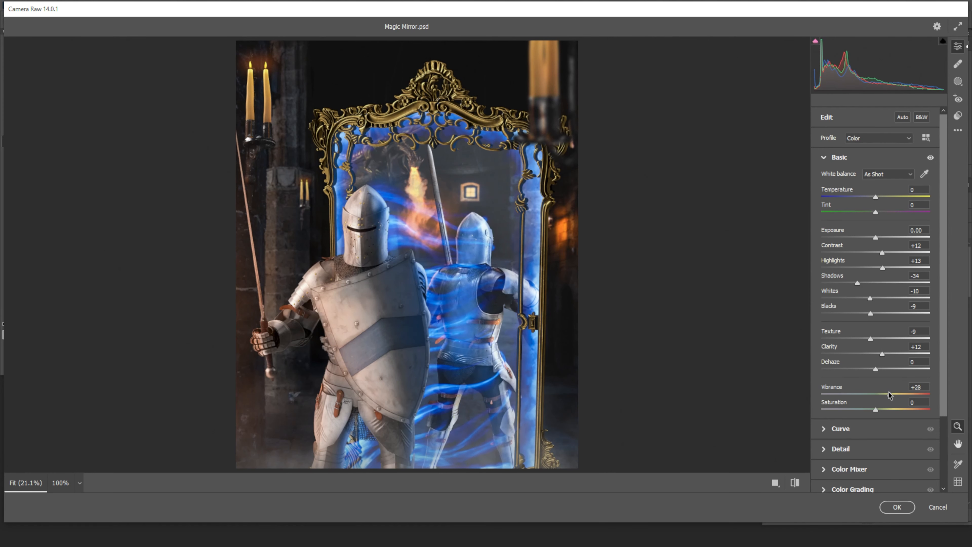
# Add slight contrast with the parametric tone curve, setting Lights to +4 and Shadows to -4
pyautogui.scroll(-3, 941, 374)
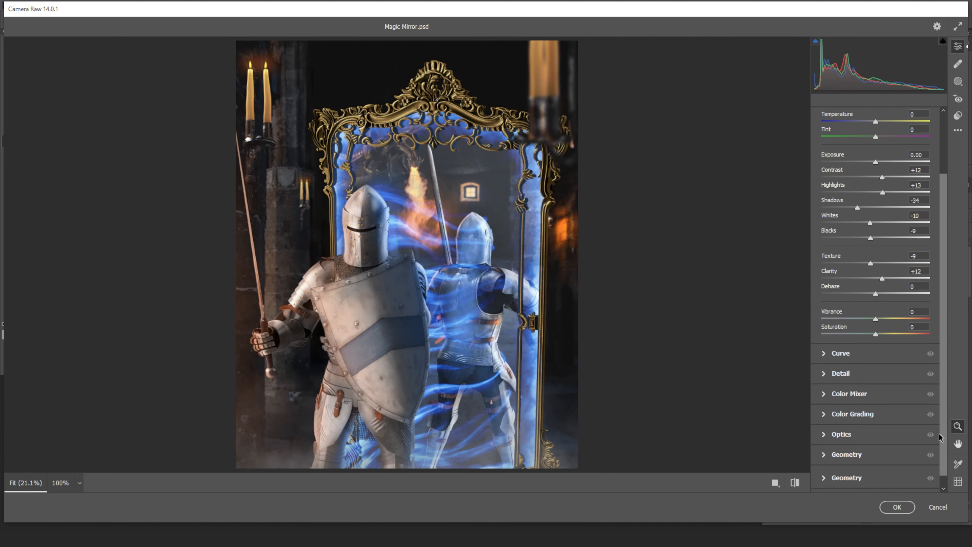
pyautogui.click(827, 339)
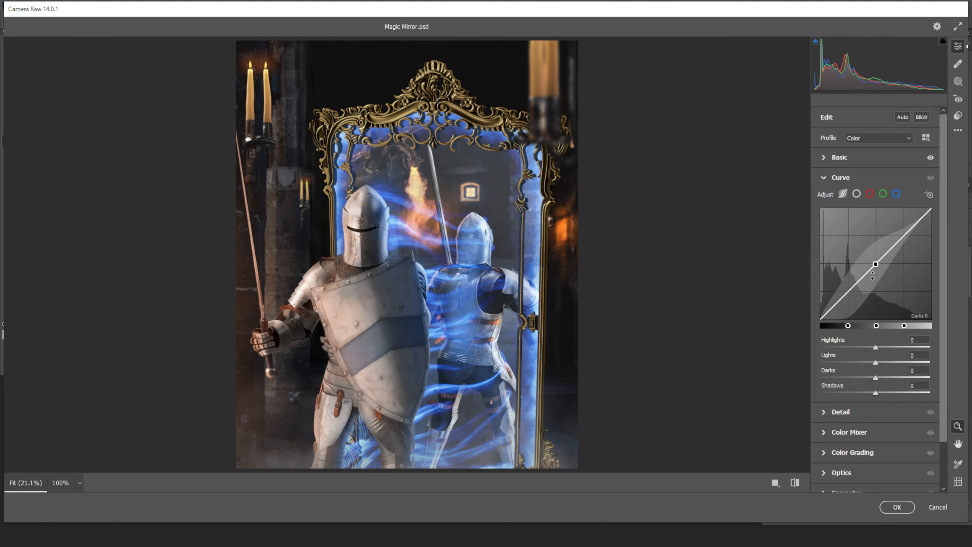
pyautogui.moveTo(901, 237); pyautogui.dragTo(902, 234)
pyautogui.moveTo(845, 292); pyautogui.dragTo(846, 295)
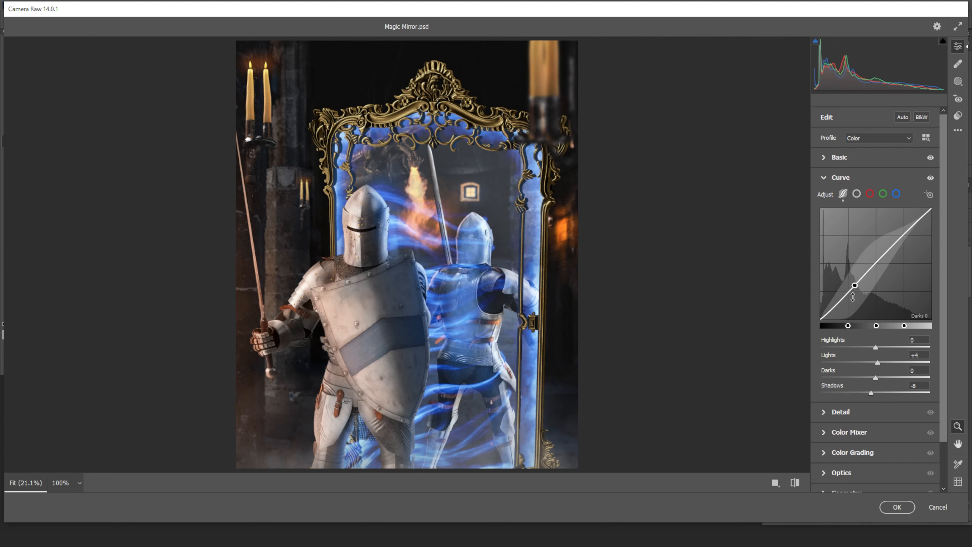
pyautogui.moveTo(852, 294)
pyautogui.mouseDown()
pyautogui.moveTo(850, 279)
pyautogui.moveTo(844, 299)
pyautogui.mouseUp()
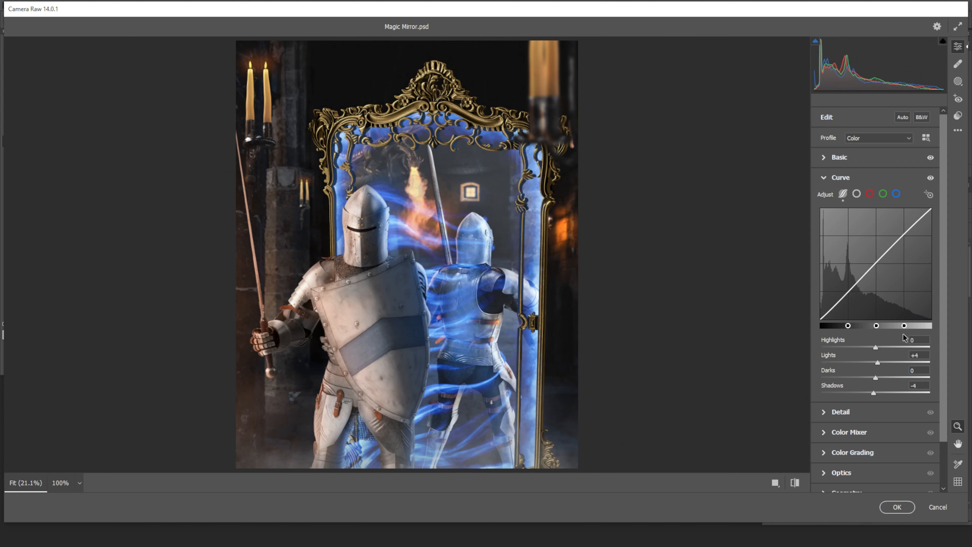
# Color grade the shadows with a warm orange tint at hue 25 and saturation 7
pyautogui.scroll(-3, 848, 386)
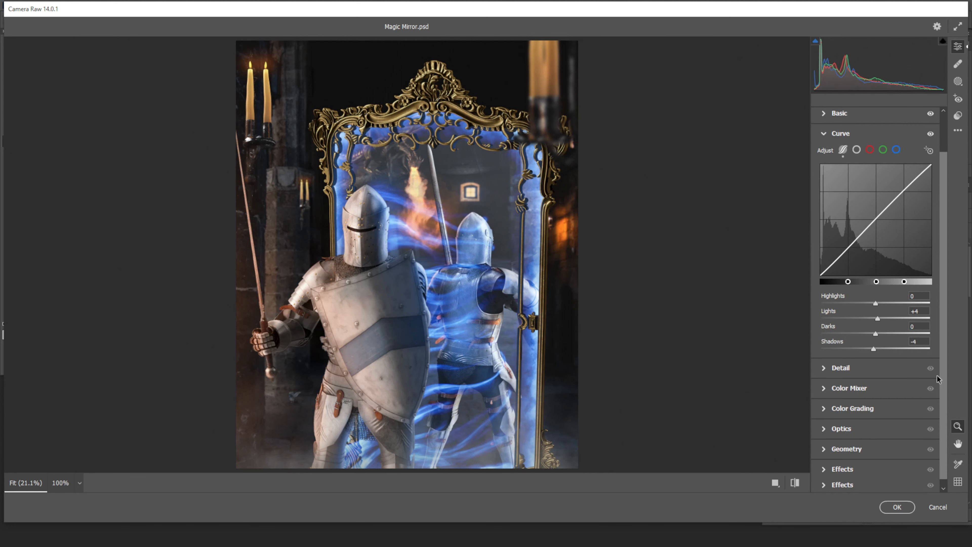
pyautogui.click(825, 401)
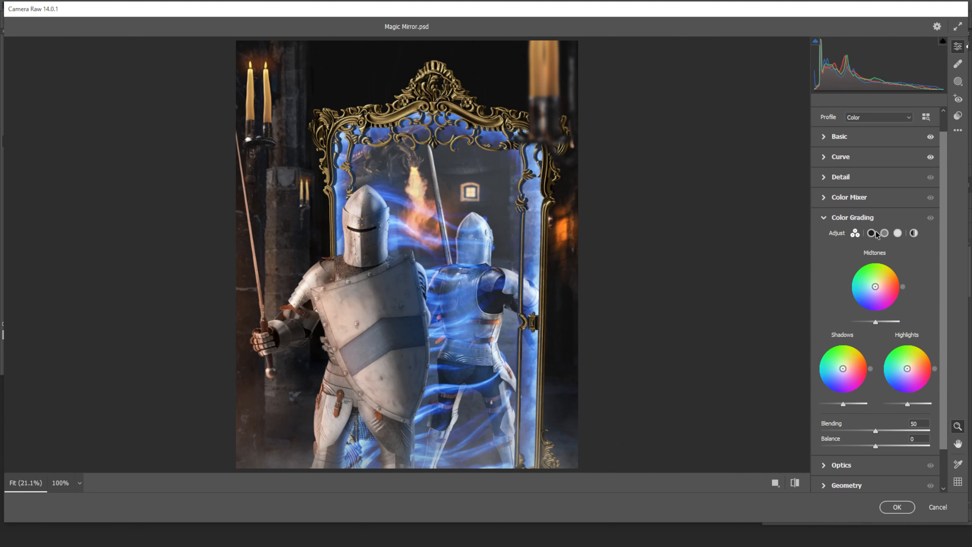
pyautogui.click(872, 234)
pyautogui.click(887, 373)
pyautogui.moveTo(822, 390)
pyautogui.mouseDown()
pyautogui.moveTo(867, 386)
pyautogui.moveTo(851, 388)
pyautogui.moveTo(886, 373)
pyautogui.moveTo(815, 376)
pyautogui.moveTo(854, 374)
pyautogui.moveTo(827, 375)
pyautogui.moveTo(845, 391)
pyautogui.moveTo(827, 392)
pyautogui.moveTo(875, 390)
pyautogui.moveTo(800, 391)
pyautogui.moveTo(830, 390)
pyautogui.mouseUp()
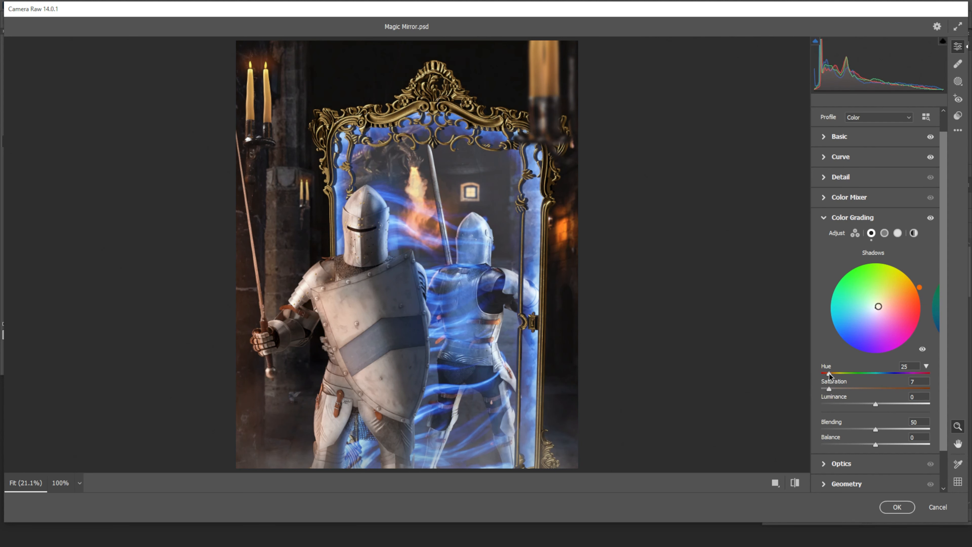
# Color grade the highlights blue with hue 200, saturation 15 and luminance +8, set Blending to 56 and adjust the Balance
pyautogui.click(896, 233)
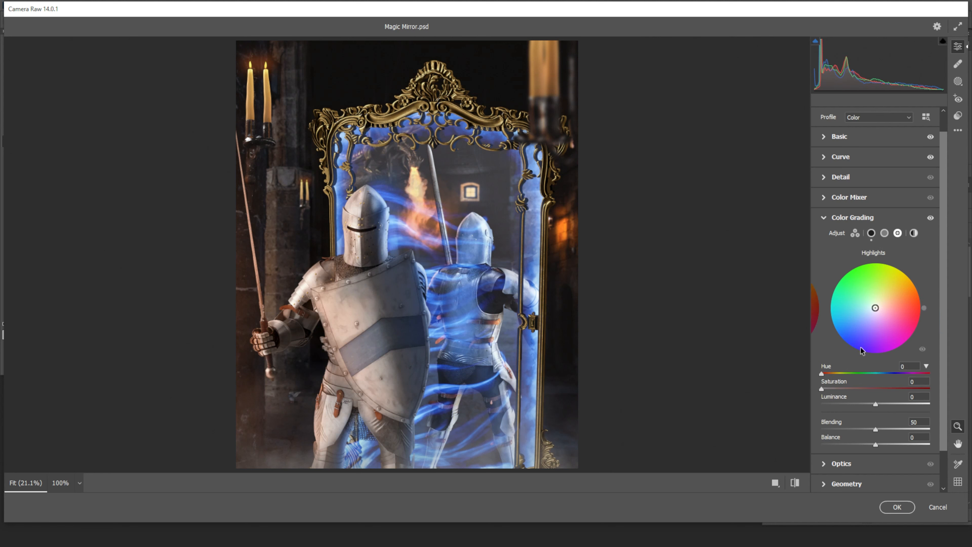
pyautogui.click(887, 373)
pyautogui.moveTo(822, 389); pyautogui.dragTo(839, 433)
pyautogui.moveTo(912, 429); pyautogui.dragTo(813, 447)
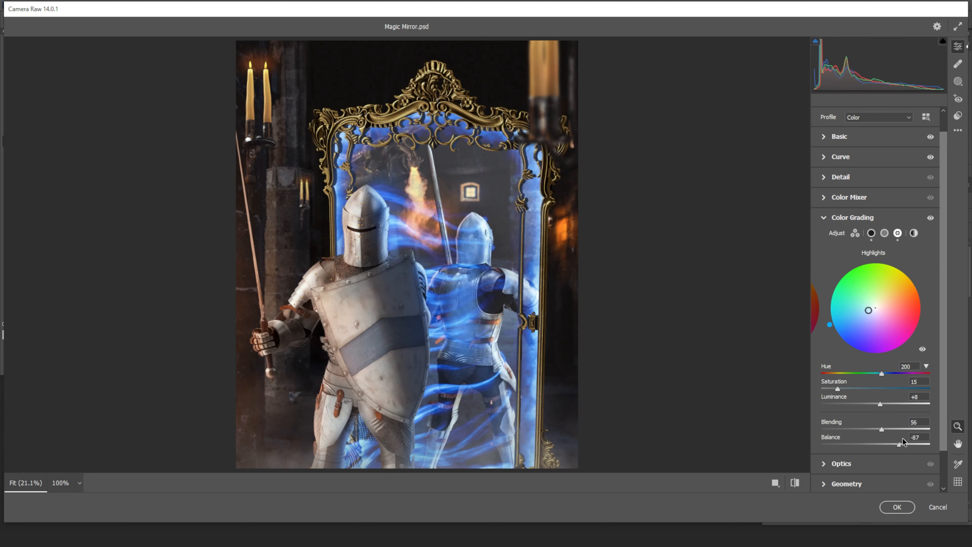
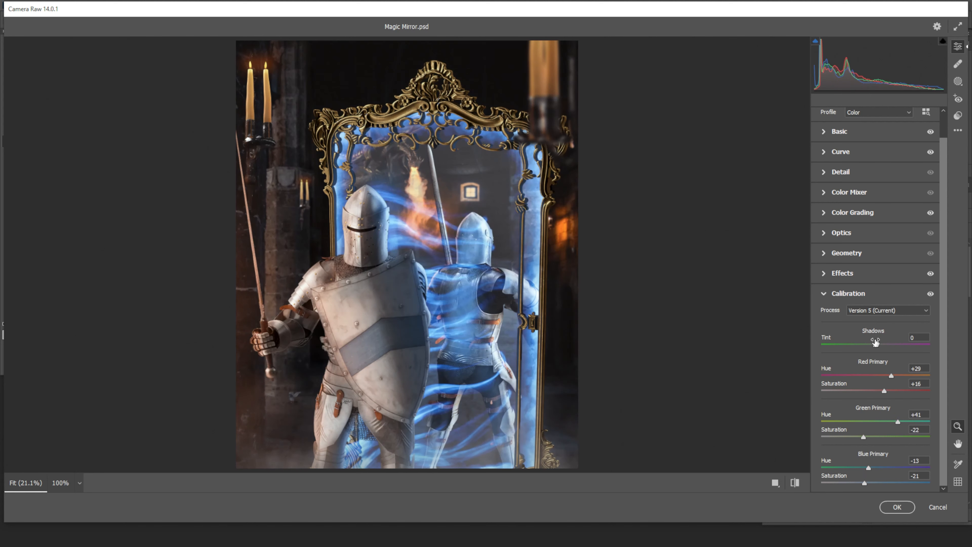
# Compare the image before and after the Camera Raw edits, inspect the background candles at 100%, and apply the filter
pyautogui.press('p')
pyautogui.press('p')
pyautogui.press('p')
pyautogui.press('p')
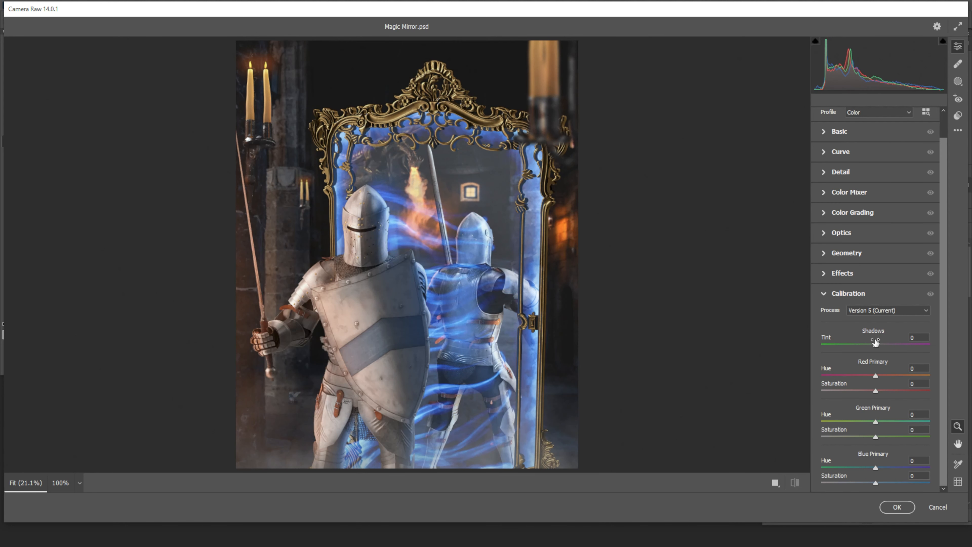
pyautogui.press('p')
pyautogui.press('p')
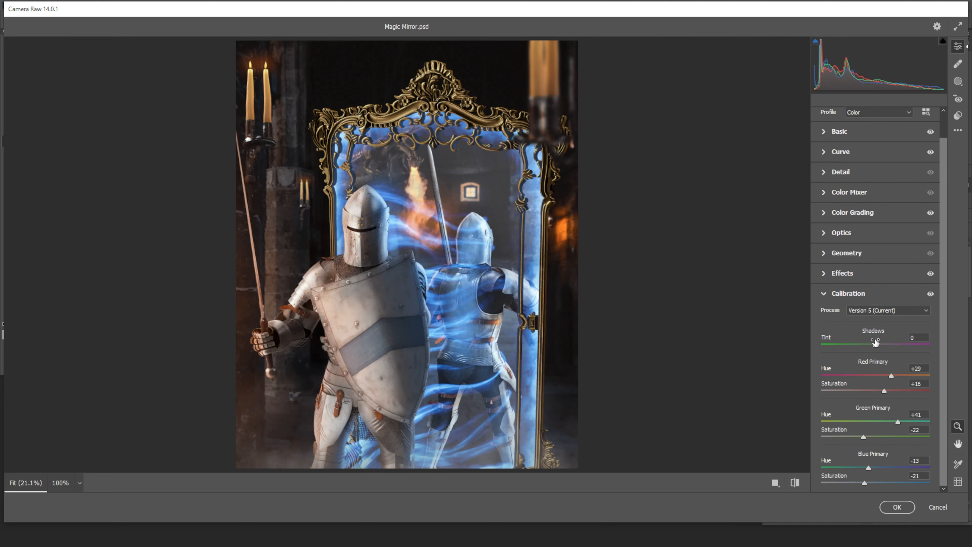
pyautogui.click(303, 187)
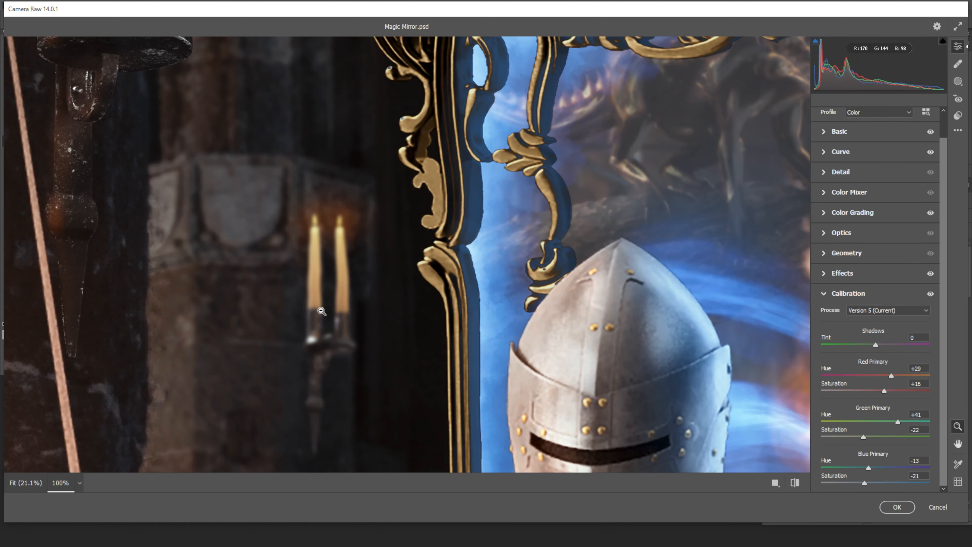
pyautogui.click(292, 261)
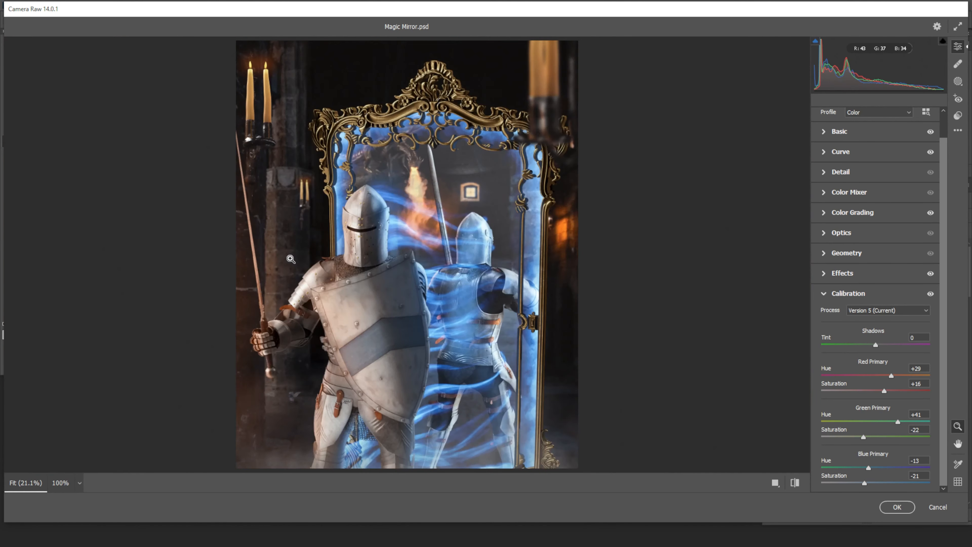
pyautogui.click(897, 507)
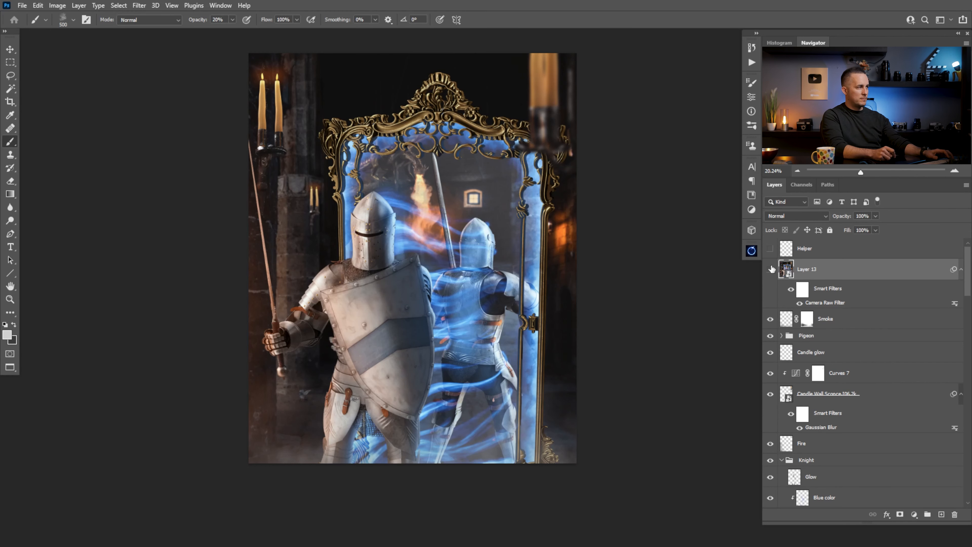
# Hide Layer 13, collapse the Knight group, and select the Candle Wall Sconce copy layer, toggling its visibility to identify the background candles
pyautogui.click(770, 269)
pyautogui.moveTo(316, 200); pyautogui.dragTo(479, 268)
pyautogui.moveTo(971, 306)
pyautogui.mouseDown()
pyautogui.moveTo(965, 313)
pyautogui.moveTo(970, 301)
pyautogui.mouseUp()
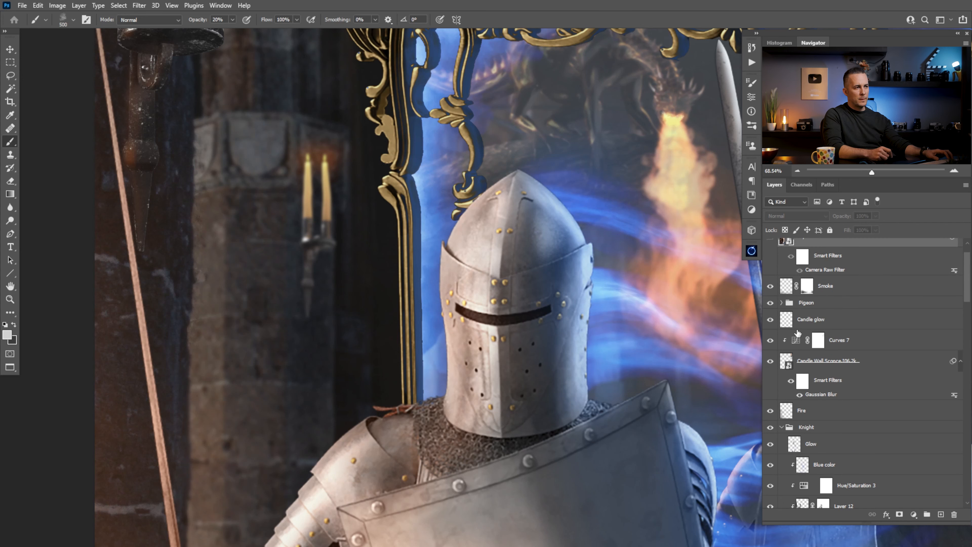
pyautogui.moveTo(968, 300); pyautogui.dragTo(956, 318)
pyautogui.click(781, 321)
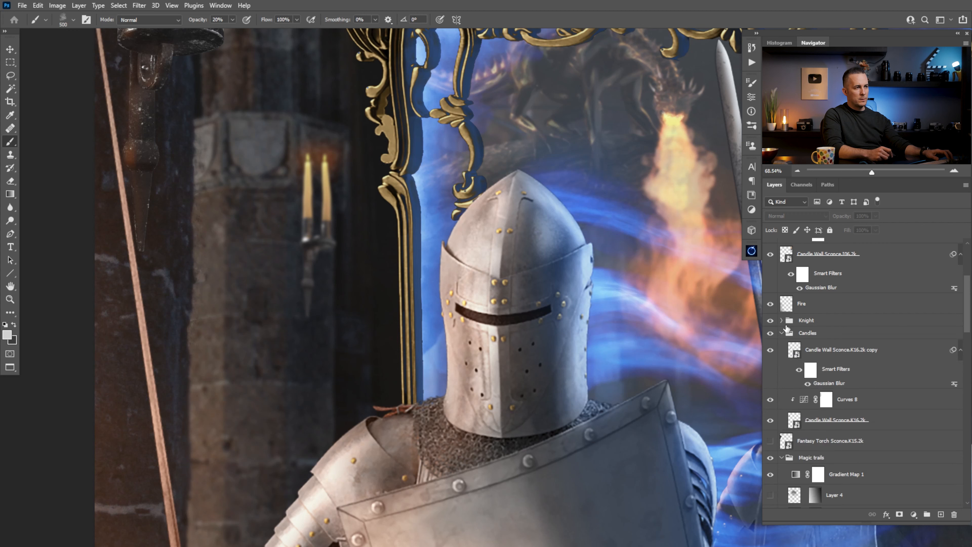
pyautogui.click(790, 355)
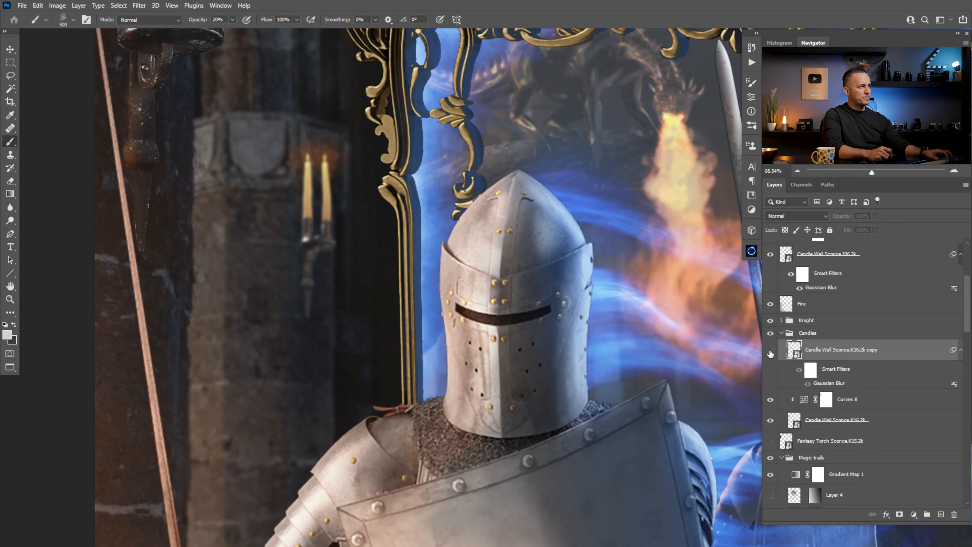
pyautogui.click(770, 350)
pyautogui.click(770, 352)
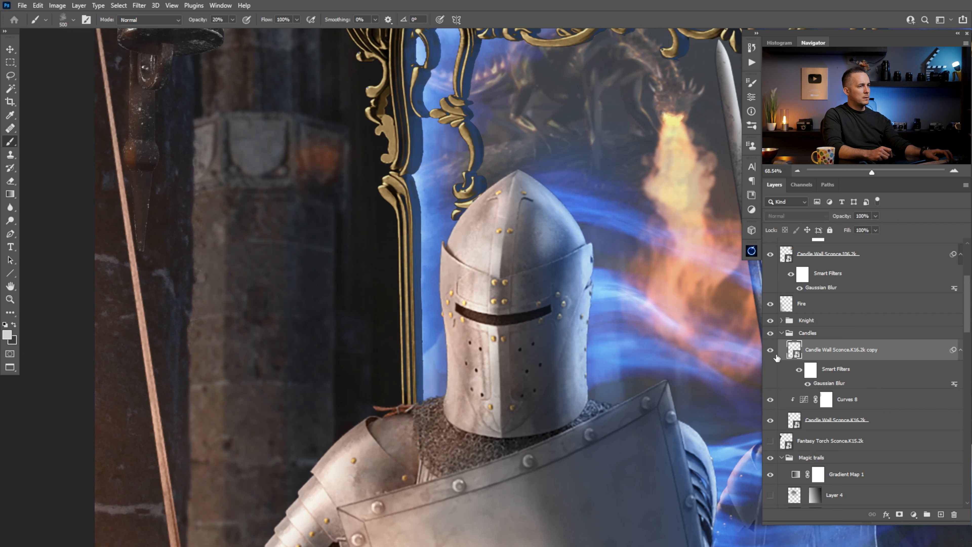
# Set the Gaussian Blur smart filter radius on the background candles to 2.9 pixels
pyautogui.doubleClick(829, 383)
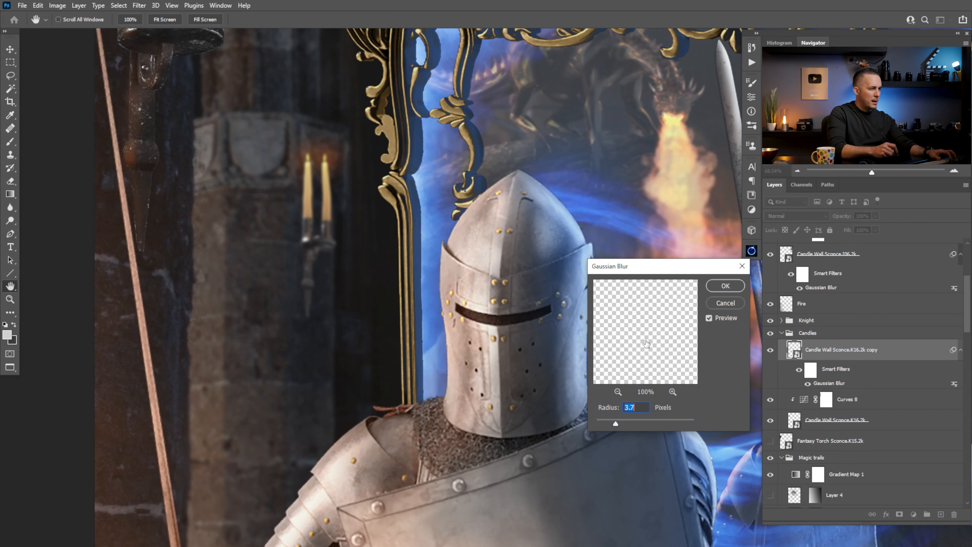
pyautogui.write('3')
pyautogui.press('Return')
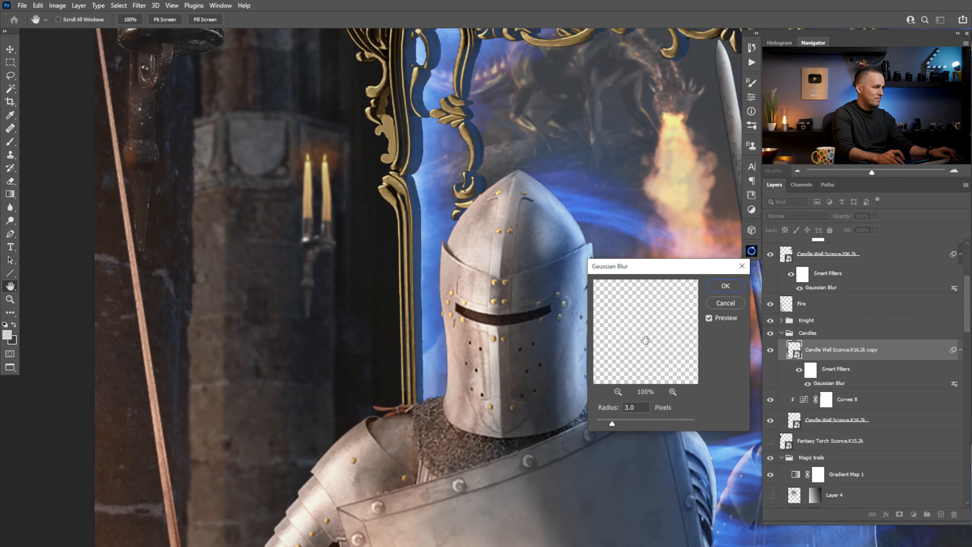
pyautogui.press('Tab')
pyautogui.write('2.')
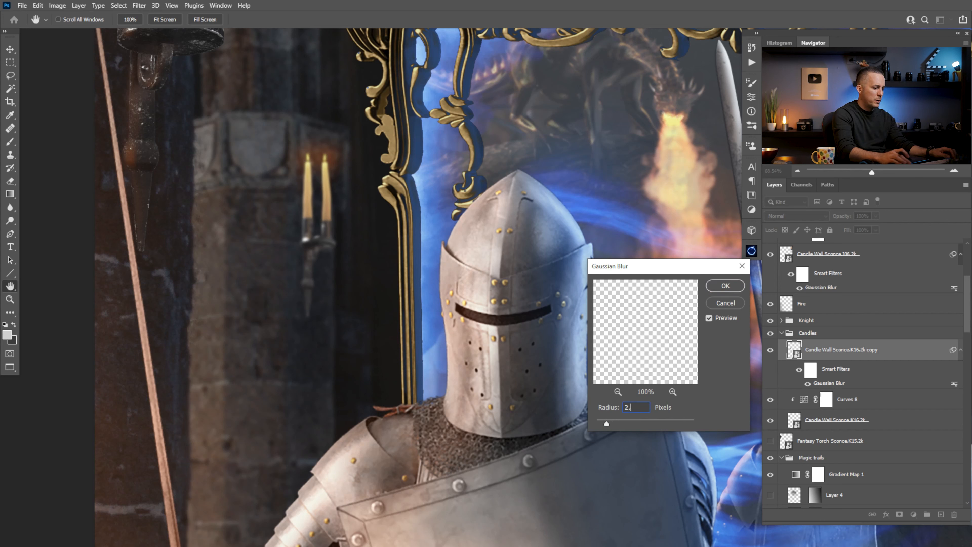
pyautogui.write('7')
pyautogui.press('Tab')
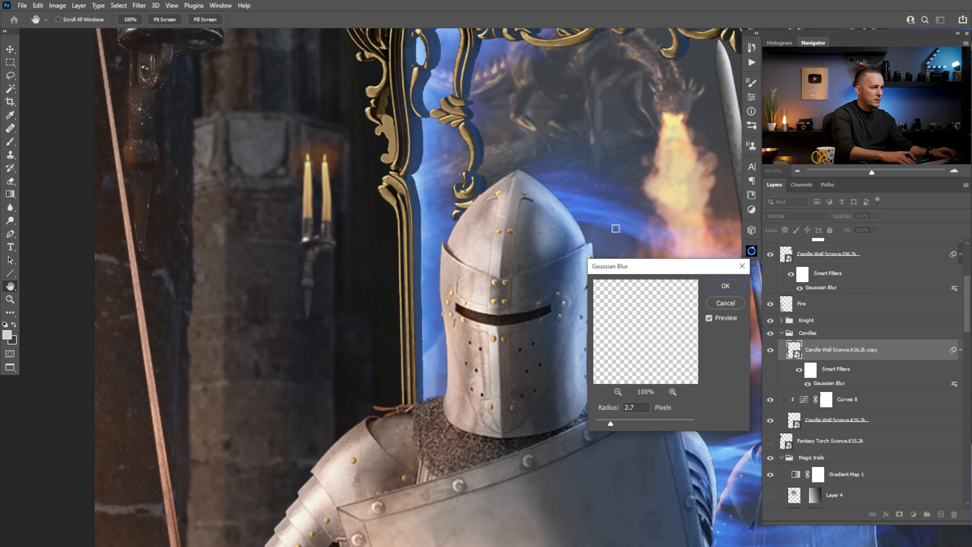
pyautogui.hotkey('shift', 'Tab')
pyautogui.hotkey('shift', 'Tab')
pyautogui.press('Up')
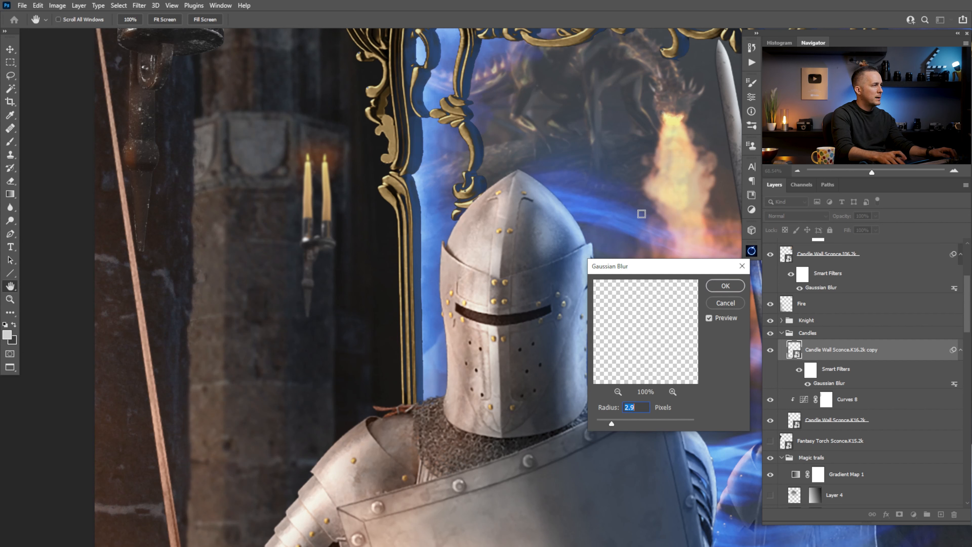
pyautogui.press('Return')
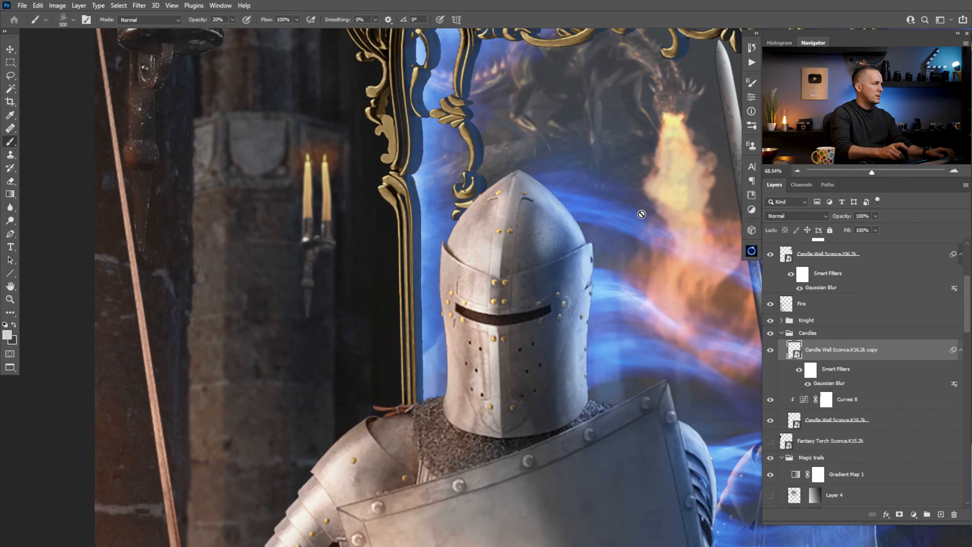
# Examine the background candles in context and check the Gaussian Blur radius of the Background layer
pyautogui.scroll(-6, 428, 307)
pyautogui.scroll(5, 434, 309)
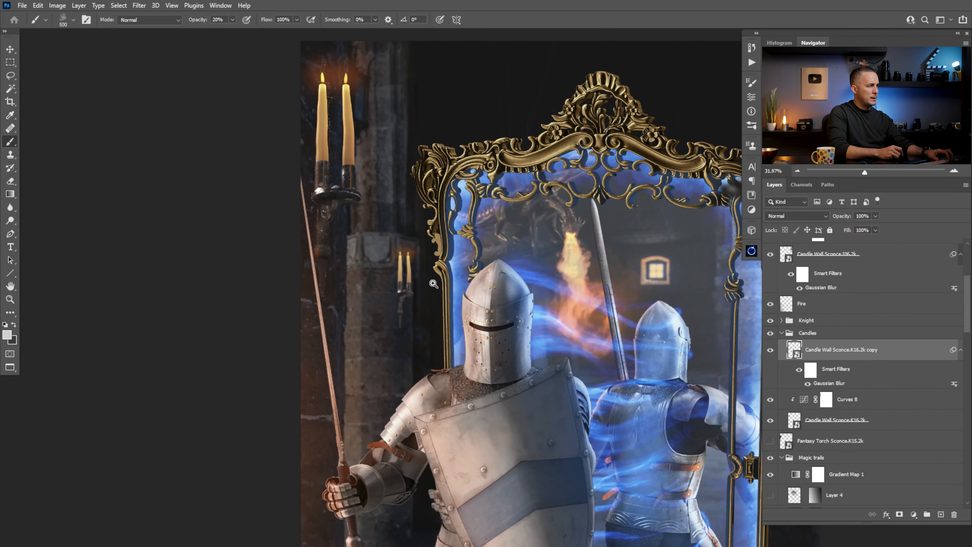
pyautogui.moveTo(409, 271)
pyautogui.mouseDown()
pyautogui.moveTo(434, 276)
pyautogui.moveTo(417, 278)
pyautogui.mouseUp()
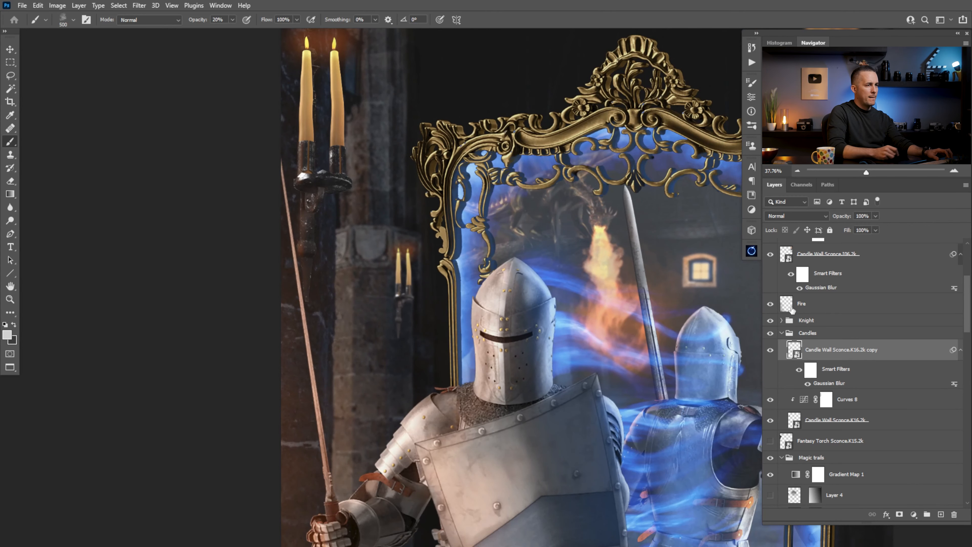
pyautogui.scroll(-10, 791, 310)
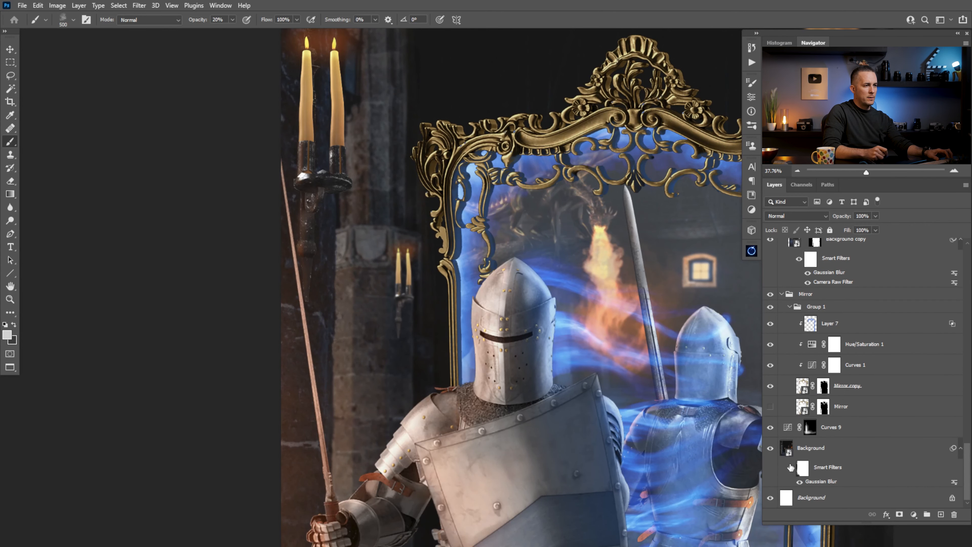
pyautogui.doubleClick(821, 481)
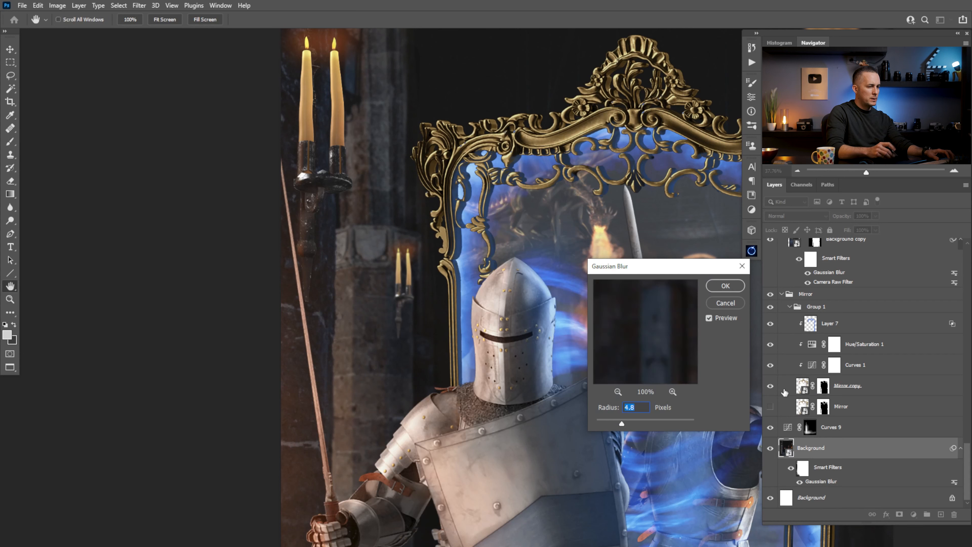
pyautogui.press('Return')
pyautogui.press('b')
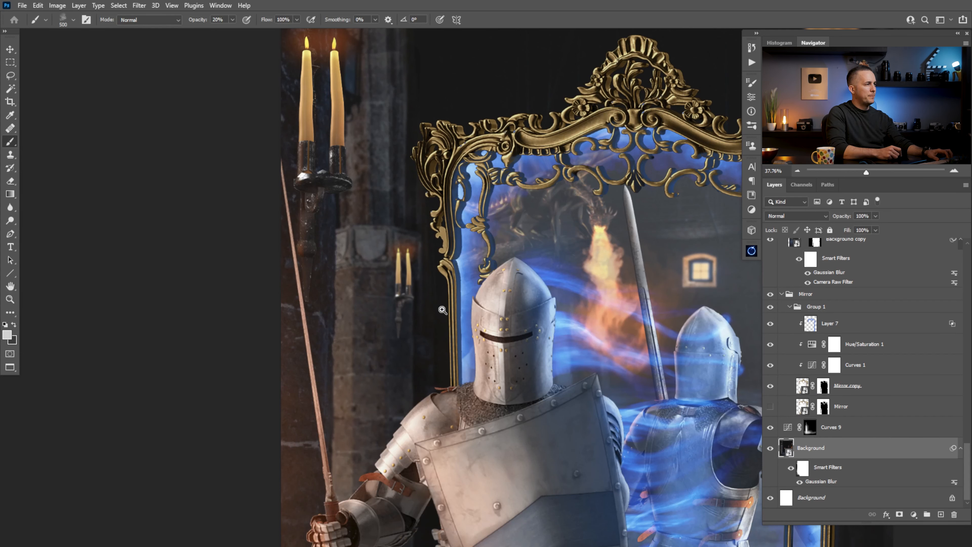
# Add a Curves adjustment clipped to the background candle copy and darken its midtones from input 139 to output 106
pyautogui.moveTo(406, 280); pyautogui.dragTo(501, 291)
pyautogui.moveTo(962, 455); pyautogui.dragTo(954, 295)
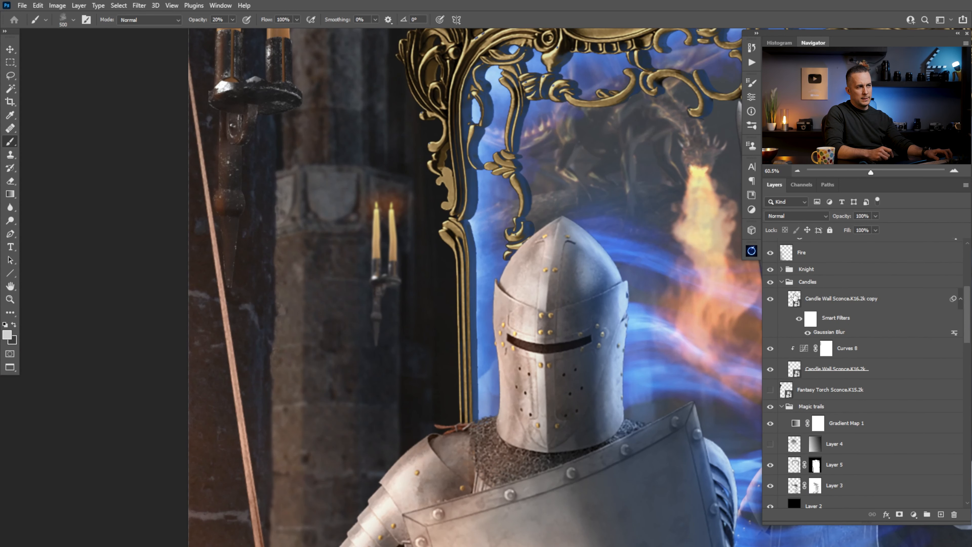
pyautogui.click(796, 300)
pyautogui.click(914, 514)
pyautogui.click(917, 388)
pyautogui.click(664, 277)
pyautogui.click(674, 195)
pyautogui.moveTo(675, 198); pyautogui.dragTo(676, 199)
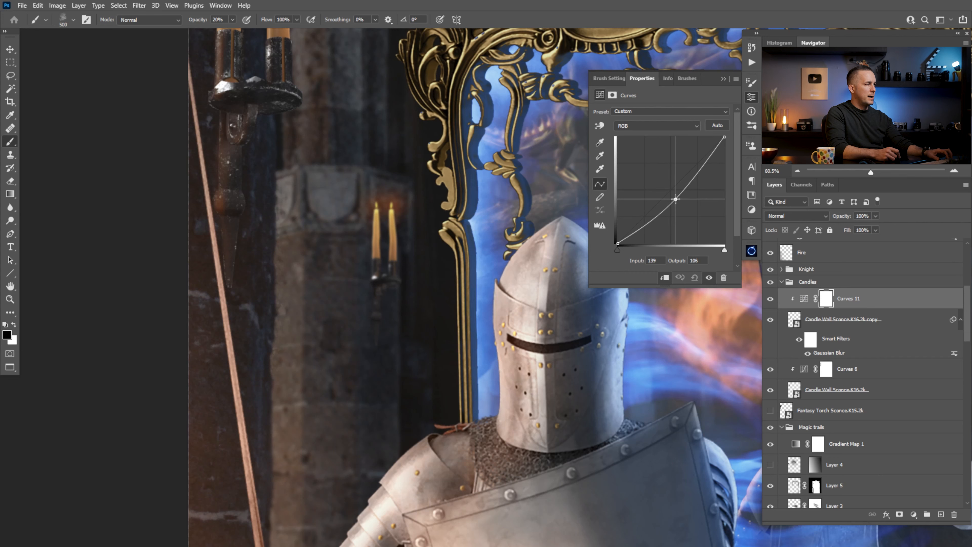
# Lower the candle curve's white point to output 239, lift its black point slightly and fine-tune the midtones
pyautogui.moveTo(725, 138); pyautogui.dragTo(728, 144)
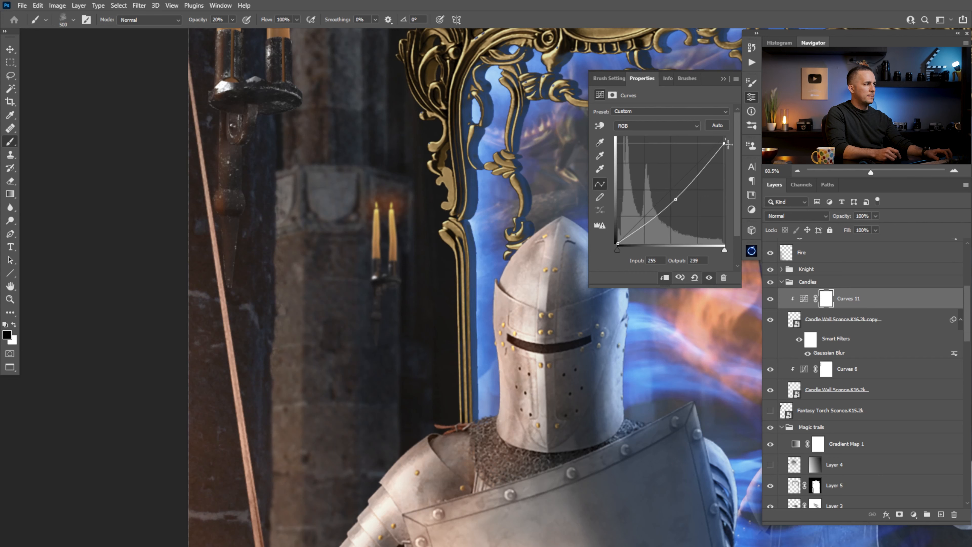
pyautogui.moveTo(615, 239); pyautogui.dragTo(615, 235)
pyautogui.moveTo(678, 205); pyautogui.dragTo(680, 204)
pyautogui.click(723, 78)
pyautogui.hotkey('ctrl', 'space')
pyautogui.moveTo(414, 305)
pyautogui.mouseDown()
pyautogui.moveTo(349, 320)
pyautogui.moveTo(386, 321)
pyautogui.moveTo(421, 306)
pyautogui.moveTo(407, 295)
pyautogui.mouseUp()
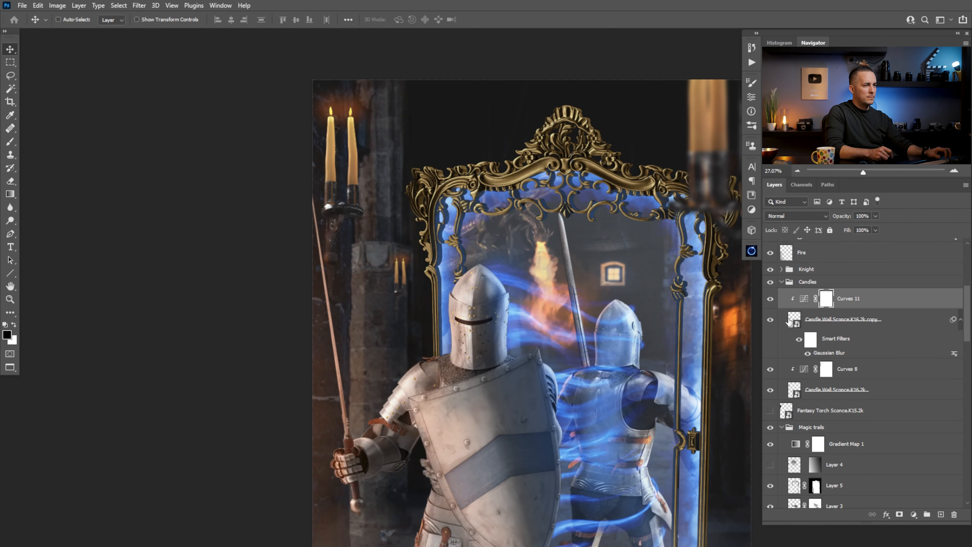
# Stamp all visible layers into a new Smart Object above Smoke and copy Layer 13's Camera Raw Filter onto it
pyautogui.keyDown('ctrl'); pyautogui.click(675, 299); pyautogui.keyUp('ctrl')
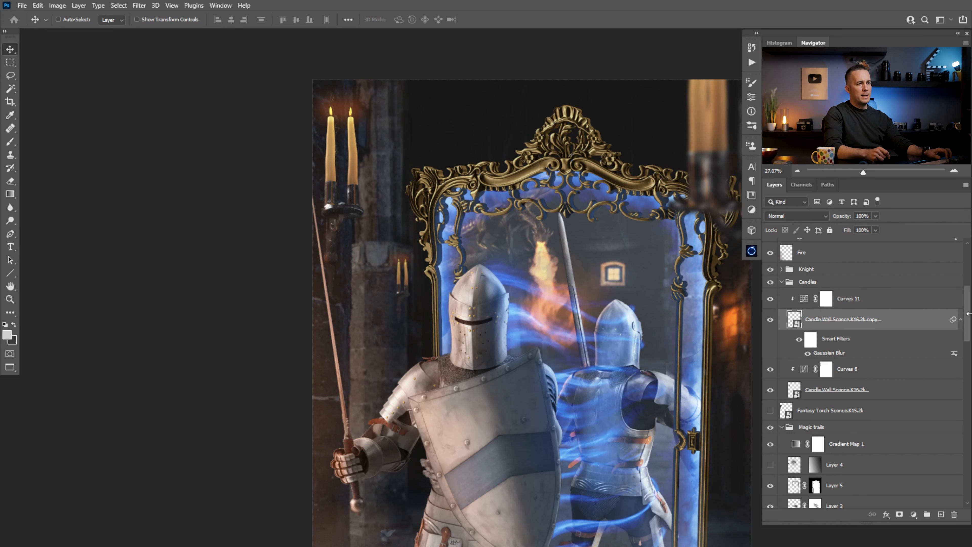
pyautogui.scroll(5, 966, 321)
pyautogui.click(786, 275)
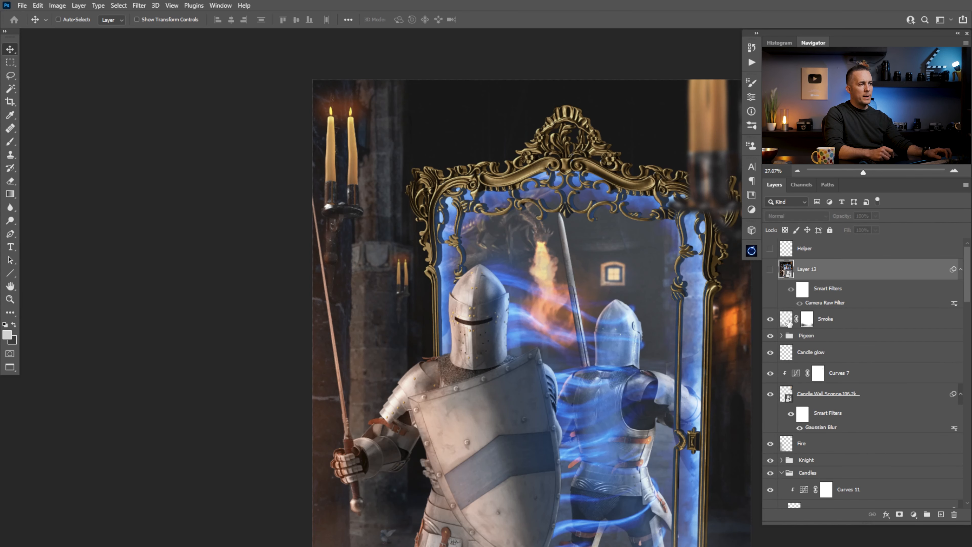
pyautogui.click(817, 317)
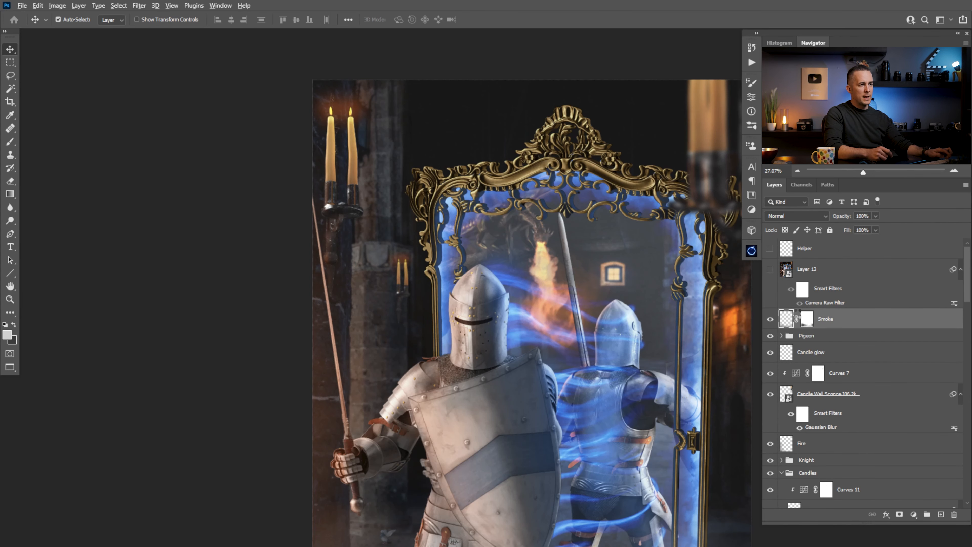
pyautogui.rightClick(864, 319)
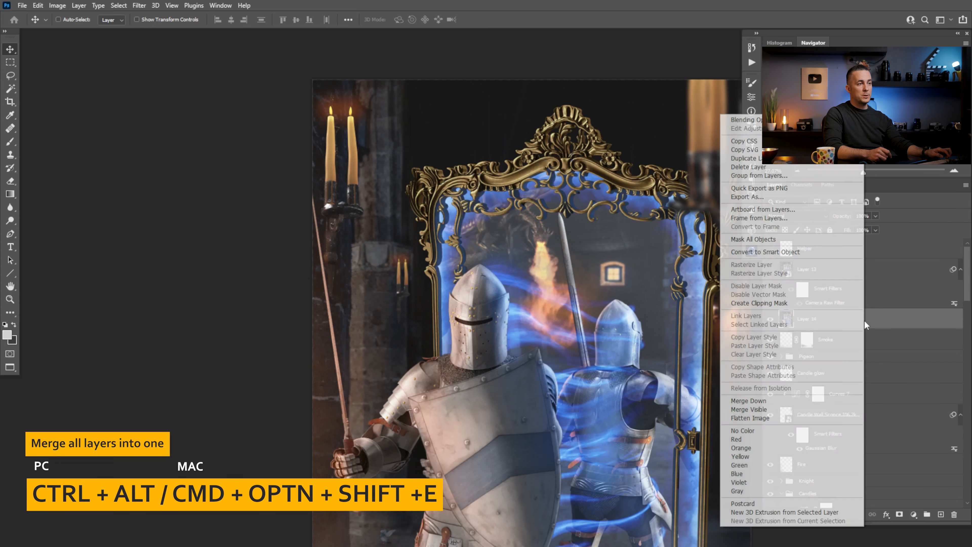
pyautogui.hotkey('ctrl', 'alt', 'shift', 'e')
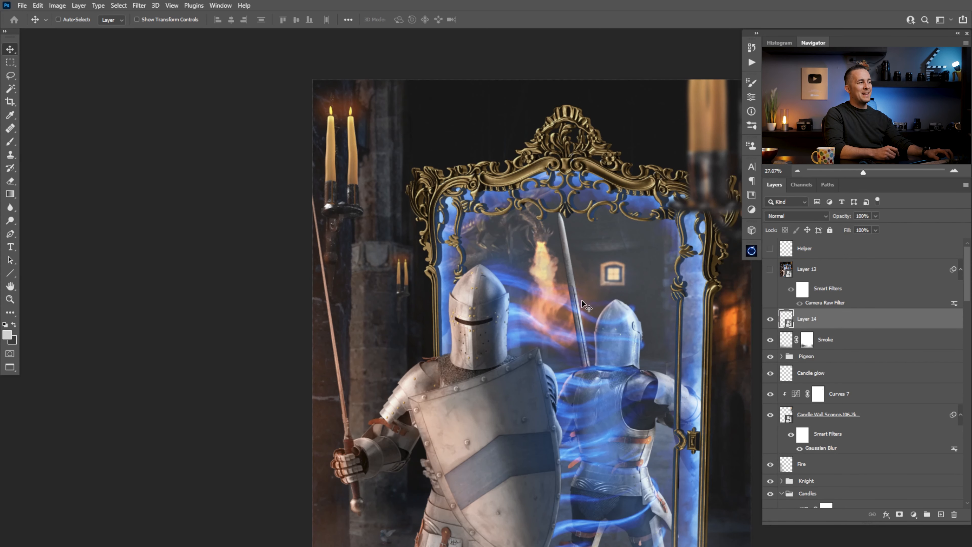
pyautogui.scroll(-4, 589, 336)
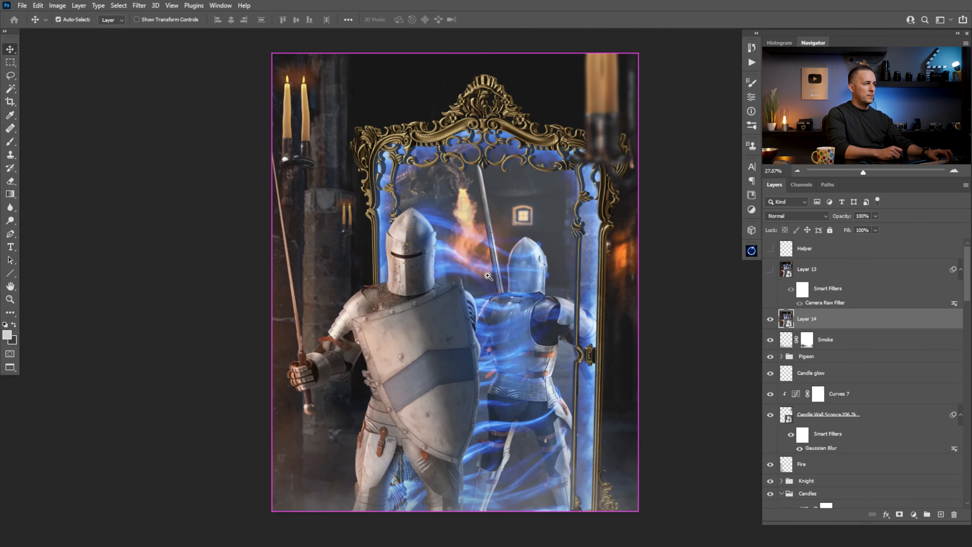
pyautogui.moveTo(829, 310)
pyautogui.mouseDown()
pyautogui.moveTo(856, 326)
pyautogui.moveTo(823, 327)
pyautogui.mouseUp()
# Compare the old and new graded Smart Objects by toggling Layer 13's visibility, leaving it hidden
pyautogui.click(770, 269)
pyautogui.click(770, 268)
pyautogui.click(770, 268)
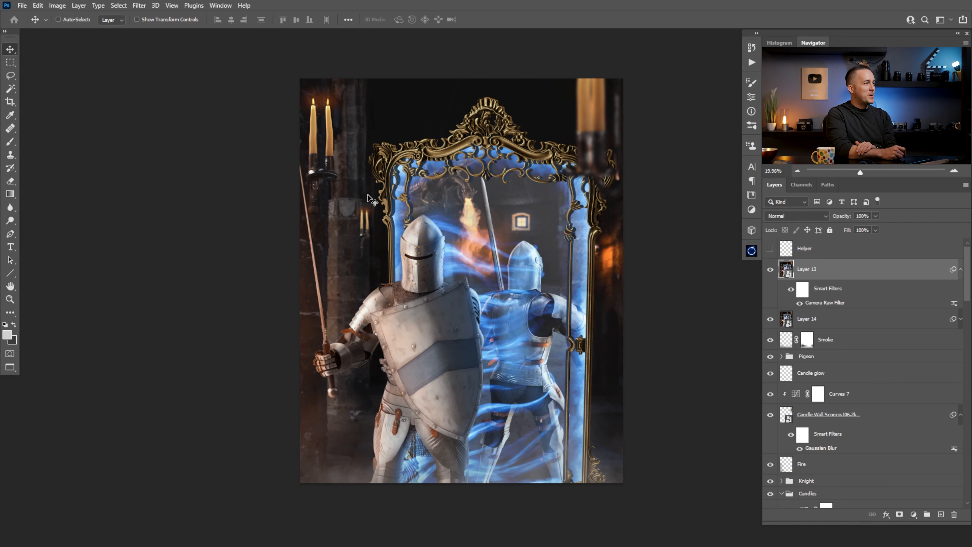
pyautogui.click(769, 269)
pyautogui.click(770, 269)
pyautogui.click(770, 269)
pyautogui.click(769, 269)
pyautogui.click(769, 269)
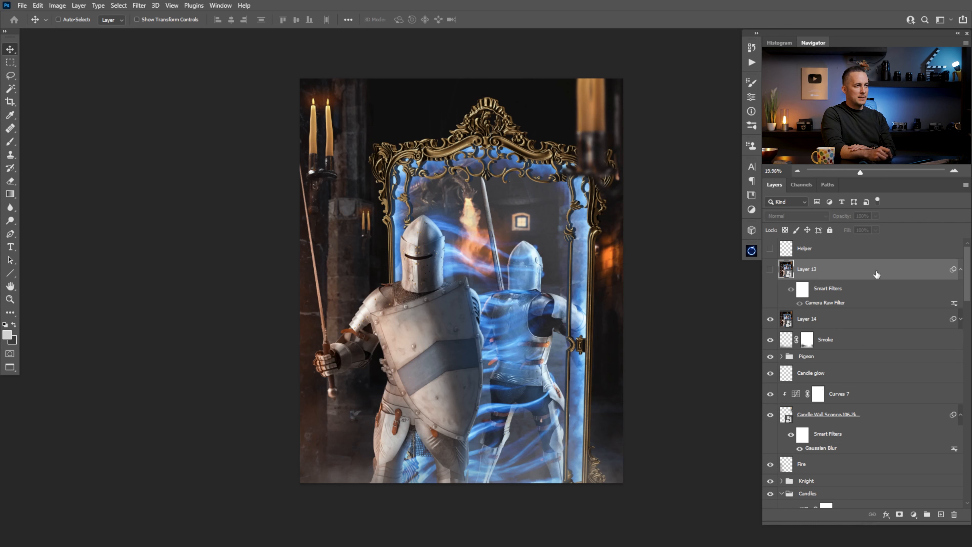
# Adjust Layer 14's Camera Raw calibration: Red Primary hue +21, Green Primary hue +30, Blue Primary hue -9 and saturation -17
pyautogui.click(960, 320)
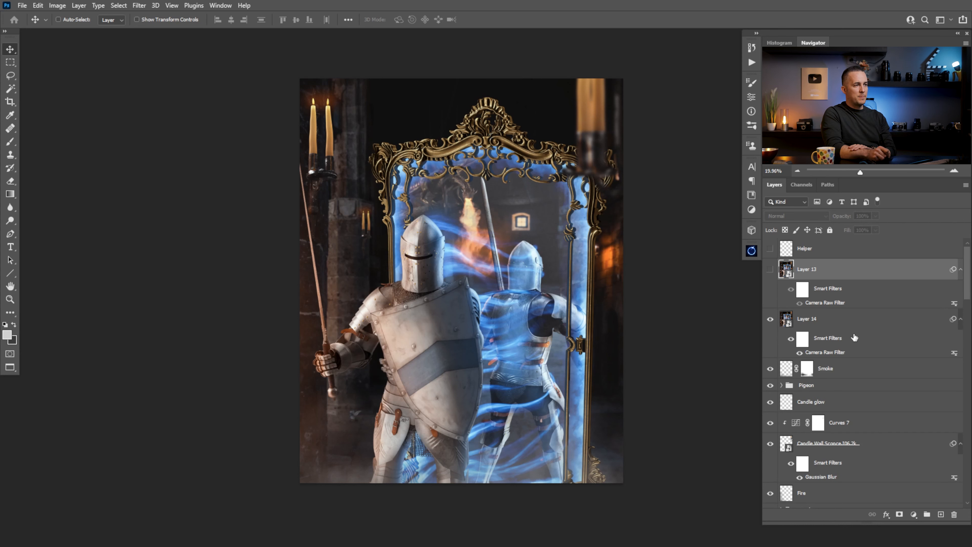
pyautogui.click(824, 354)
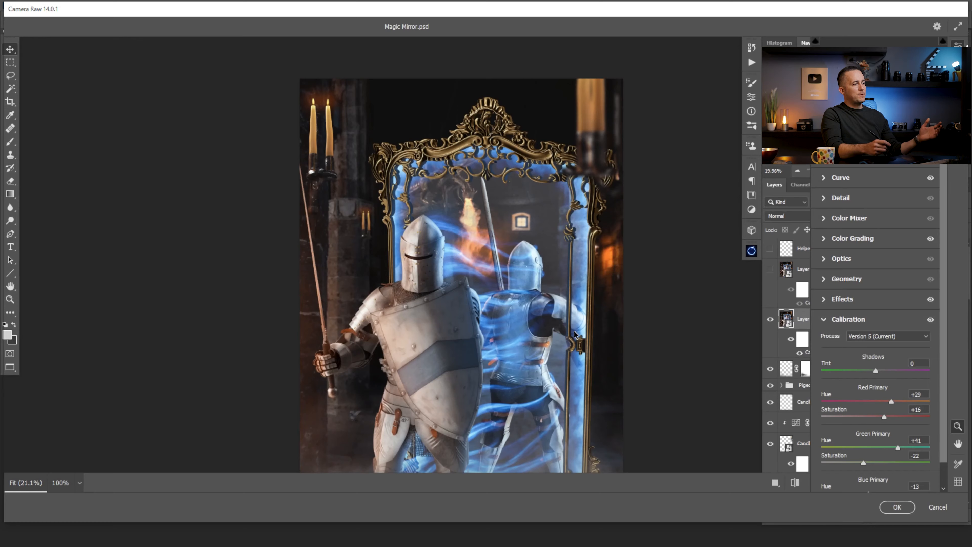
pyautogui.scroll(-1, 894, 405)
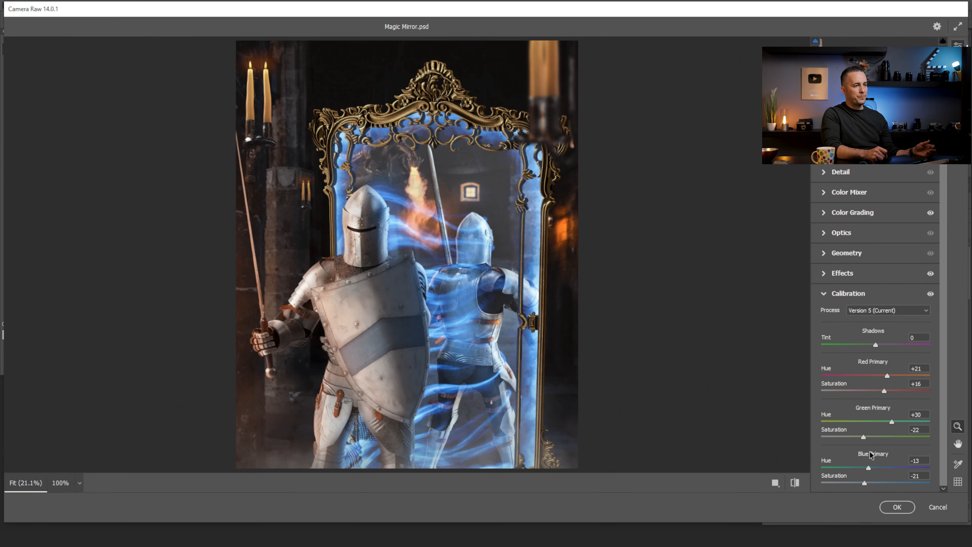
pyautogui.moveTo(863, 482); pyautogui.dragTo(867, 481)
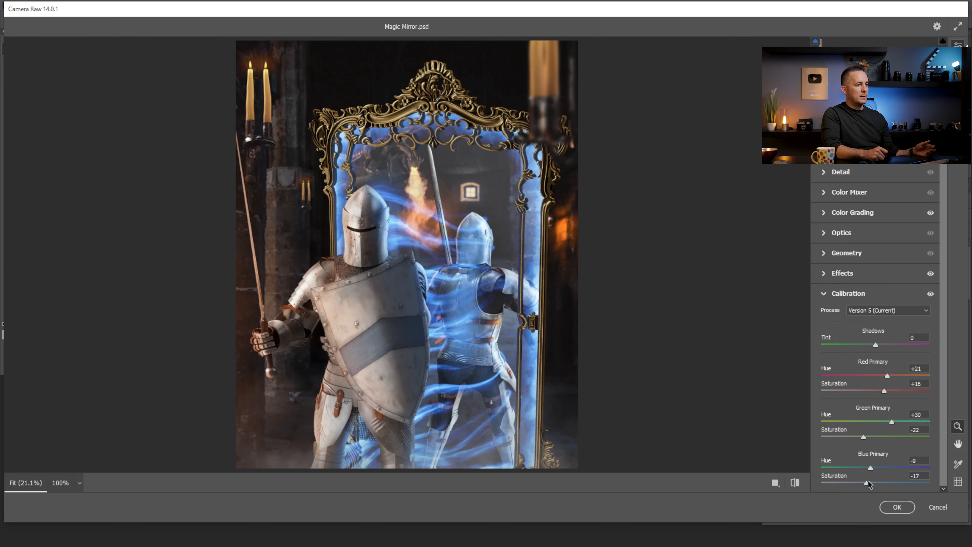